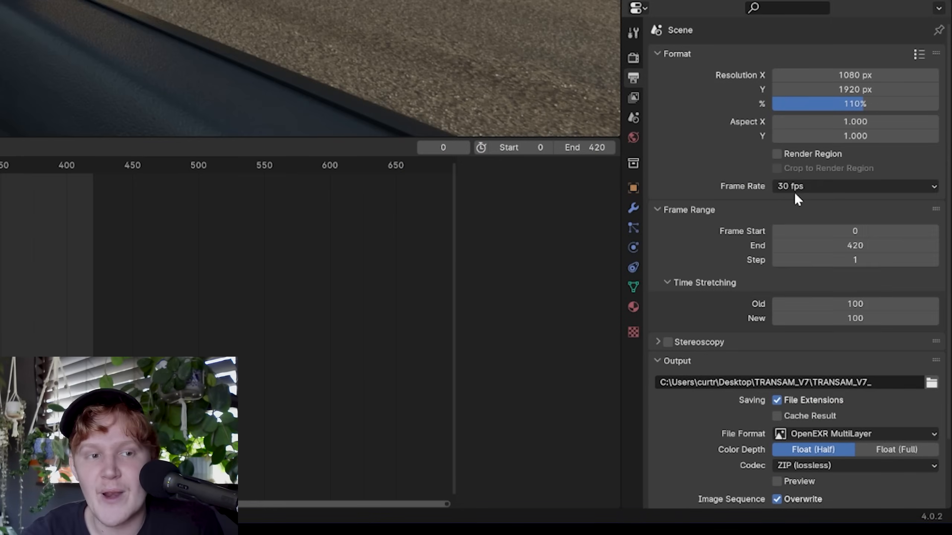
Switch the scene's output frame rate to 24 fps and return it to 30 fps.
click(874, 362)
click(798, 189)
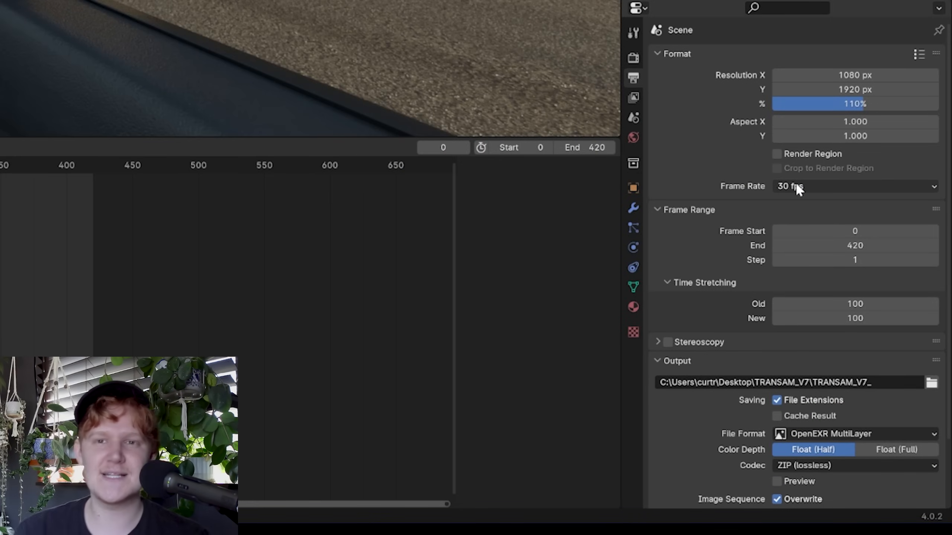
click(796, 186)
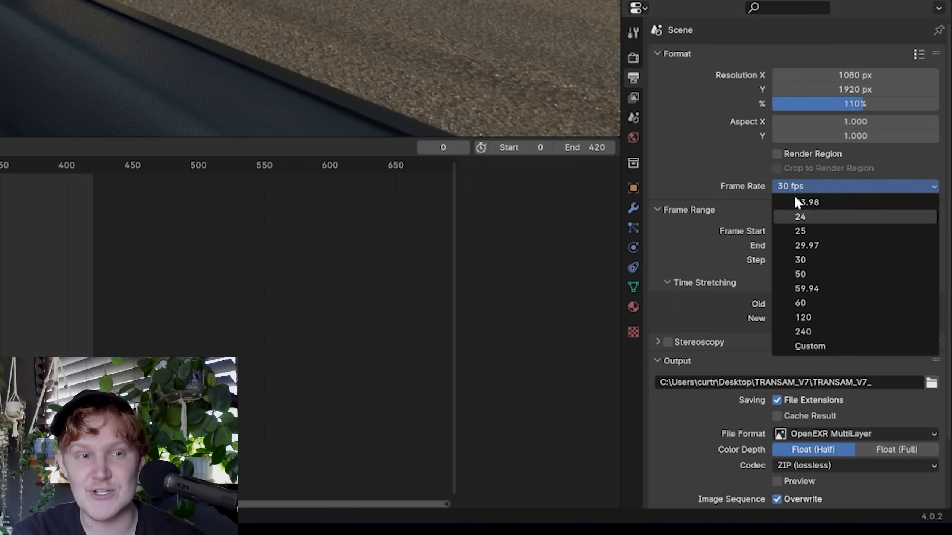
click(794, 217)
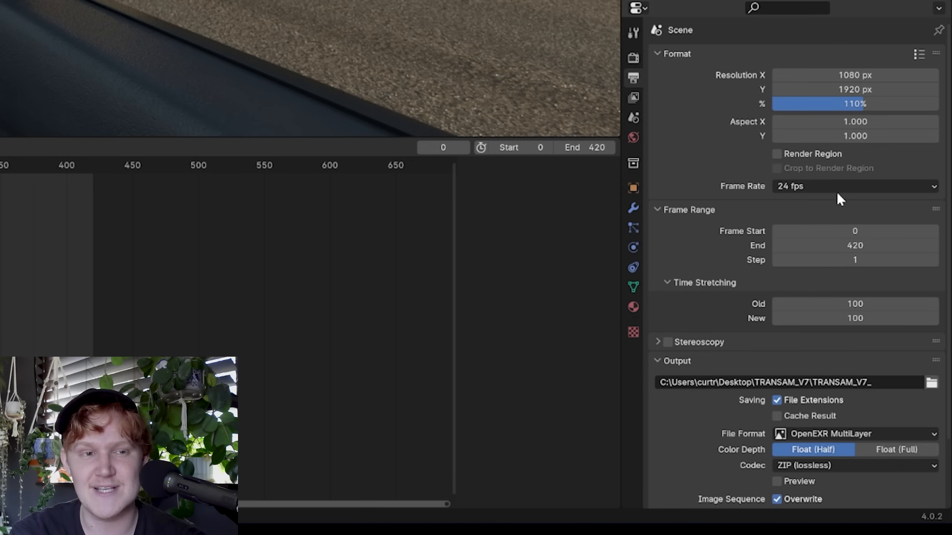
click(826, 188)
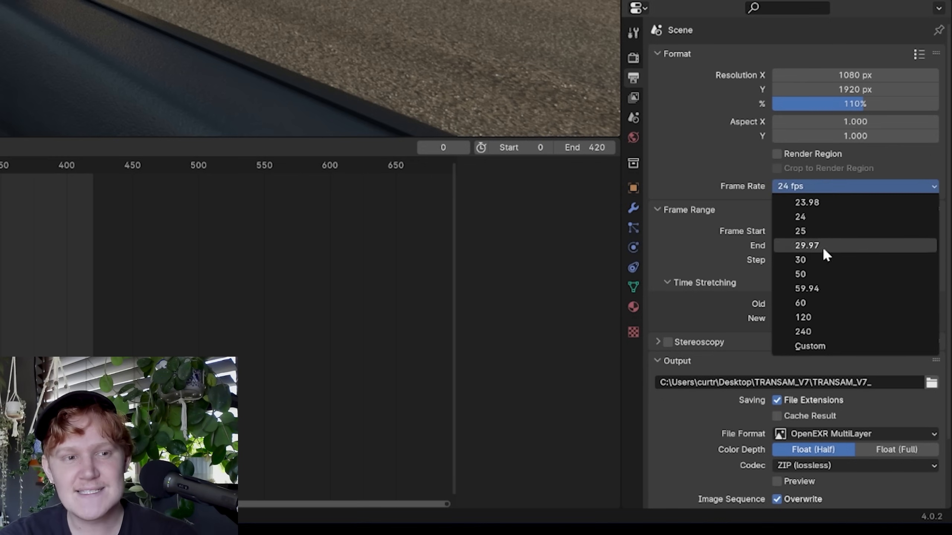
click(821, 257)
click(667, 283)
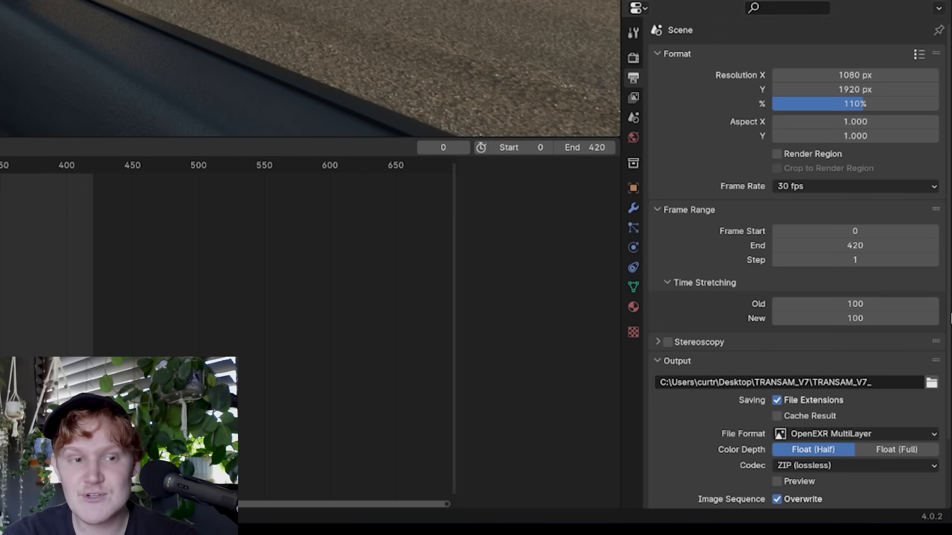
click(851, 319)
key(Return)
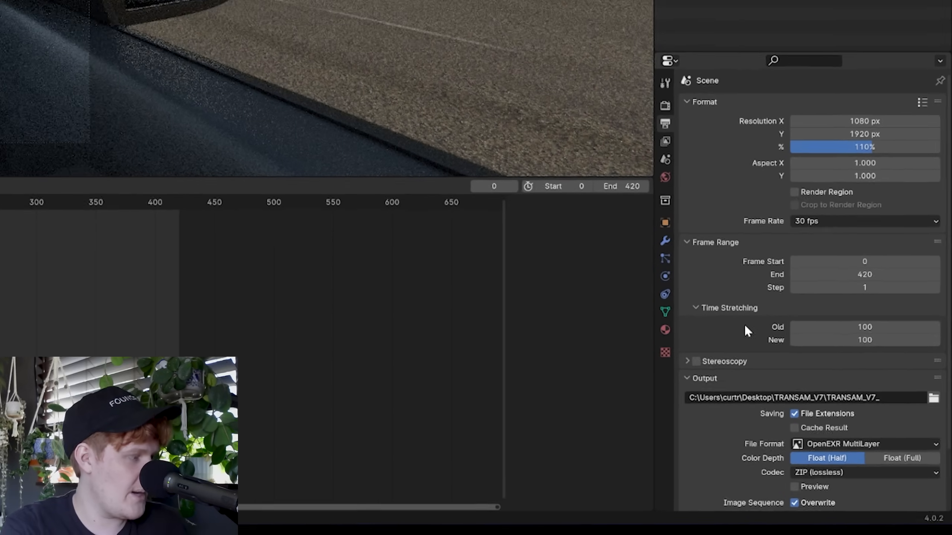
Switch to the Calculator and compute 100 divided by 24, multiplied by 30.
key(XF86Calculator)
click(284, 252)
double_click(313, 280)
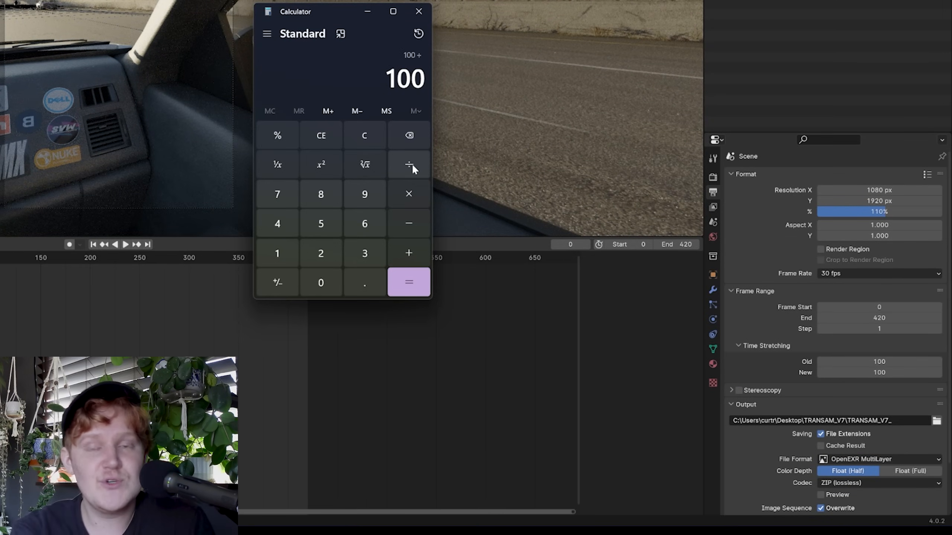
click(321, 253)
click(277, 224)
click(407, 282)
click(412, 192)
click(366, 259)
click(321, 282)
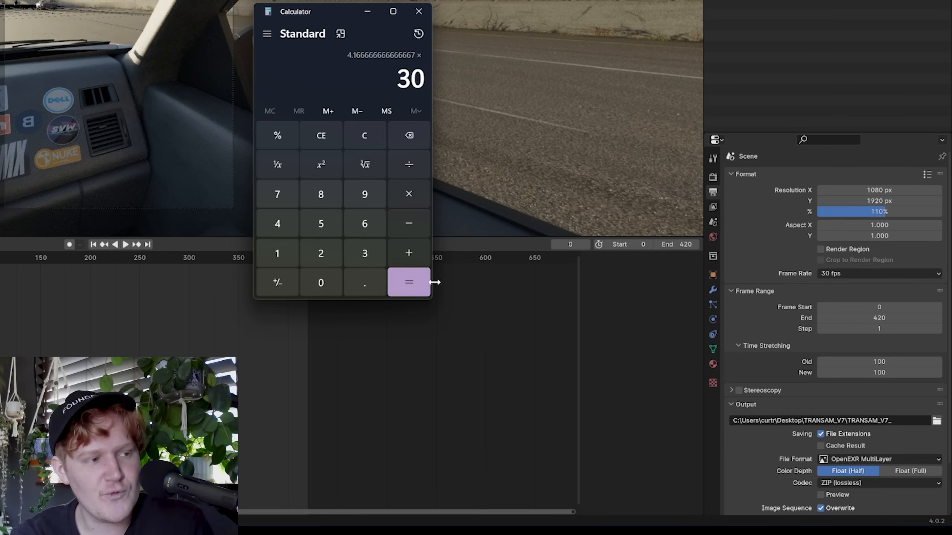
click(409, 284)
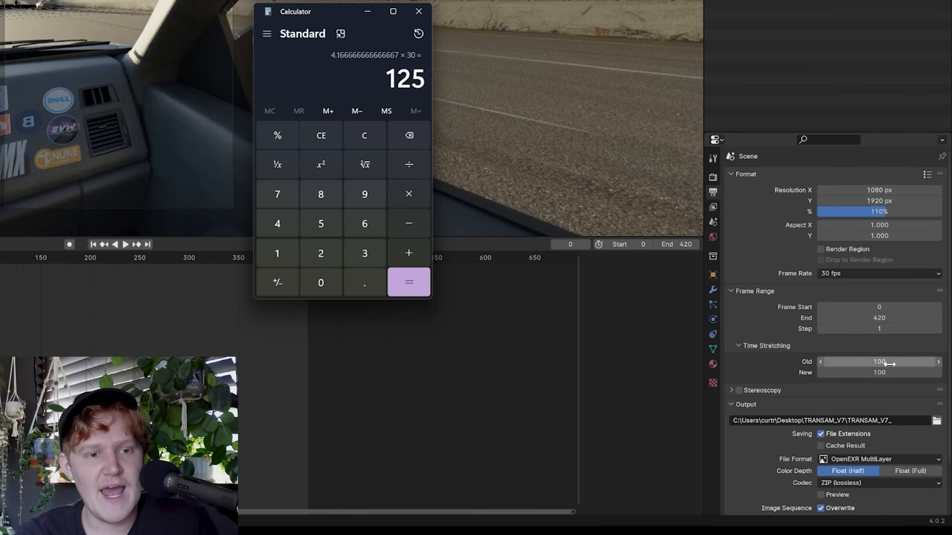
Set the Time Stretching New value to 125 and reset it to 100.
double_click(879, 373)
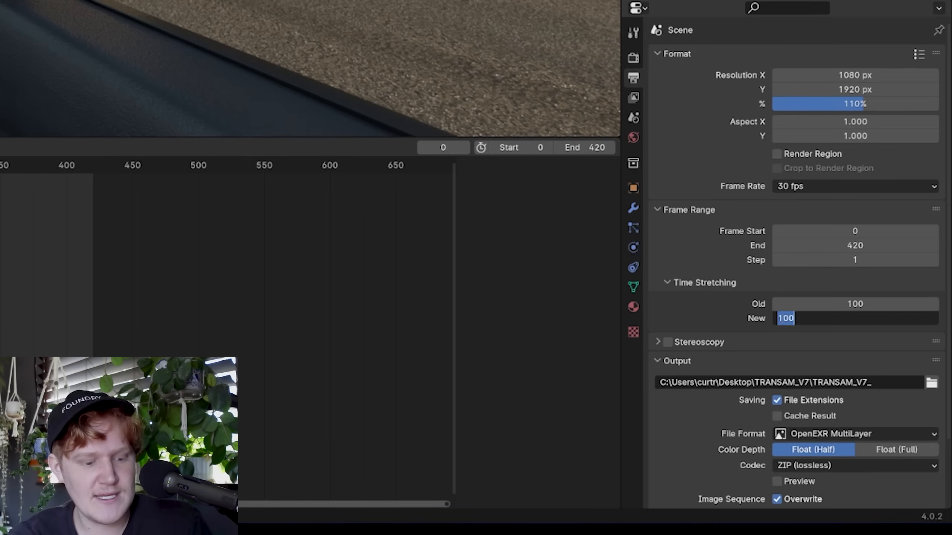
text(125)
key(Return)
click(855, 318)
text(100)
key(Return)
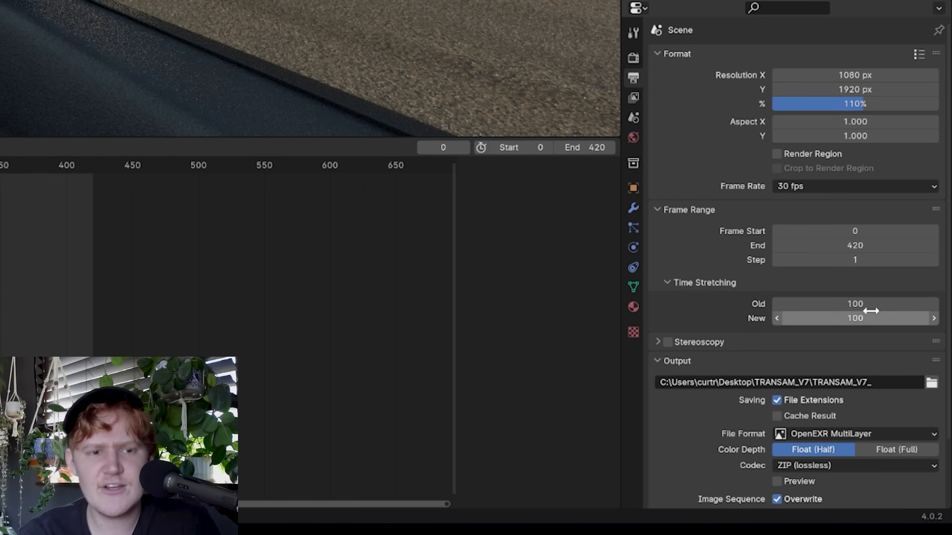
Calculate the Time Stretching New value inside its own field by dividing 100 by 24 and multiplying the result by 30.
click(871, 318)
text(100)
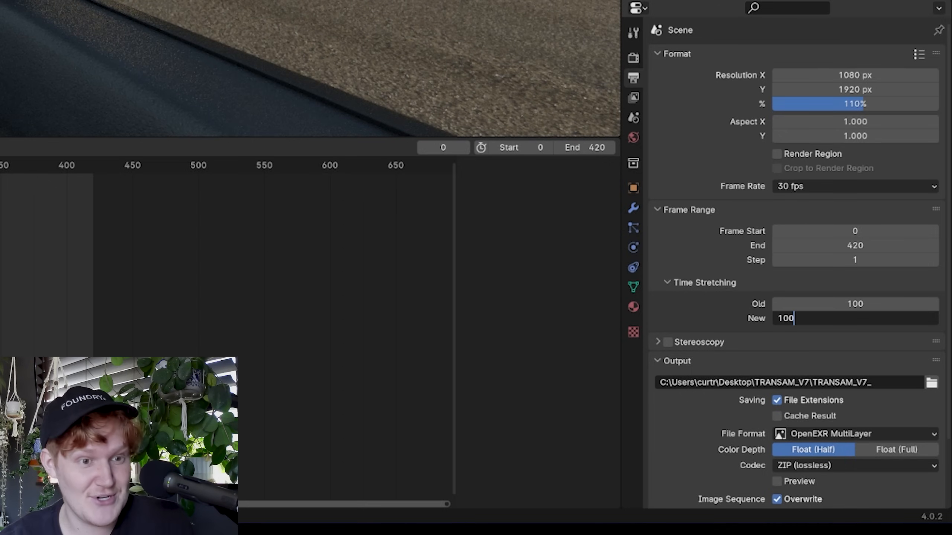
text(/24)
key(Return)
click(871, 318)
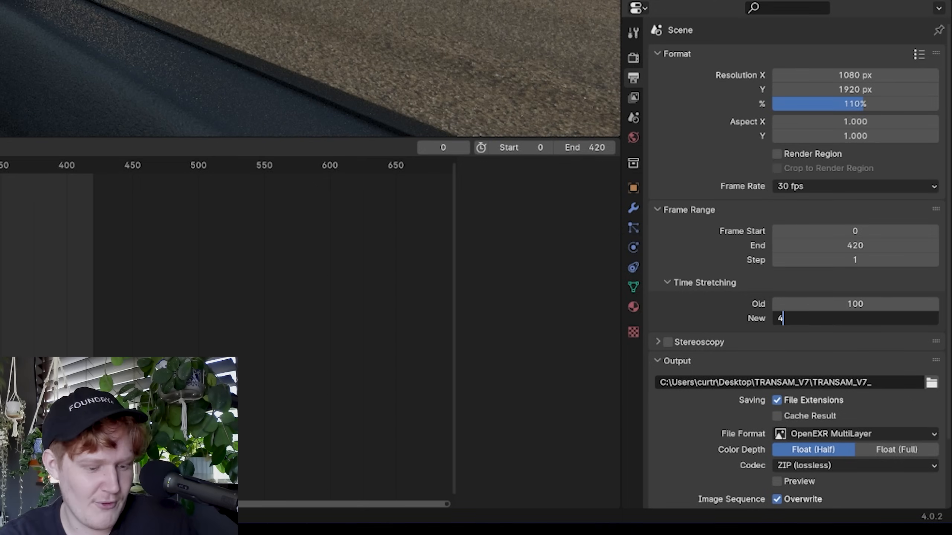
text(*30)
key(Return)
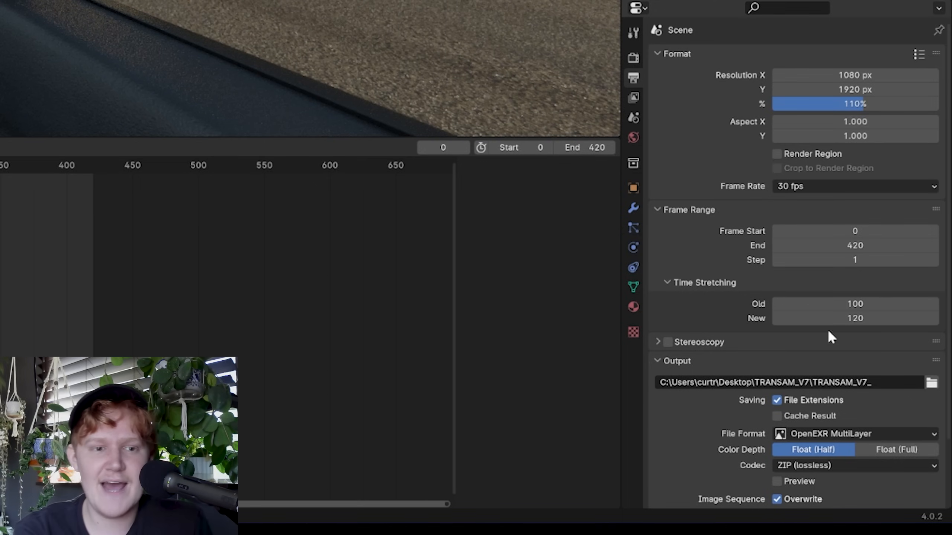
Set the Time Stretching New value to 125.
click(817, 317)
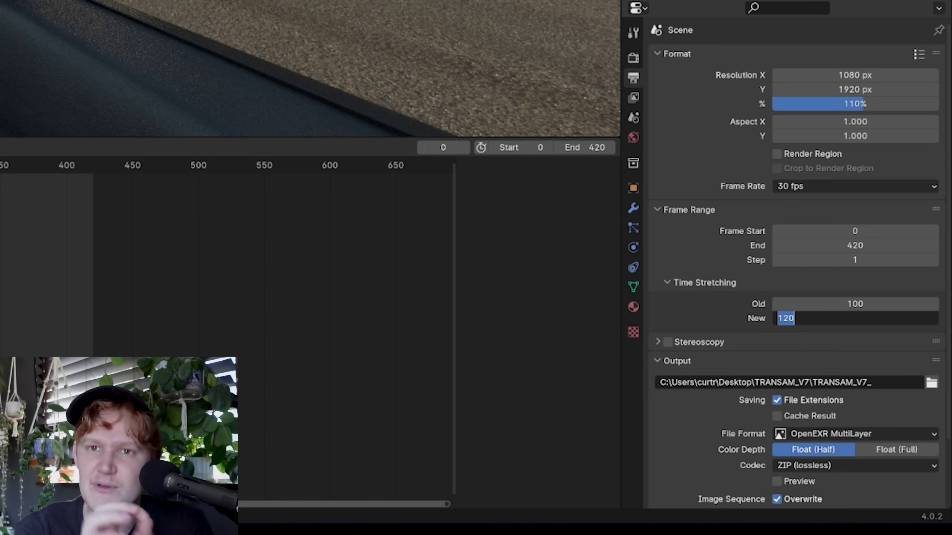
text(1)
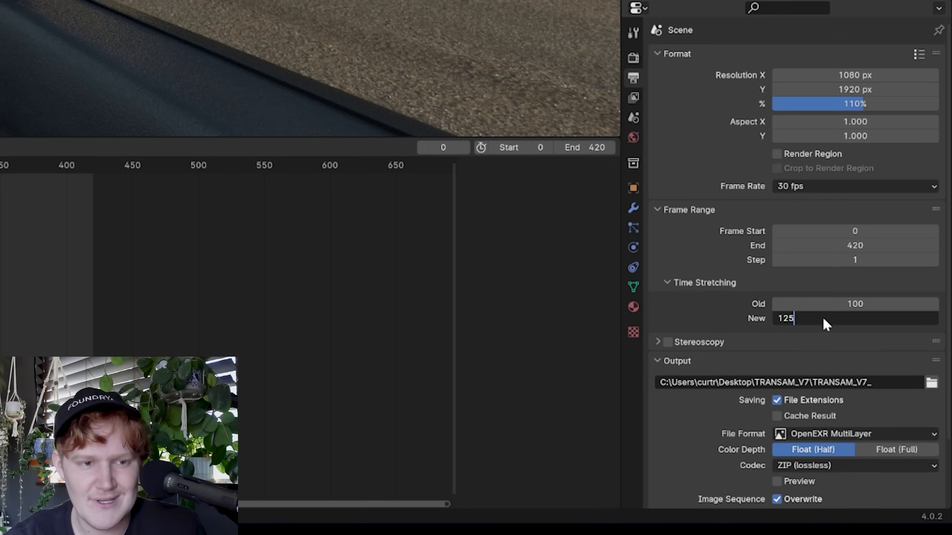
key(Return)
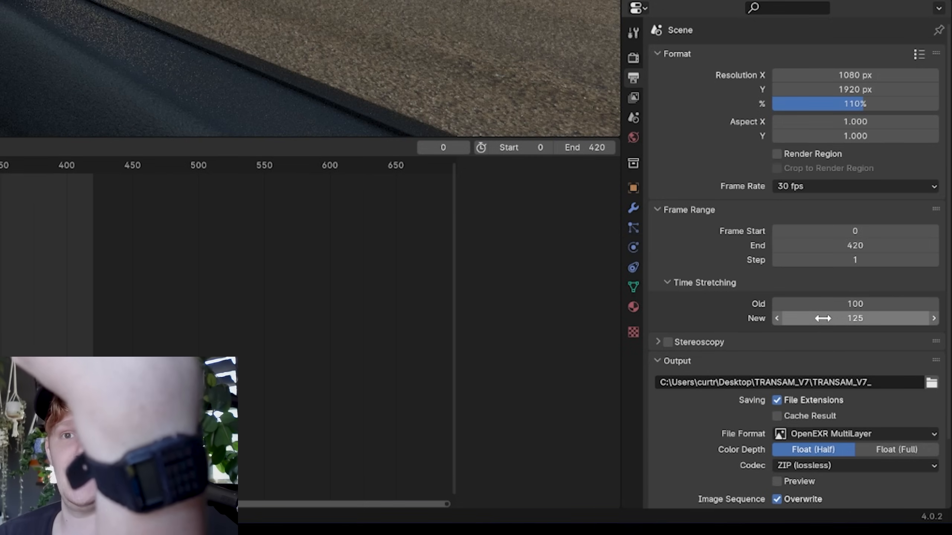
Examine the Motion Blur options in the render settings, including its enabled state and shutter value.
click(634, 57)
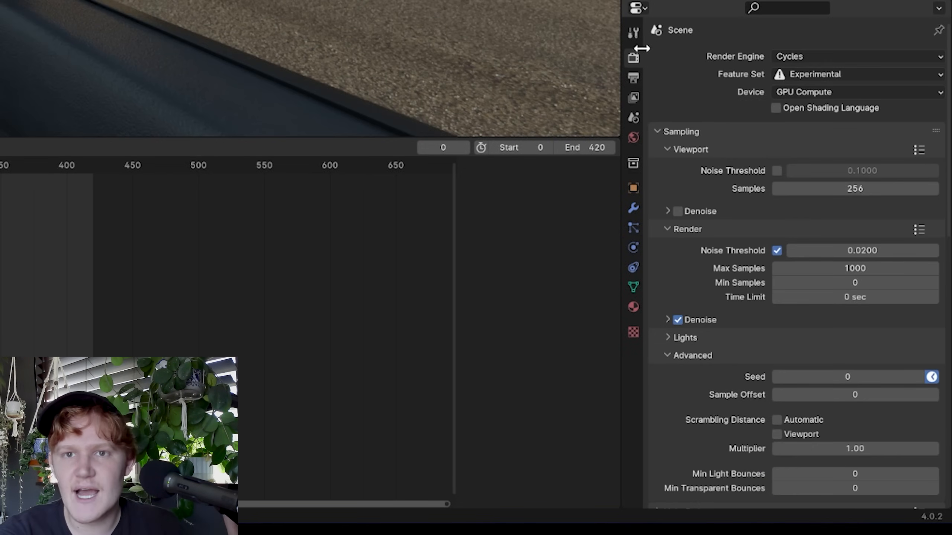
scroll(716, 188, down, 15)
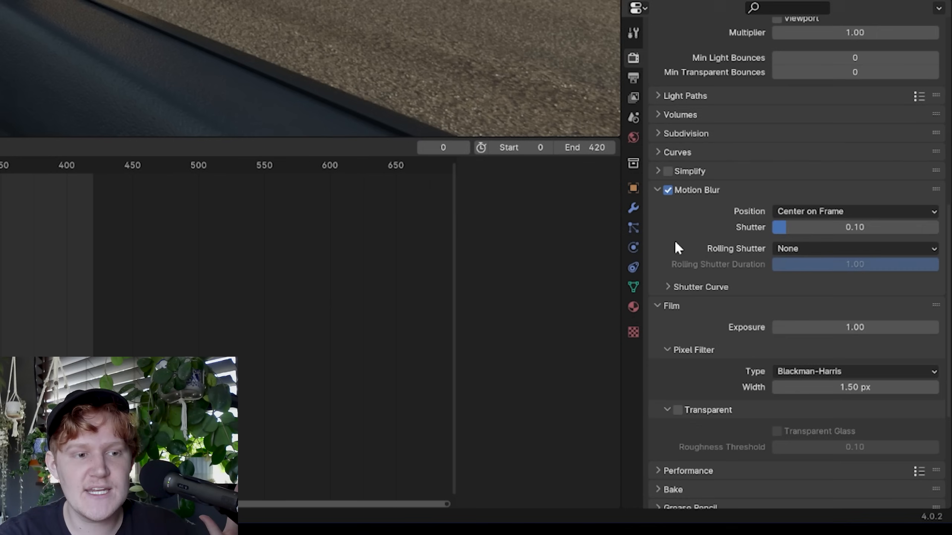
click(668, 190)
click(668, 190)
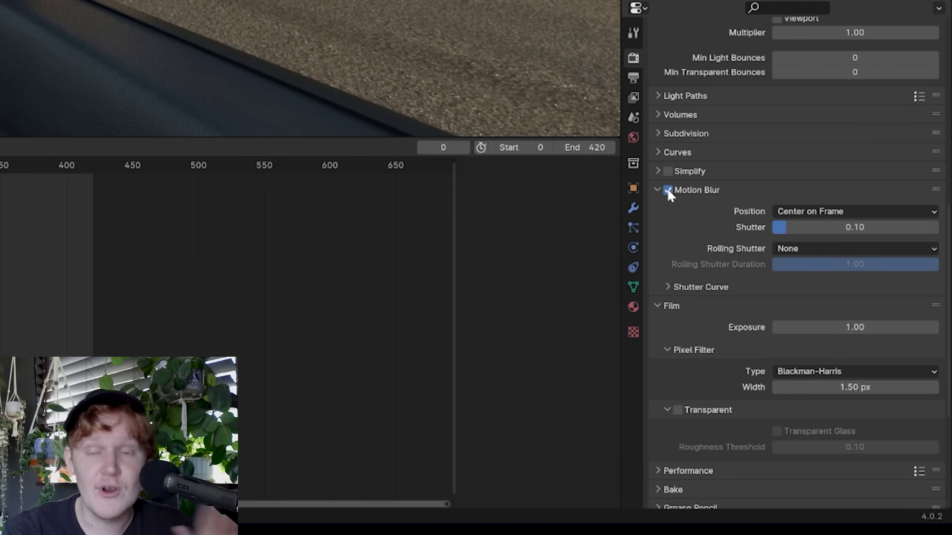
click(851, 227)
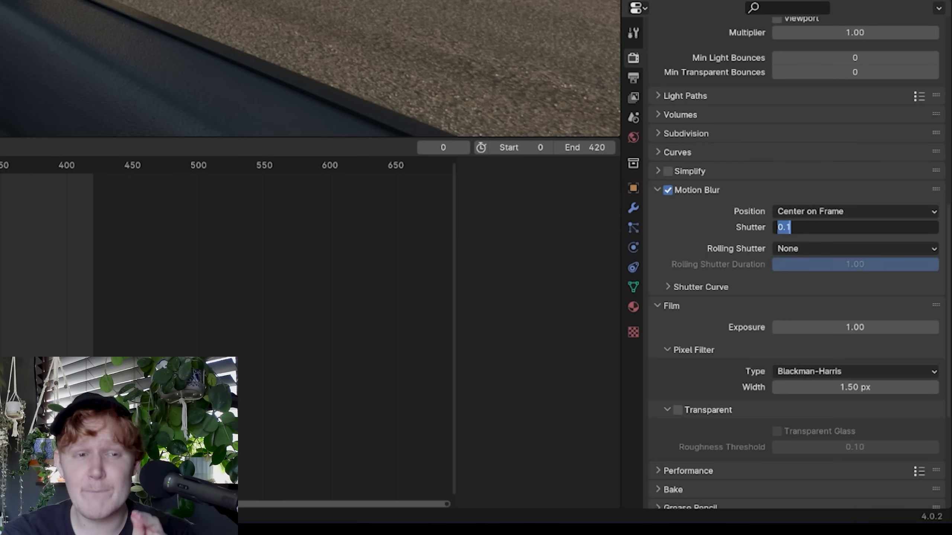
key(Return)
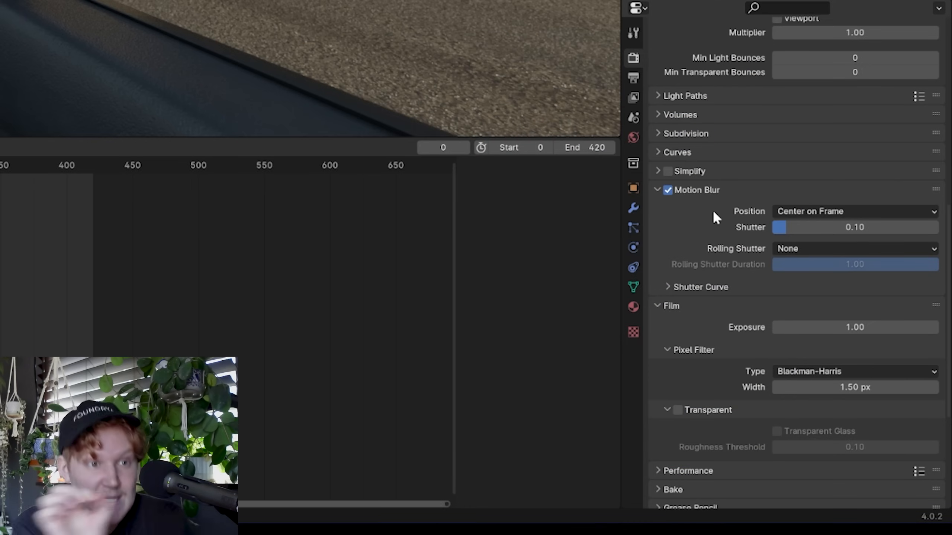
click(848, 227)
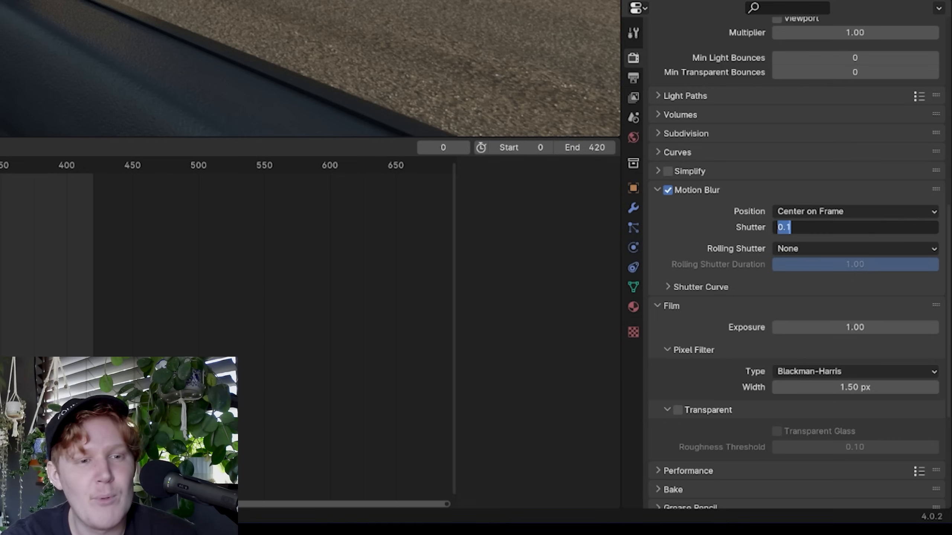
click(666, 242)
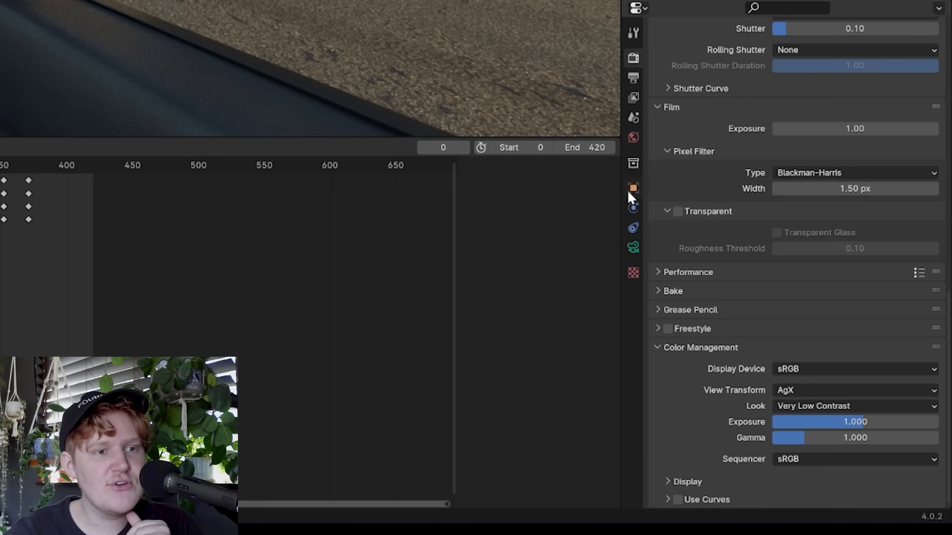
Examine the camera's focal length and sensor size in its lens and camera settings.
click(634, 248)
scroll(647, 218, up, 12)
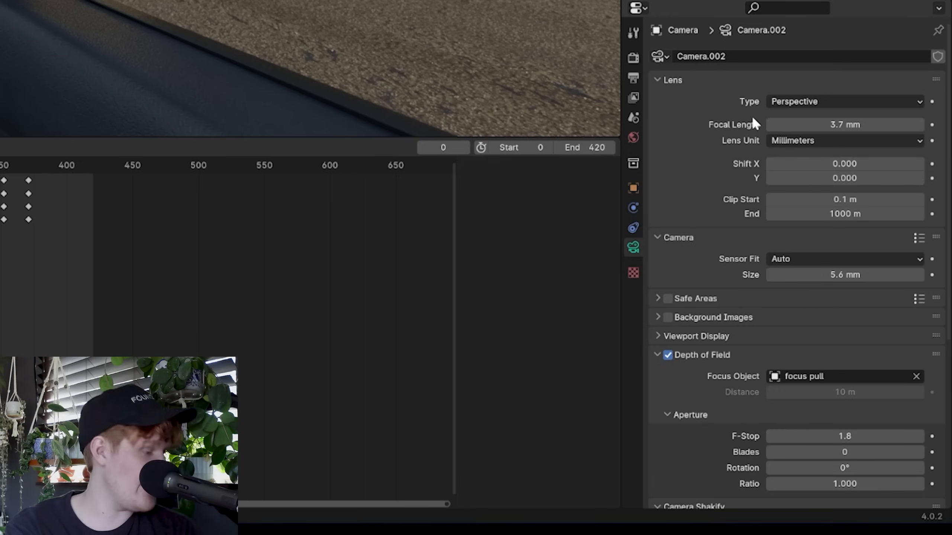
click(787, 125)
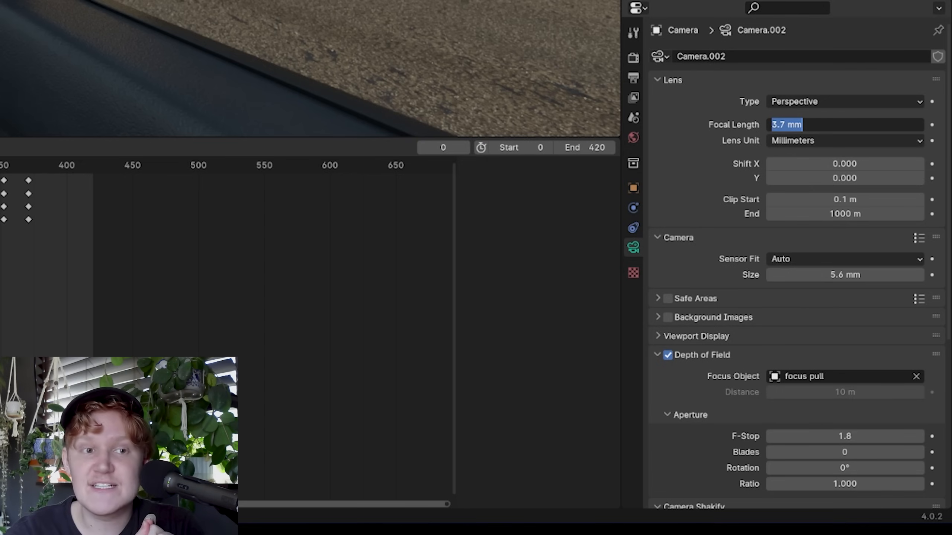
click(692, 142)
click(851, 275)
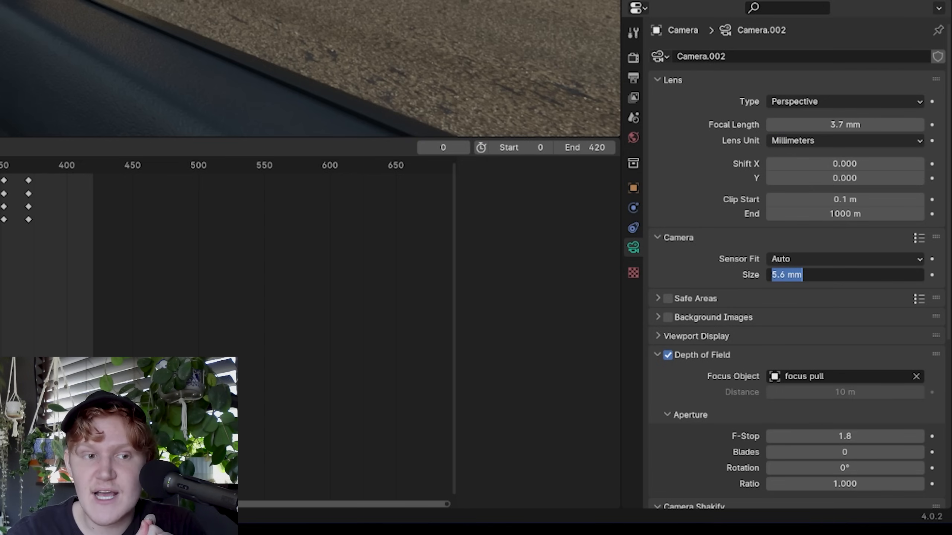
click(717, 281)
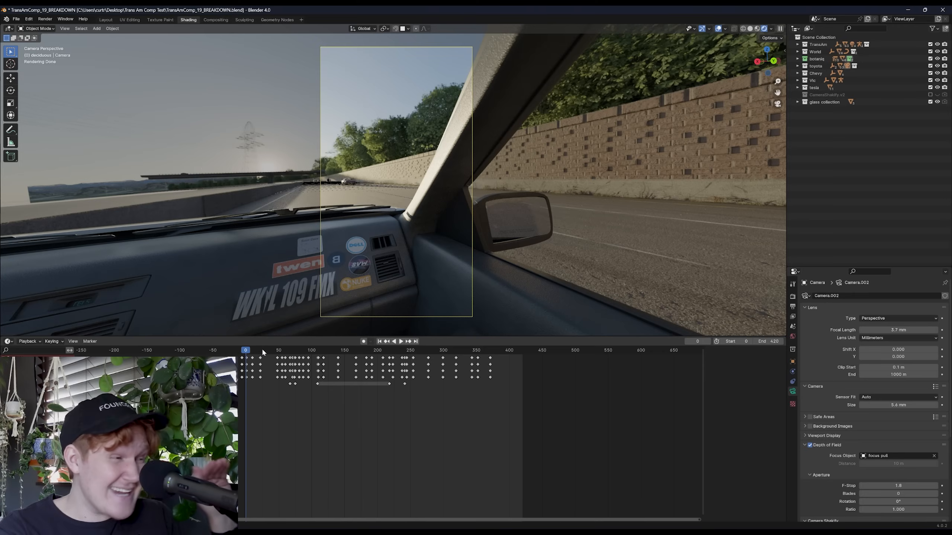
Advance the animation to frame 312 and set the camera's focal length to 3 mm.
drag(247, 350, 353, 350)
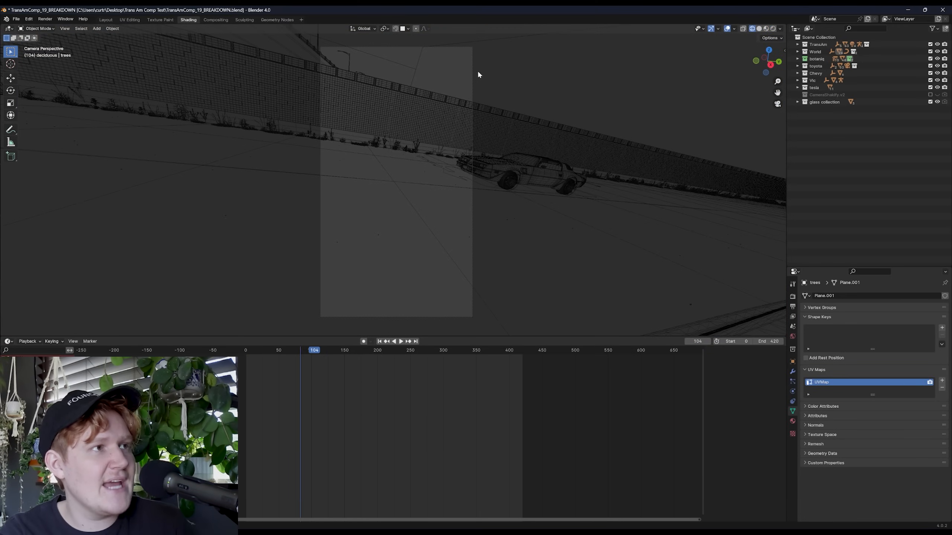
click(472, 75)
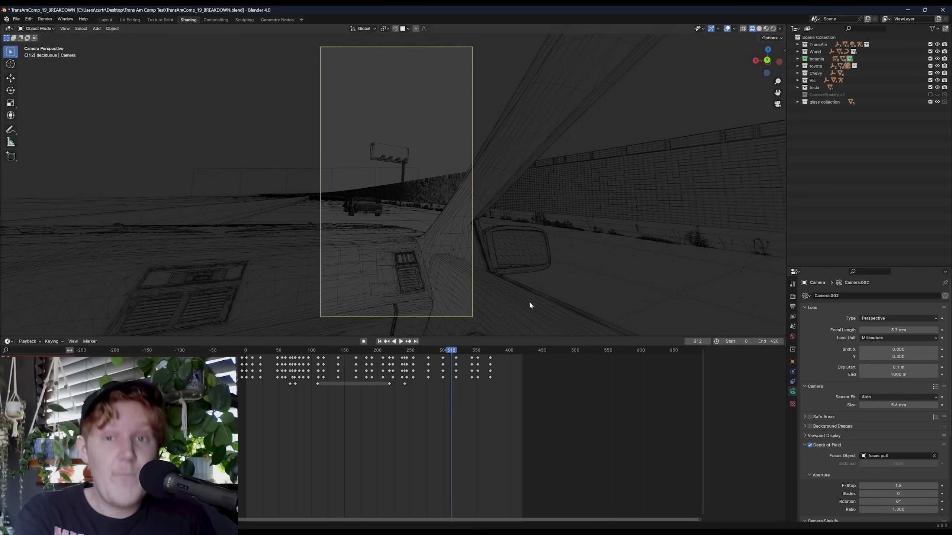
click(901, 330)
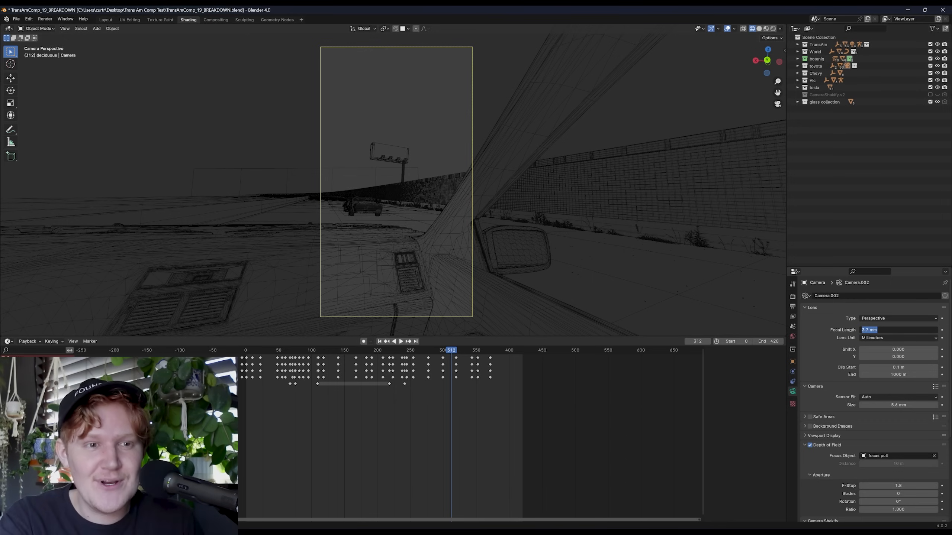
text(3)
key(Return)
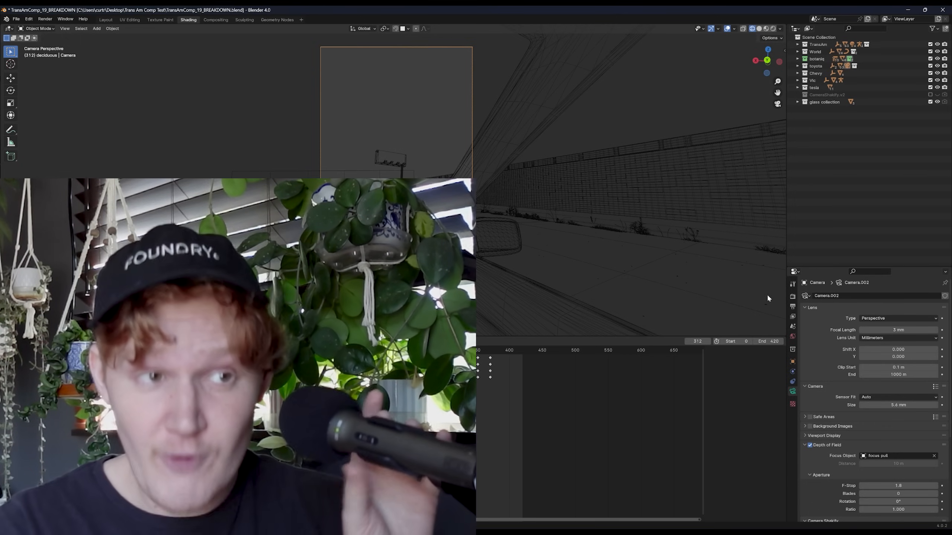
Set the output resolution scale to 123% and return it to 110%.
click(792, 306)
click(824, 188)
click(739, 189)
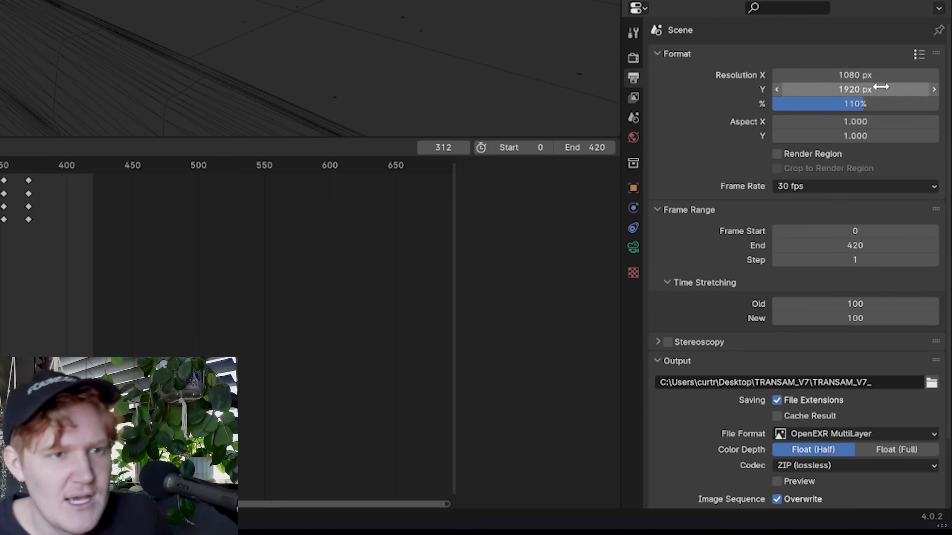
click(881, 104)
text(123)
key(Return)
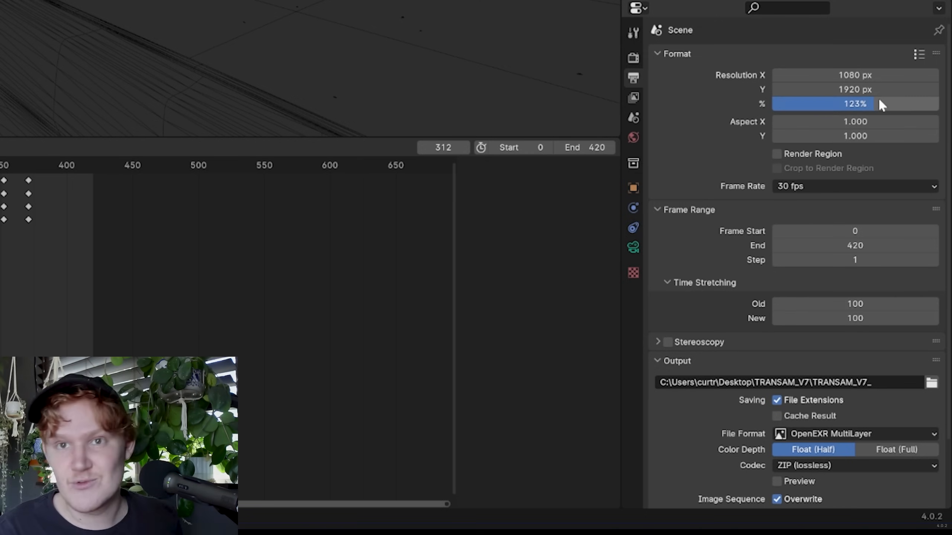
drag(880, 101, 830, 111)
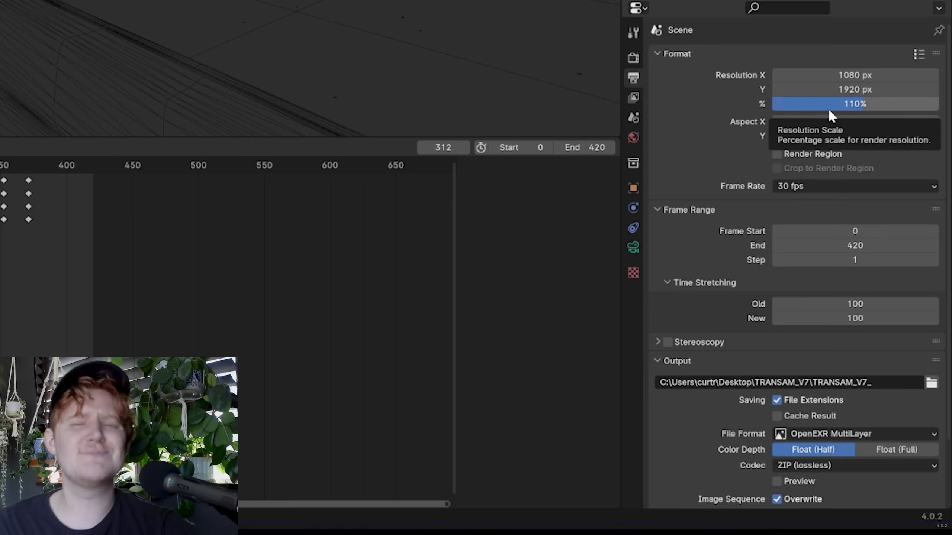
Examine the Cycles render sampling settings, including the noise threshold, maximum samples and advanced options.
click(634, 55)
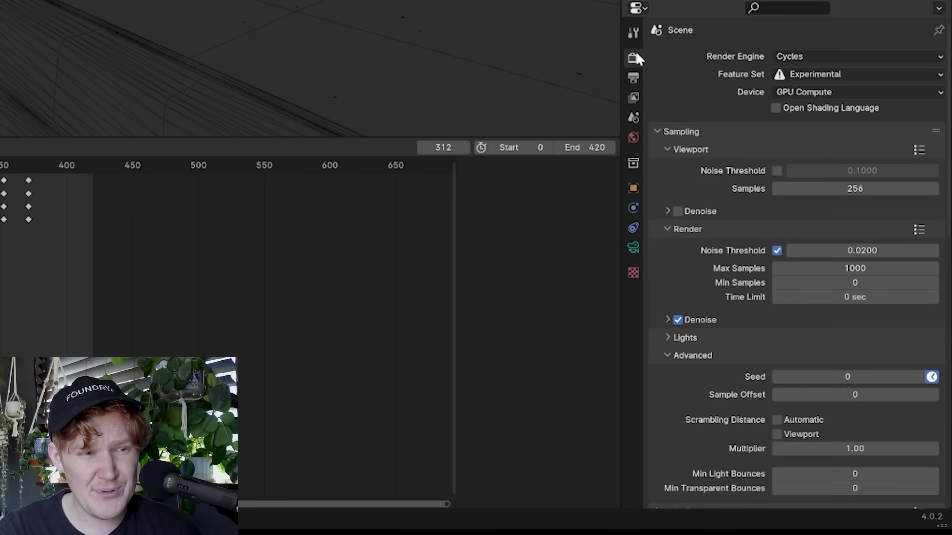
scroll(668, 165, down, 8)
scroll(808, 208, up, 8)
scroll(733, 249, down, 2)
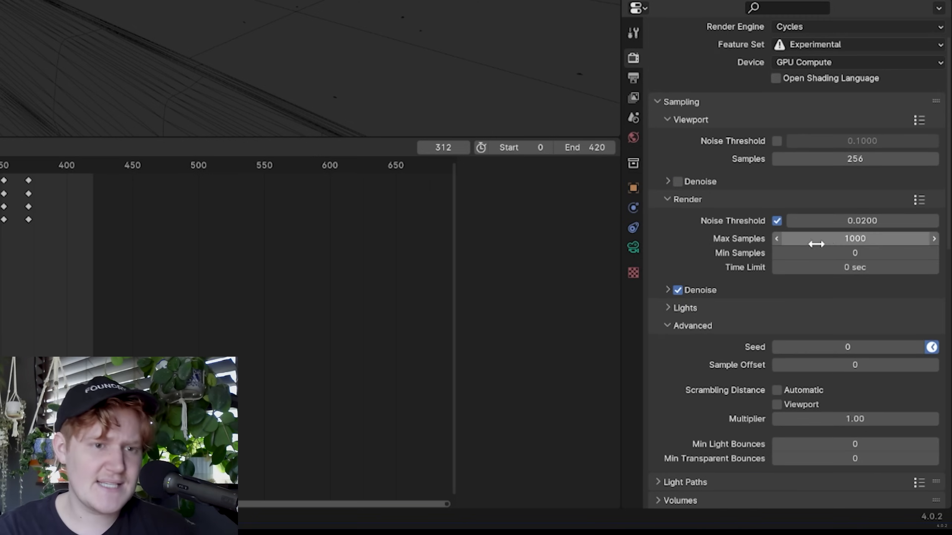
click(837, 237)
click(878, 224)
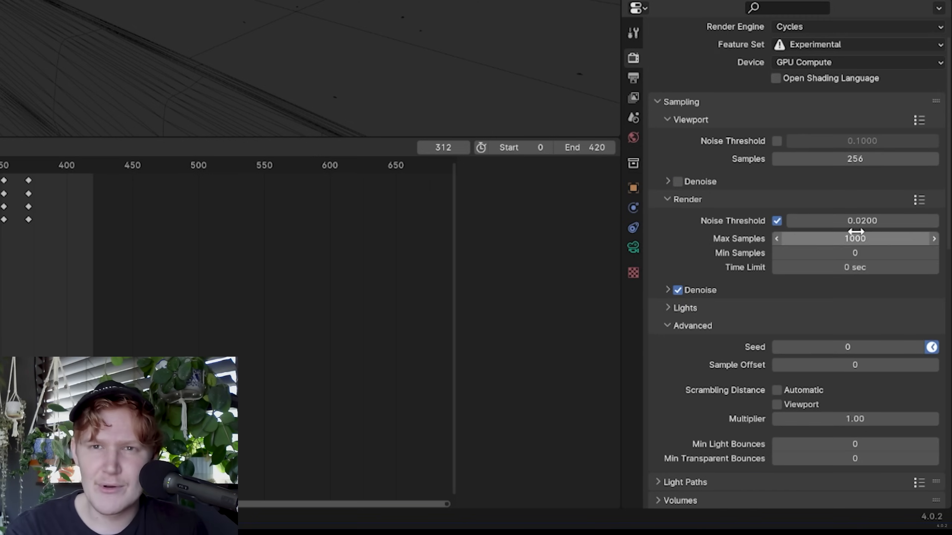
scroll(865, 231, down, 2)
scroll(824, 232, down, 10)
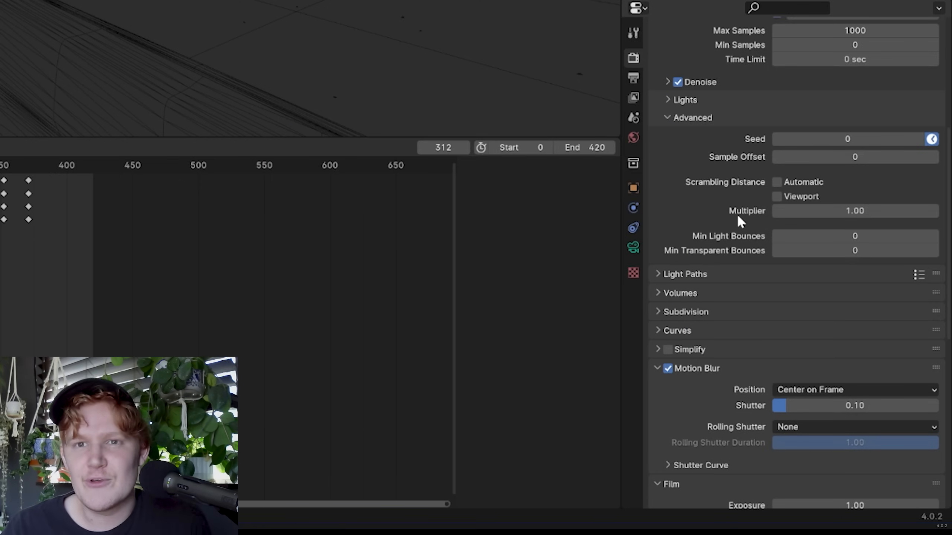
Try 128 and 64 as the render's maximum samples and return the value to 1000.
scroll(736, 222, up, 7)
click(836, 144)
key(BackSpace)
text(128)
key(Return)
click(837, 144)
text(64)
key(Return)
click(836, 148)
text(1000)
key(Return)
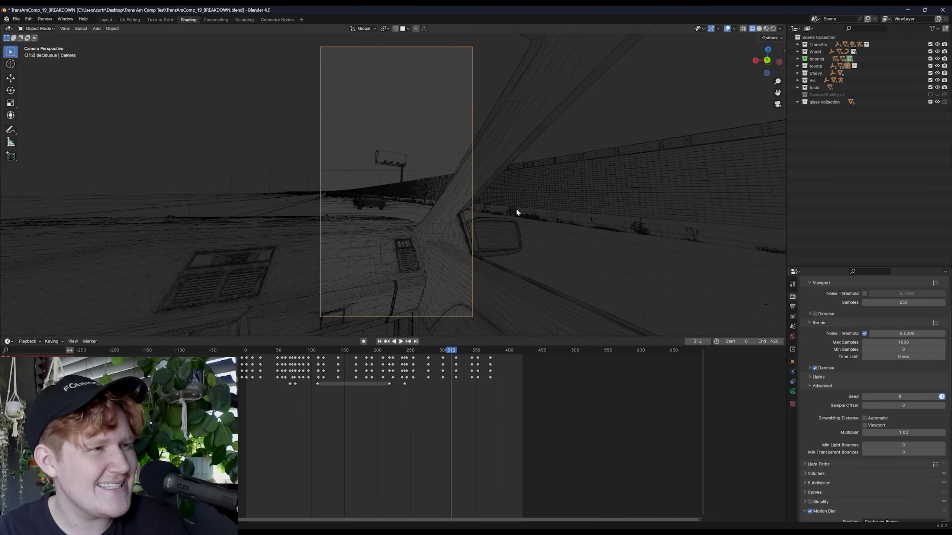
Select the camera and examine its depth of field, focus object, aperture and Camera Shakify settings.
click(516, 213)
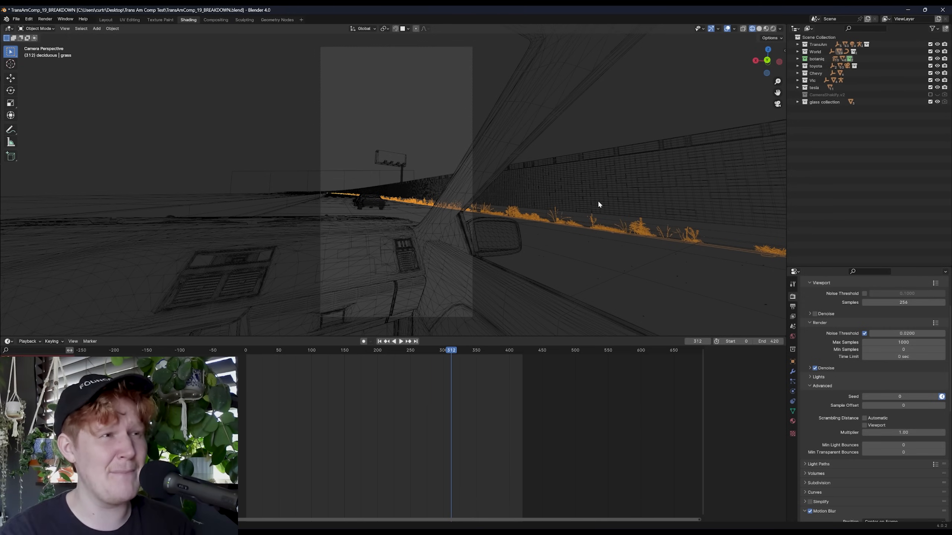
click(452, 130)
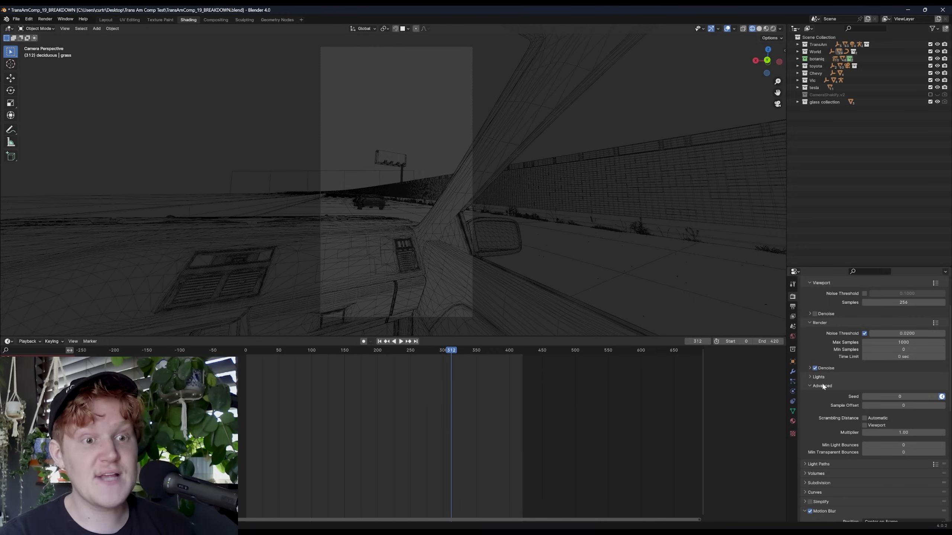
scroll(833, 363, up, 4)
click(471, 84)
click(791, 391)
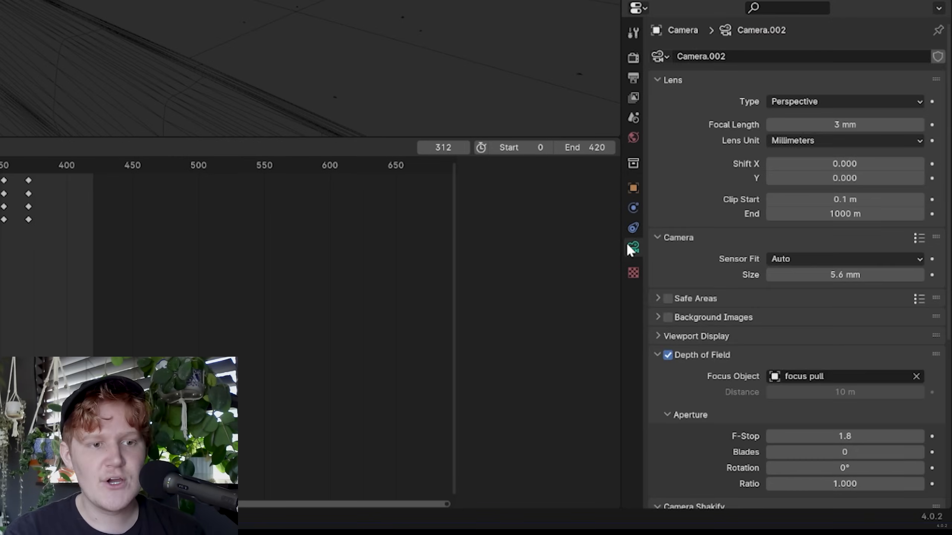
scroll(689, 212, down, 5)
click(794, 284)
click(684, 285)
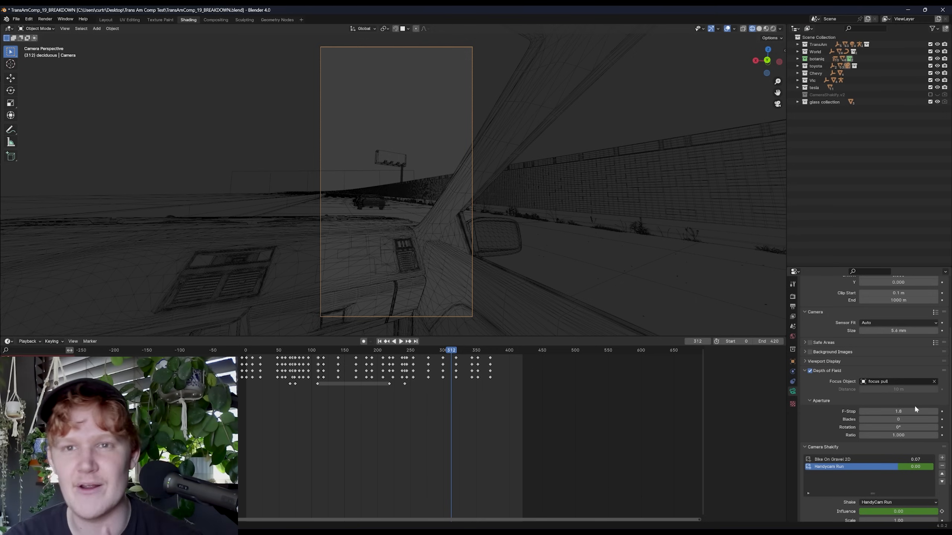
scroll(864, 400, down, 3)
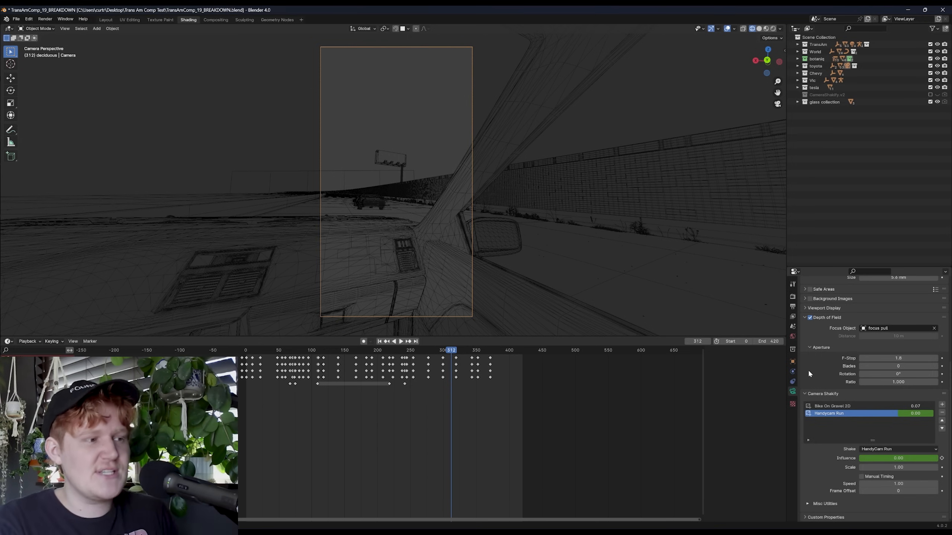
Remove both shakes from the camera's Camera Shakify list and play the animation from the start to frame 125.
click(941, 413)
click(942, 413)
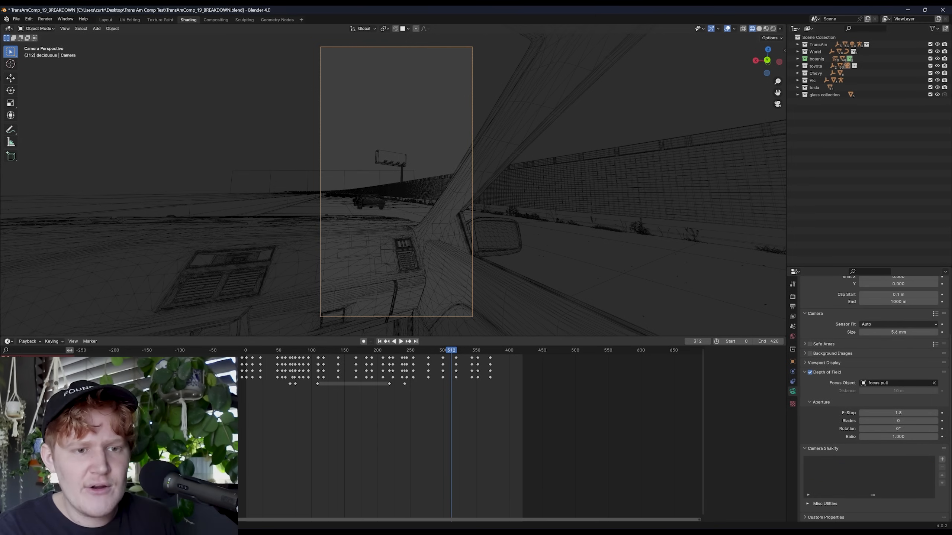
key(shift+Left)
key(space)
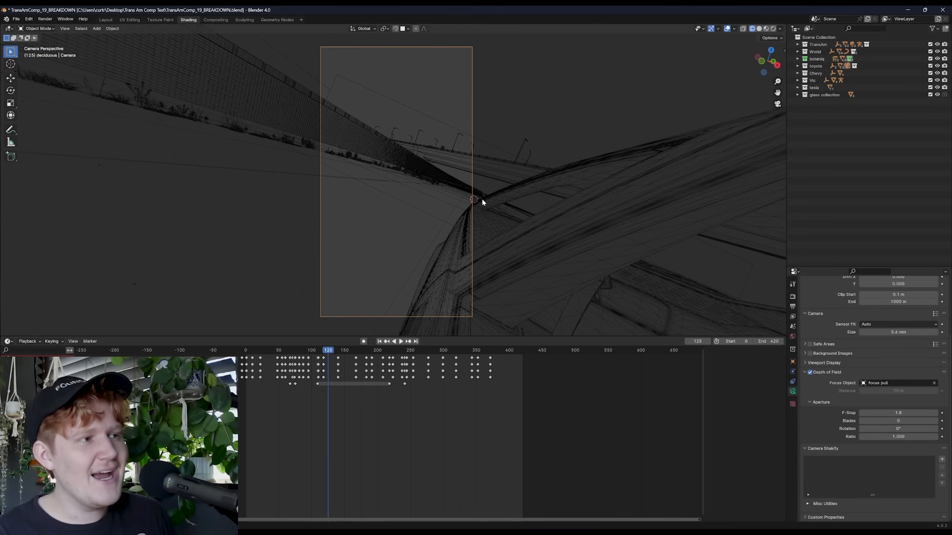
key(space)
scroll(483, 202, up, 3)
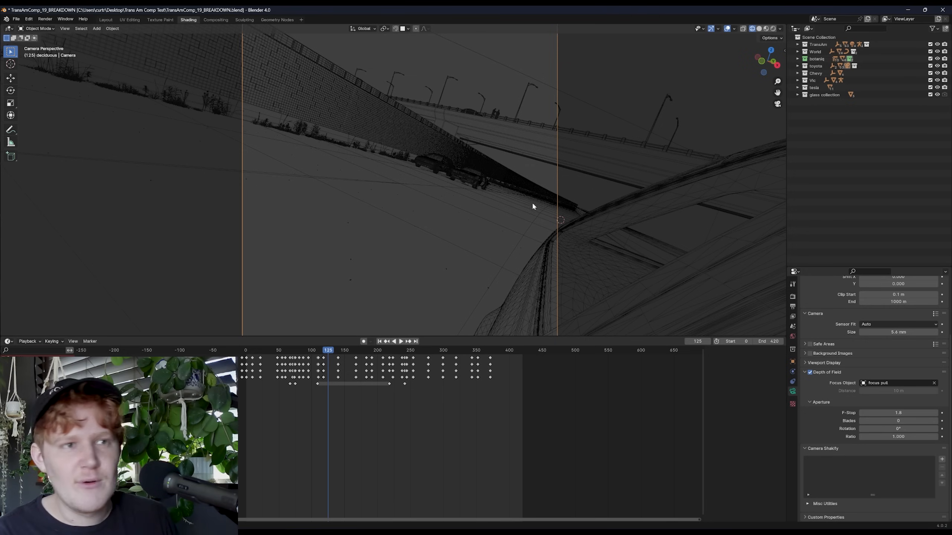
scroll(553, 199, down, 5)
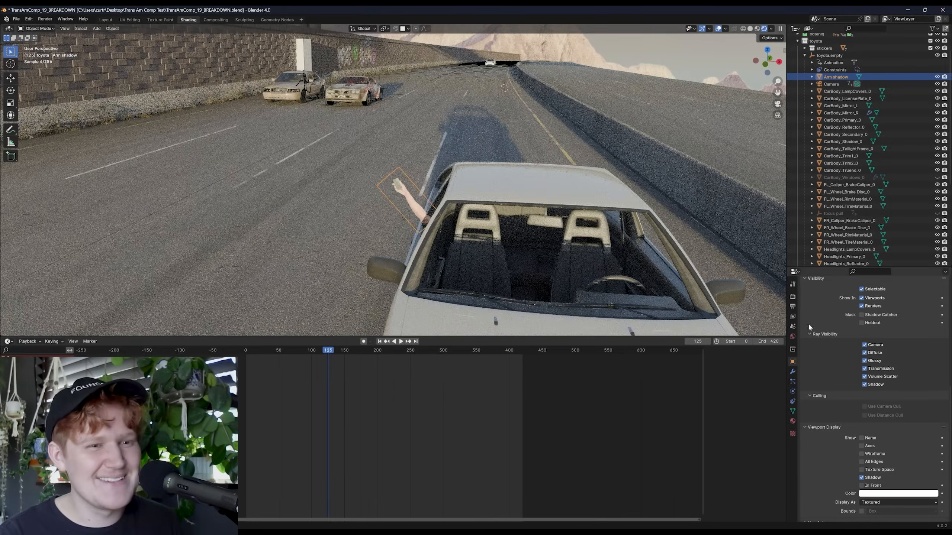
Disable Camera, Glossy, Transmission and Volume Scatter ray visibility for the arm shadow object and check its shadow in the camera view.
drag(864, 344, 864, 376)
key(KP_0)
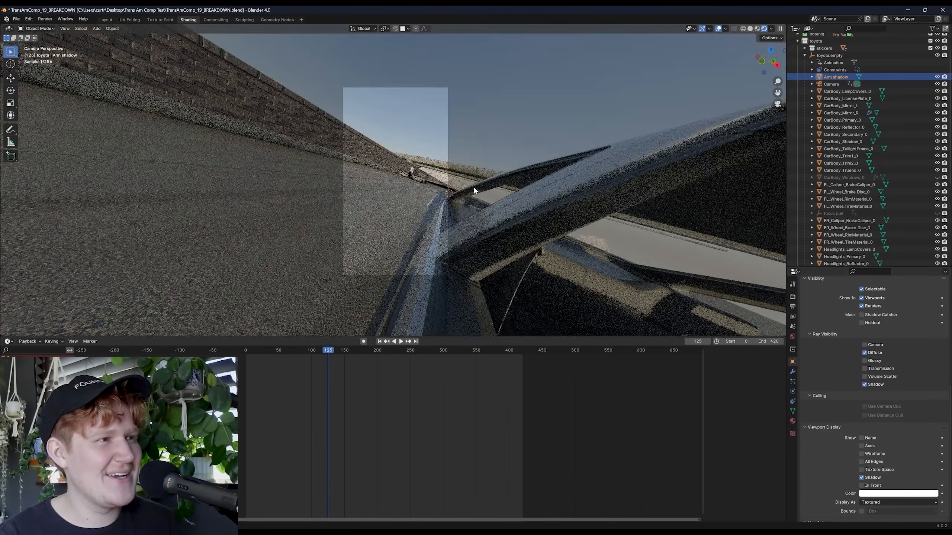
scroll(474, 189, up, 12)
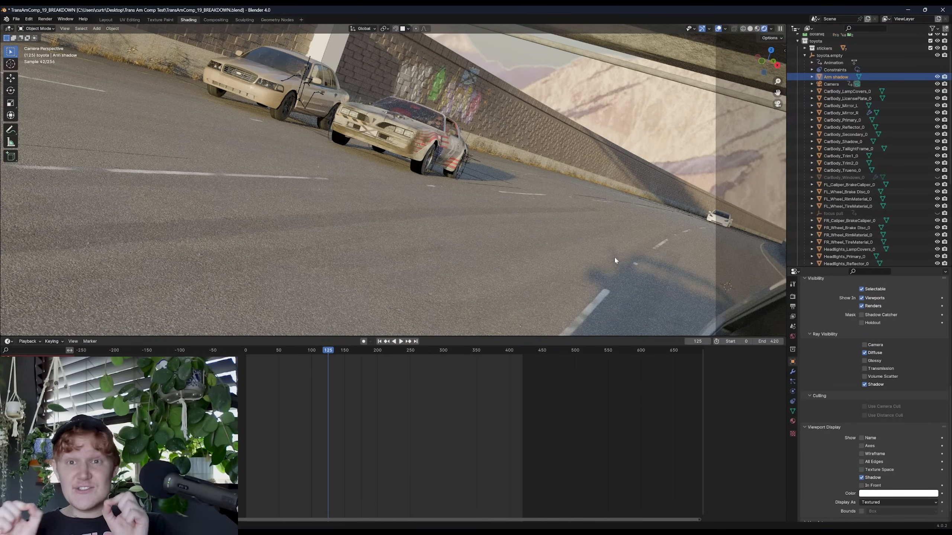
Examine the two cars, the graffiti on the brick wall and the overall framing through the camera at frame 125.
scroll(614, 258, down, 10)
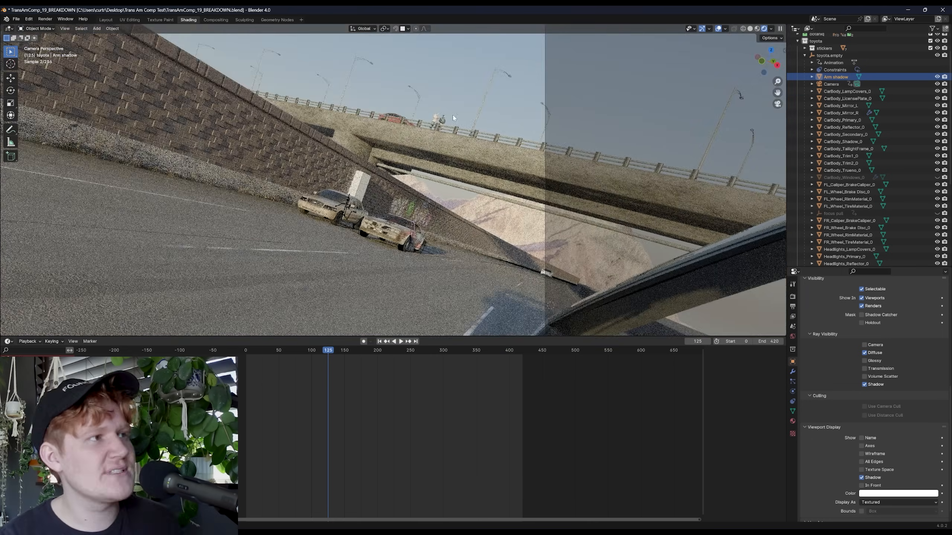
scroll(438, 225, up, 10)
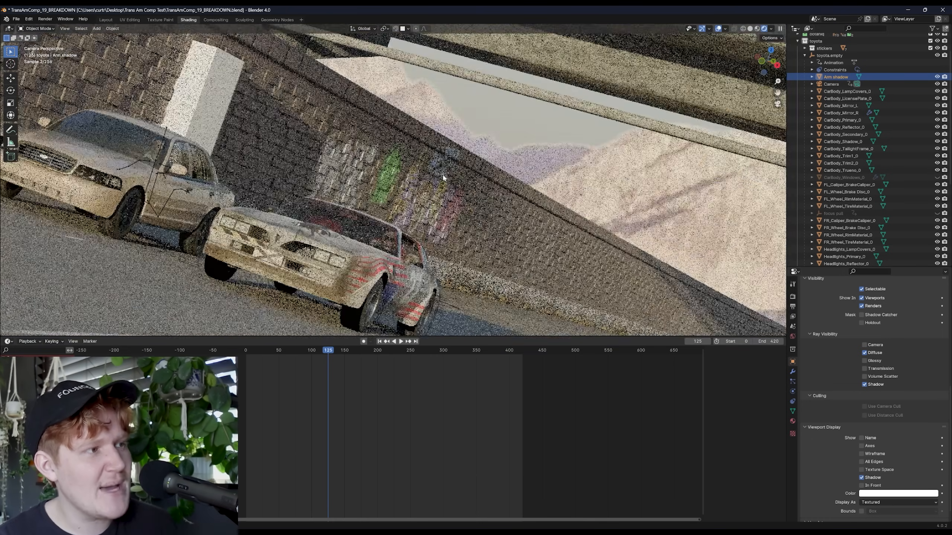
scroll(454, 214, up, 5)
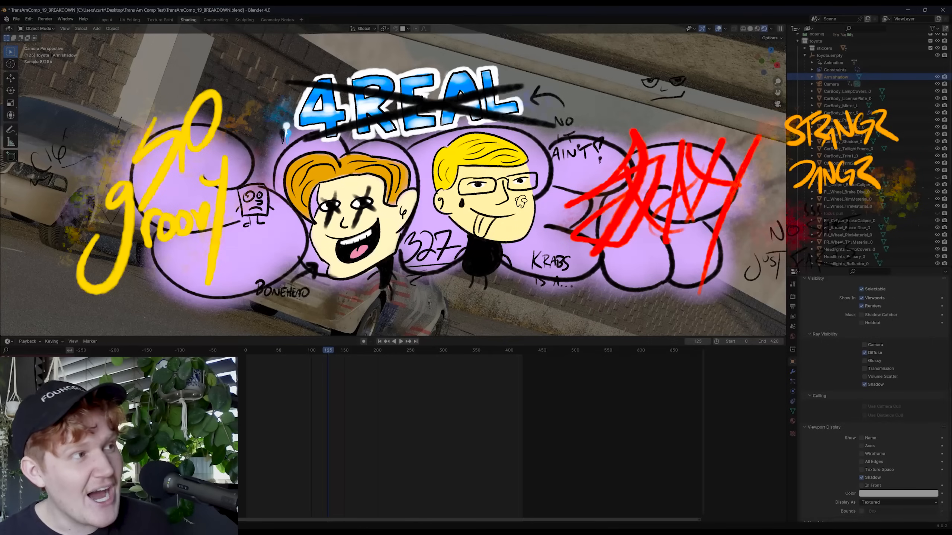
scroll(454, 214, up, 4)
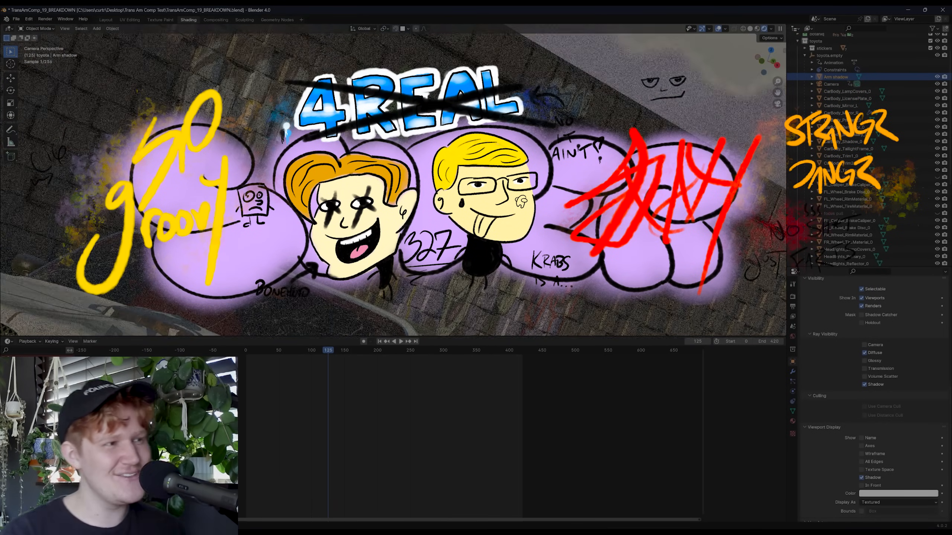
scroll(436, 218, down, 4)
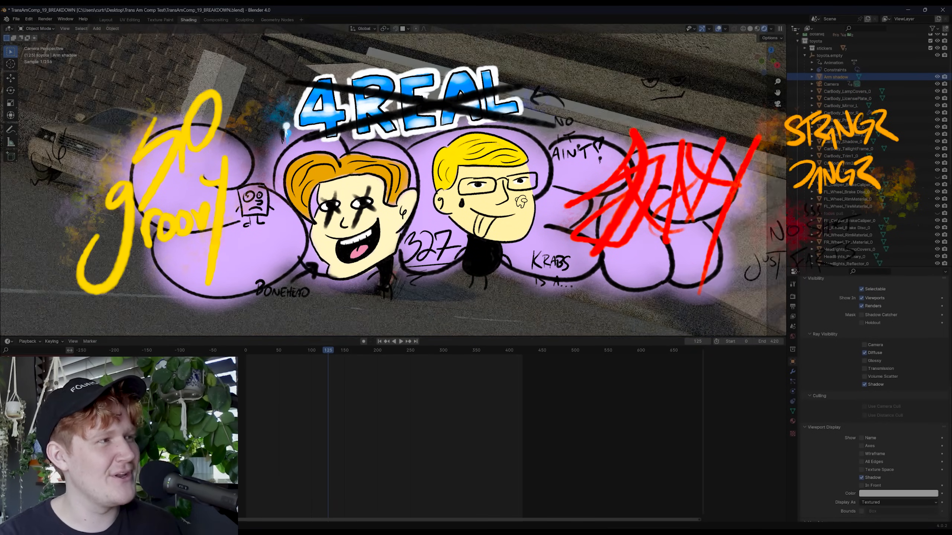
scroll(436, 218, down, 10)
shift+middle_drag(436, 219, 528, 200)
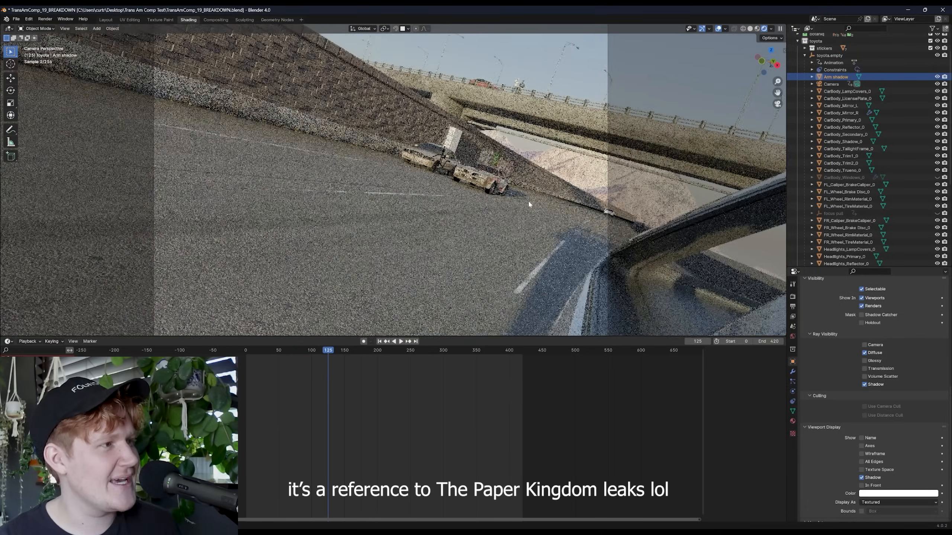
scroll(528, 201, up, 1)
scroll(433, 186, down, 3)
shift+middle_drag(432, 186, 440, 173)
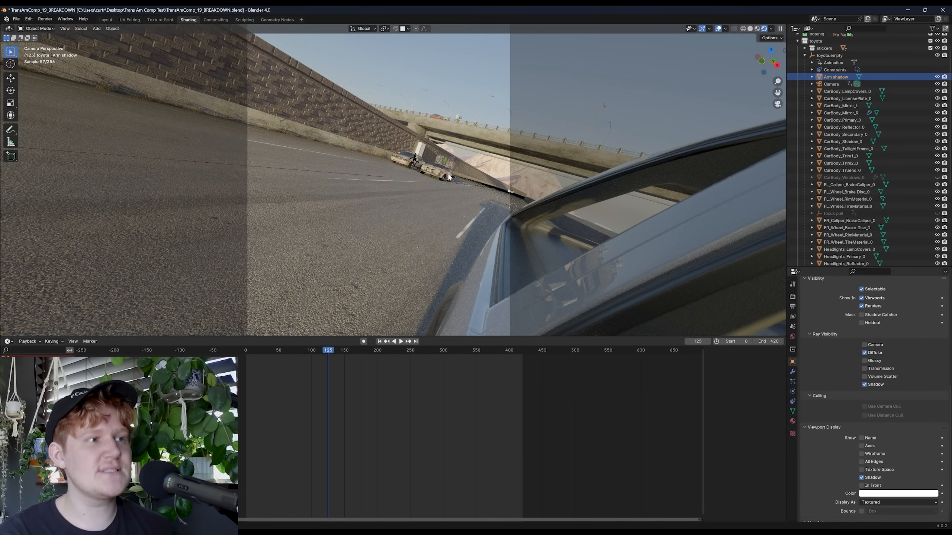
scroll(501, 236, down, 2)
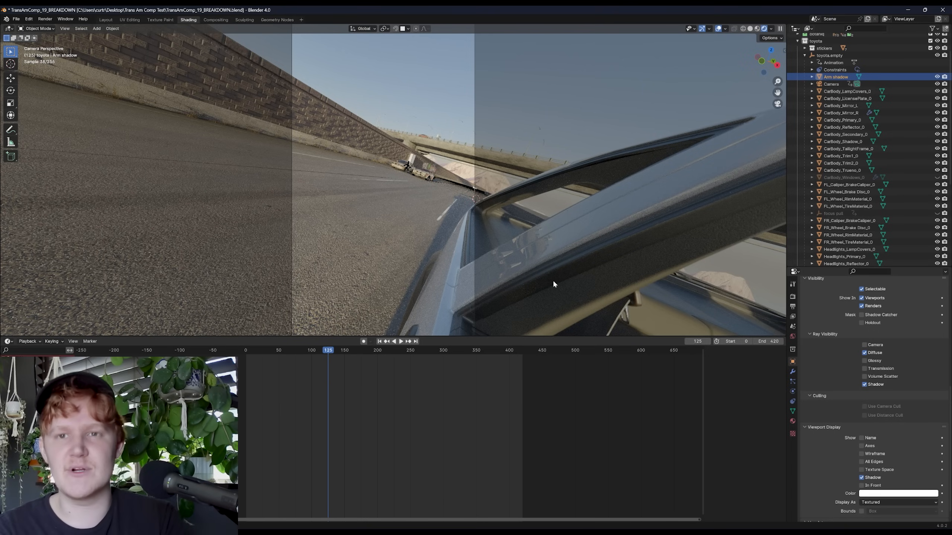
scroll(494, 232, down, 1)
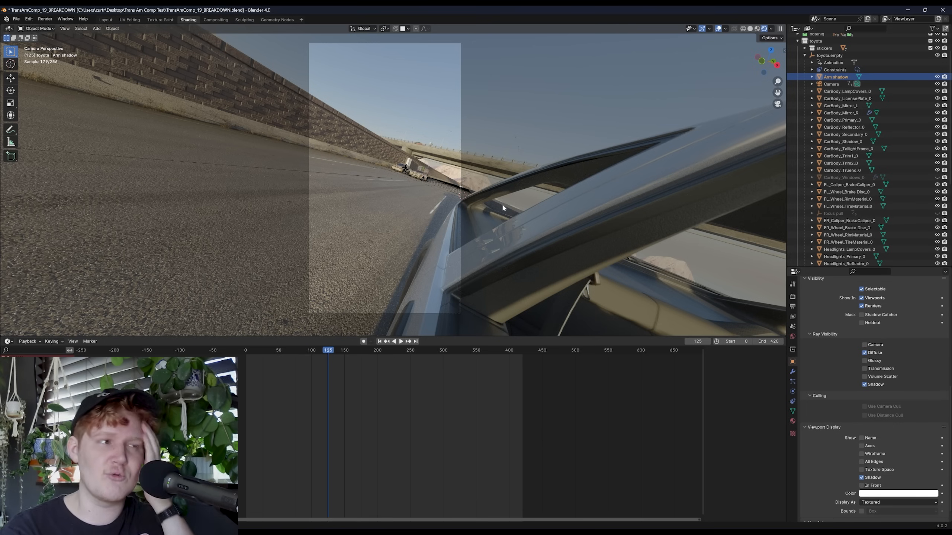
scroll(492, 234, down, 2)
scroll(493, 234, up, 1)
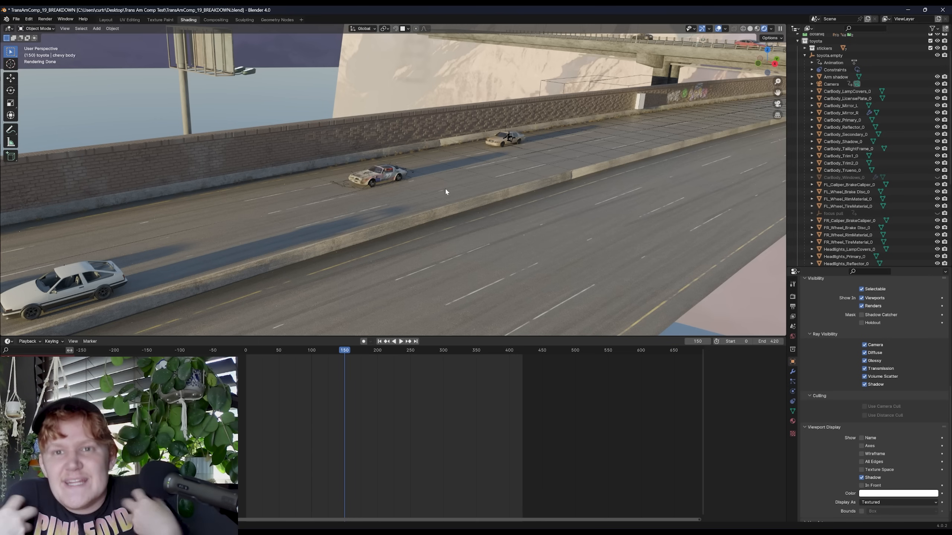
Examine the tan sedan driving alongside the brick wall up close in the rendered perspective view.
scroll(478, 168, up, 2)
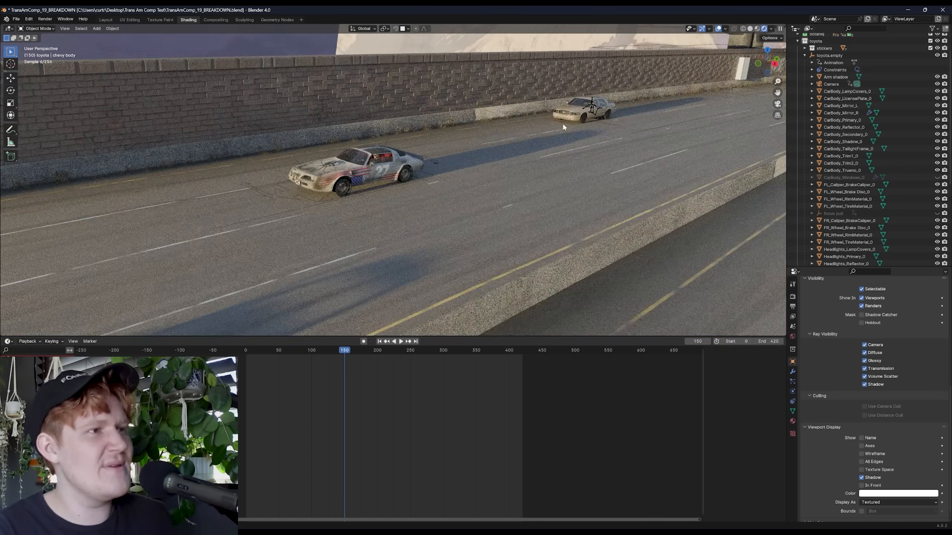
shift+middle_drag(562, 124, 445, 146)
scroll(445, 147, up, 8)
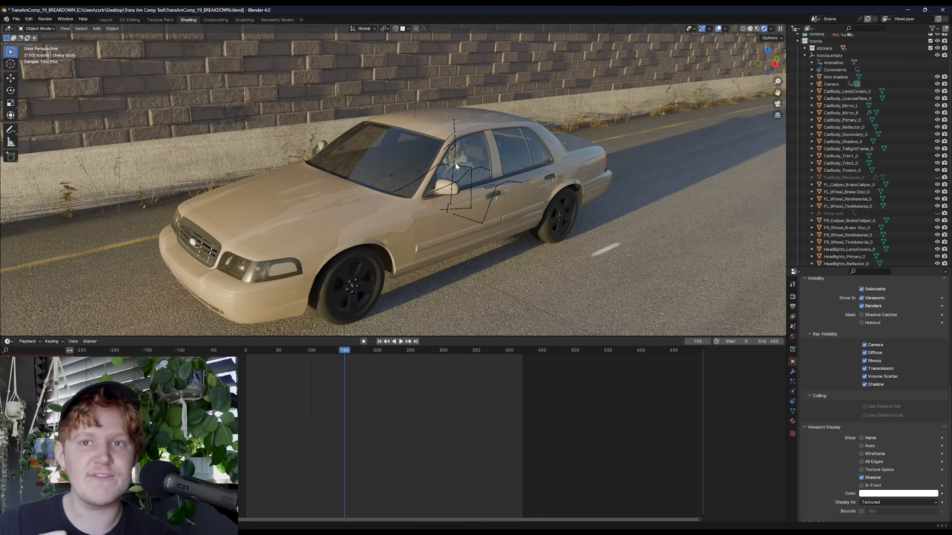
scroll(456, 165, down, 6)
shift+middle_drag(312, 170, 456, 155)
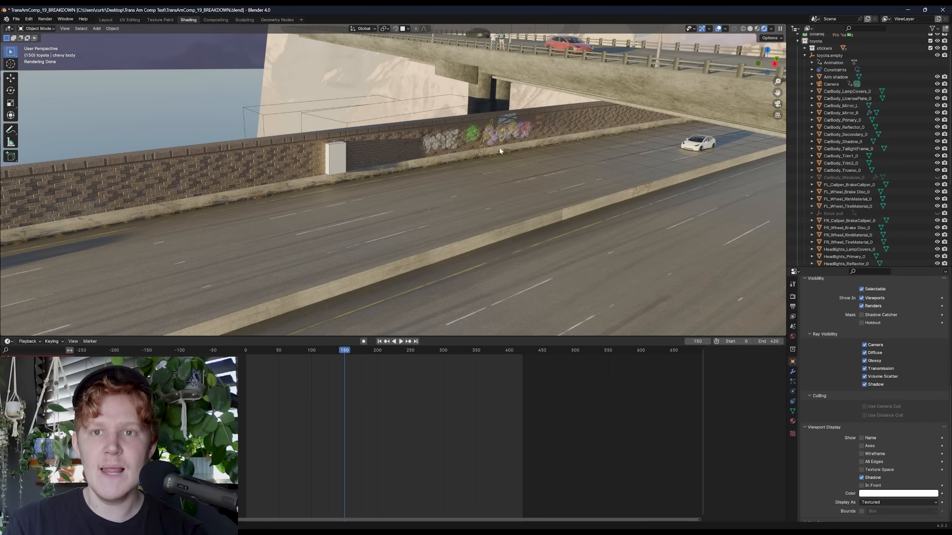
Examine the graffiti drawings on the brick wall up close and the overpass with the surrounding highway scene.
scroll(502, 144, up, 2)
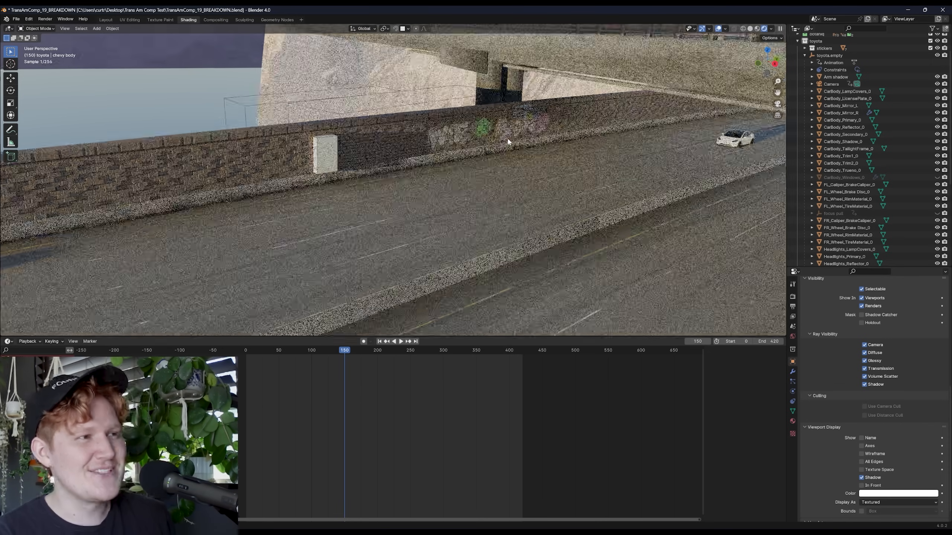
shift+middle_drag(468, 117, 406, 149)
scroll(490, 118, up, 3)
scroll(489, 117, up, 2)
shift+middle_drag(474, 130, 338, 255)
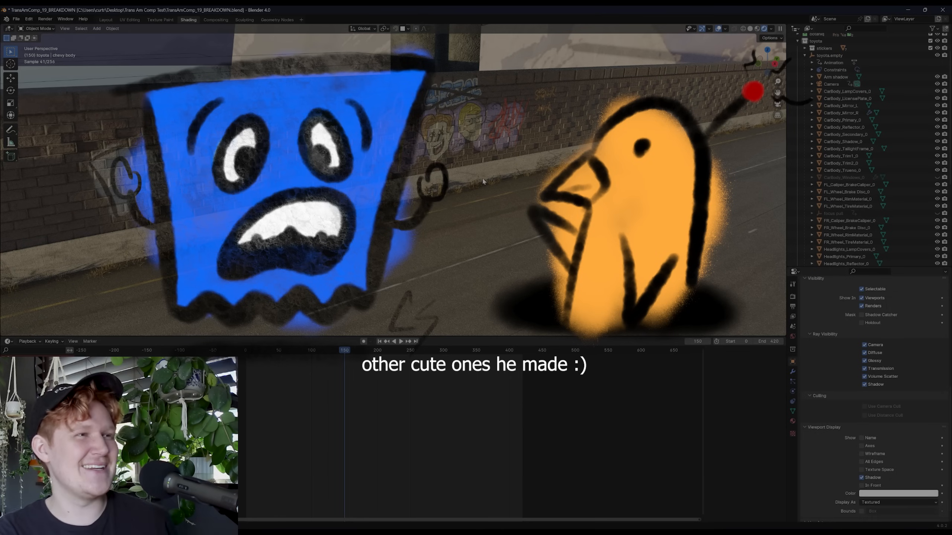
scroll(485, 161, down, 1)
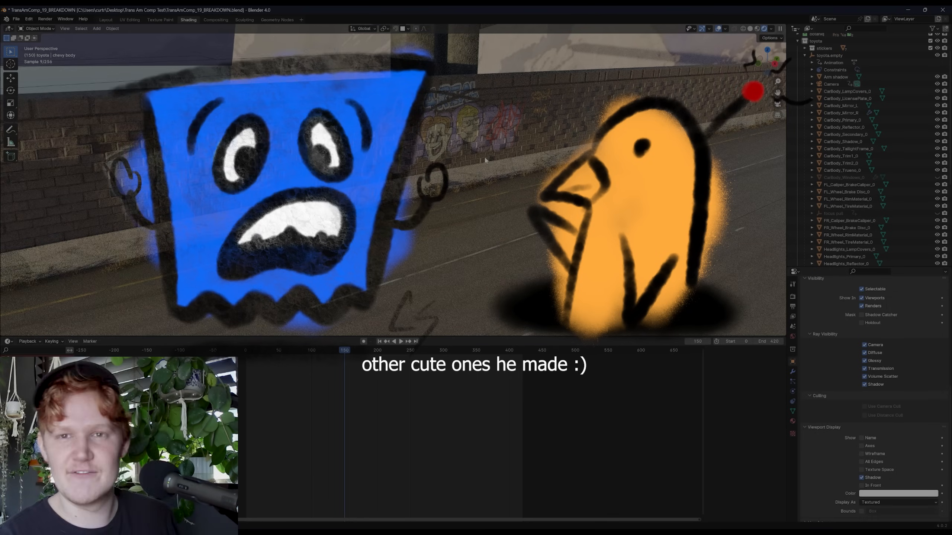
scroll(502, 142, down, 2)
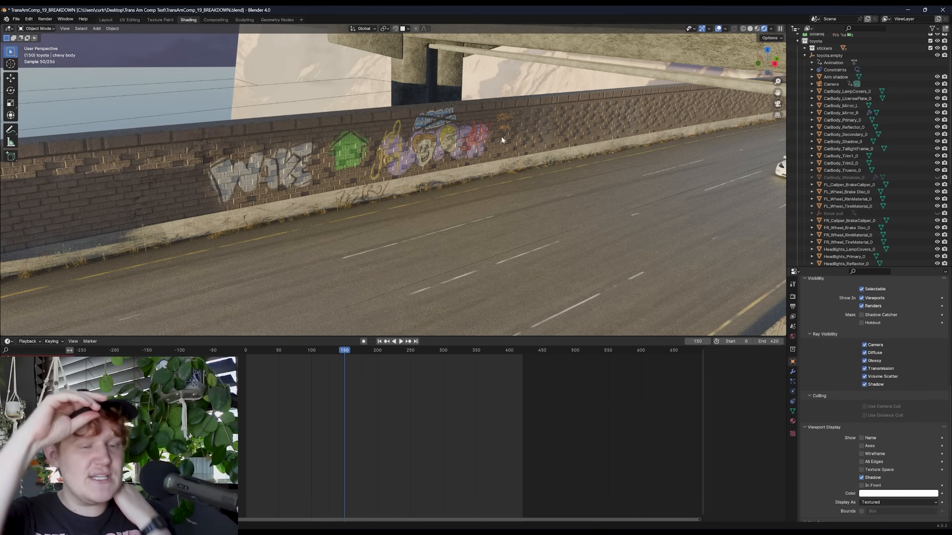
scroll(653, 174, down, 5)
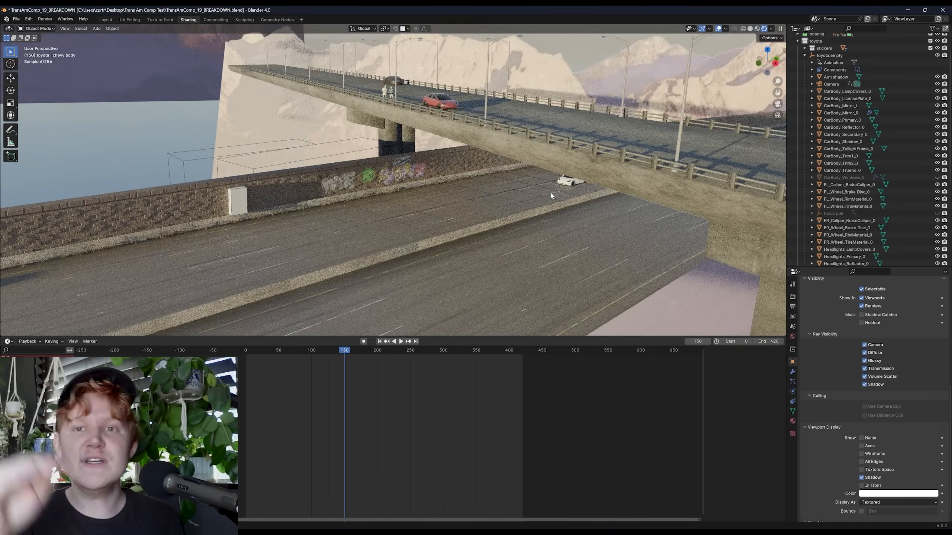
scroll(551, 191, down, 10)
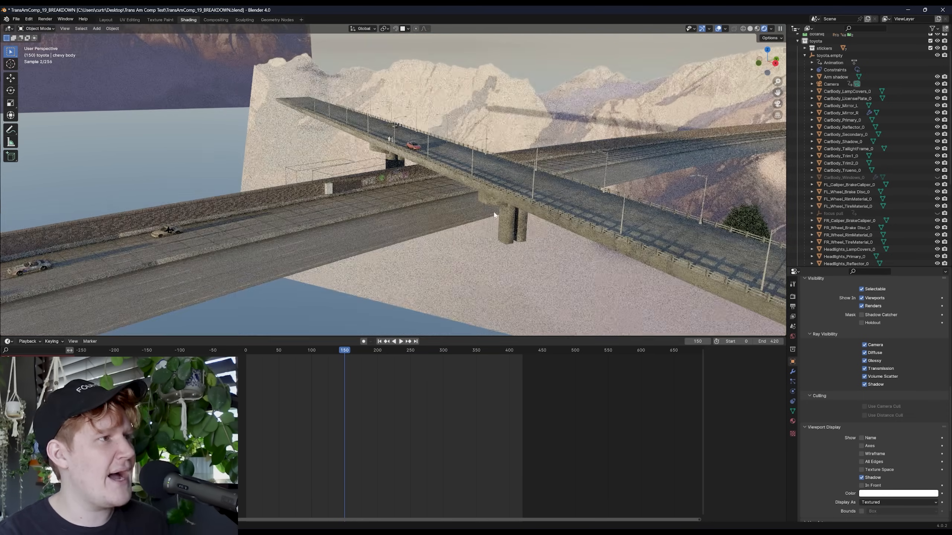
Examine the overpass, its concrete pillars, the two pedestrians at the railing and the red car up close in the rendered view.
scroll(441, 212, up, 2)
scroll(357, 171, up, 6)
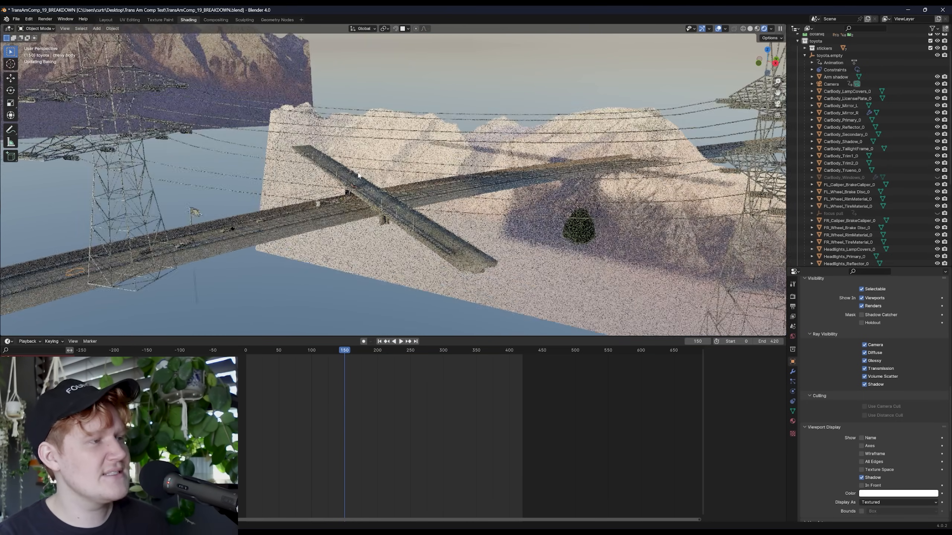
scroll(417, 203, up, 6)
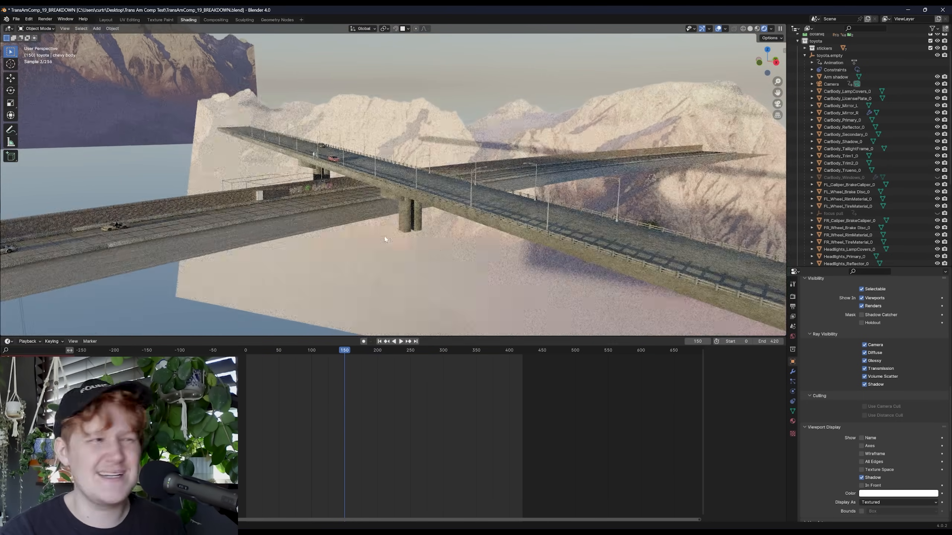
scroll(393, 238, down, 7)
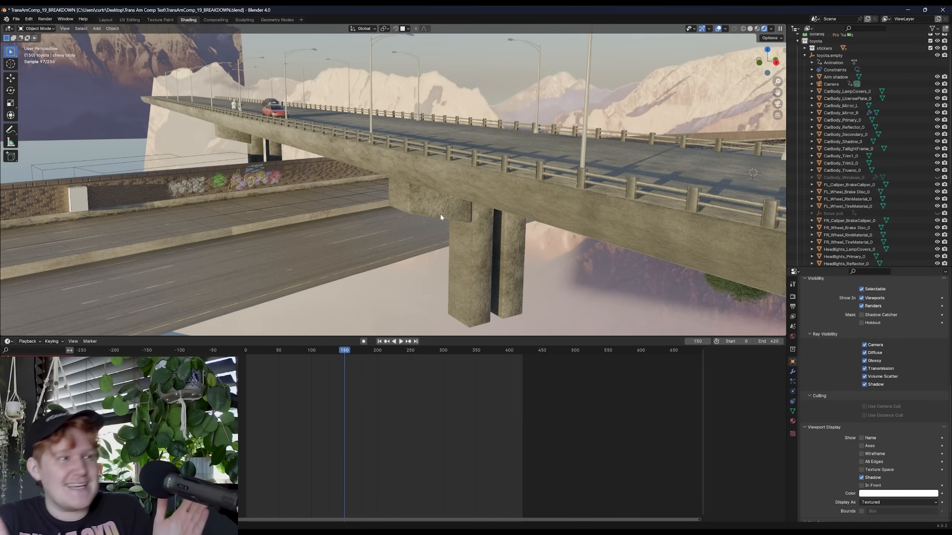
middle_drag(441, 218, 371, 169)
scroll(436, 146, up, 2)
scroll(406, 209, up, 2)
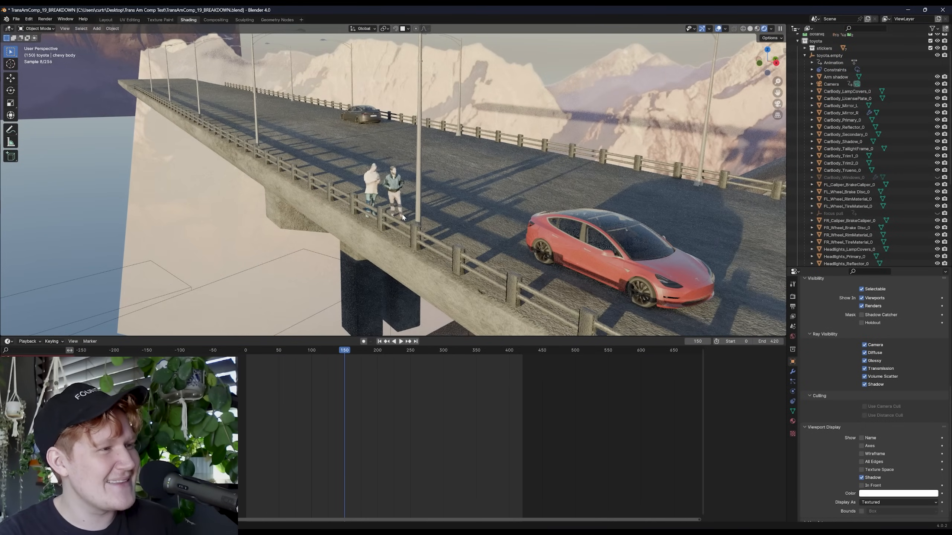
scroll(661, 261, up, 1)
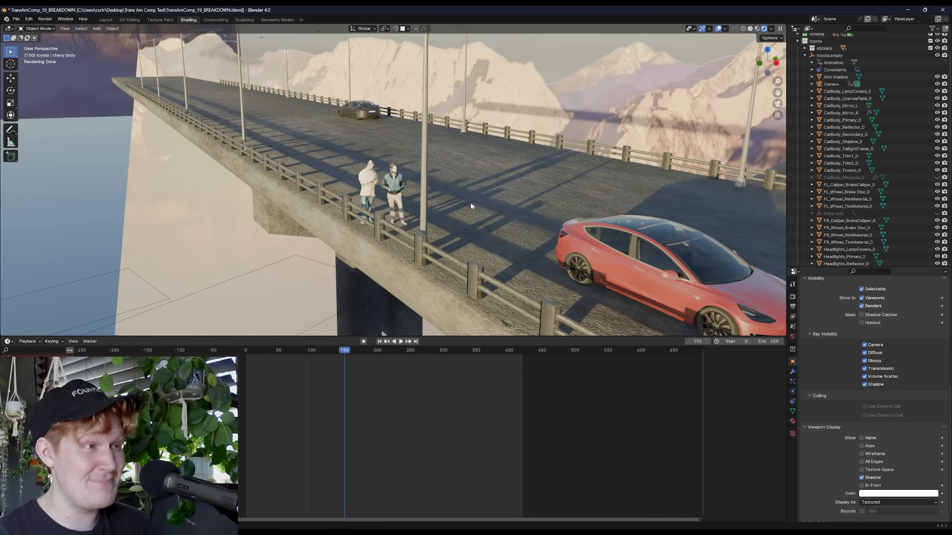
Examine the wider highway scene from a distance, including the electrical pylons, the curved road and the mountain backdrops.
scroll(470, 202, down, 8)
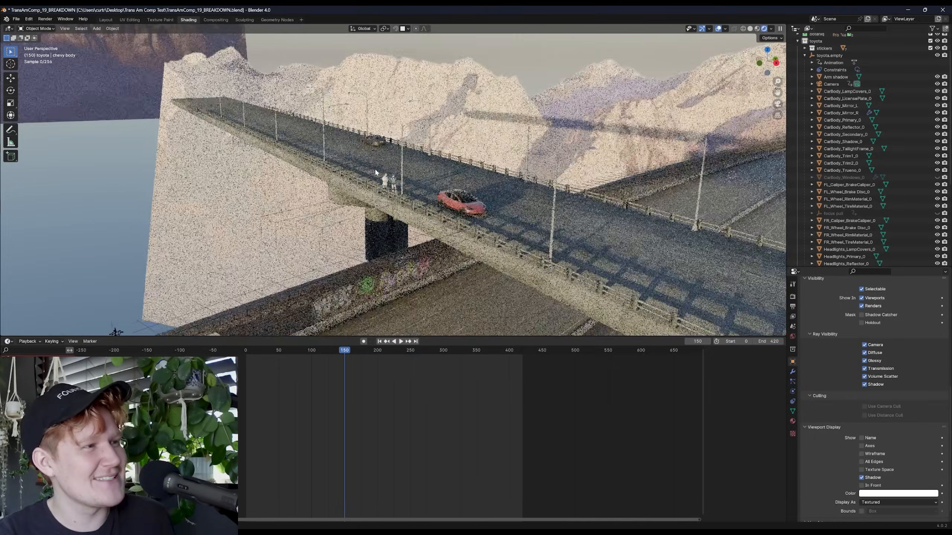
scroll(376, 172, down, 6)
scroll(231, 265, down, 4)
shift+middle_drag(231, 265, 233, 253)
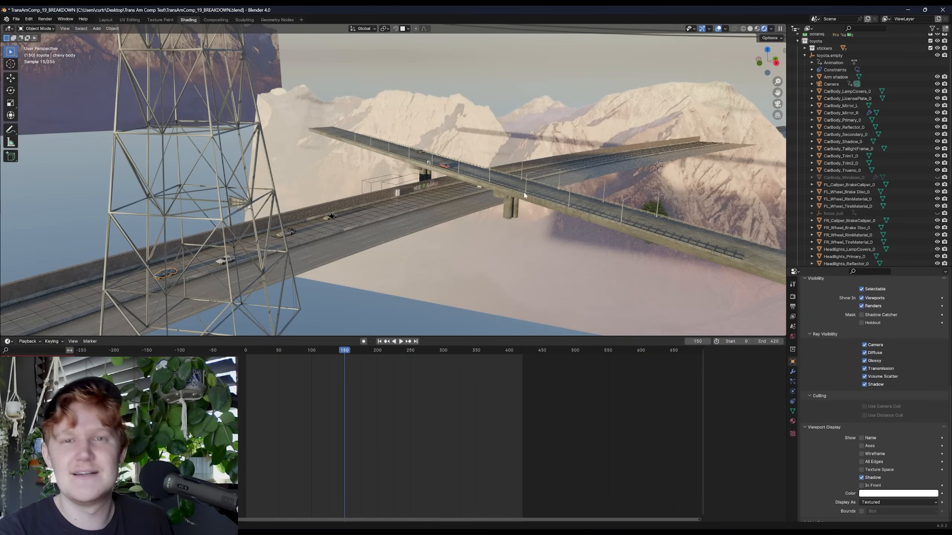
scroll(524, 197, up, 7)
shift+middle_drag(523, 197, 434, 210)
scroll(501, 194, down, 15)
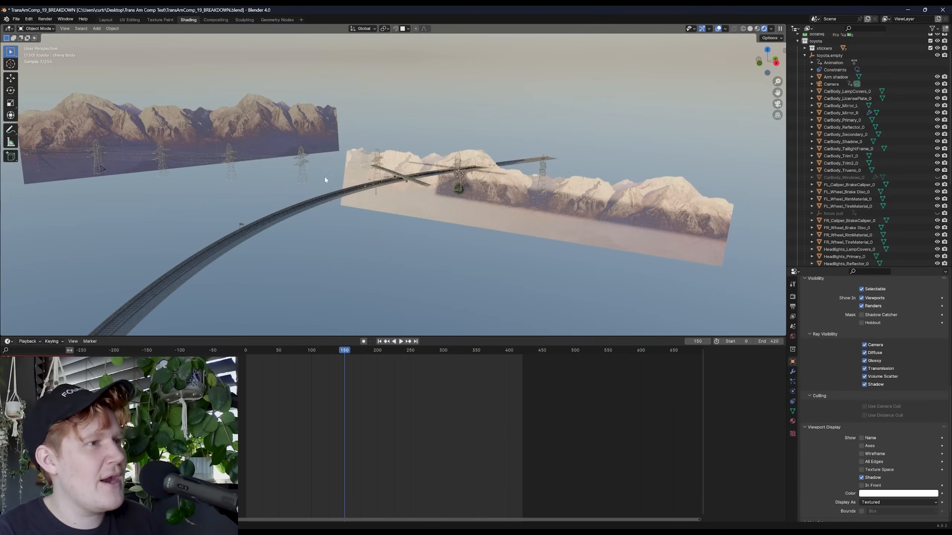
Show the trees object in the rendered viewport and examine the forest along the curved road.
middle_drag(457, 209, 342, 157)
scroll(342, 157, up, 6)
scroll(930, 206, down, 4)
scroll(929, 200, up, 6)
click(798, 52)
scroll(862, 86, down, 2)
click(936, 137)
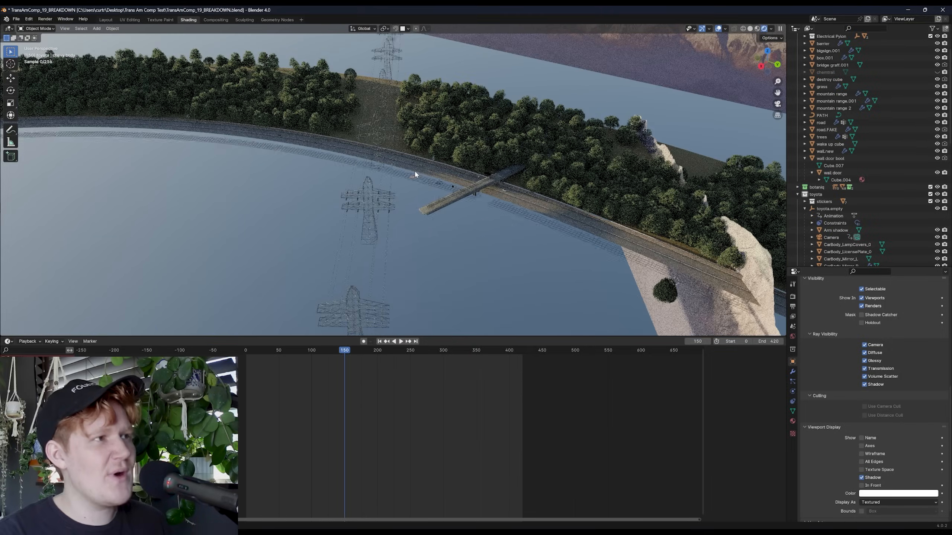
middle_drag(415, 172, 389, 169)
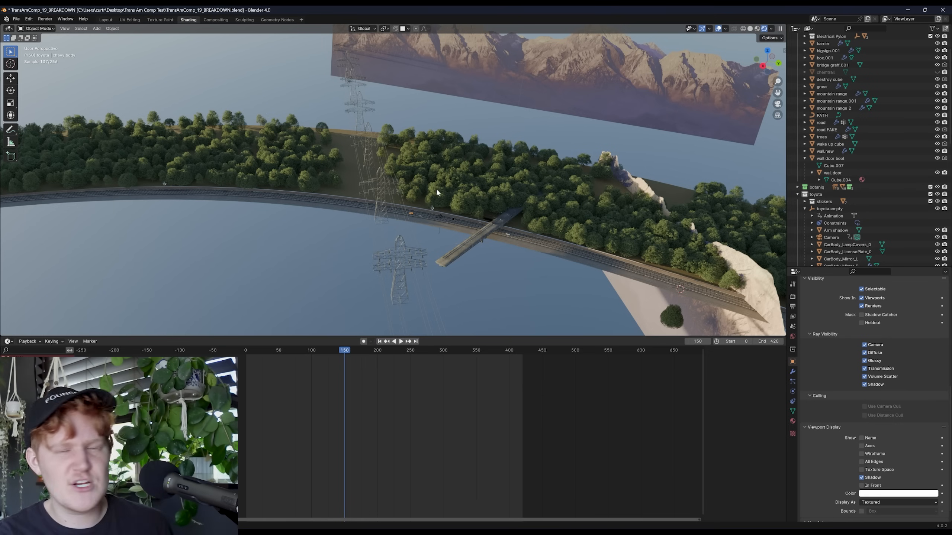
middle_drag(433, 190, 450, 222)
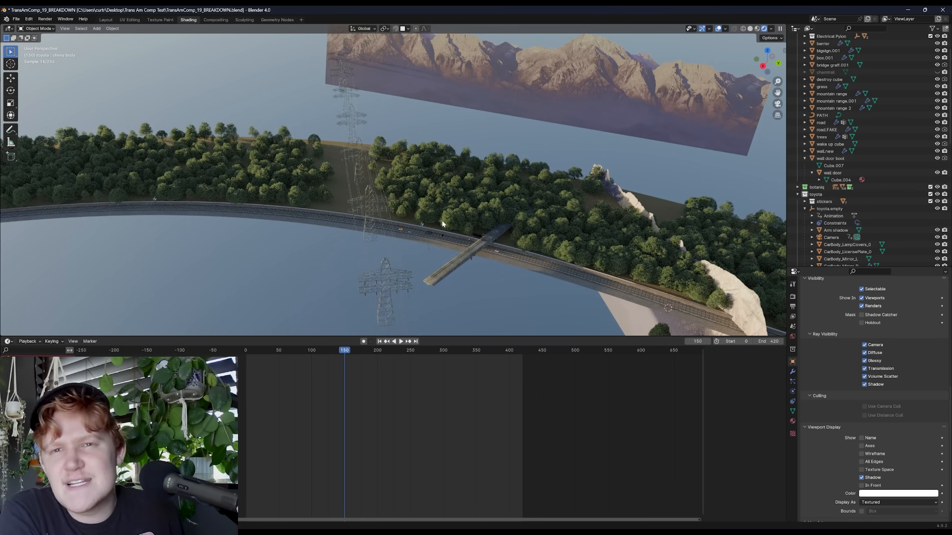
middle_drag(408, 198, 372, 118)
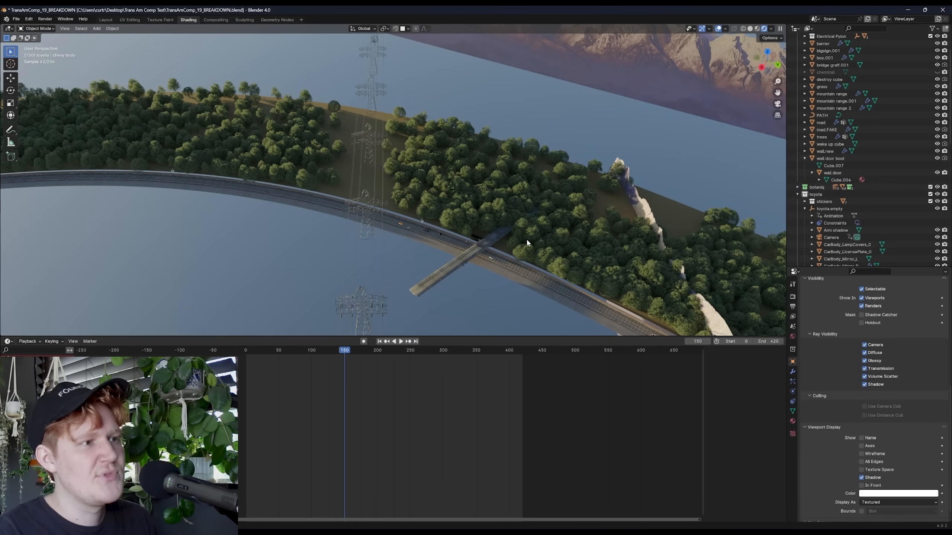
middle_drag(422, 224, 446, 200)
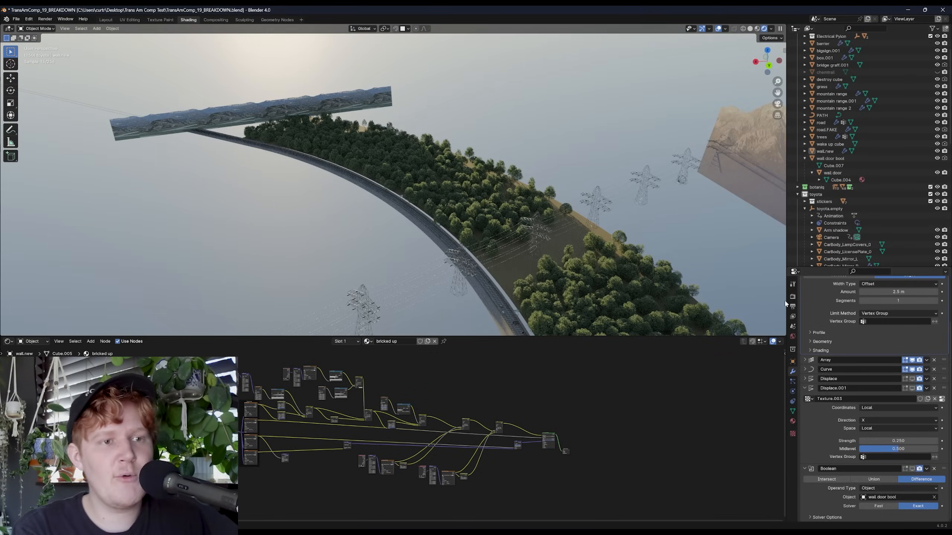
Review the render output settings and look through the file format choices, keeping OpenEXR MultiLayer.
click(793, 307)
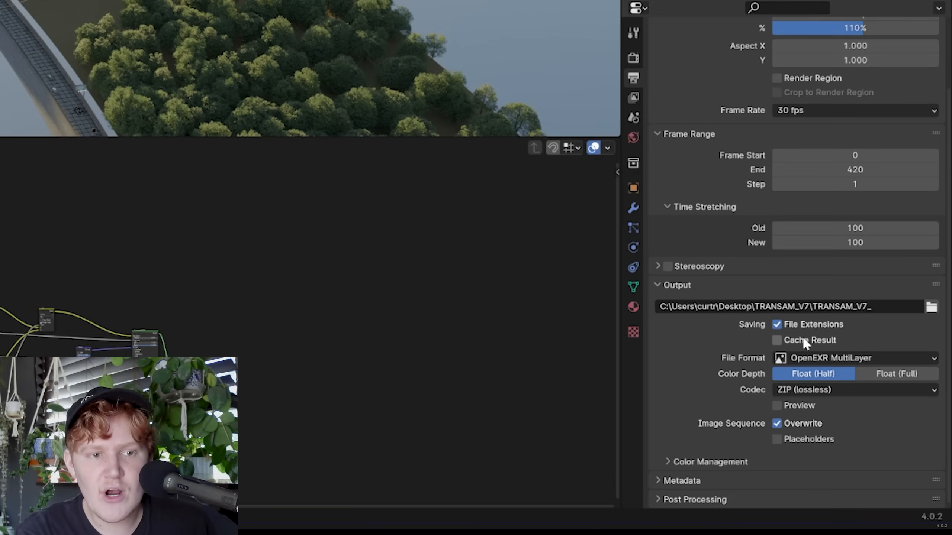
click(843, 356)
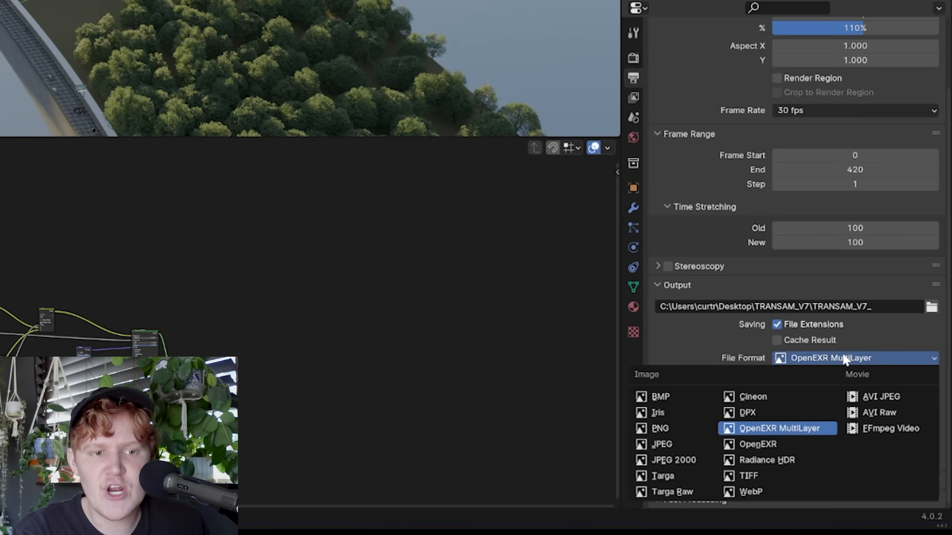
click(842, 356)
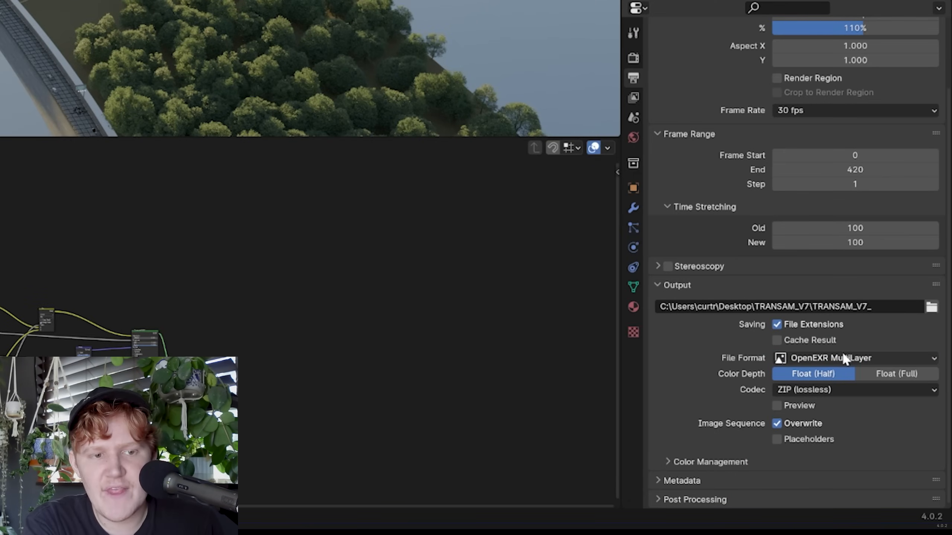
Turn off the Emission pass among the view layer's render passes and recheck the output settings.
click(634, 97)
scroll(667, 119, down, 4)
scroll(735, 72, up, 3)
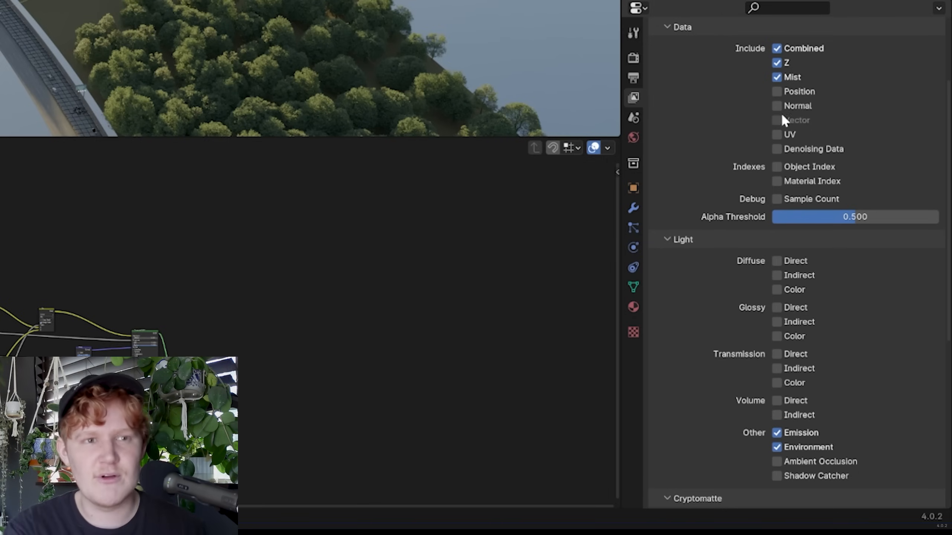
scroll(781, 75, down, 4)
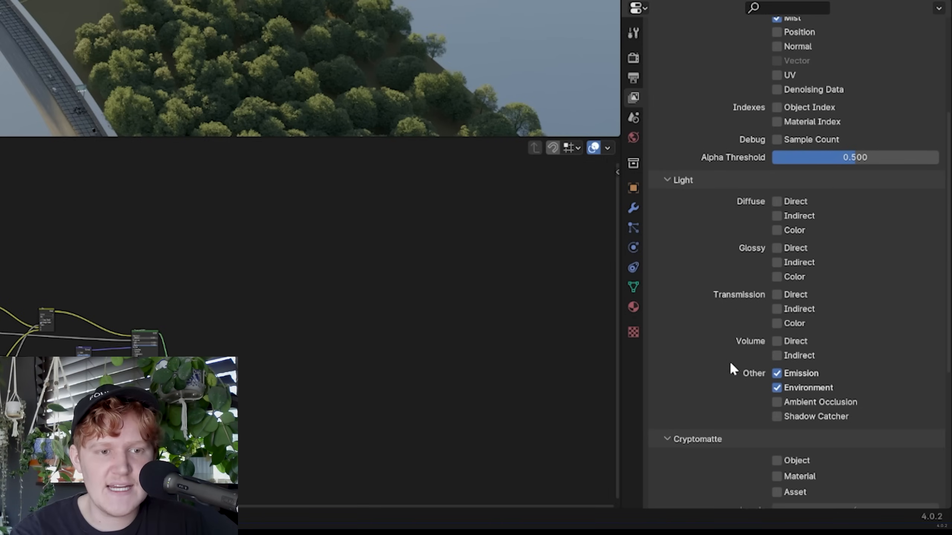
scroll(713, 369, down, 4)
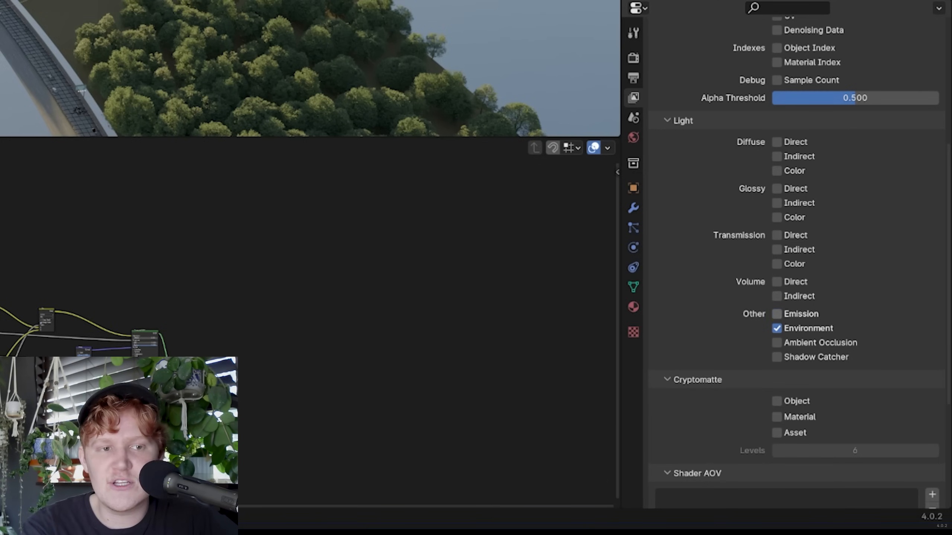
scroll(776, 133, up, 12)
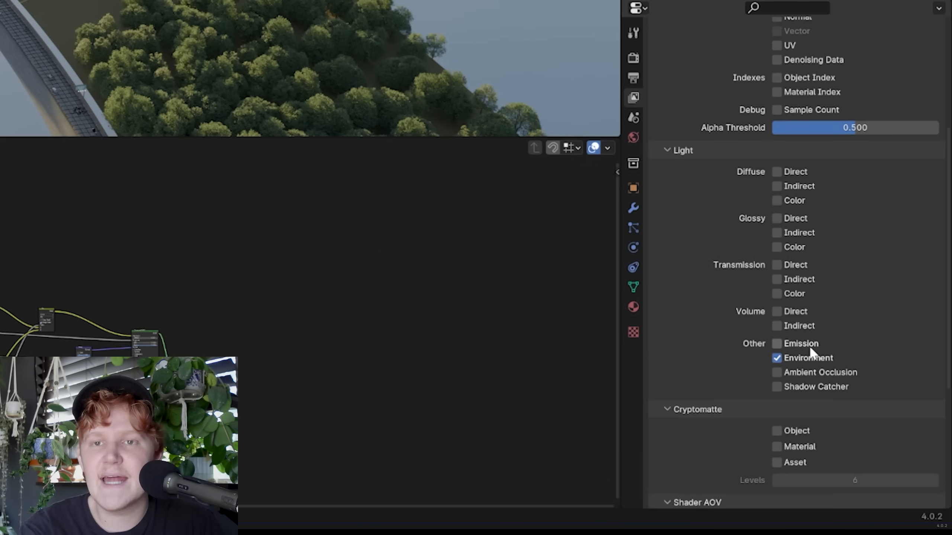
scroll(810, 347, up, 12)
click(636, 77)
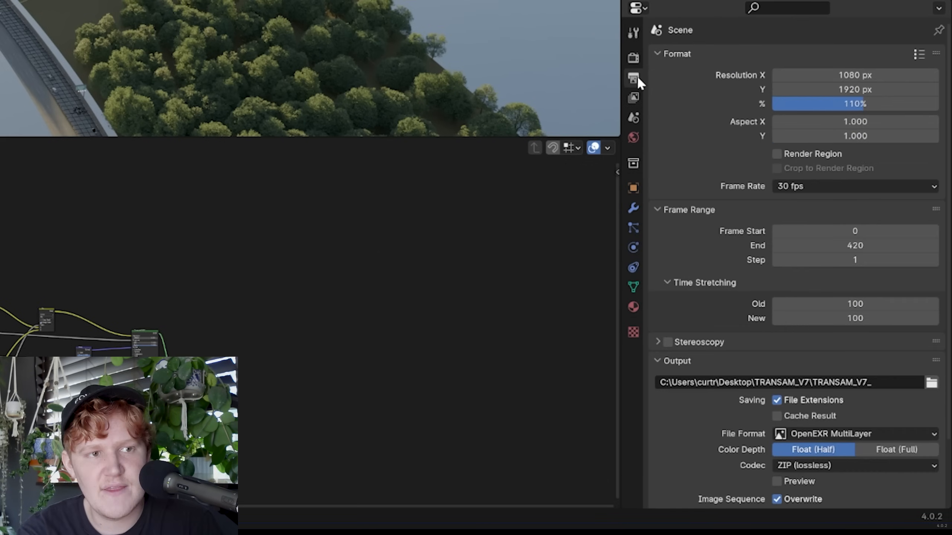
scroll(732, 295, down, 4)
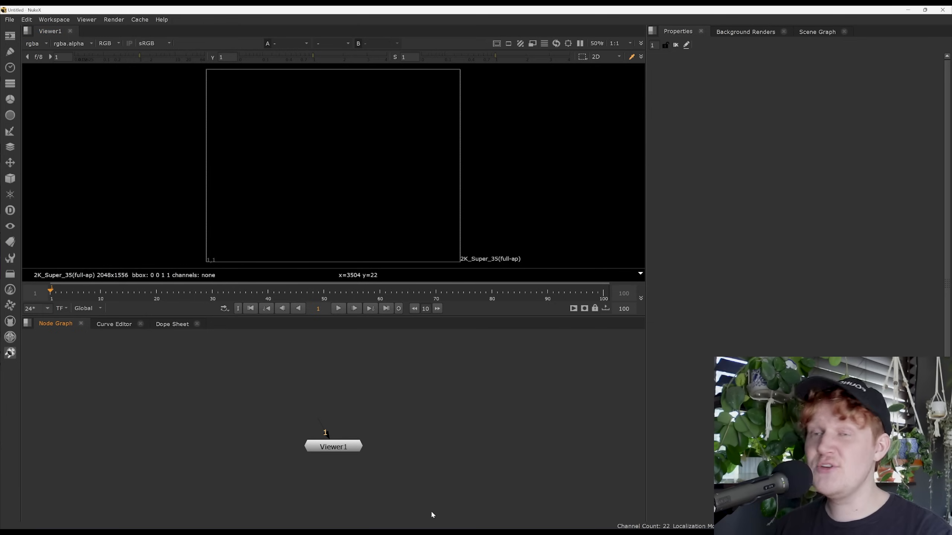
Switch to NukeX and try out panning, zooming and fitting the view in the Viewer and the Node Graph.
middle_drag(490, 354, 721, 413)
middle_drag(557, 422, 197, 381)
middle_drag(407, 171, 113, 262)
middle_drag(555, 150, 71, 203)
middle_drag(562, 104, 261, 170)
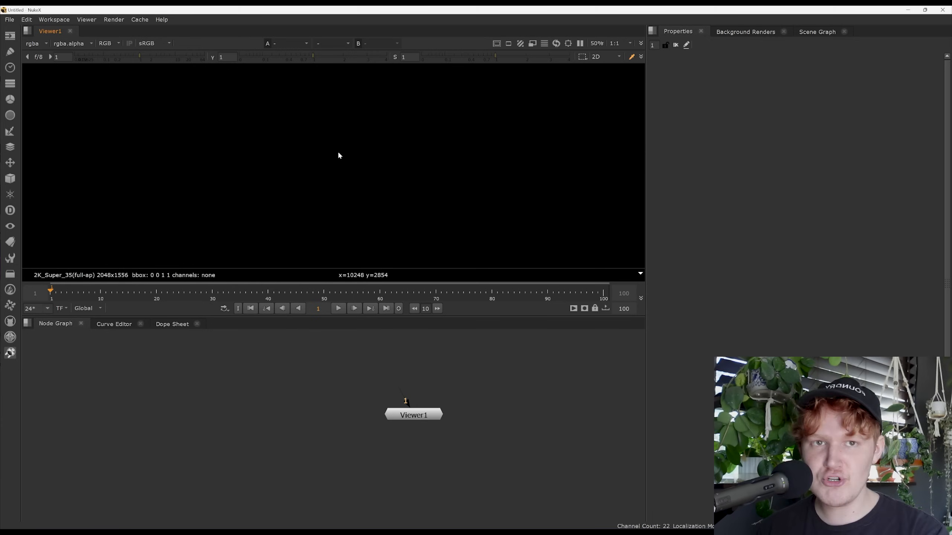
key(f)
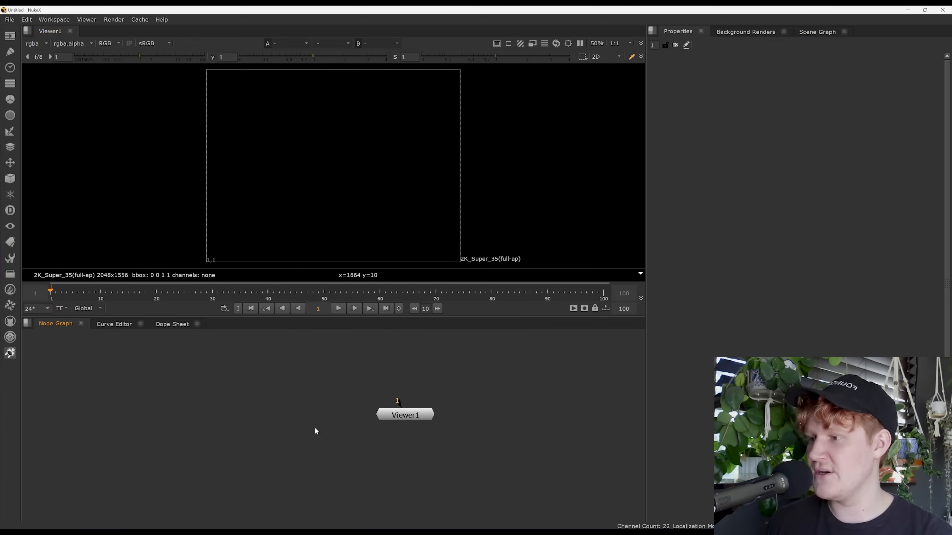
key(f)
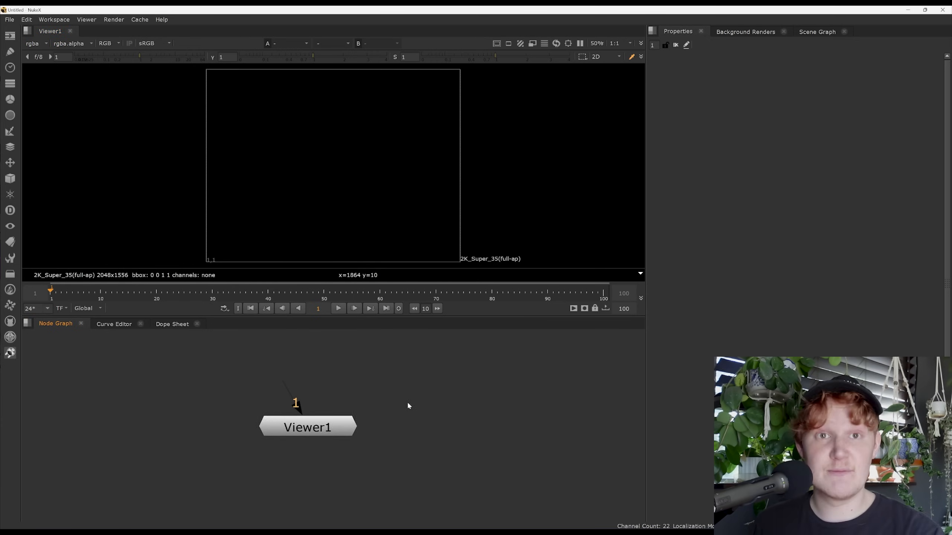
scroll(389, 398, down, 5)
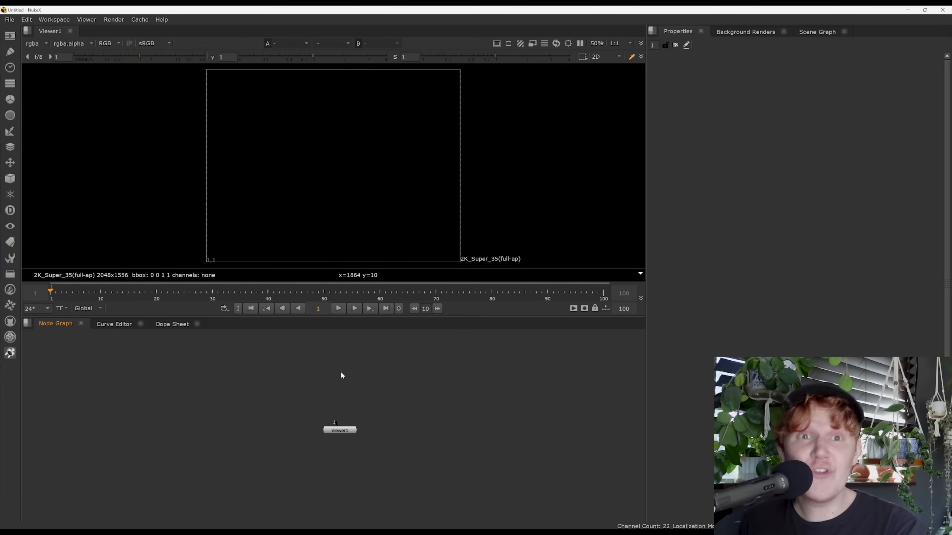
key(Tab)
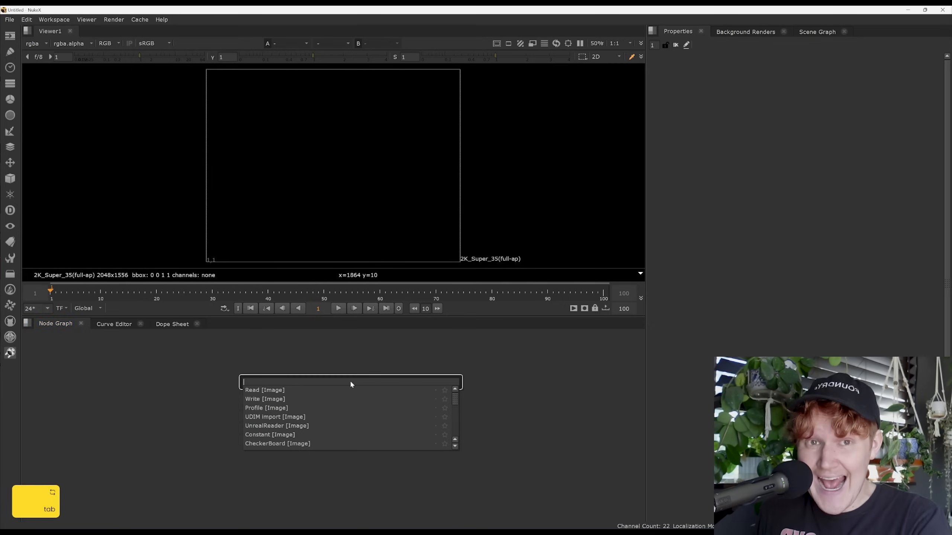
text(read)
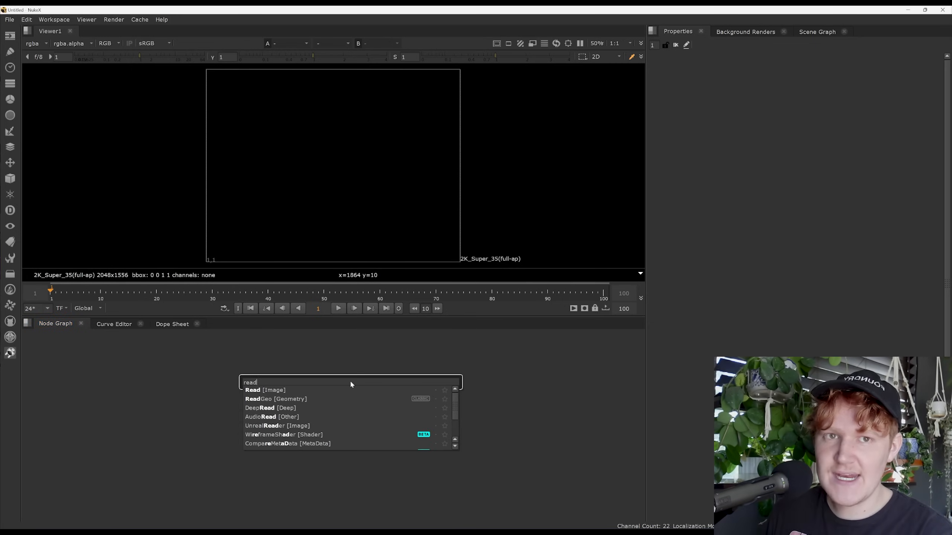
key(Return)
key(Escape)
key(Tab)
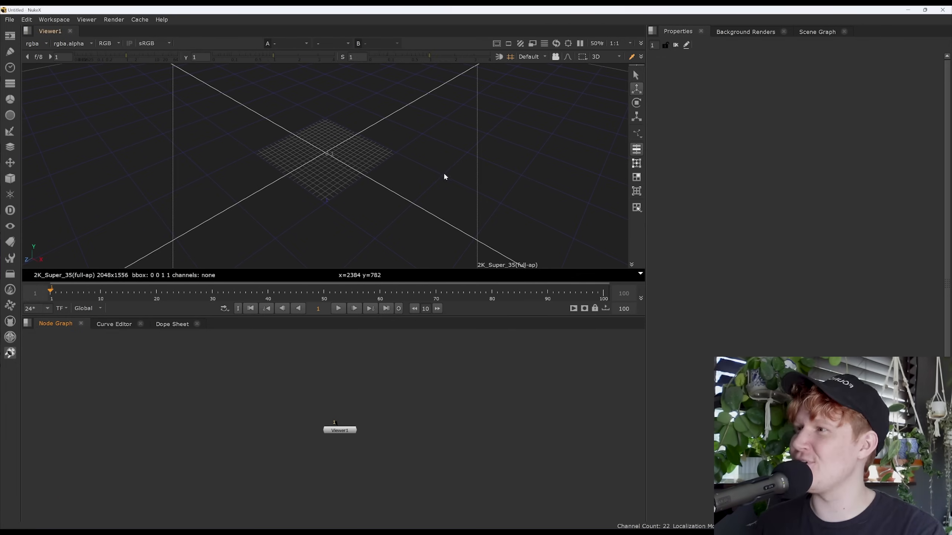
key(Tab)
Add a Read node for the TRANSAM_V7_####.exr sequence, frames 0-420, and place the Viewer node below it.
key(Tab)
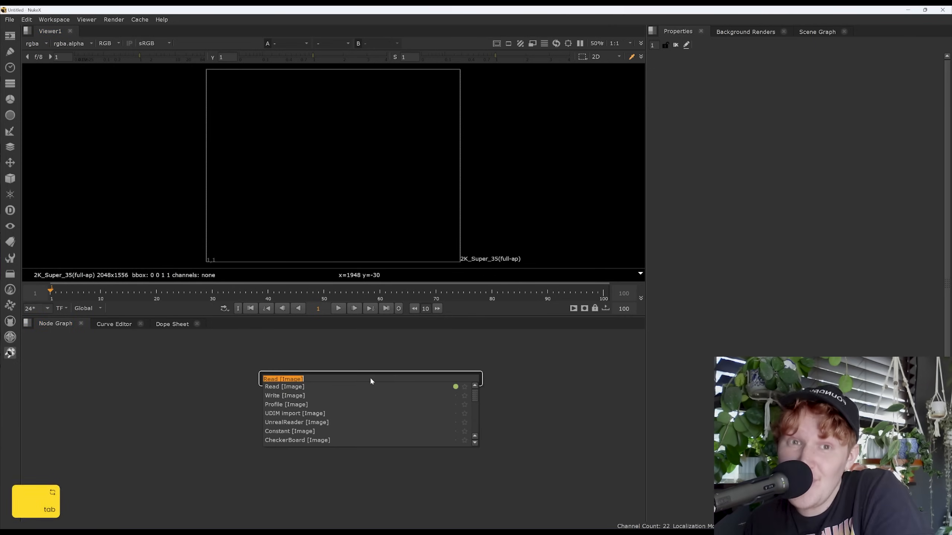
key(Return)
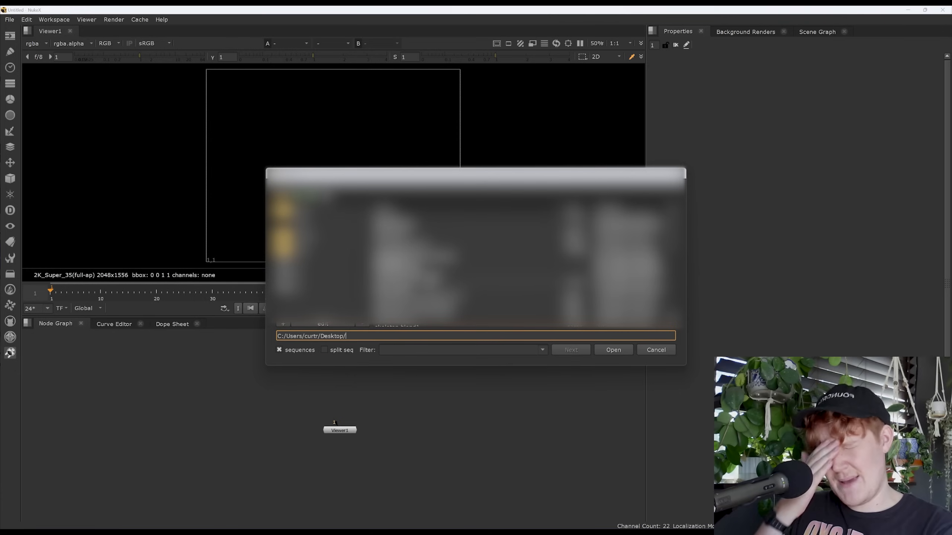
double_click(416, 262)
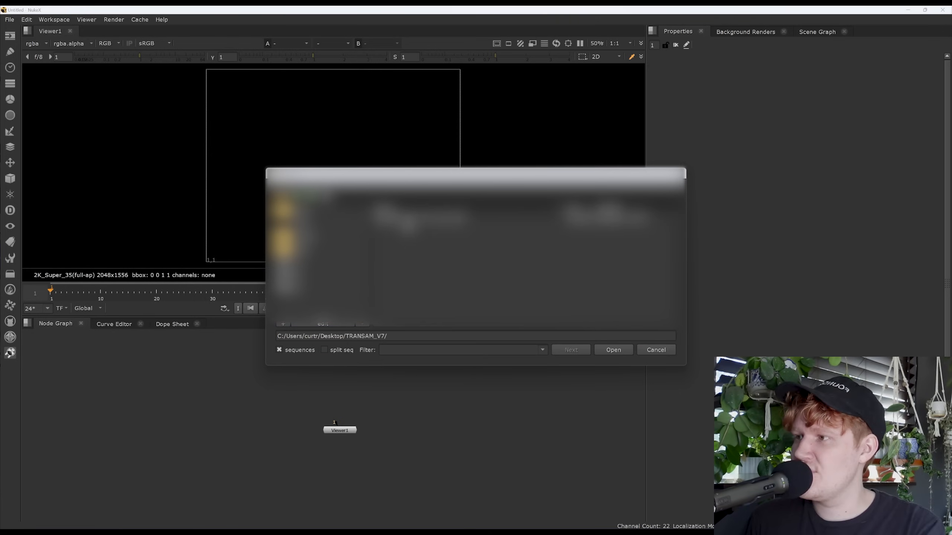
click(409, 219)
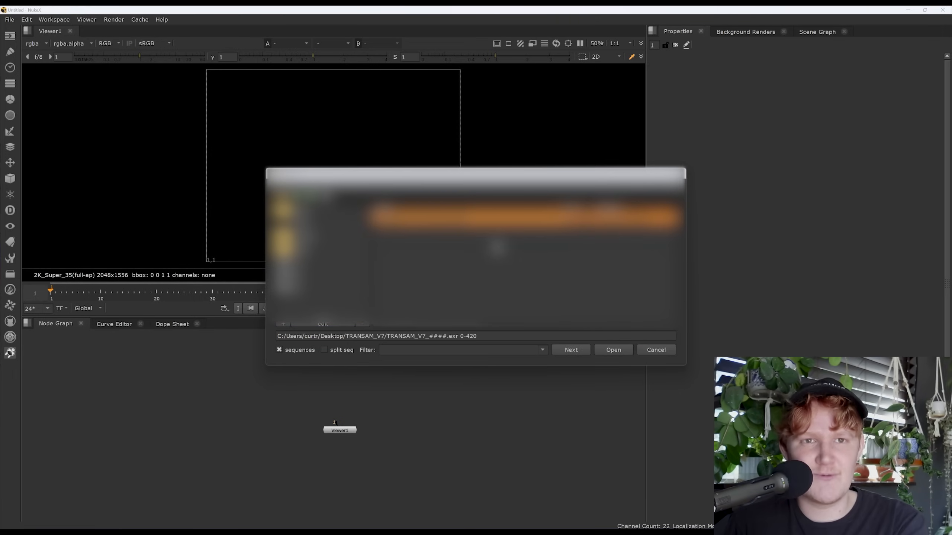
click(614, 351)
drag(349, 434, 406, 459)
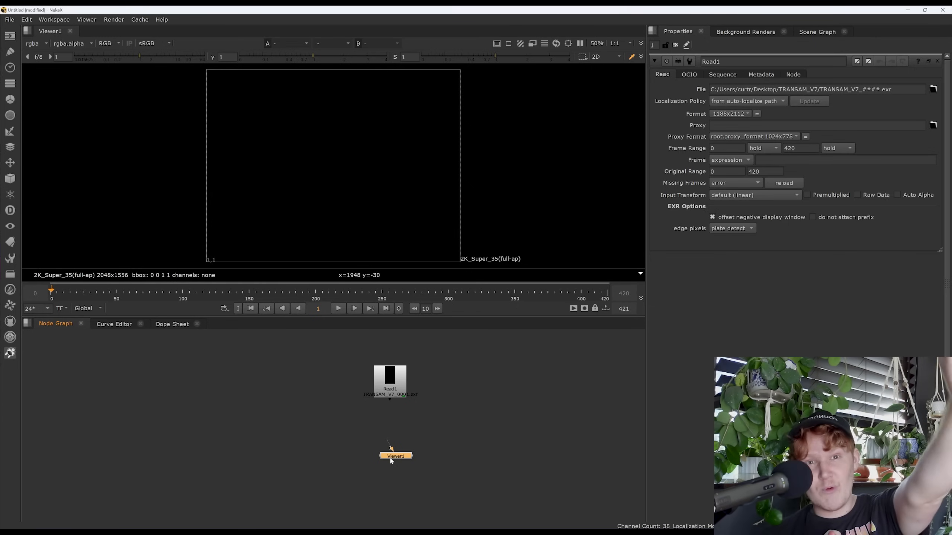
drag(393, 449, 437, 432)
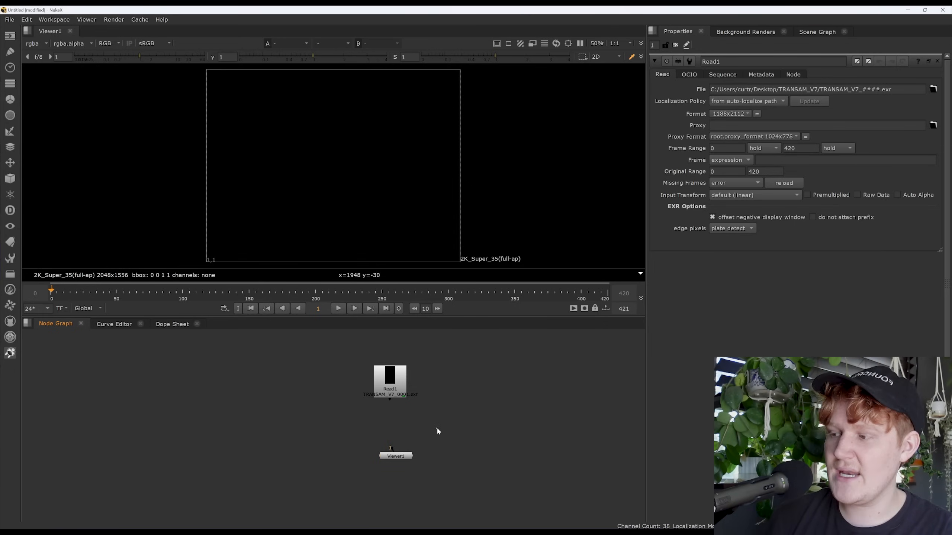
Connect the Read node to the Viewer and align it directly above the Viewer node.
click(390, 378)
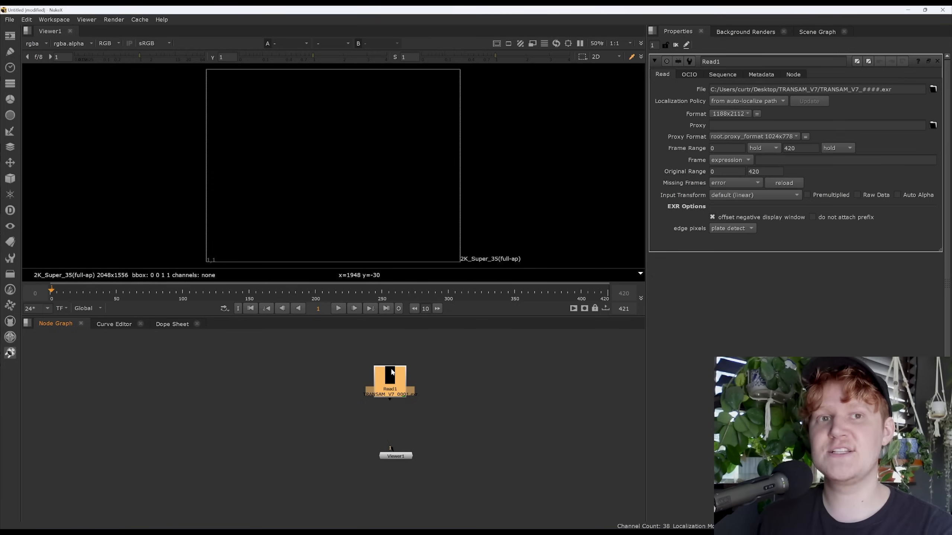
key(1)
drag(392, 376, 399, 371)
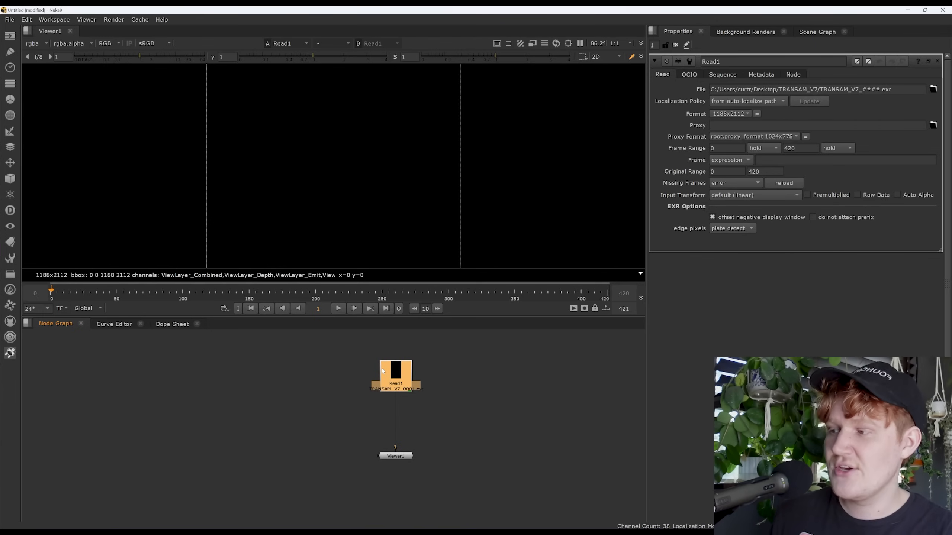
Add a Shuffle node below the Read node, set its input layer to ViewLayer_Combined, and fit the image in the Viewer.
key(Tab)
text(shuff)
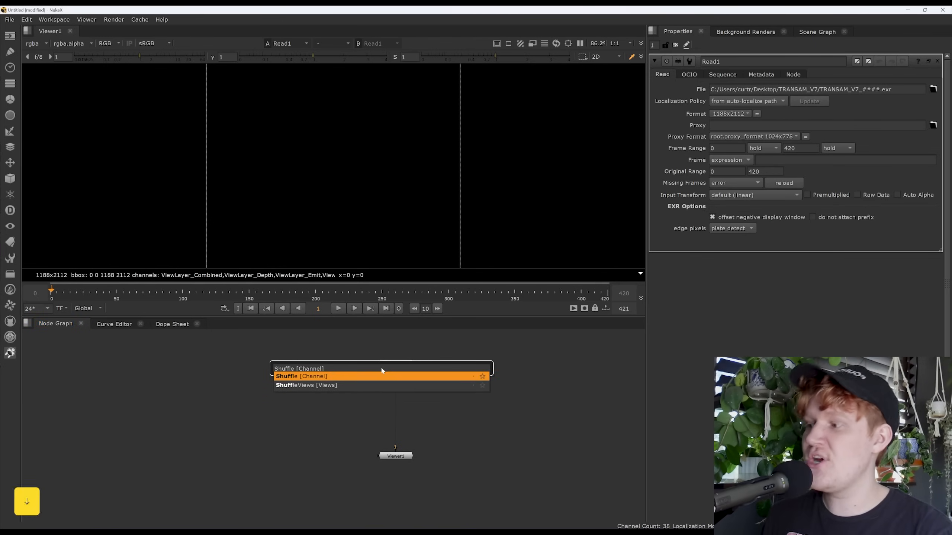
key(Return)
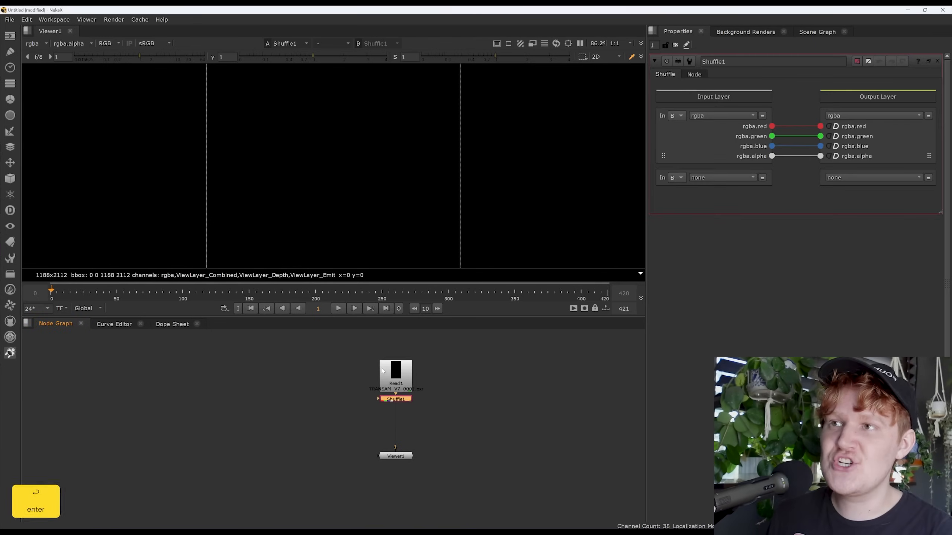
click(704, 116)
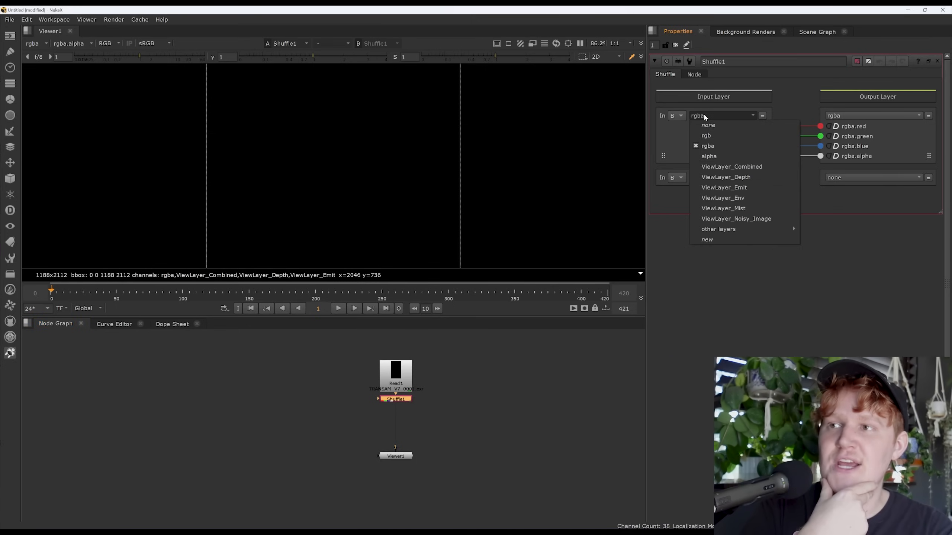
click(723, 170)
key(f)
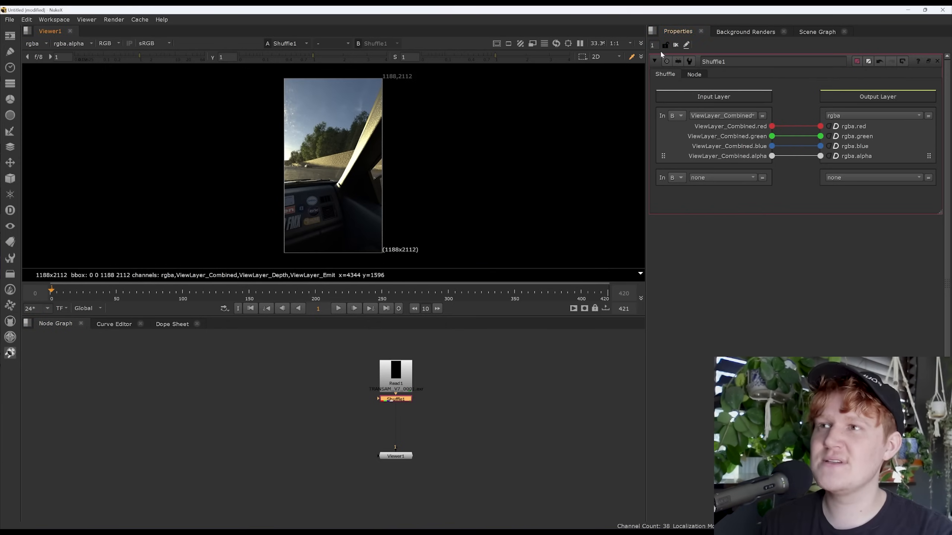
Set the maximum number of open properties panels to 10.
drag(656, 45, 647, 44)
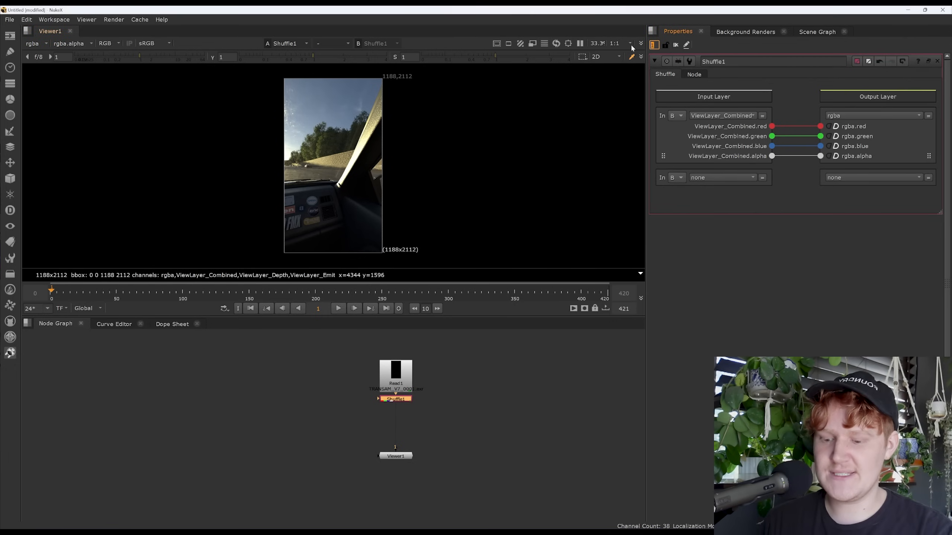
text(10)
key(Return)
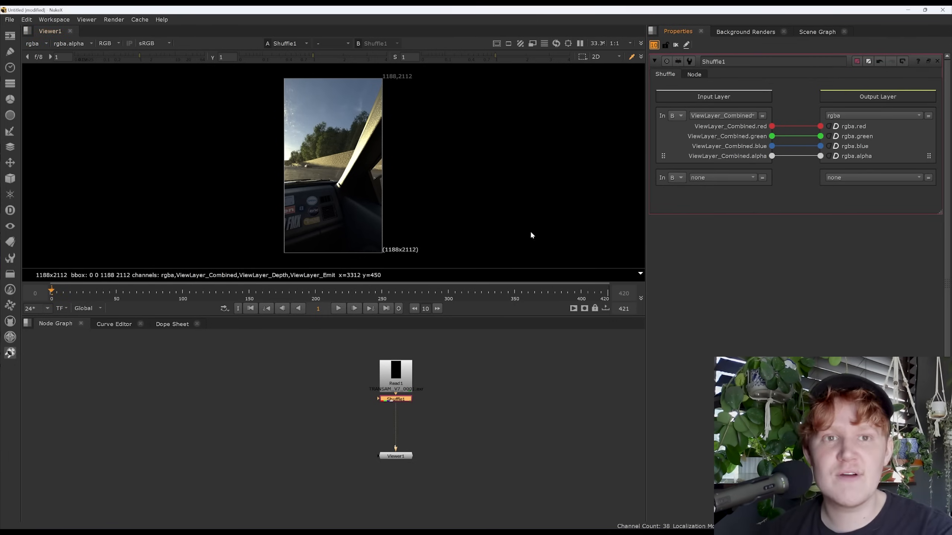
Look through the stacked properties of the Viewer, Shuffle and Read nodes, limit the panels to 3 and clear them all.
double_click(395, 456)
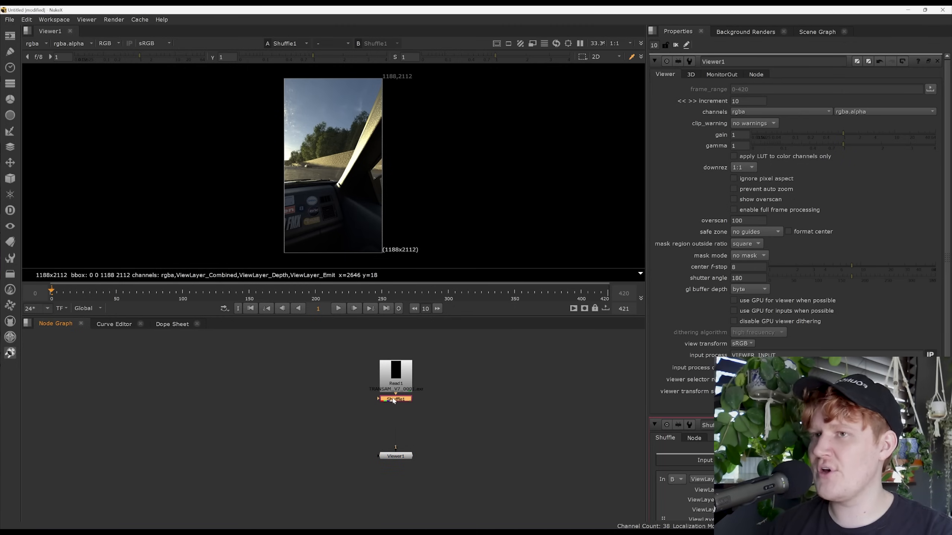
double_click(394, 399)
double_click(396, 375)
scroll(767, 238, down, 5)
scroll(767, 238, up, 5)
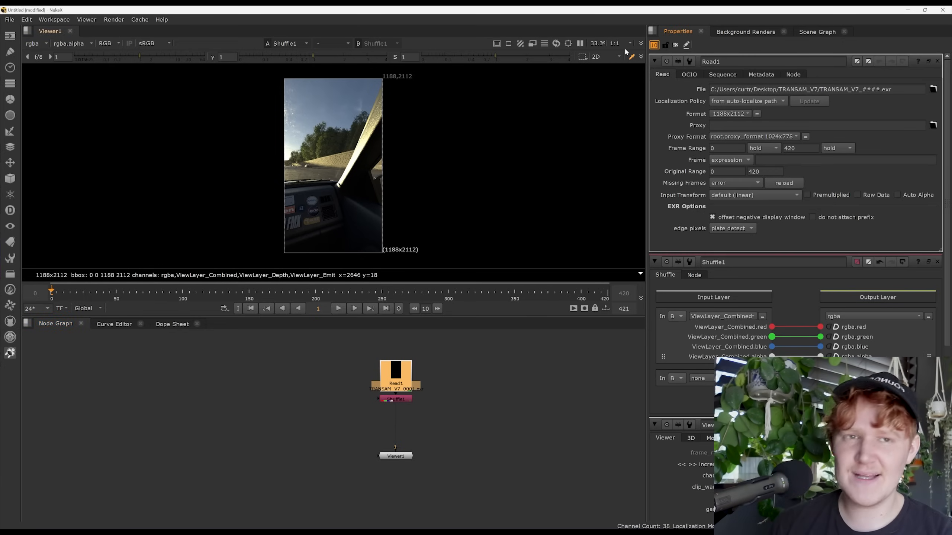
click(676, 45)
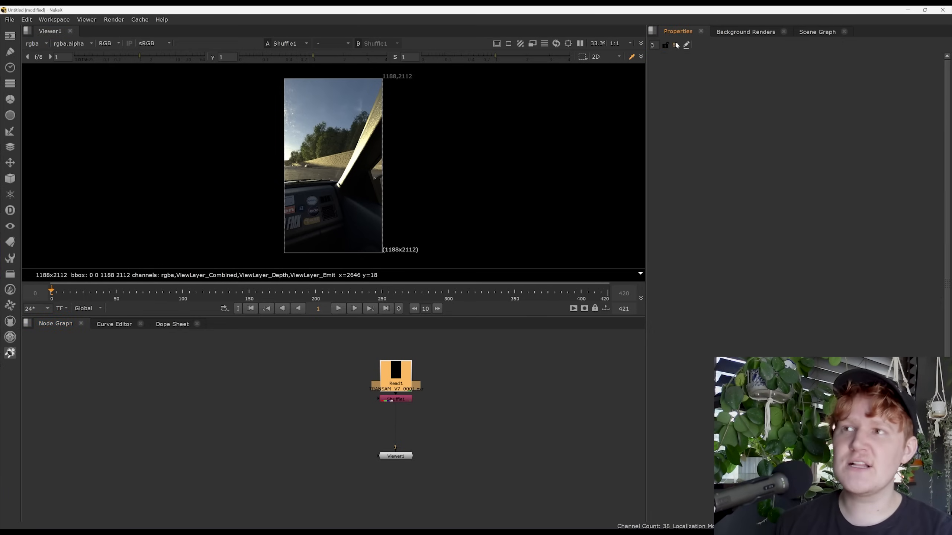
click(481, 376)
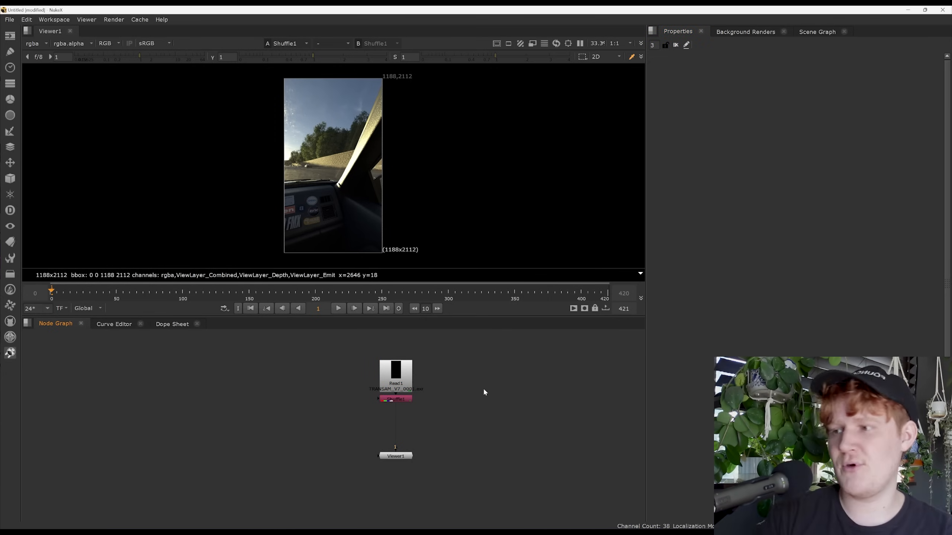
Save the script to the Desktop as TRANSAM.
key(ctrl+s)
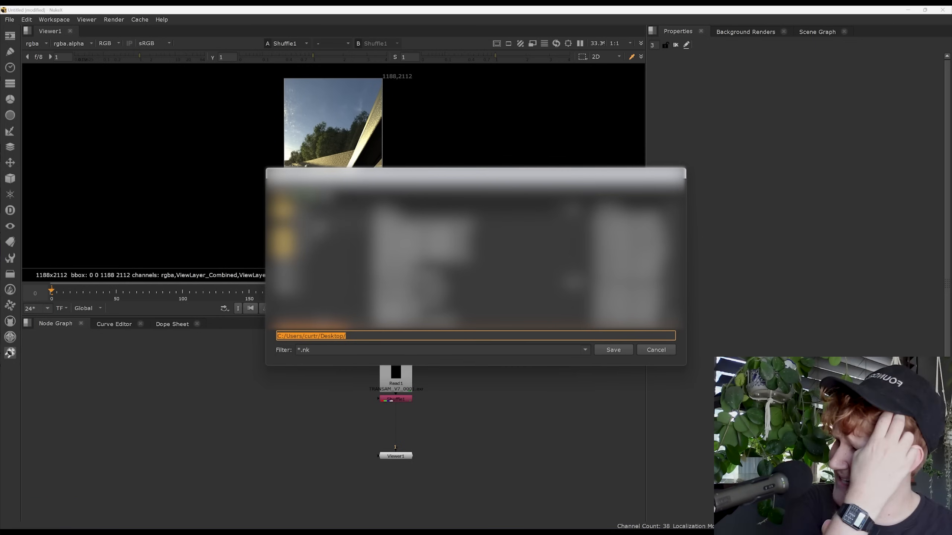
click(346, 337)
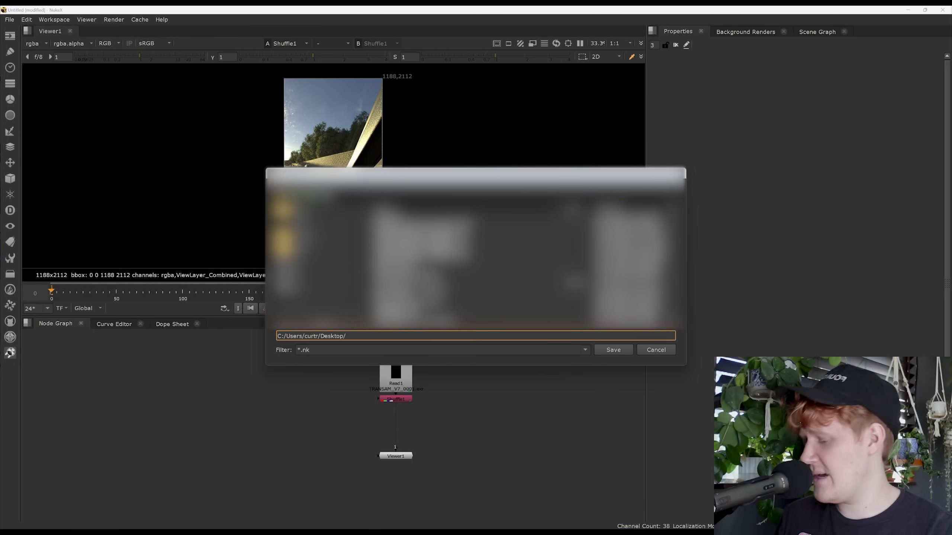
text(TRANSAM)
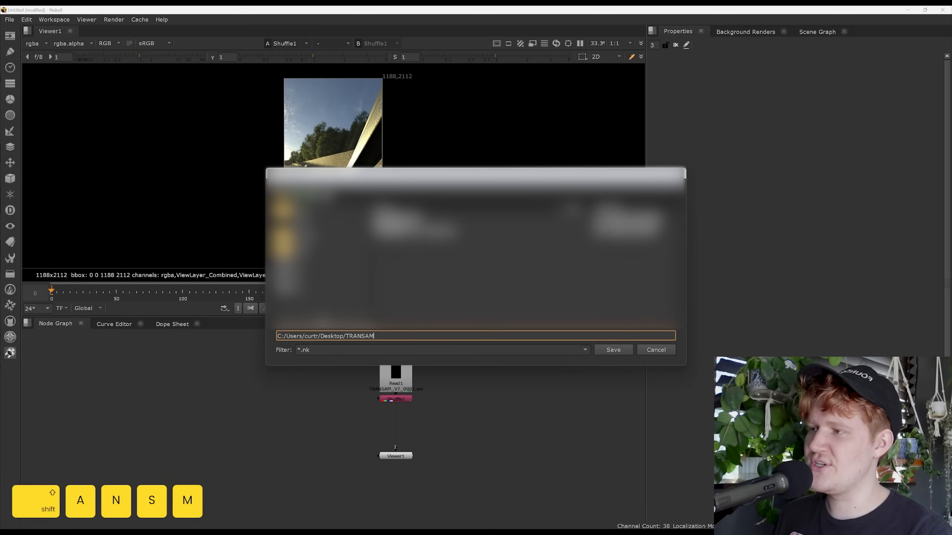
click(602, 352)
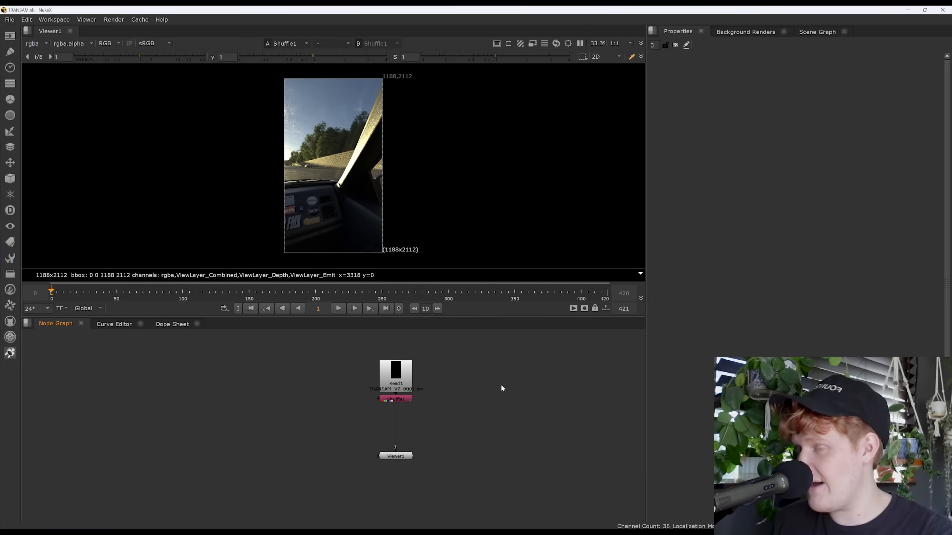
Open the Project Settings and the Viewer's settings, bringing the Project Settings to the front.
key(s)
key(s)
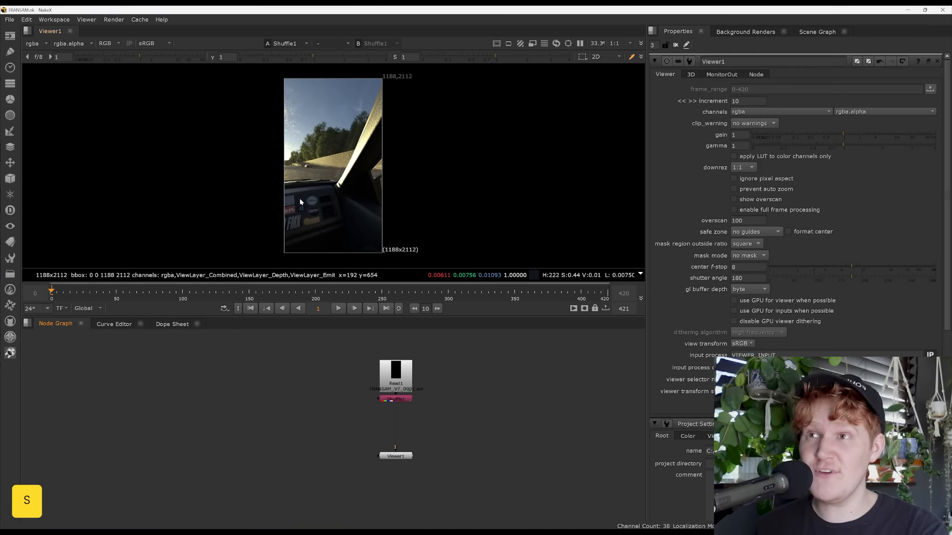
key(s)
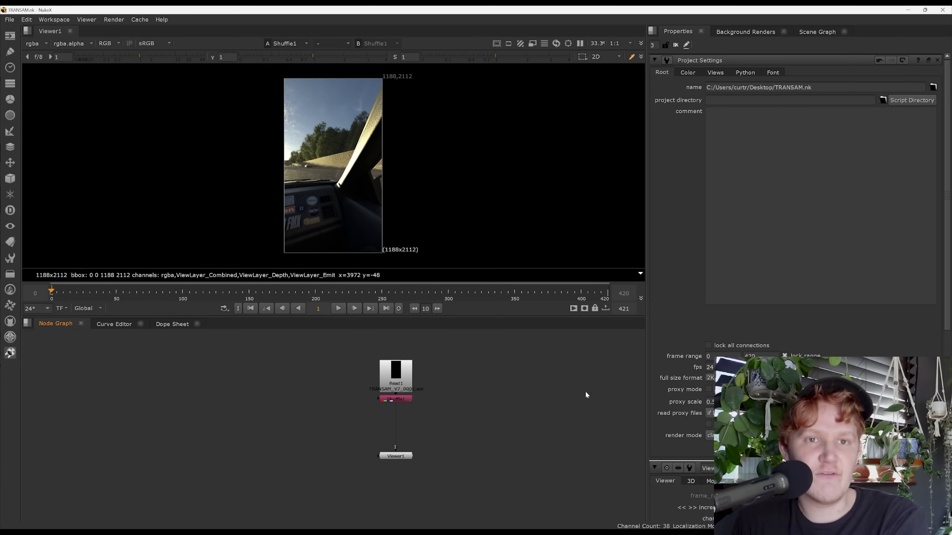
Try maximizing individual panes, including the Node Graph, and restore the full workspace layout.
key(space)
key(space)
key(space)
key(space)
key(space)
key(space)
key(space)
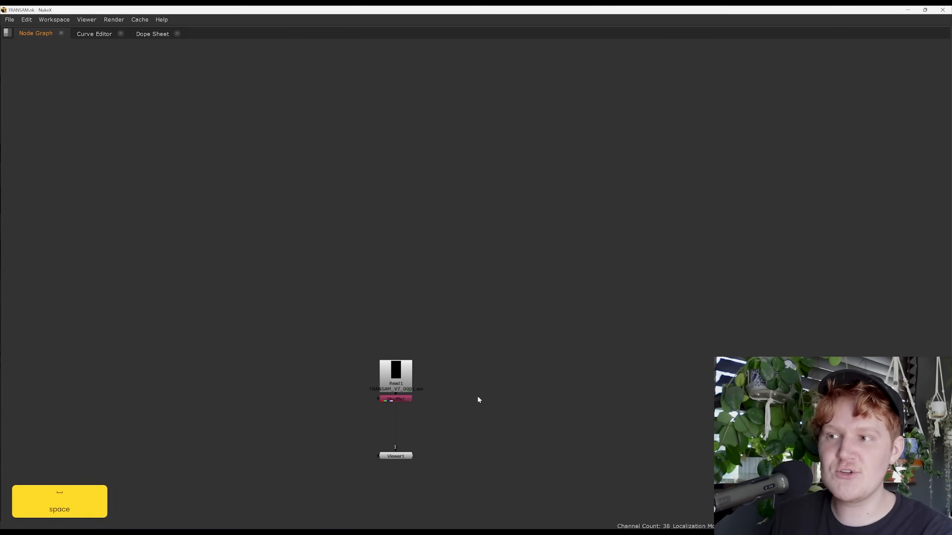
key(space)
key(space)
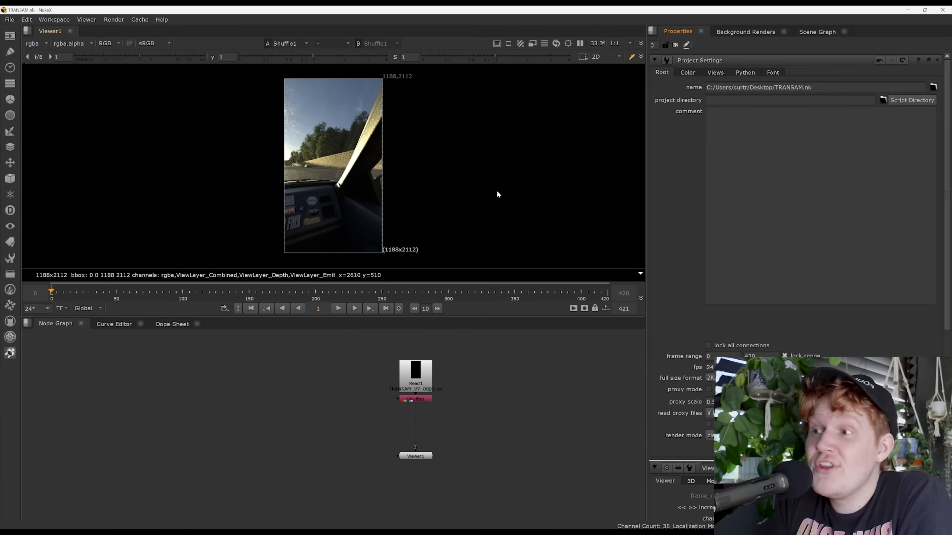
Play the sequence backward and forward in the Viewer, stopping playback after each direction.
key(j)
key(k)
key(l)
key(k)
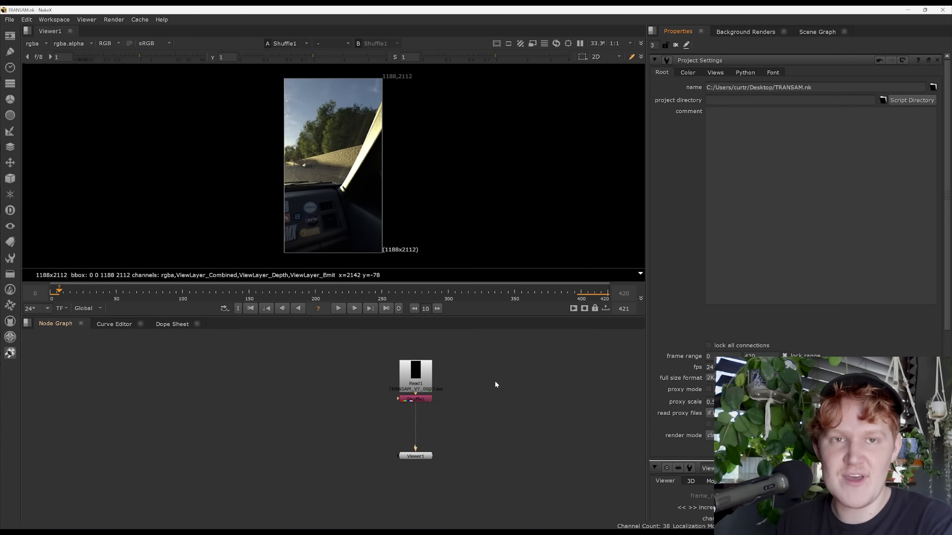
Try creating a Copy node in the Node Graph and delete it, repeating this once more.
key(k)
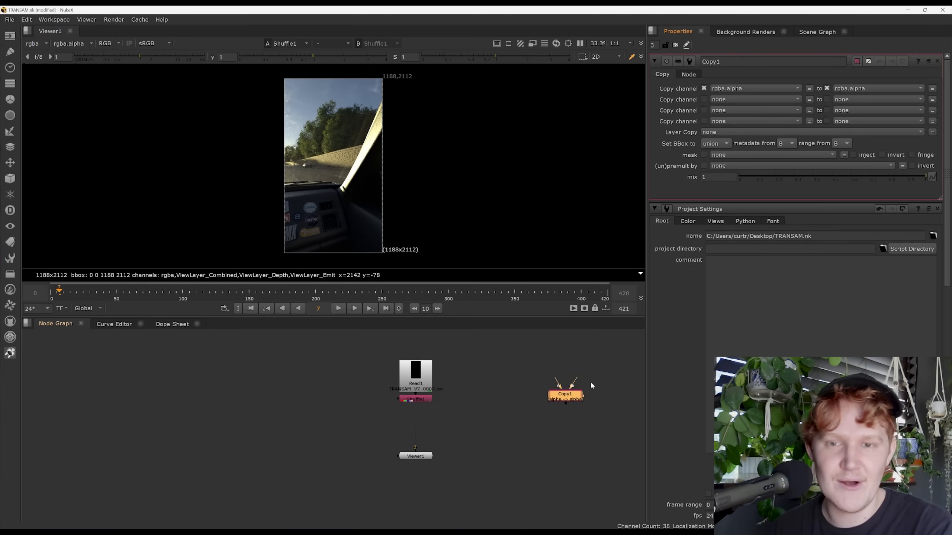
key(Delete)
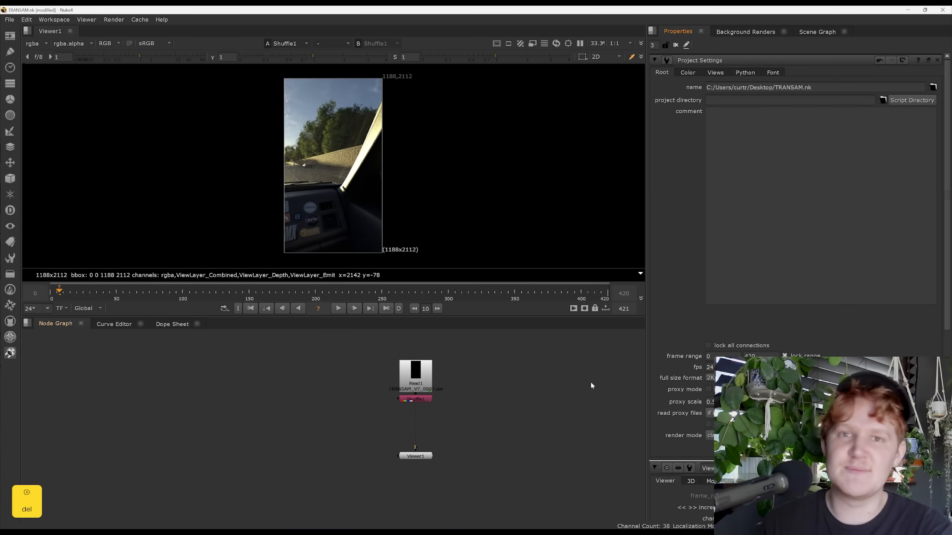
key(k)
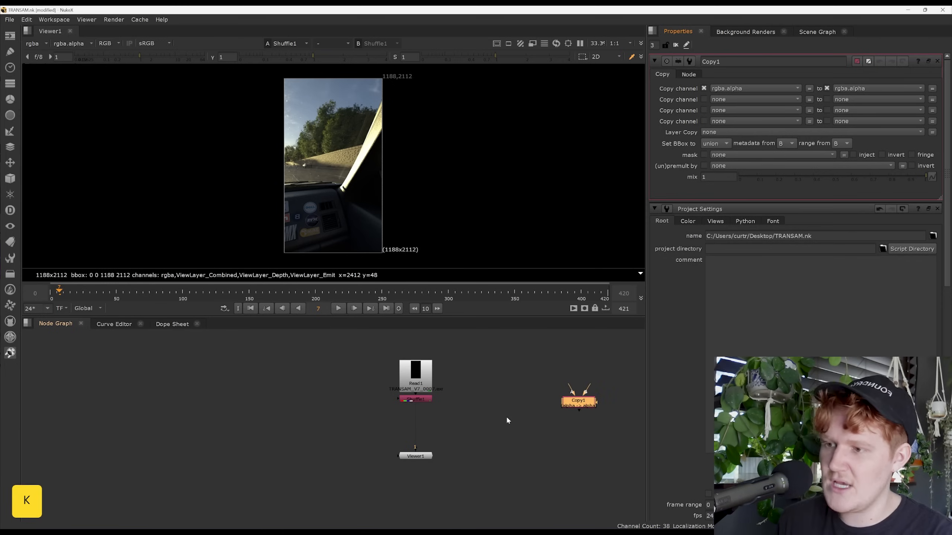
key(Delete)
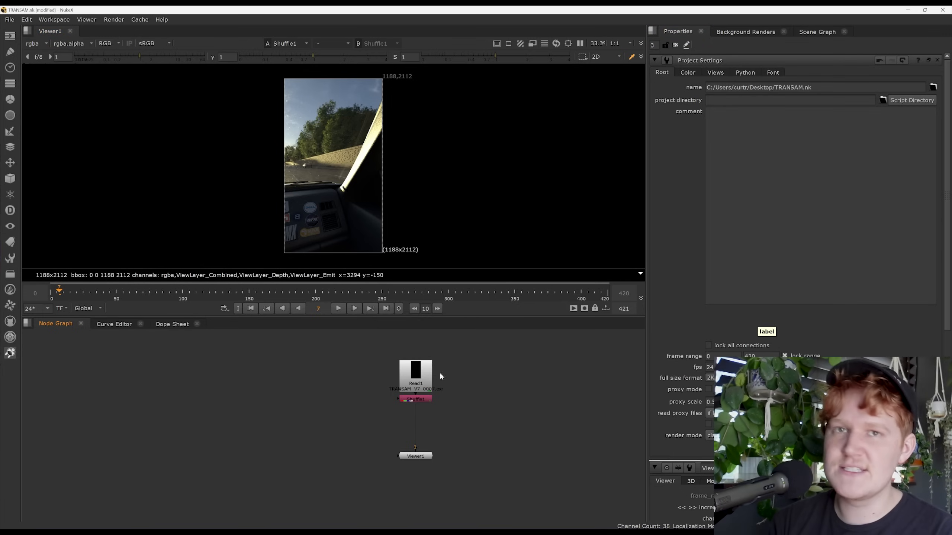
Close the Properties panel, restore it in the same pane, and place it ahead of Background Renders.
click(700, 31)
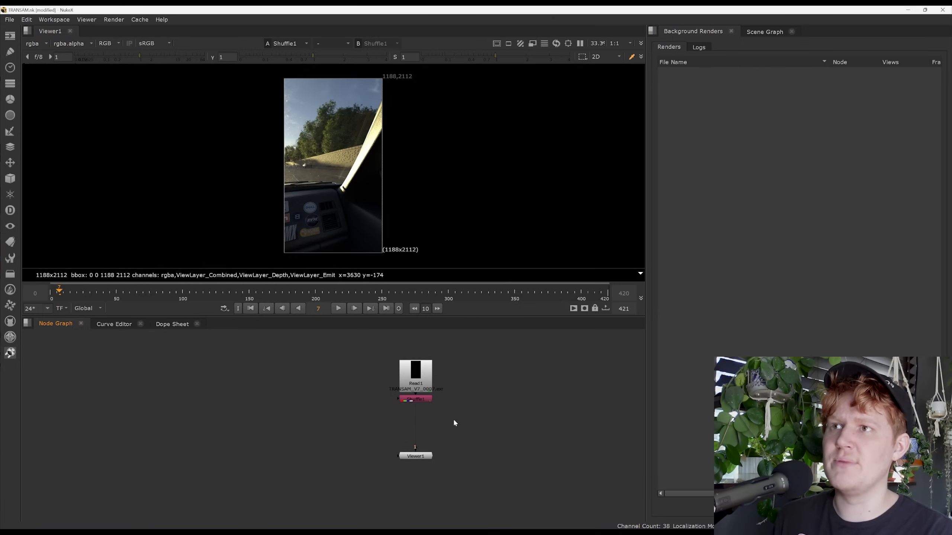
key(s)
click(588, 144)
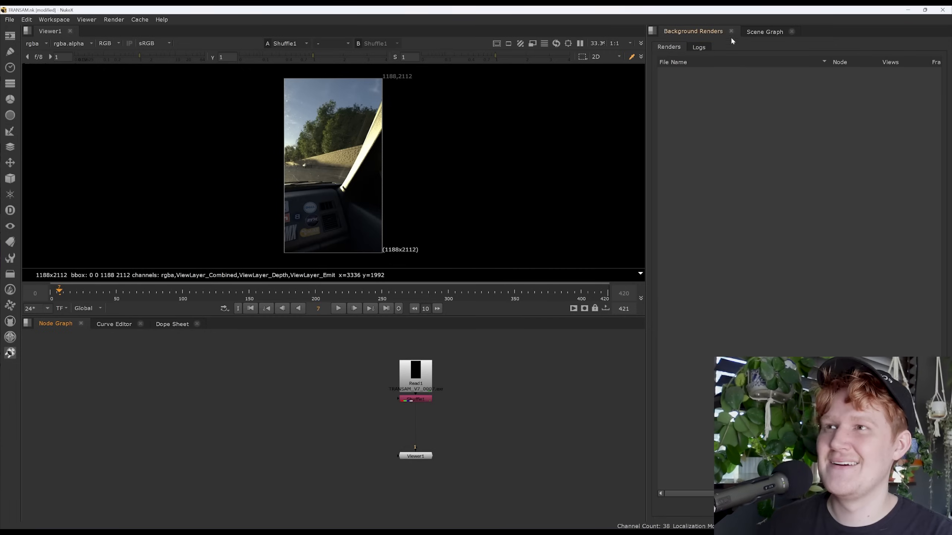
click(652, 32)
mouse_move(676, 129)
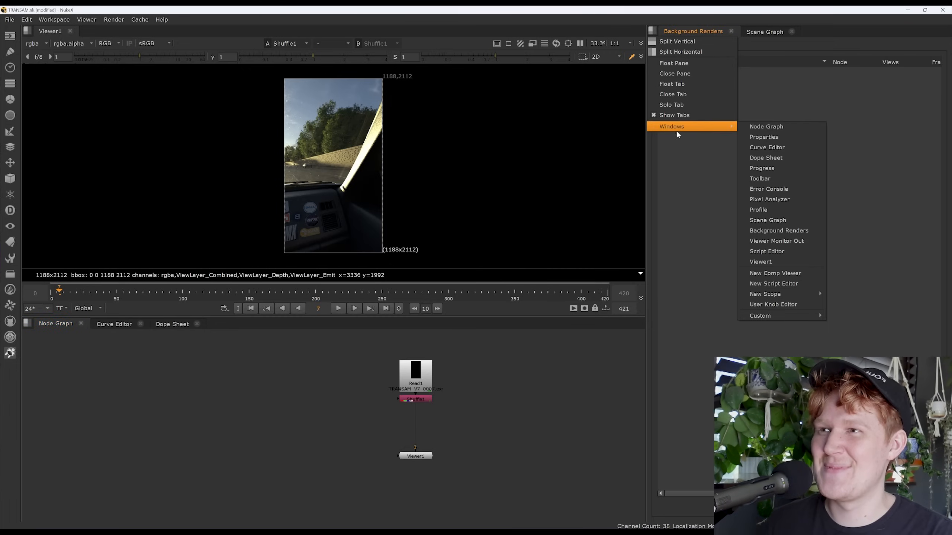
click(754, 138)
drag(823, 31, 707, 29)
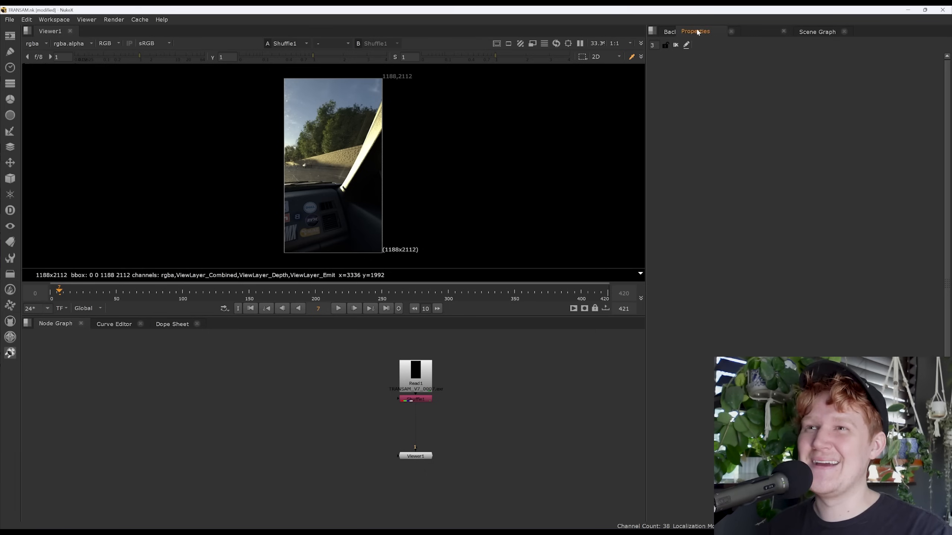
Open the Project Settings and set the frame rate to 30 fps.
key(s)
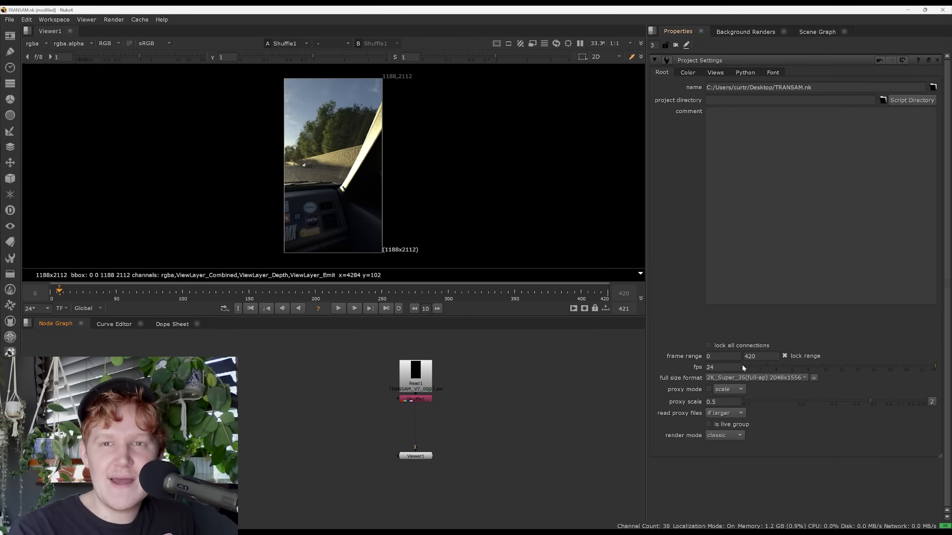
drag(746, 356, 537, 370)
text(30)
key(Return)
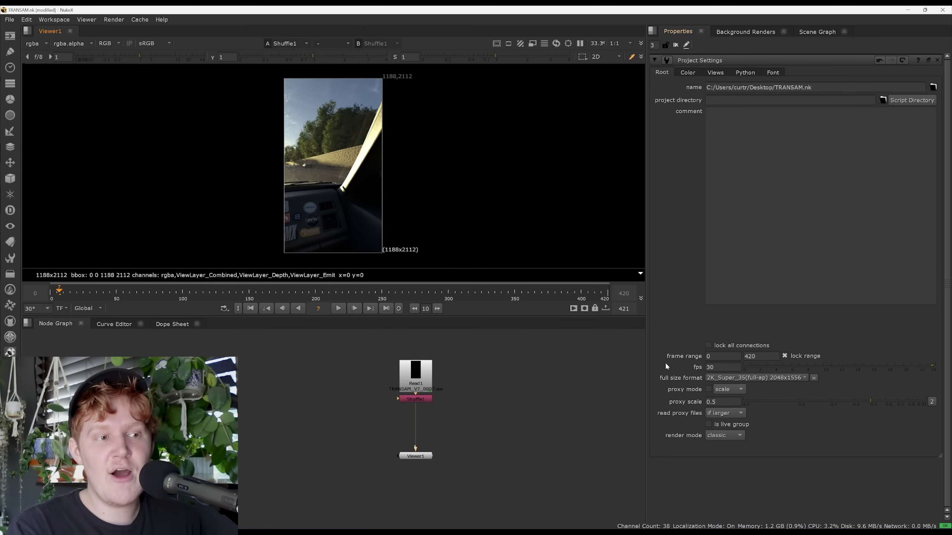
Create a new full size format named Ray Toro at 1080 x 1920 for the project.
click(768, 377)
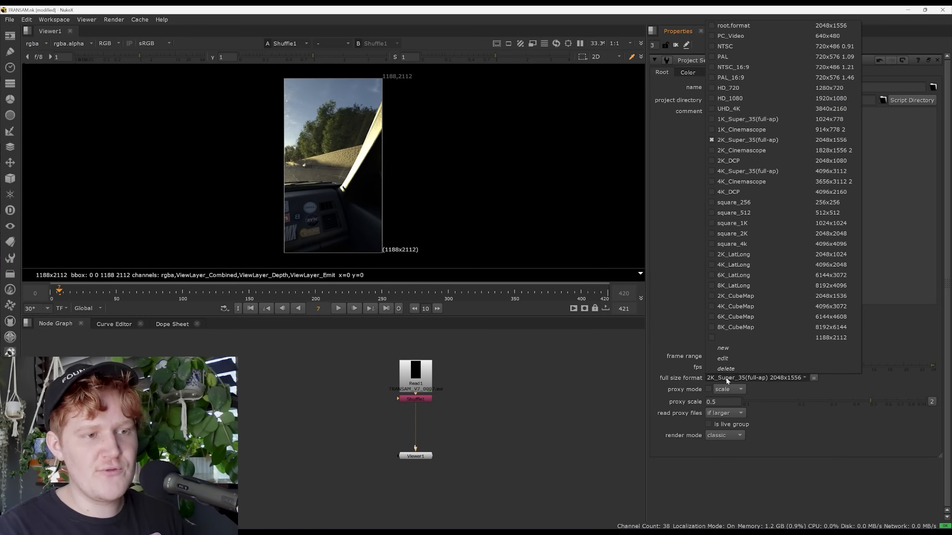
click(734, 353)
key(Tab)
text(1080)
key(Tab)
text(192)
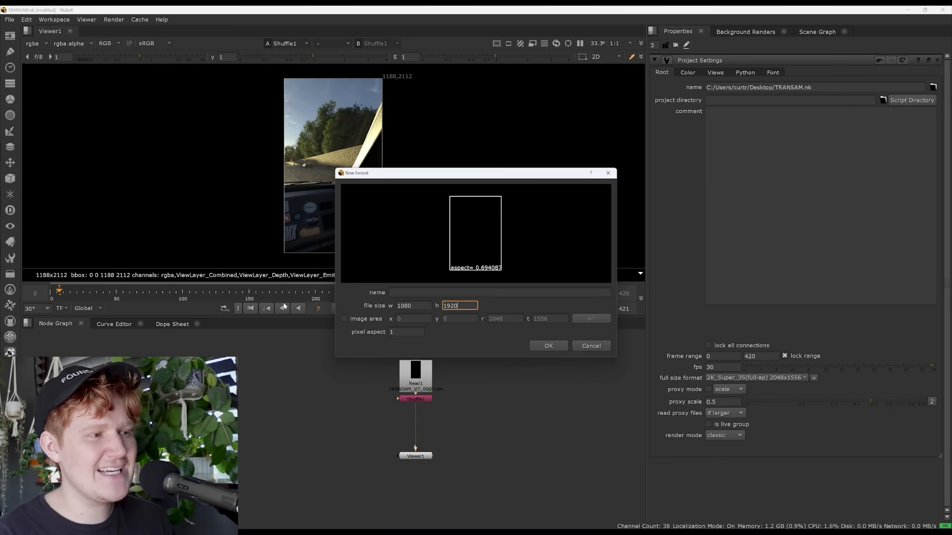
click(519, 293)
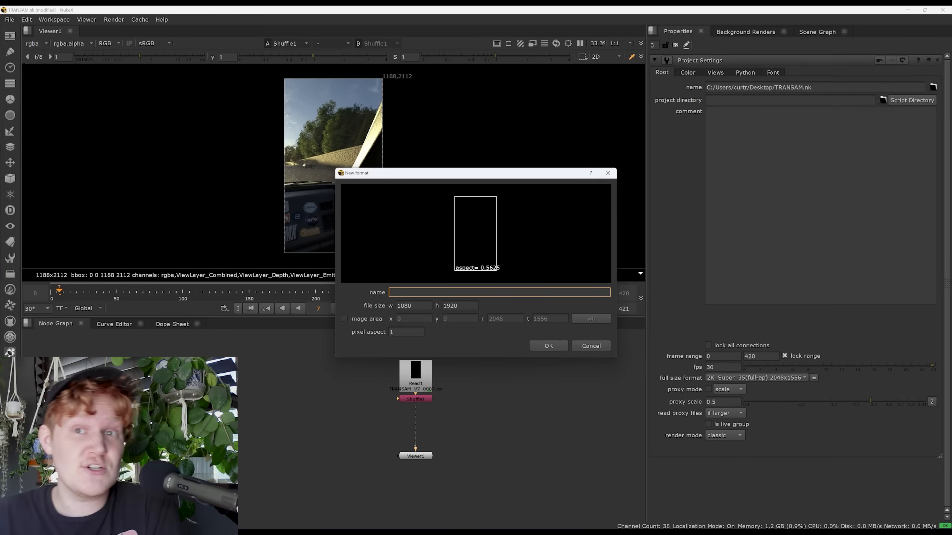
text(Ray Toro)
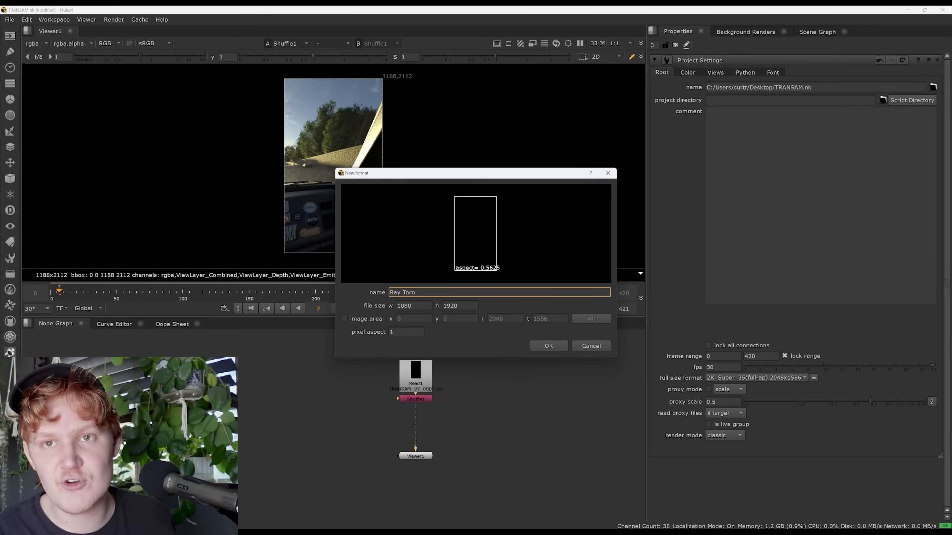
click(554, 344)
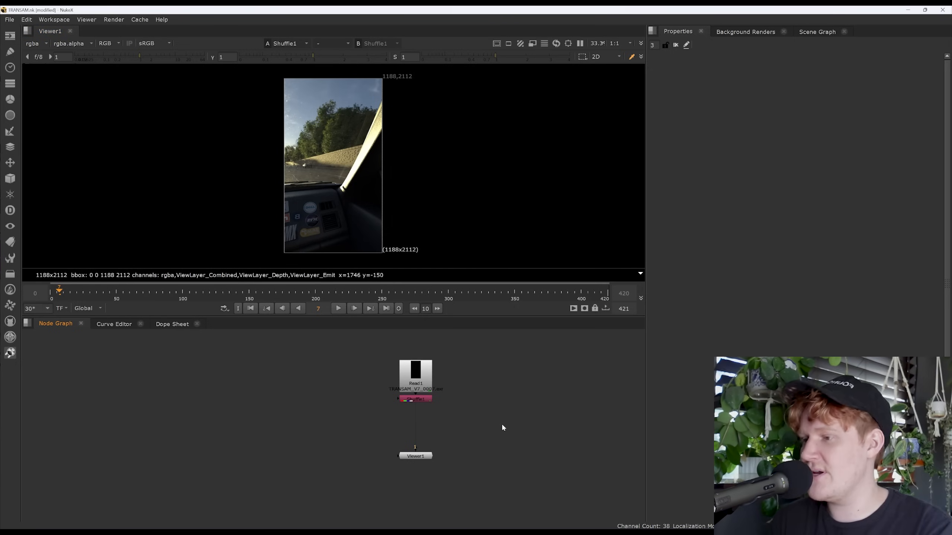
Try adding a Reformat node with the root format between Shuffle1 and Viewer1.
key(Tab)
text(re)
text(m)
key(Down)
key(Return)
click(488, 430)
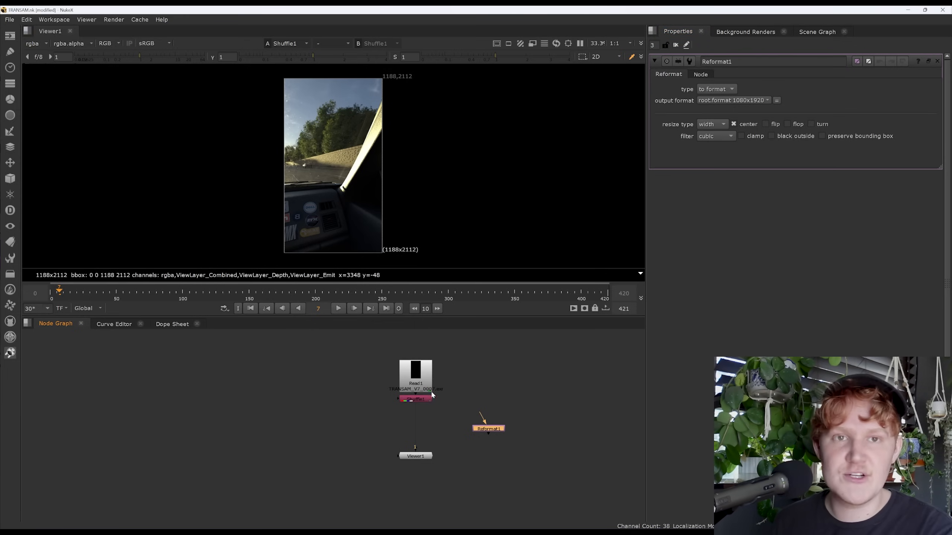
drag(492, 434, 419, 435)
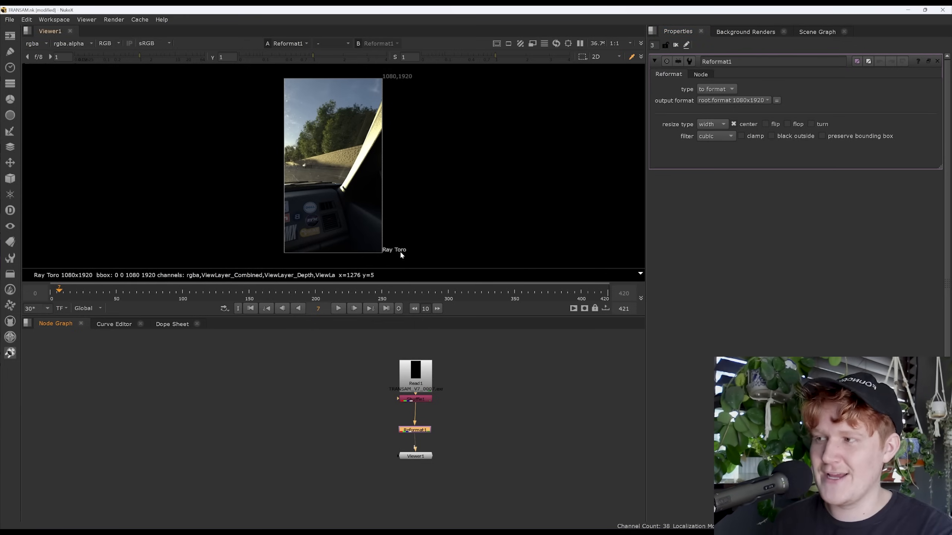
Delete the Reformat node and save the script.
click(444, 422)
click(420, 430)
key(Delete)
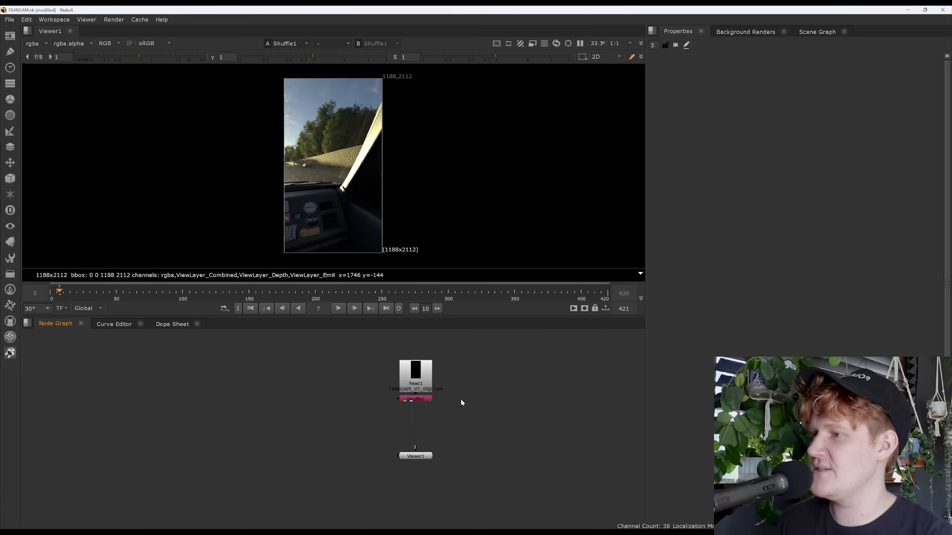
key(ctrl+s)
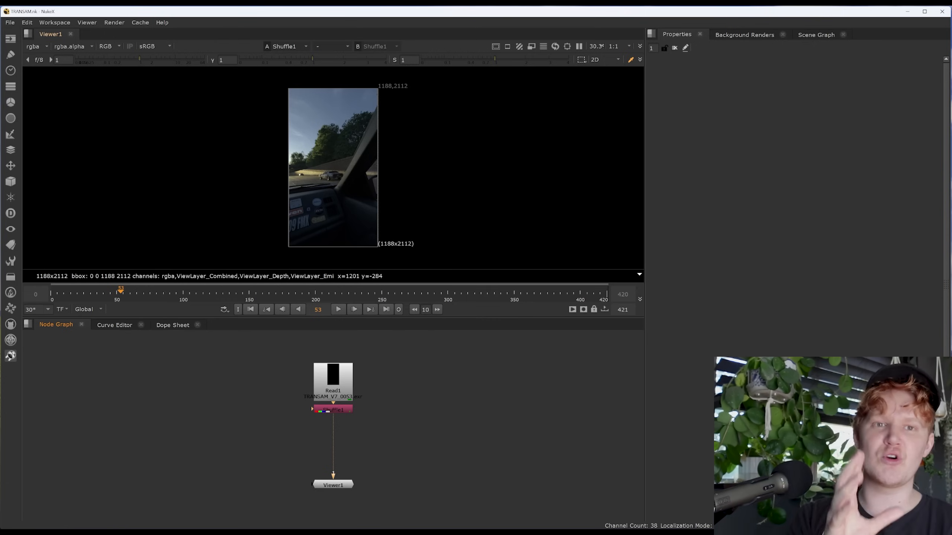
Close the Curve Editor, Dope Sheet, Node Graph, Background Renders and Scene Graph, and remove the emptied pane below the Viewer.
click(115, 326)
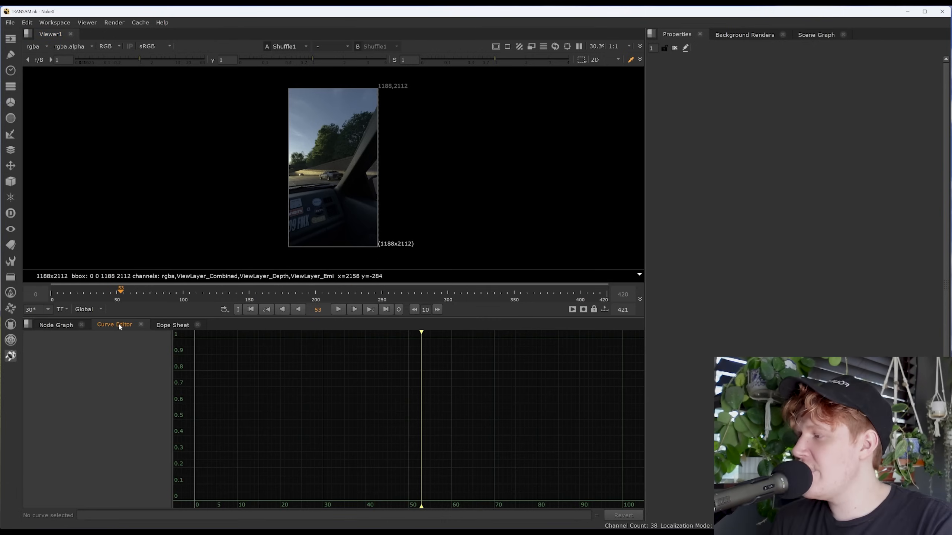
click(60, 325)
click(141, 325)
click(138, 325)
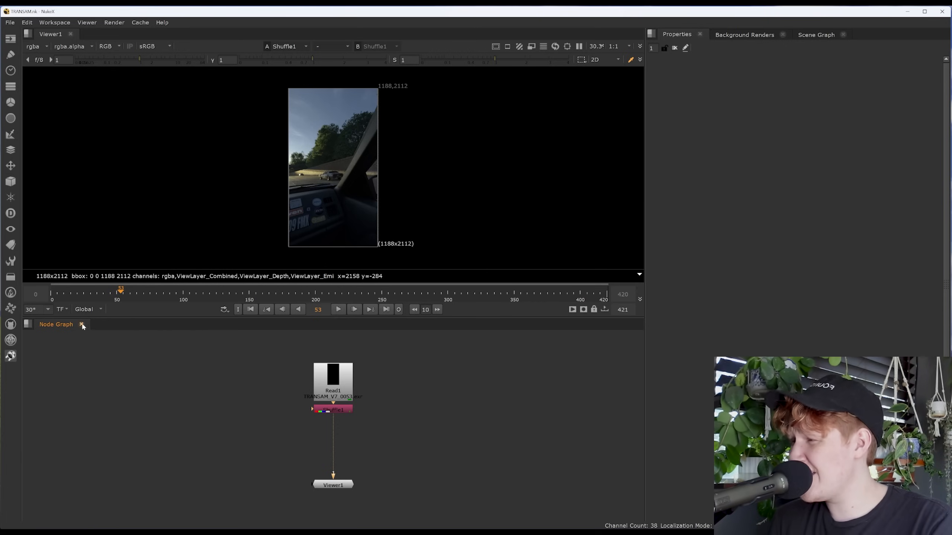
click(82, 325)
click(29, 323)
click(51, 366)
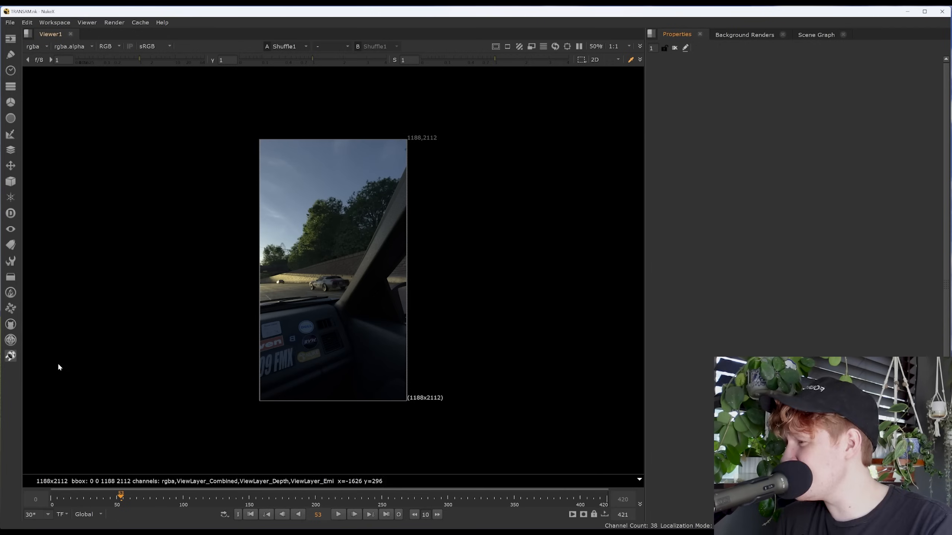
click(783, 34)
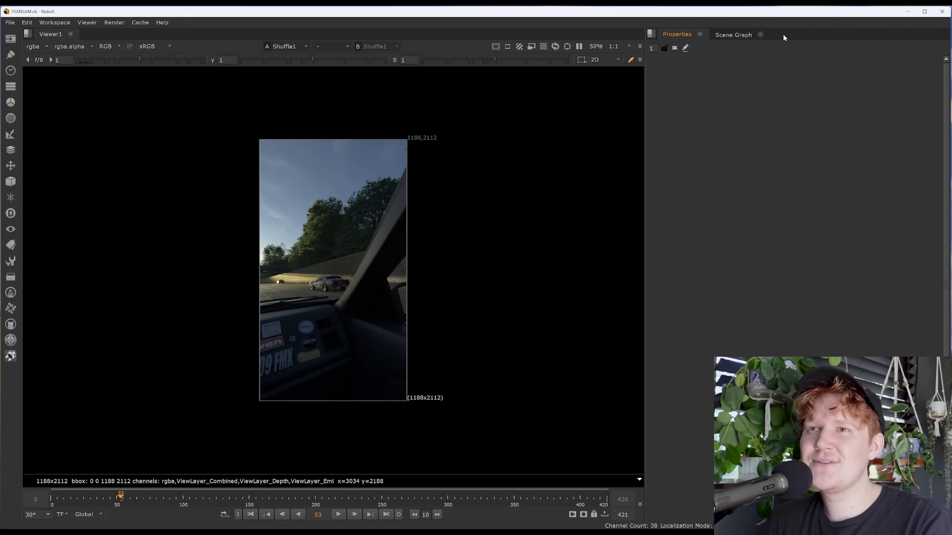
click(761, 34)
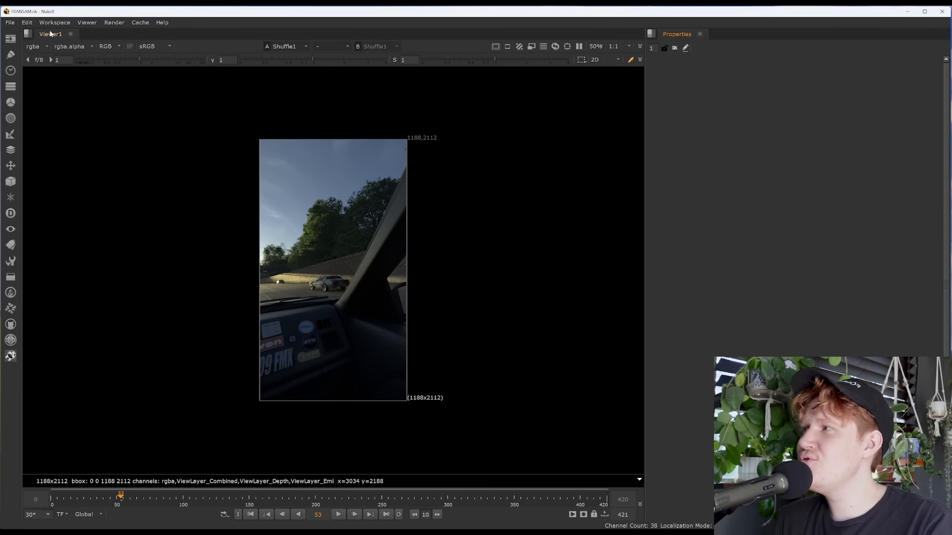
Split the layout into Viewer, empty middle and Properties columns, removing the spare pane under Properties and widening the Properties column.
click(651, 34)
click(660, 44)
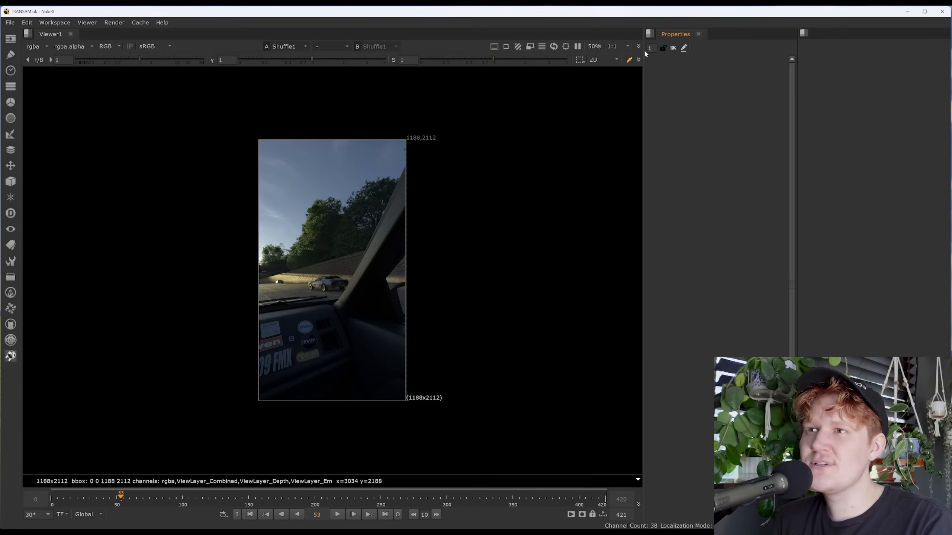
drag(644, 49, 809, 37)
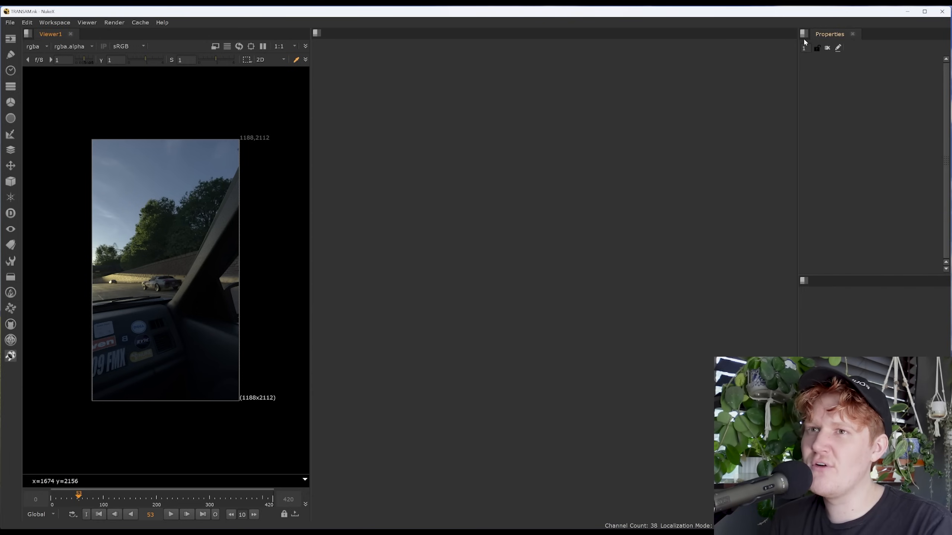
click(804, 280)
click(819, 323)
drag(800, 288, 680, 281)
Open the Node Graph in the empty middle pane and frame its contents.
click(316, 33)
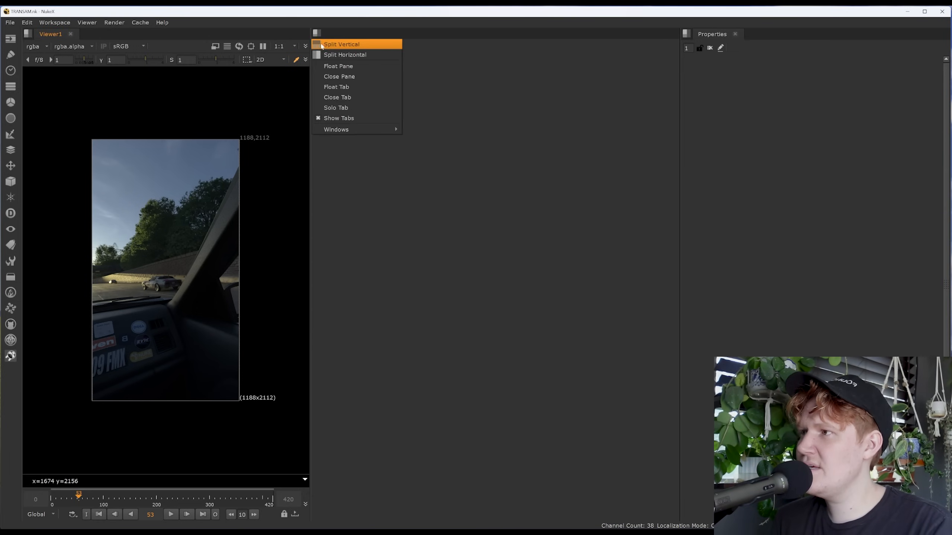
mouse_move(352, 130)
click(454, 130)
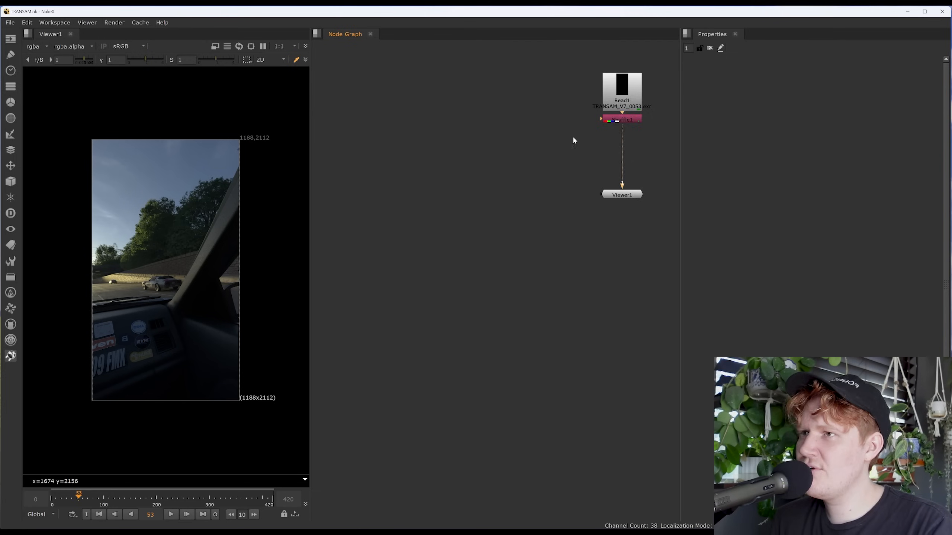
key(f)
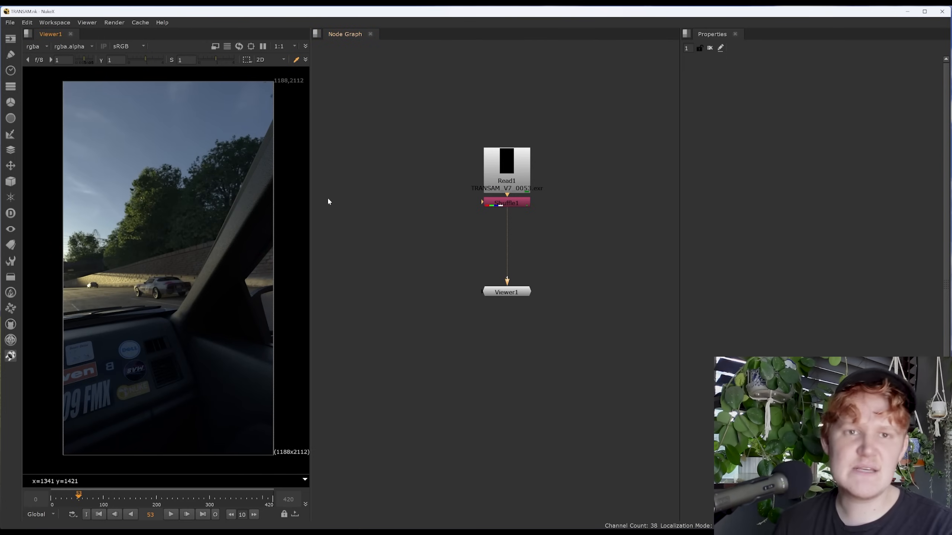
Try an unconnected CurveTool node in the Node Graph and delete it.
click(513, 201)
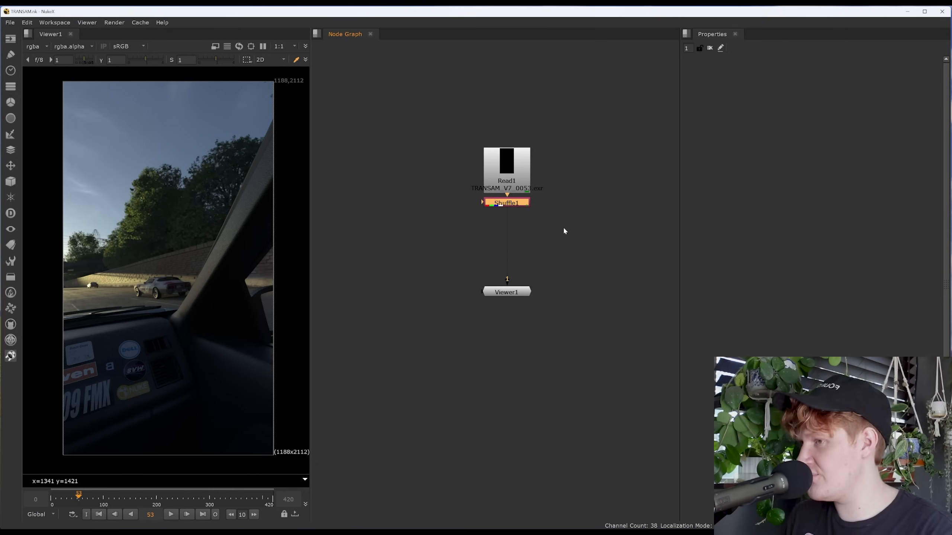
click(565, 230)
key(Tab)
text(curve)
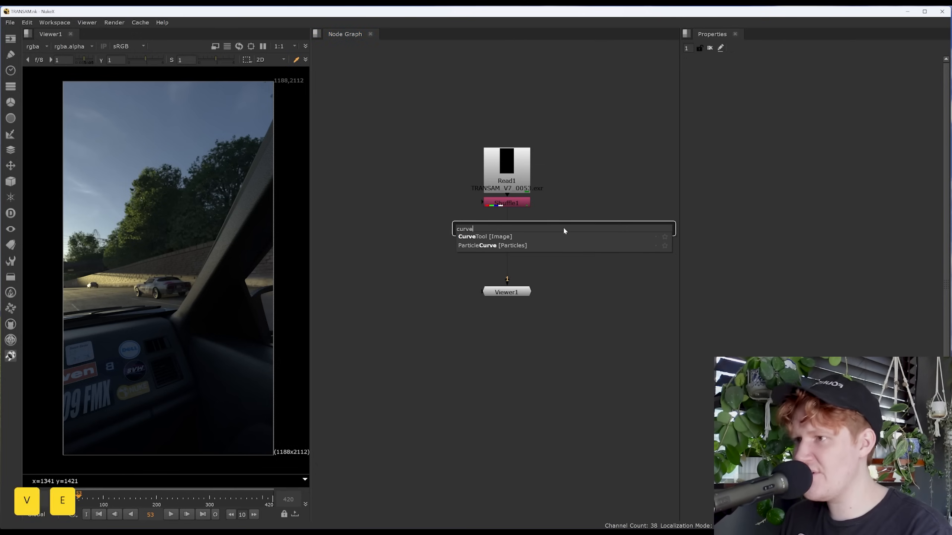
key(Return)
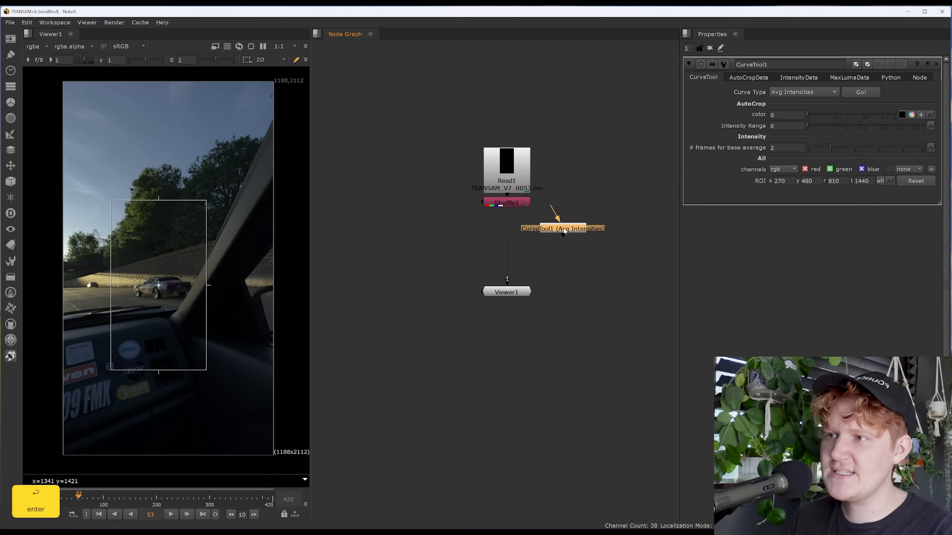
drag(159, 285, 122, 343)
key(ctrl+z)
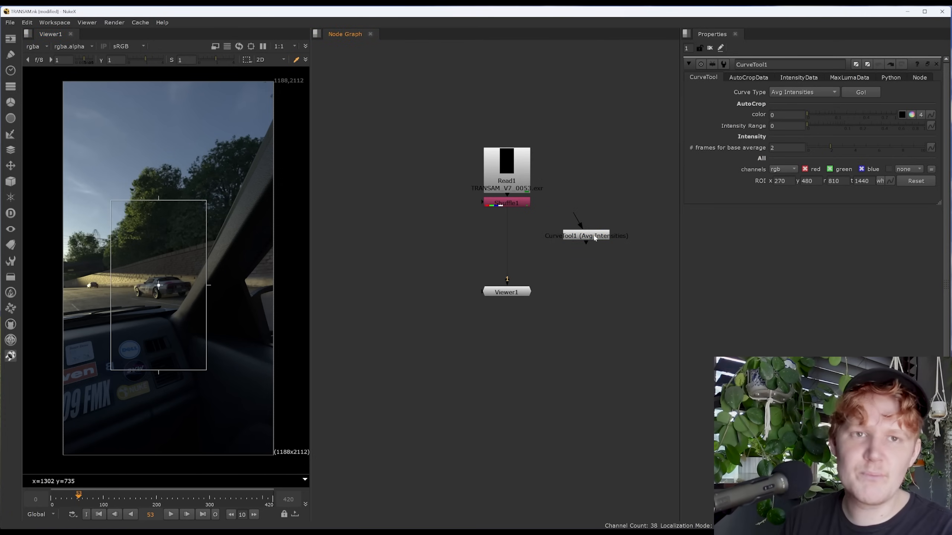
click(591, 237)
key(Delete)
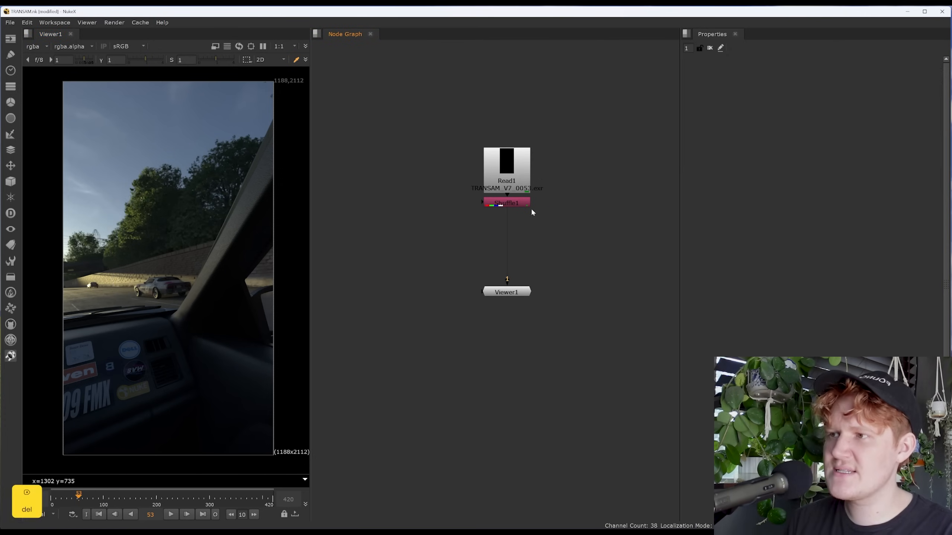
Add a CurveTool node connected directly below Shuffle1.
click(509, 205)
key(Tab)
text(cure)
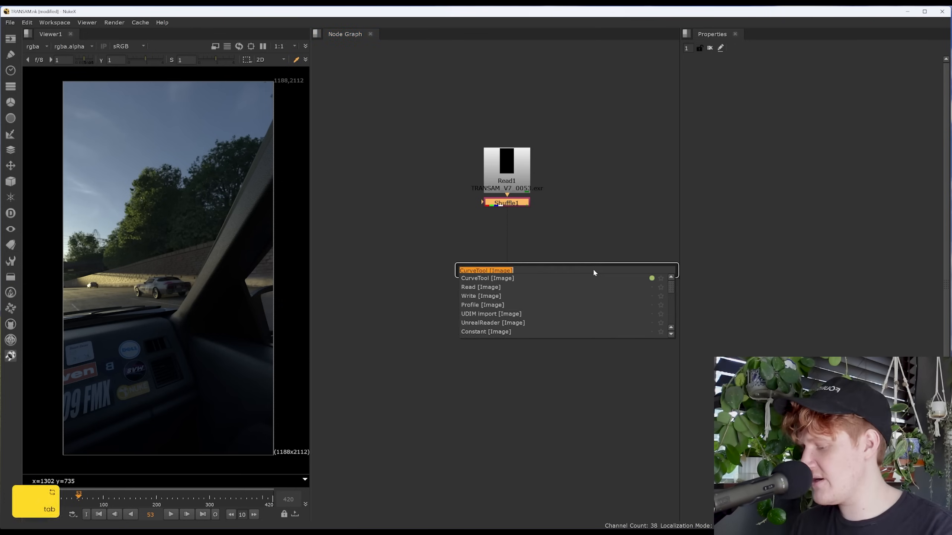
key(Return)
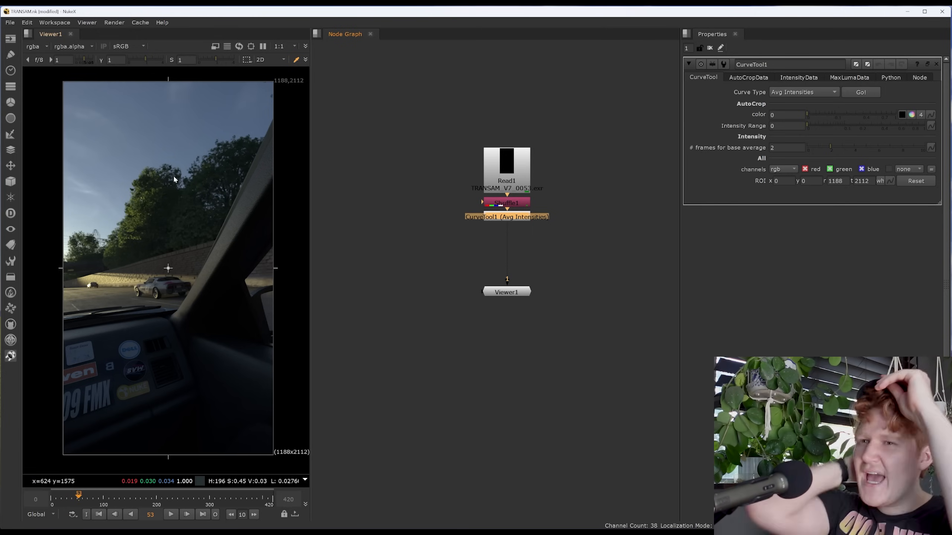
Shrink the CurveTool's region of interest symmetrically around the car to x 368, y 784, r 820, t 1328.
ctrl+drag(63, 82, 116, 170)
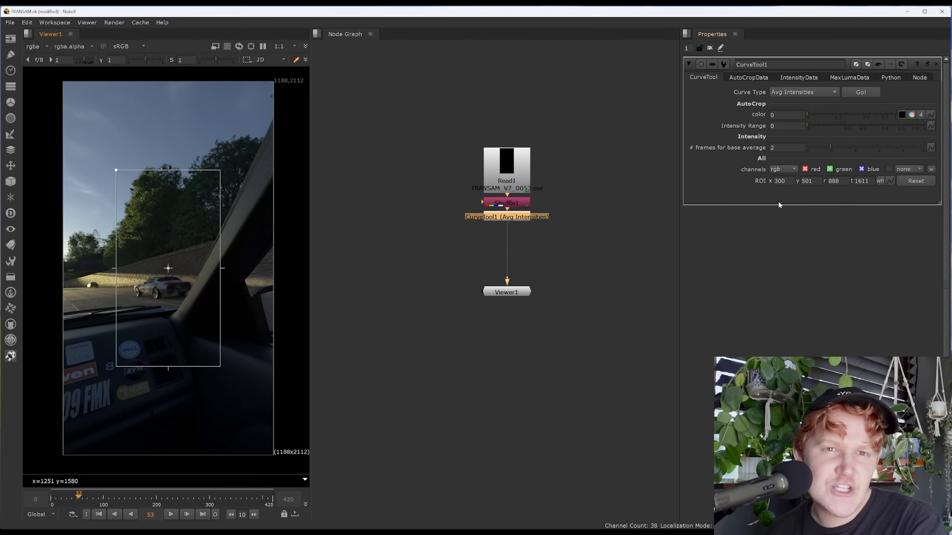
ctrl+drag(116, 170, 110, 175)
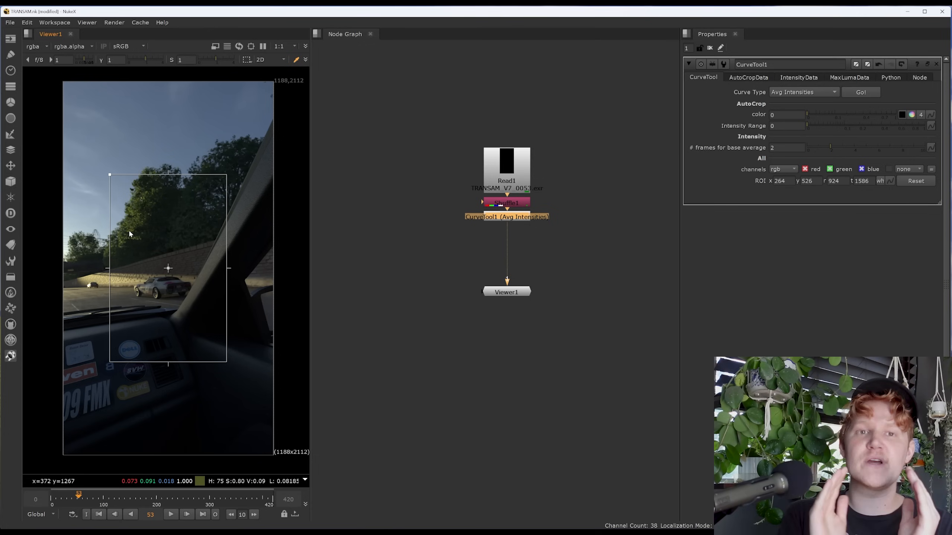
ctrl+drag(109, 174, 128, 221)
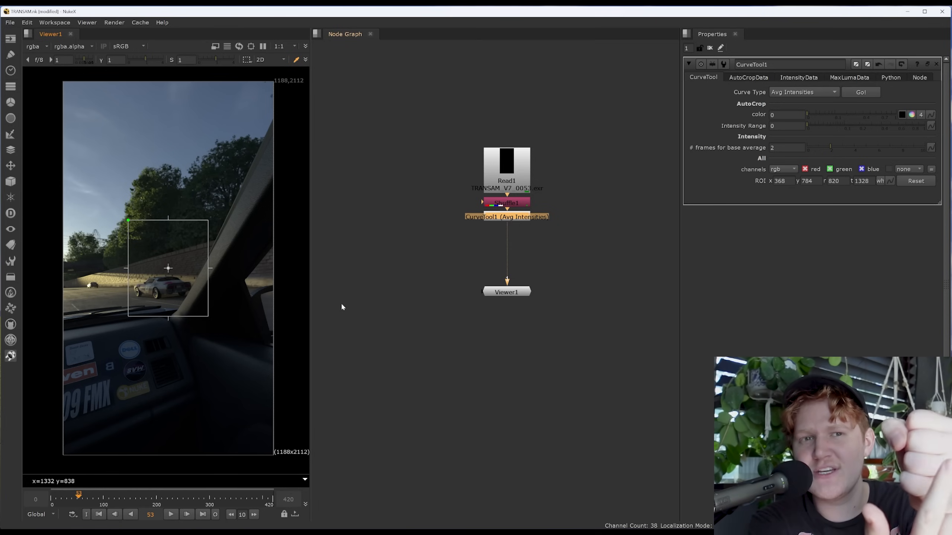
drag(168, 268, 175, 292)
key(ctrl+z)
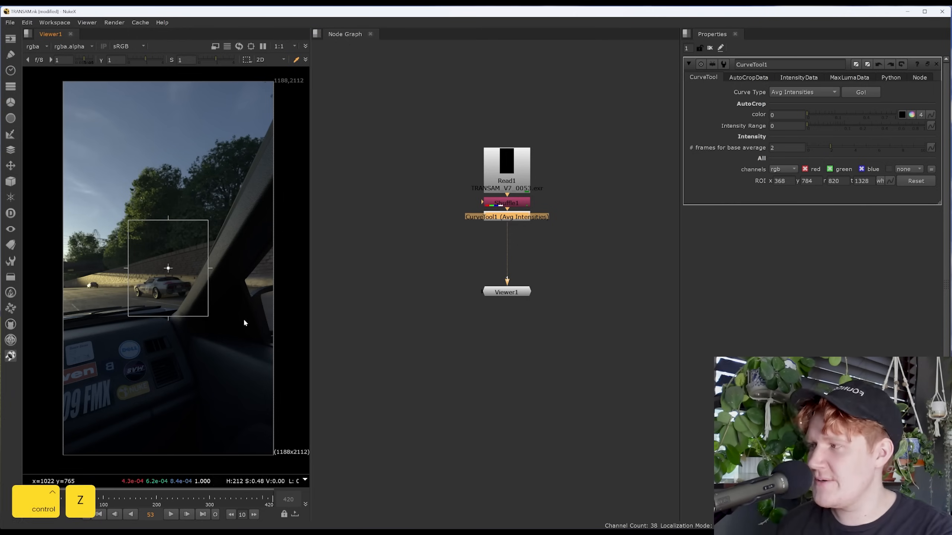
Move the CurveTool node slightly below Shuffle1 and run its Avg Intensities analysis on the sequence.
drag(522, 220, 521, 229)
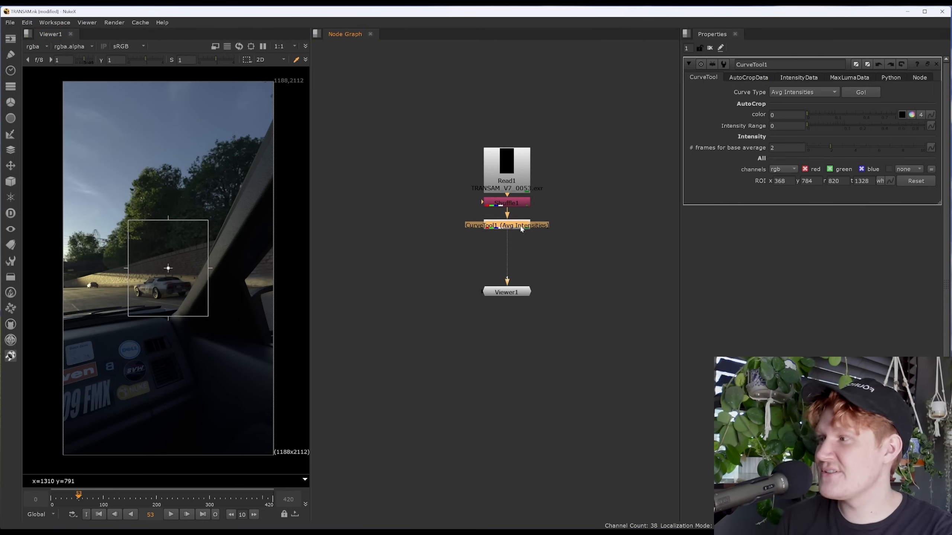
click(861, 92)
click(466, 280)
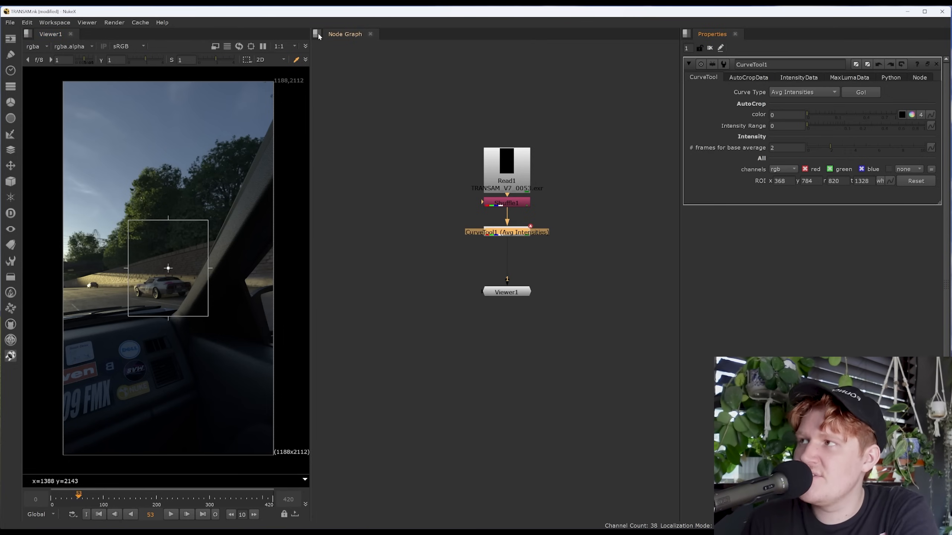
Split off a pane below the Node Graph and open the Curve Editor in it.
click(318, 35)
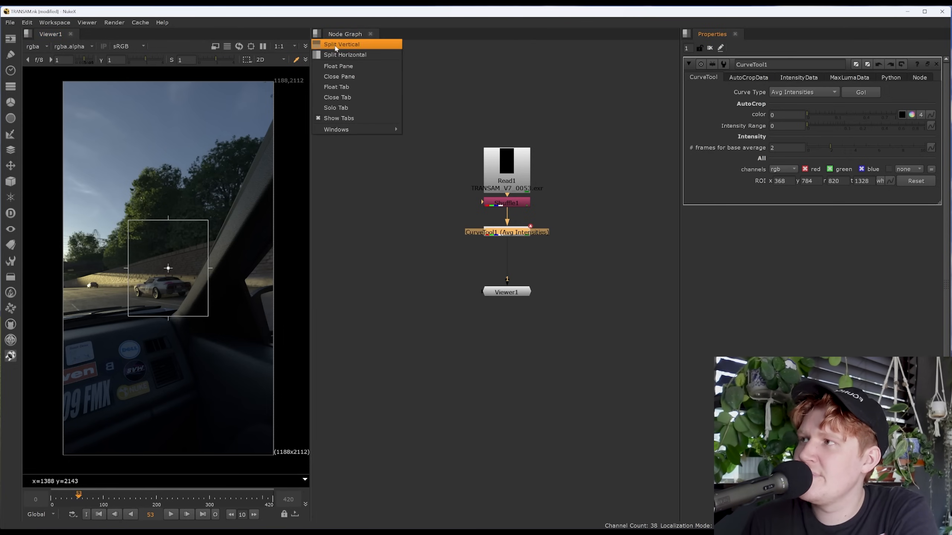
click(330, 55)
click(317, 281)
mouse_move(348, 379)
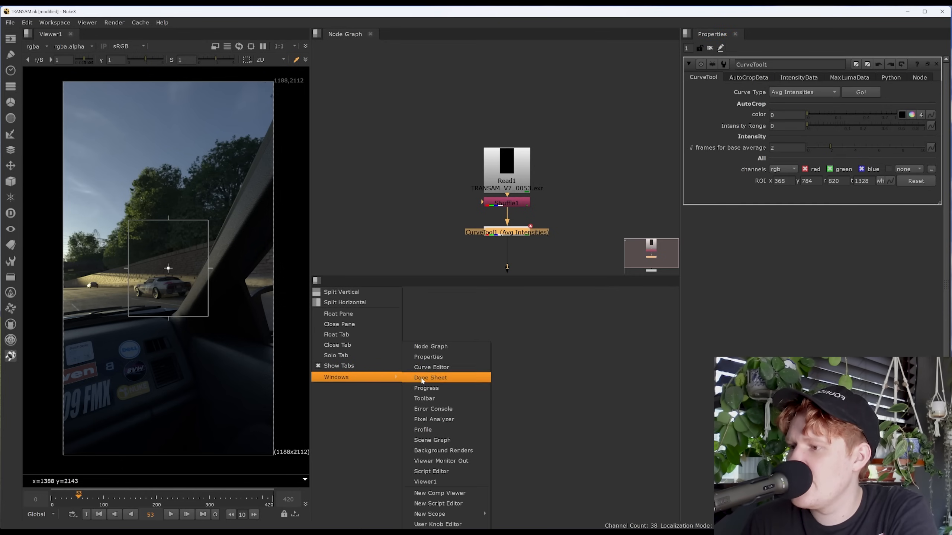
click(431, 367)
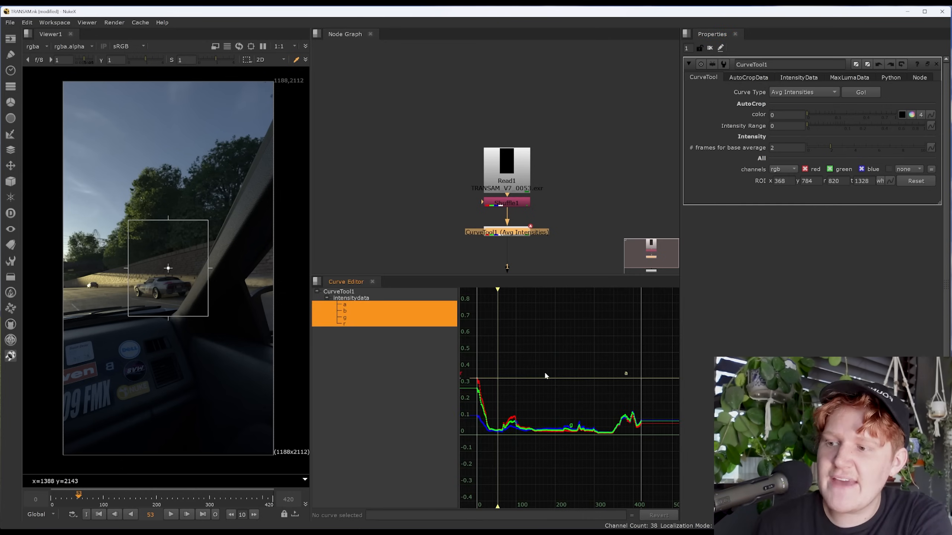
Widen the Curve Editor's graph area, shift the four intensity curves slightly later in time, and close the Curve Editor pane.
drag(457, 370, 400, 369)
middle_drag(563, 342, 587, 279)
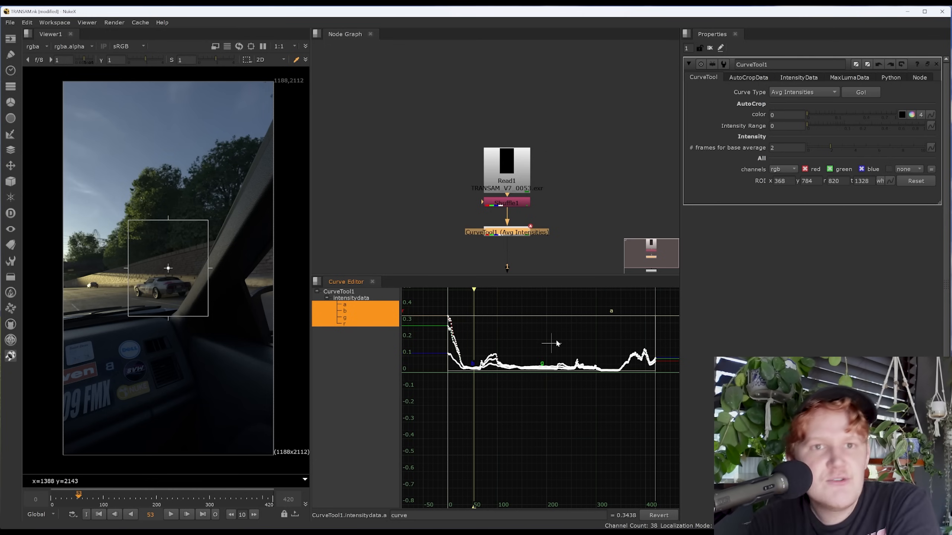
drag(551, 344, 557, 343)
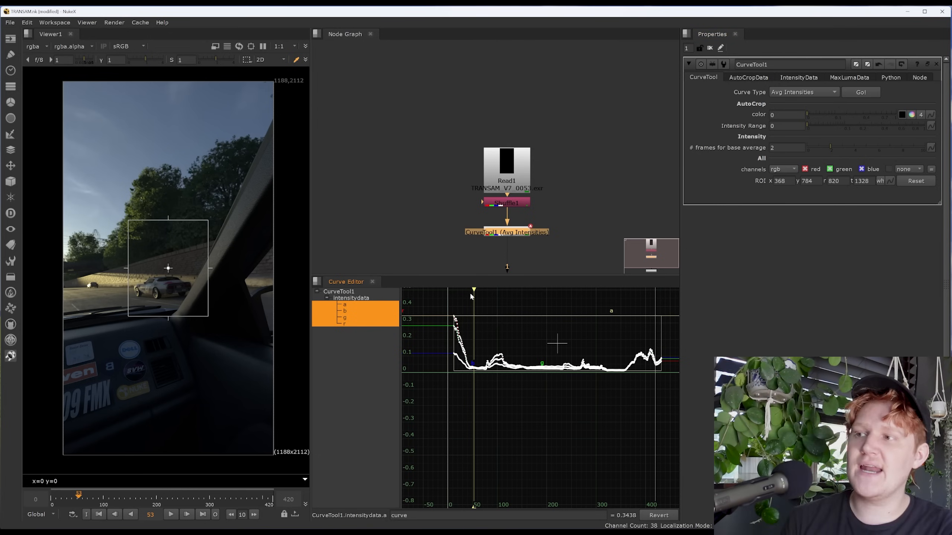
click(316, 282)
click(344, 324)
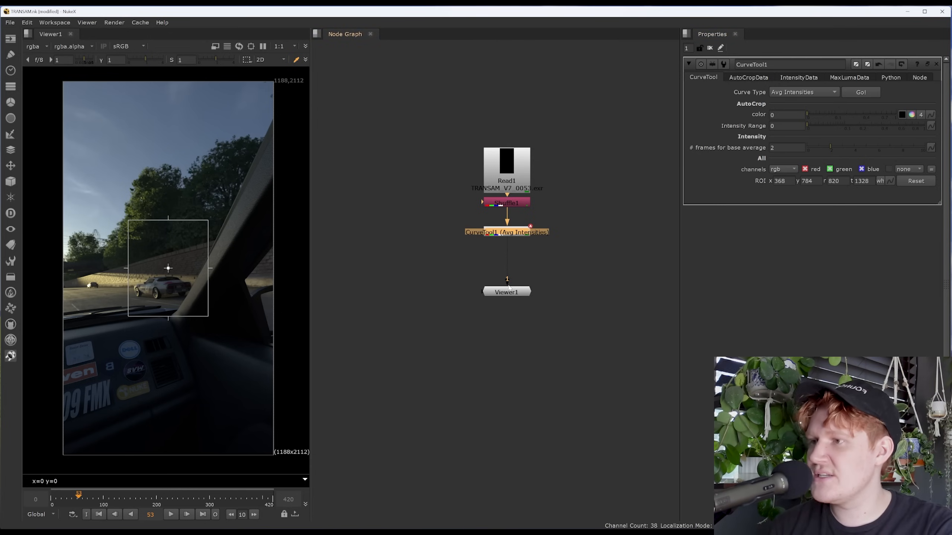
Move CurveTool1 out to the right of the main node column and lower Viewer1 in the Node Graph.
drag(505, 233, 594, 235)
drag(507, 293, 508, 342)
drag(601, 237, 624, 240)
Add an unconnected TimeOffset node above CurveTool1 and set its time offset to 4 frames.
click(612, 189)
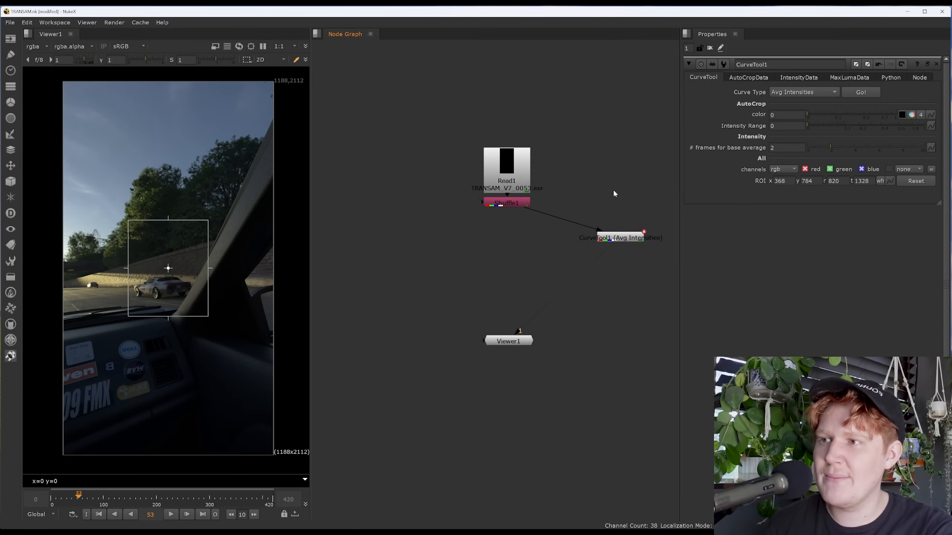
key(Tab)
text(time)
key(Down)
key(Down)
key(Down)
key(Down)
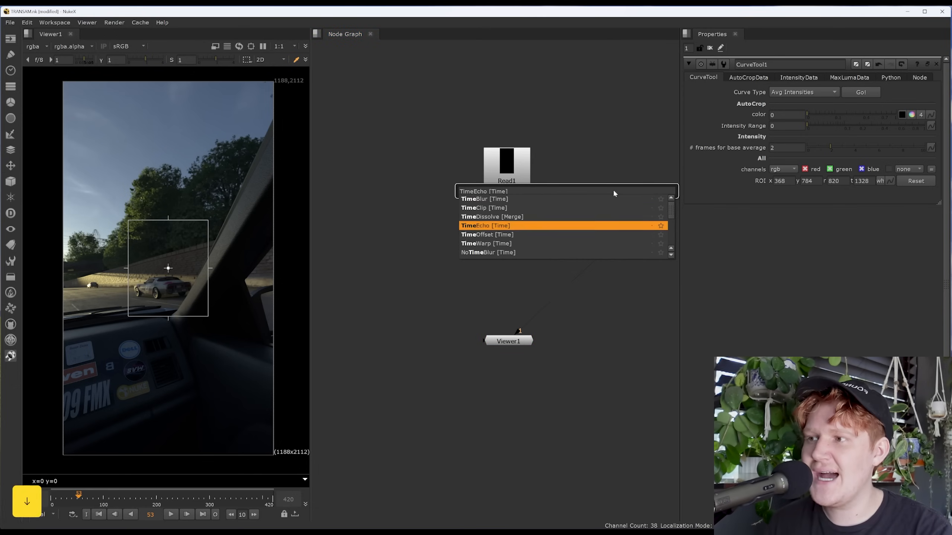
key(Return)
text(4)
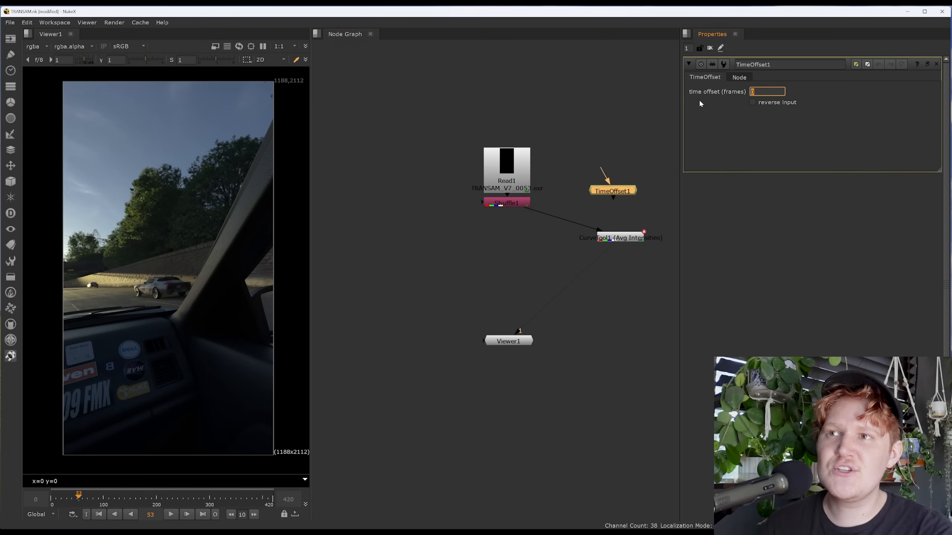
key(Return)
Insert TimeOffset1 between Shuffle1 and CurveTool1, stack CurveTool1 directly beneath it, and view CurveTool1's output.
drag(623, 192, 574, 216)
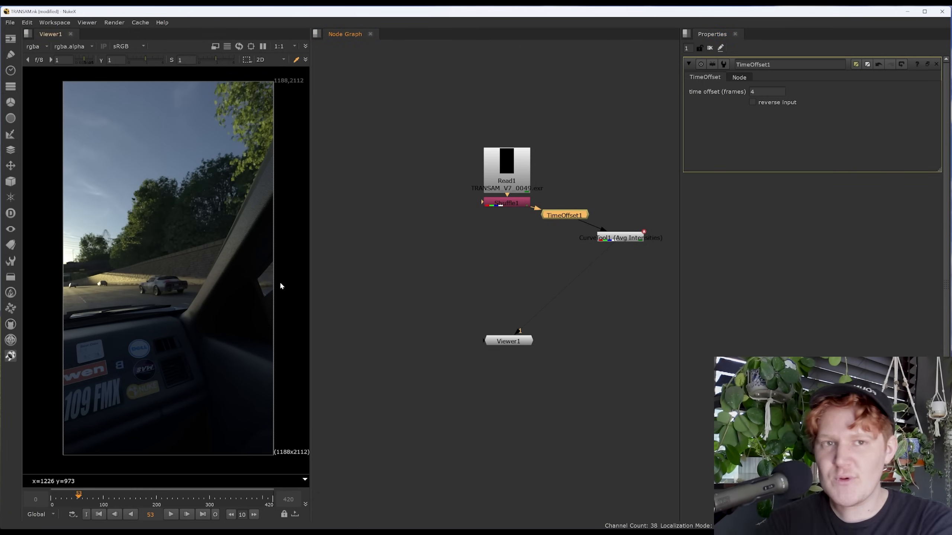
mouse_move(622, 238)
mouse_down()
mouse_move(569, 240)
mouse_move(536, 196)
mouse_move(617, 223)
mouse_up()
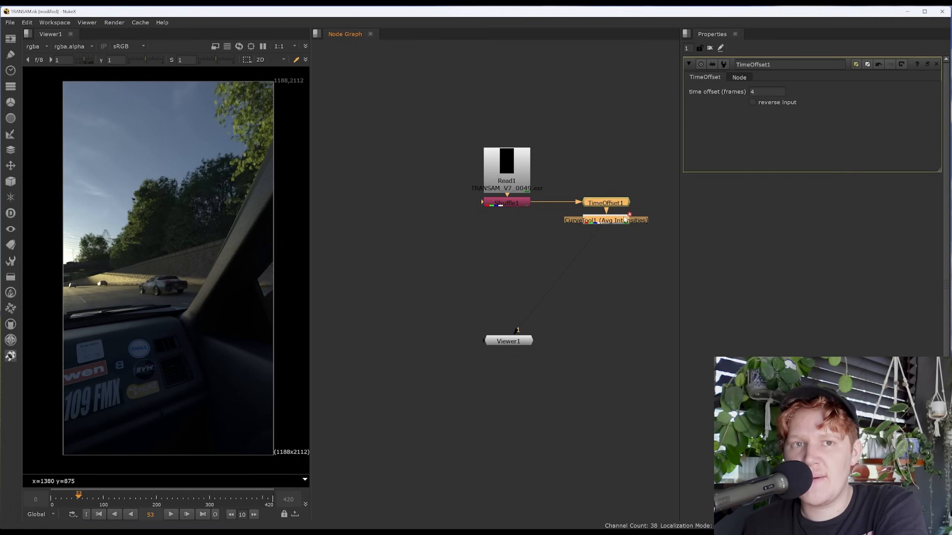
click(606, 219)
key(1)
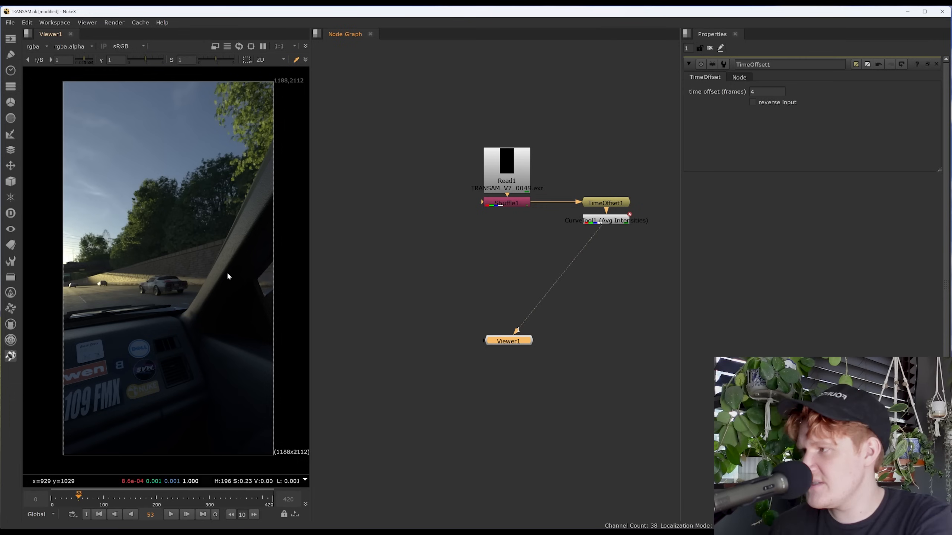
Open CurveTool1's properties and set the maximum number of open property panels to 3.
double_click(610, 220)
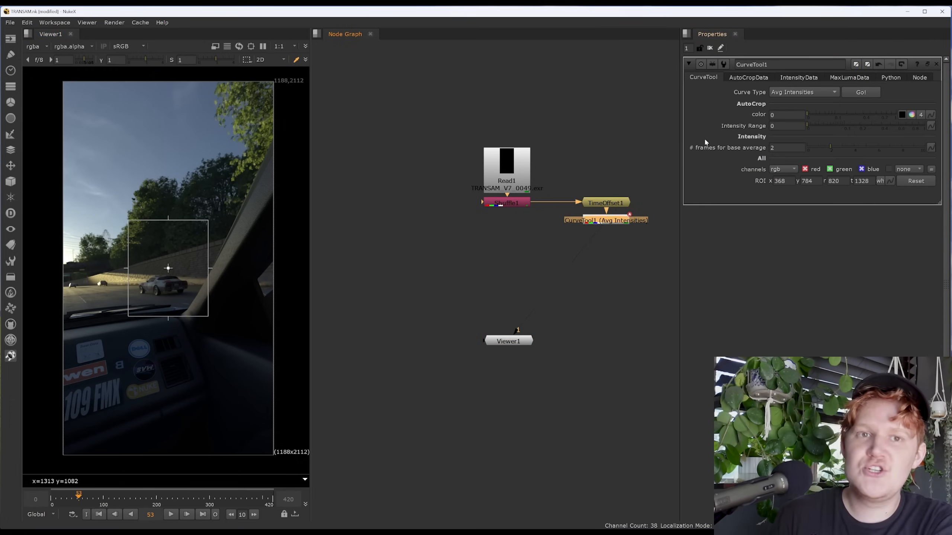
drag(693, 48, 669, 46)
text(3)
key(Return)
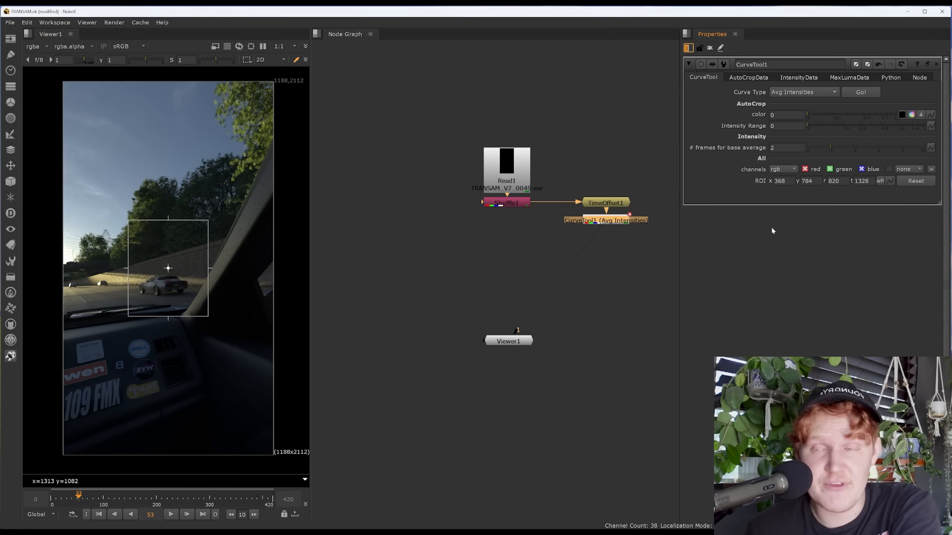
Go to frame 1 and move CurveTool1 further below TimeOffset1 to make room for more nodes.
click(52, 500)
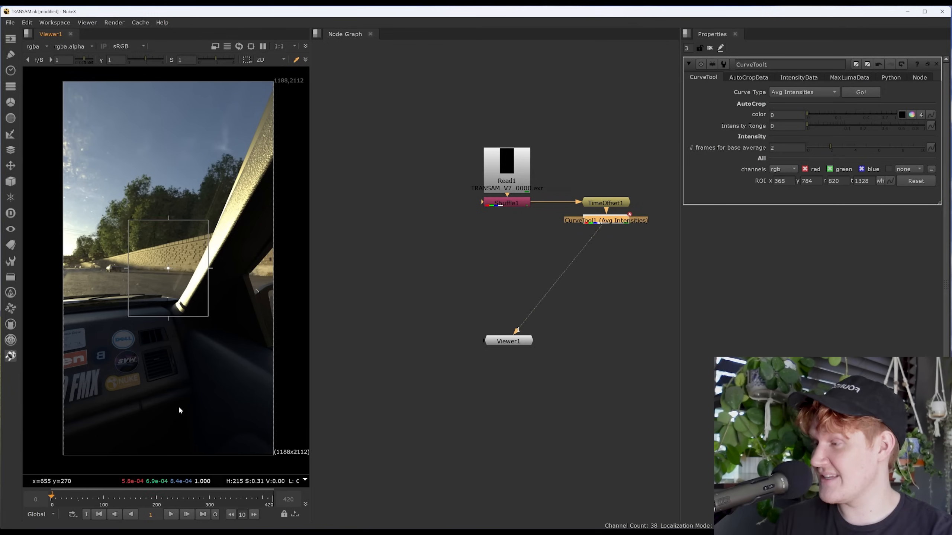
drag(630, 221, 629, 275)
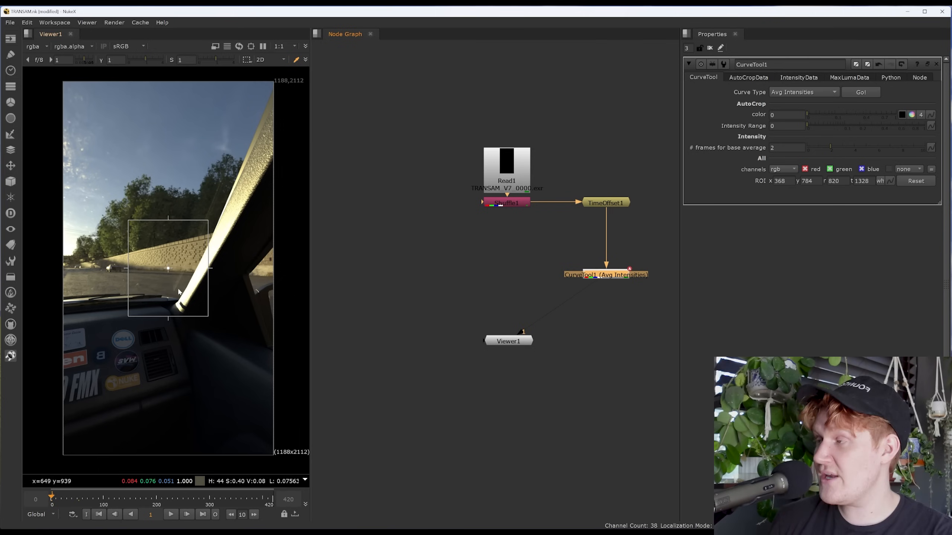
Compare the render's red, green and blue channels individually in the viewer at frames 1, 412 and 159.
key(r)
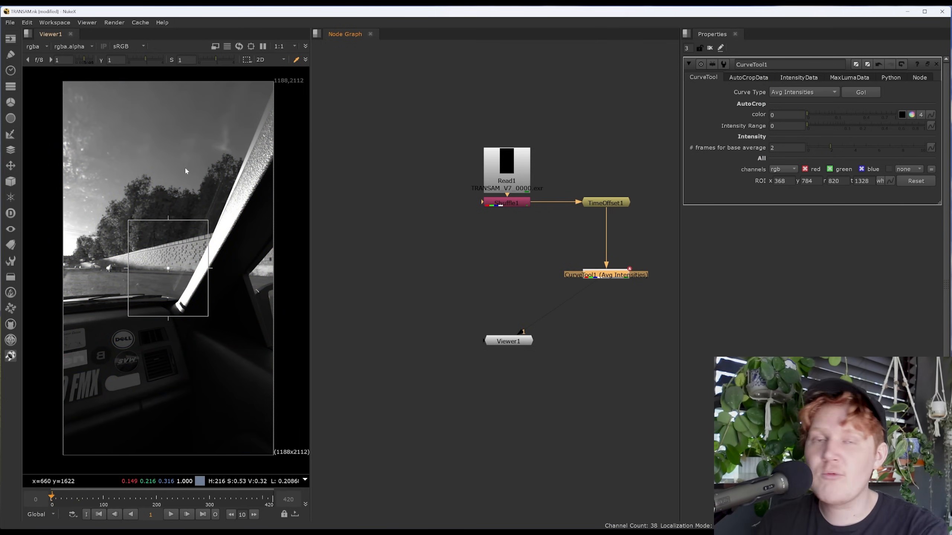
click(270, 501)
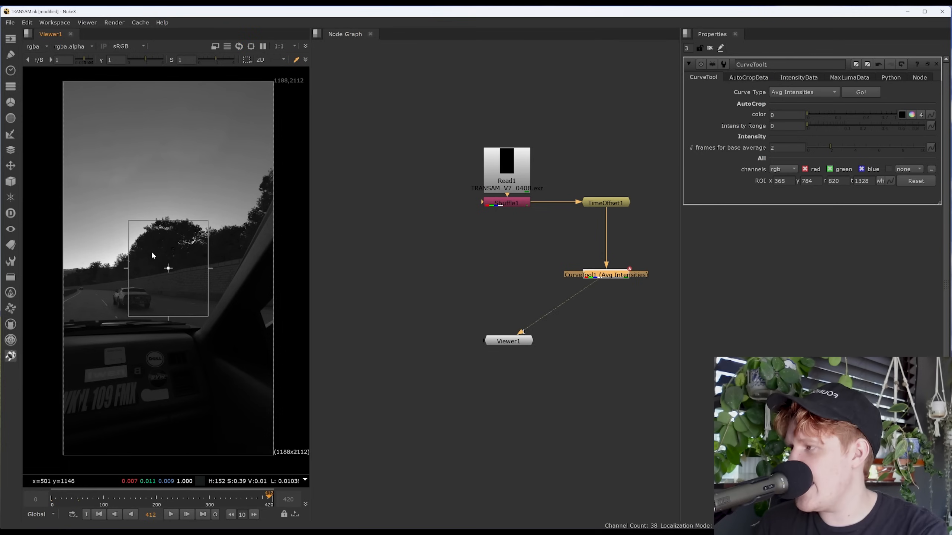
key(b)
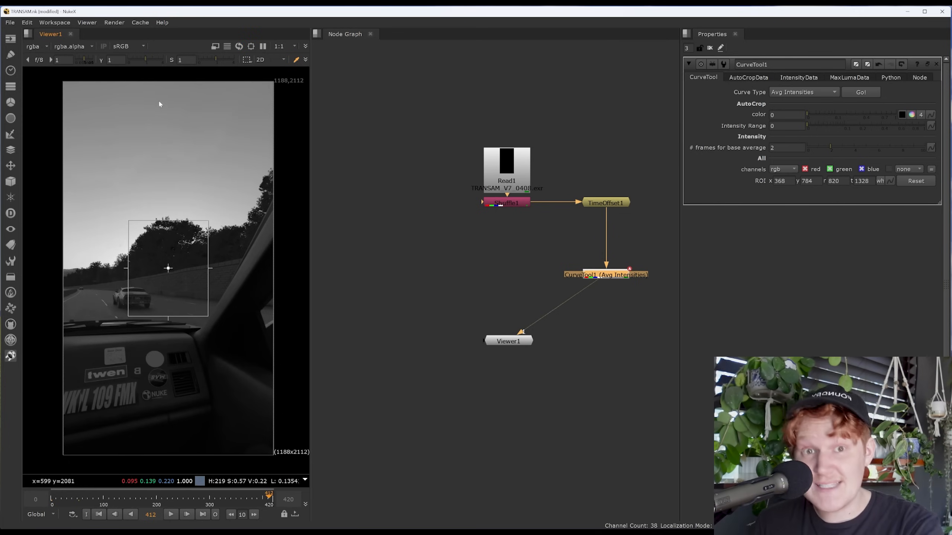
key(g)
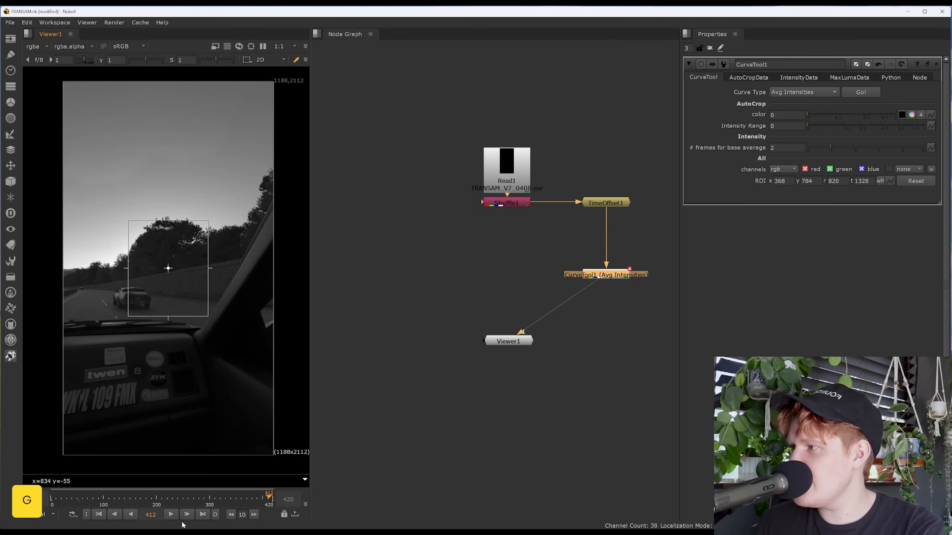
click(135, 499)
key(r)
key(b)
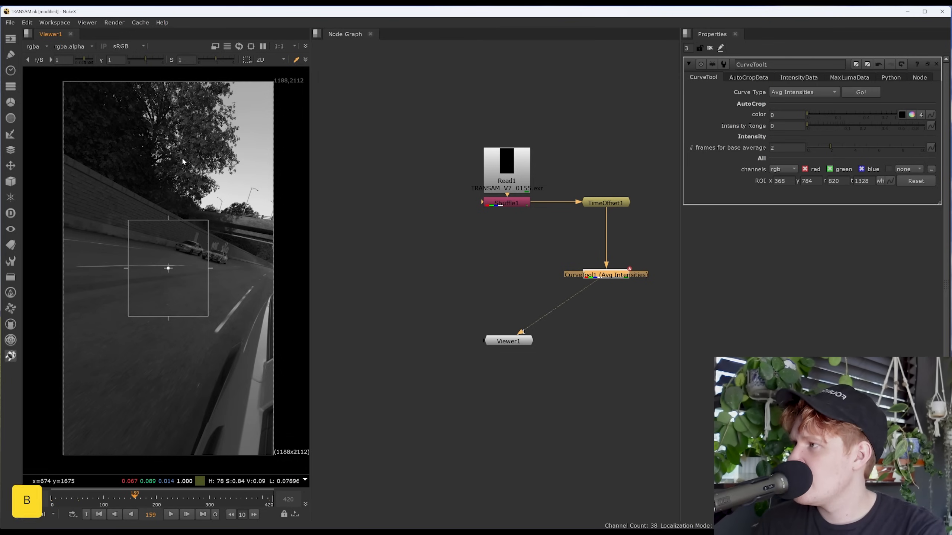
key(g)
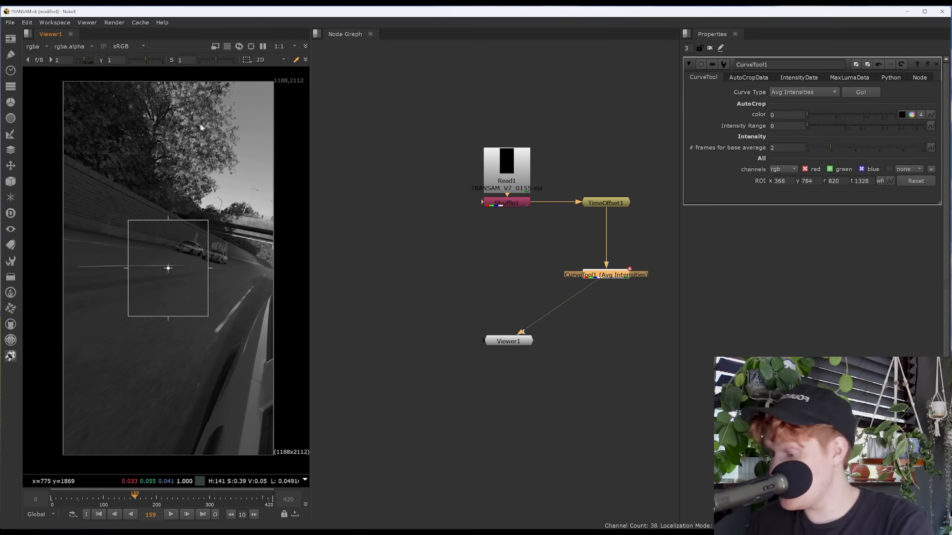
Check the alpha channel at frame 159, toggle the blue channel view, and return the viewer to full colour.
key(a)
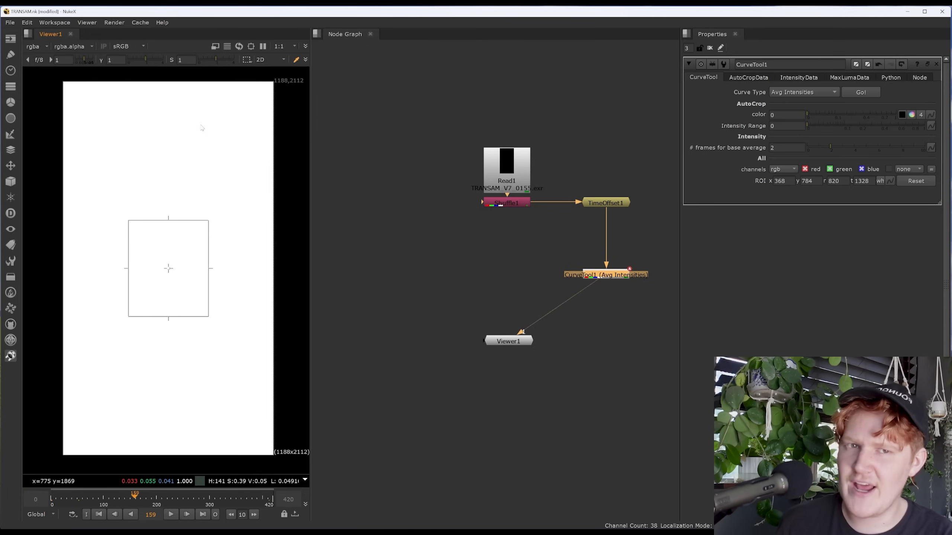
key(a)
key(a)
key(a)
key(b)
key(b)
key(b)
key(b)
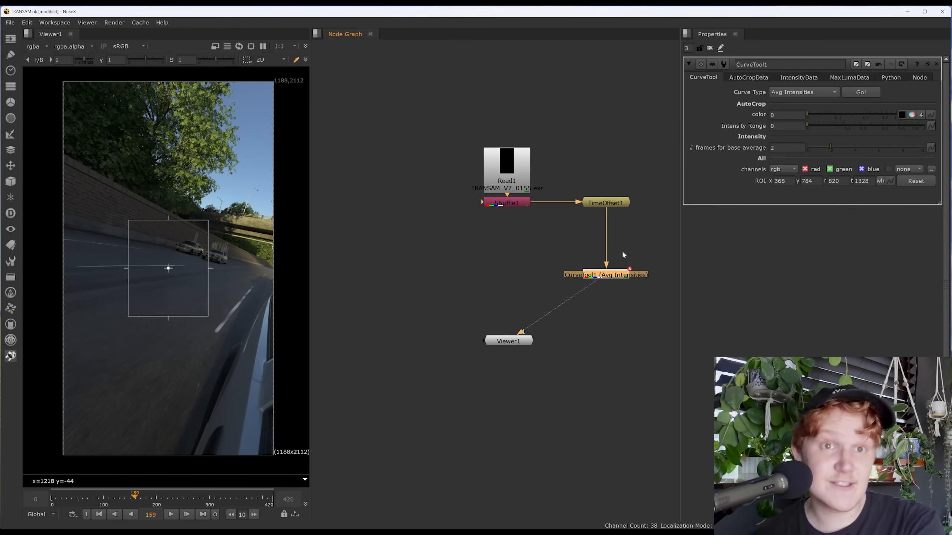
Add a Colorspace node between TimeOffset1 and CurveTool1 and set its output to HSL.
click(606, 205)
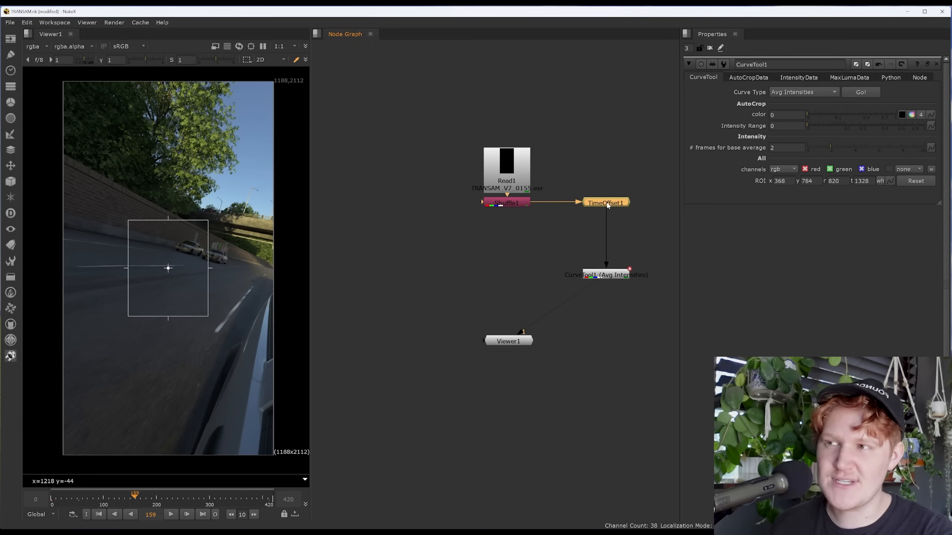
key(Tab)
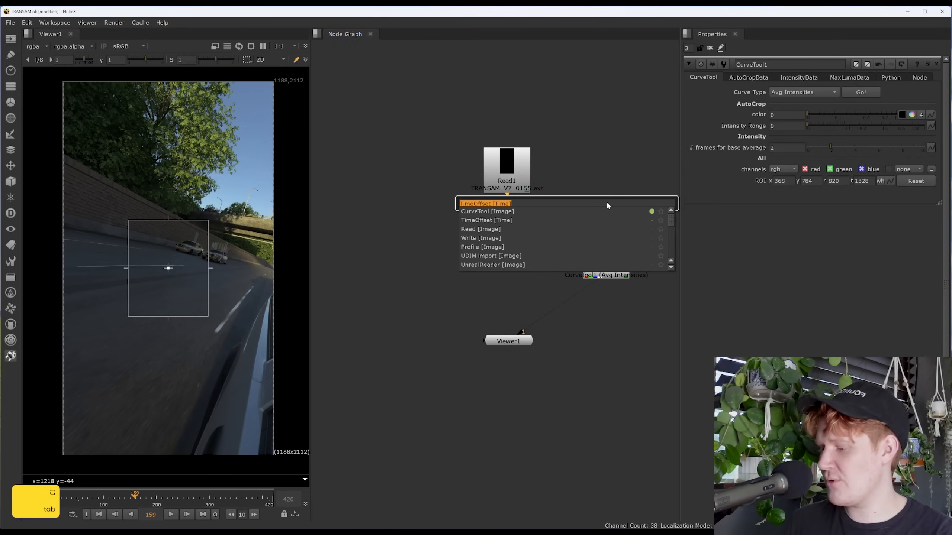
text(colo)
key(Down)
key(Down)
key(Down)
key(Down)
key(Down)
key(Down)
key(Down)
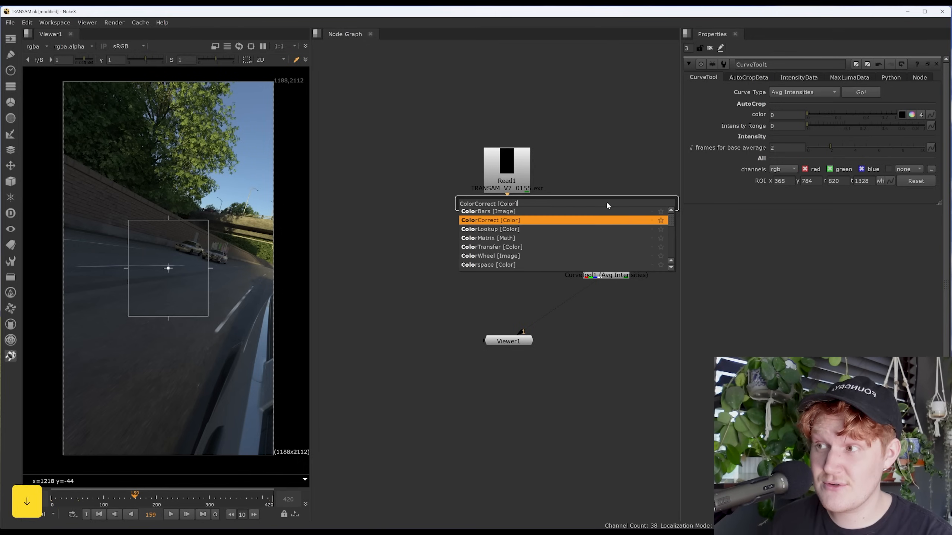
key(Return)
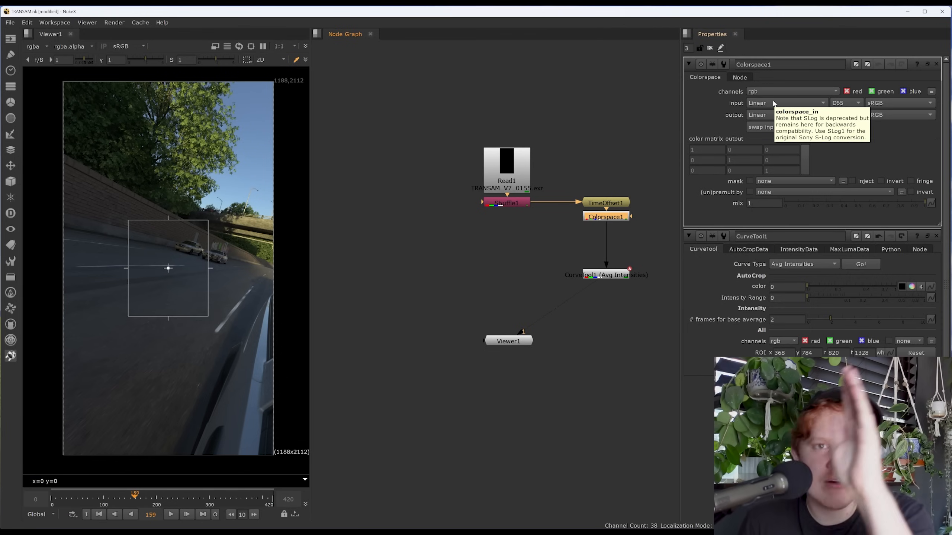
click(769, 118)
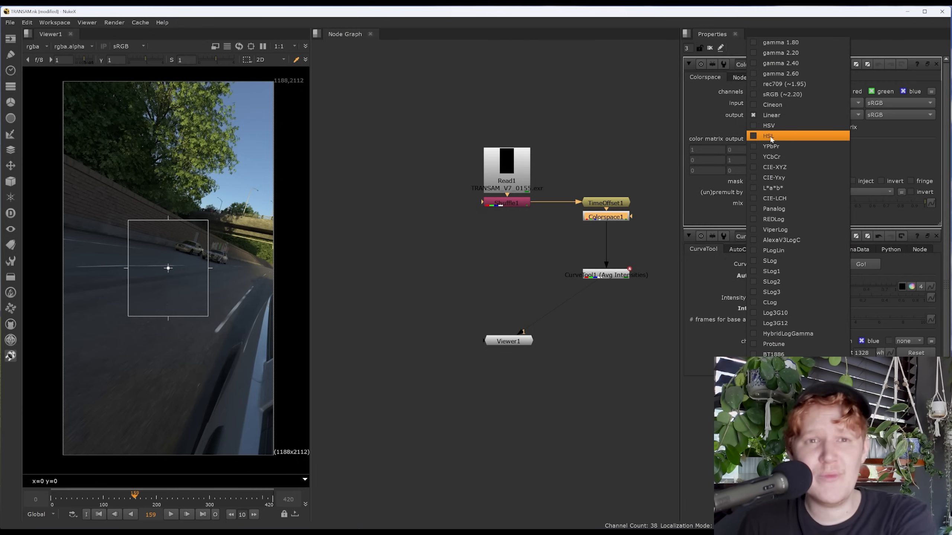
click(770, 137)
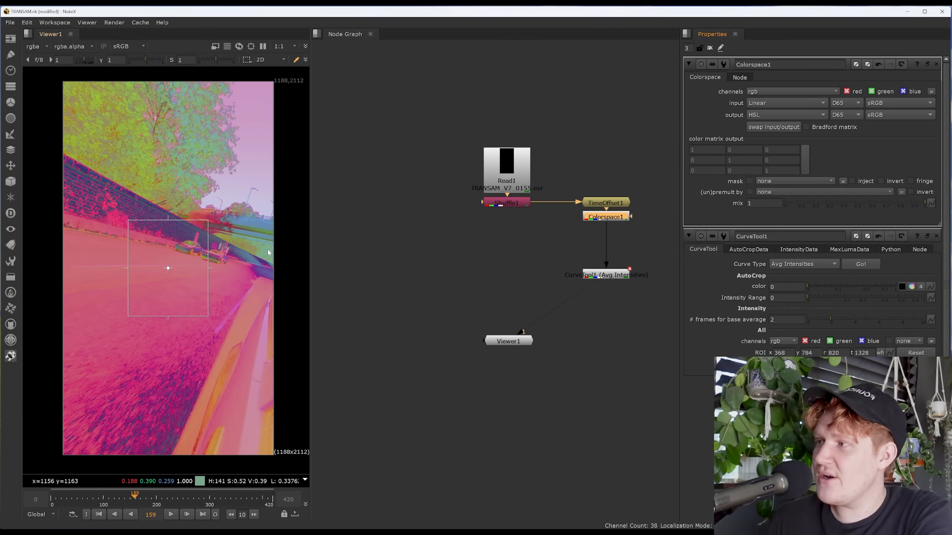
Examine the hue and lightness channels of the HSL image, scrub through several frames to frame 107, and restore the full-colour view.
key(r)
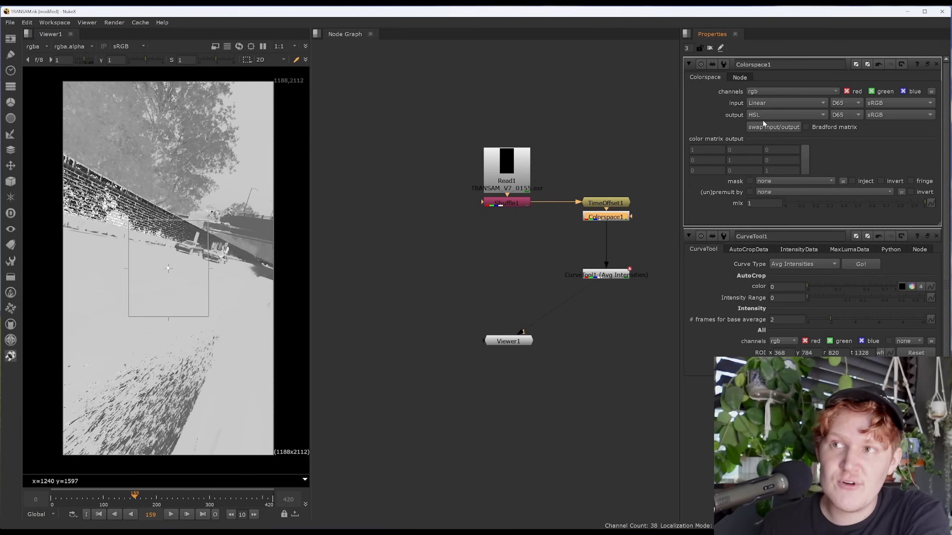
key(b)
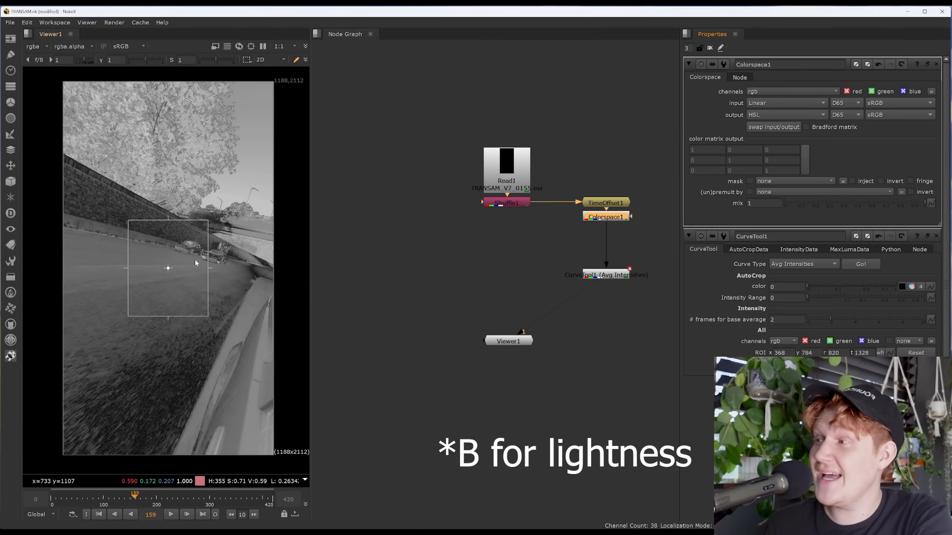
key(b)
click(80, 499)
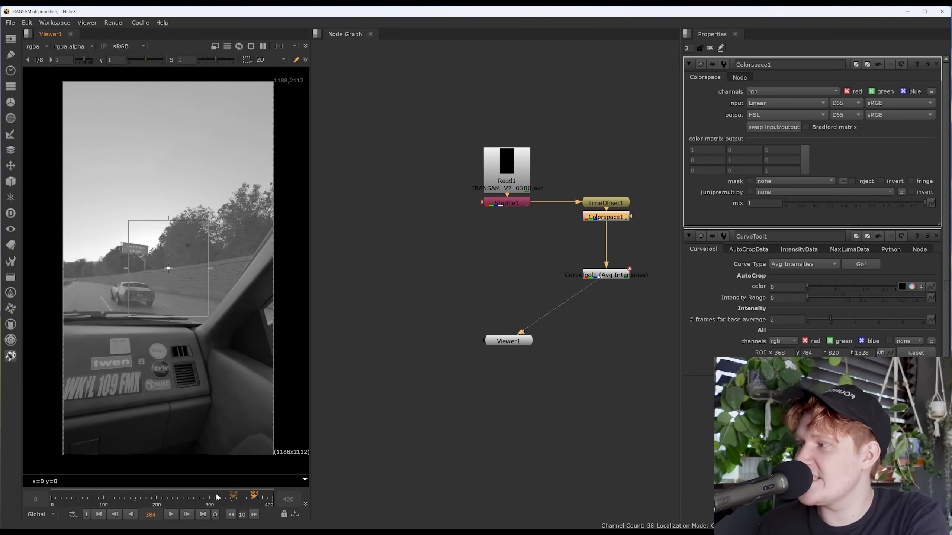
click(178, 498)
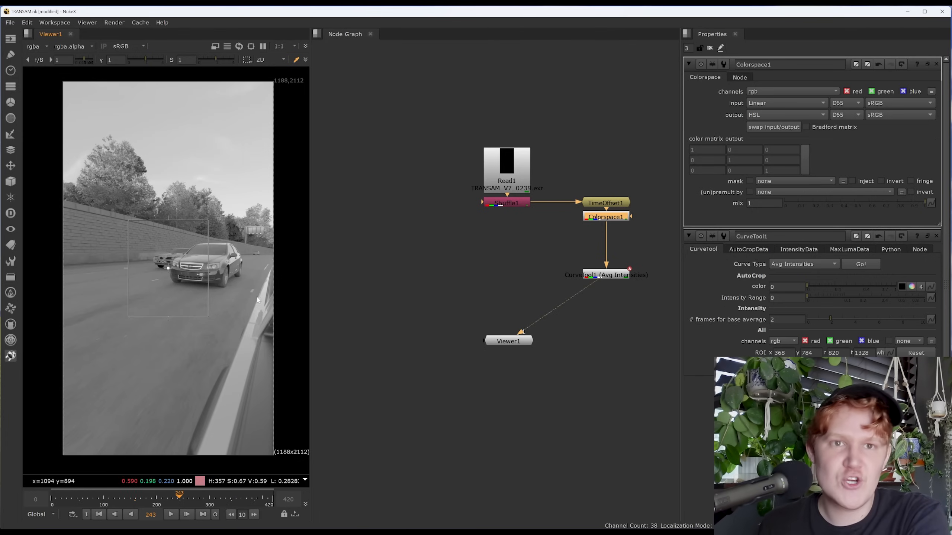
click(107, 498)
key(b)
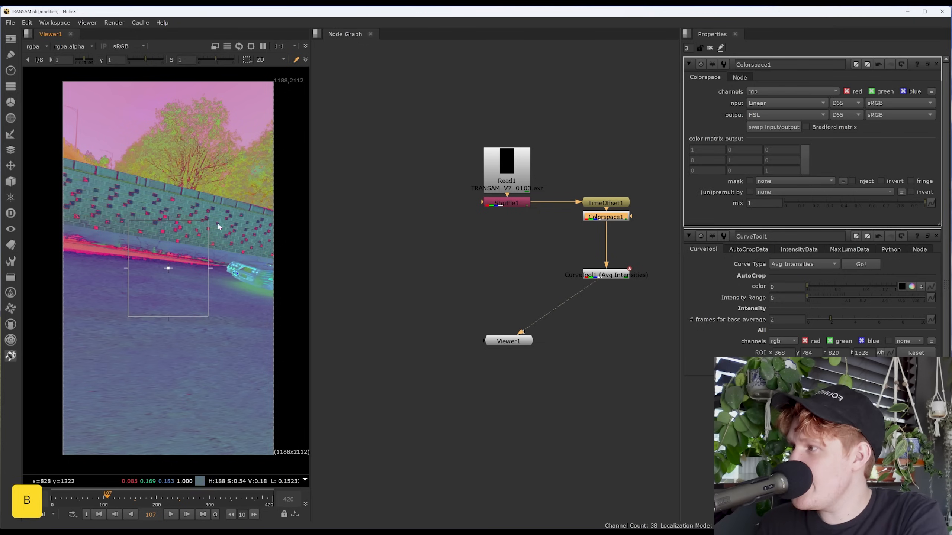
Insert a Shuffle node between Colorspace1 and CurveTool1, routing the blue channel into both the red and green outputs.
drag(622, 275, 623, 283)
click(639, 244)
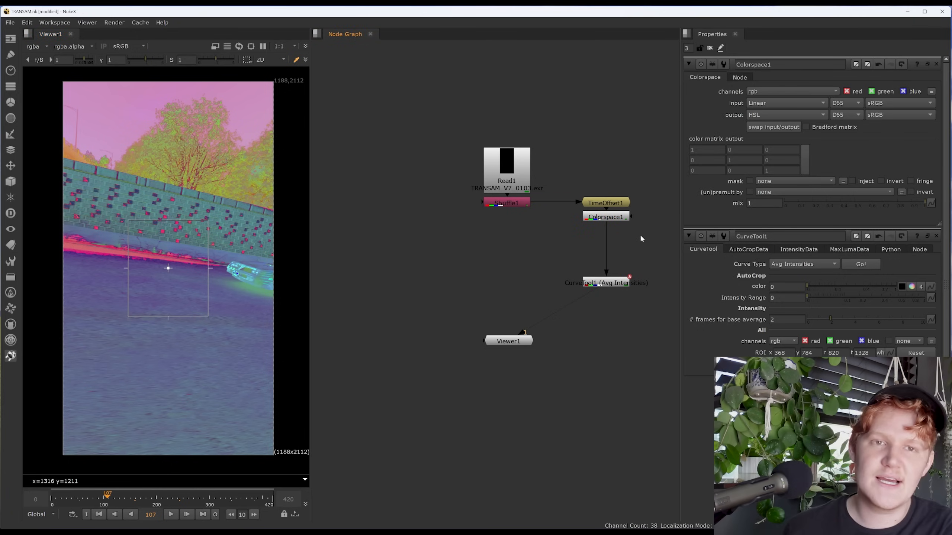
click(608, 219)
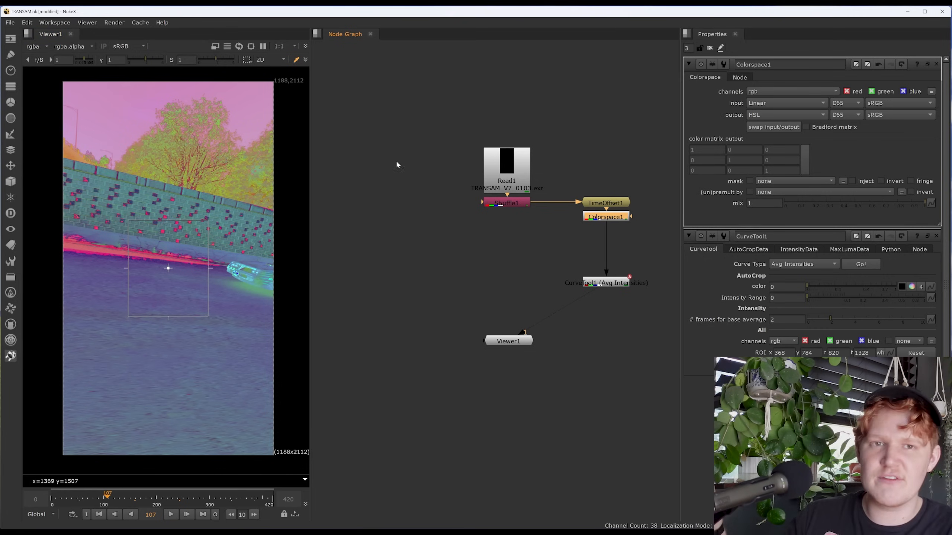
key(Tab)
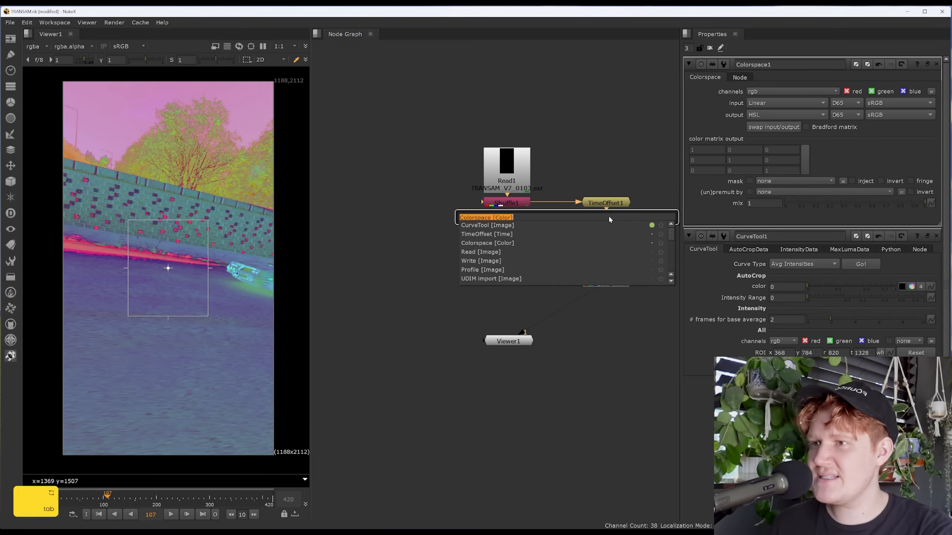
text(shuffle [Channel)
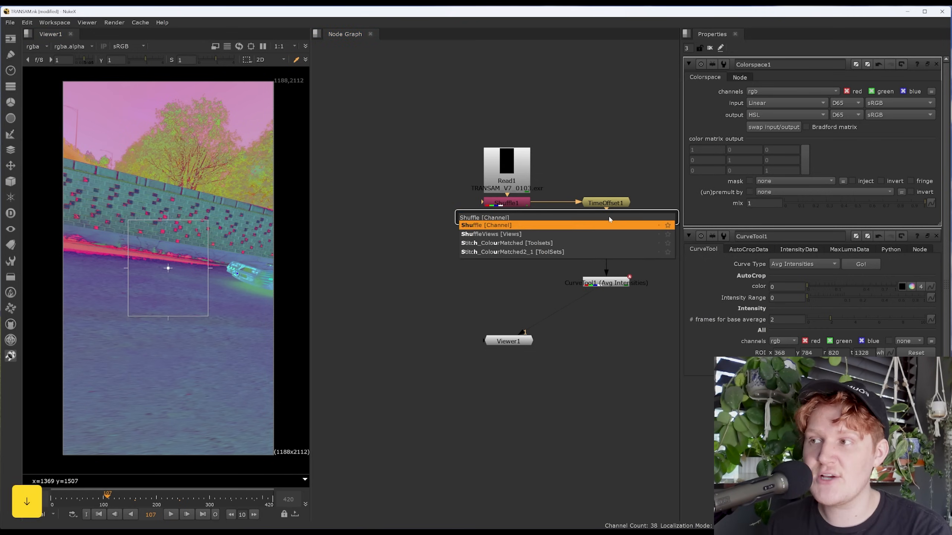
key(Return)
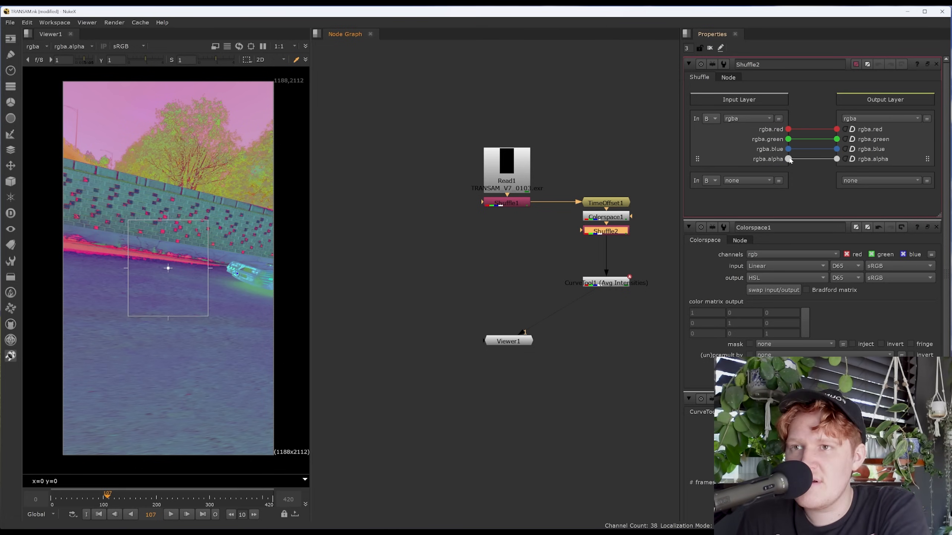
drag(788, 149, 837, 130)
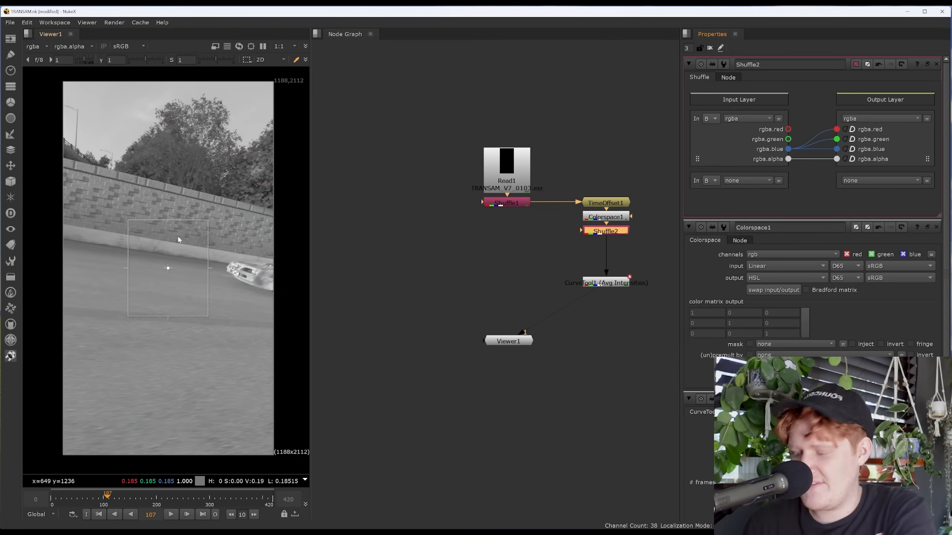
Compare the shuffled image's blue and red channels in the viewer, then restore the node graph's larger area.
key(b)
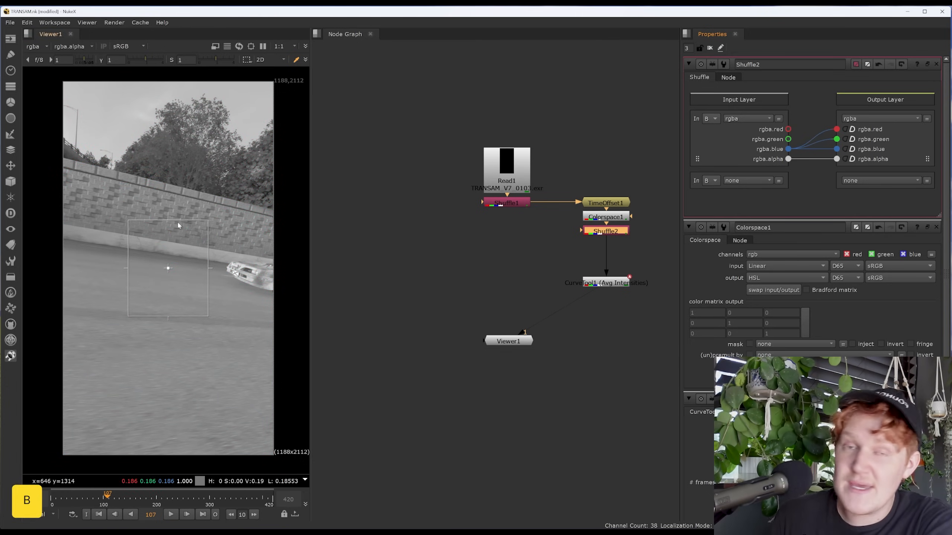
drag(311, 152, 534, 152)
key(b)
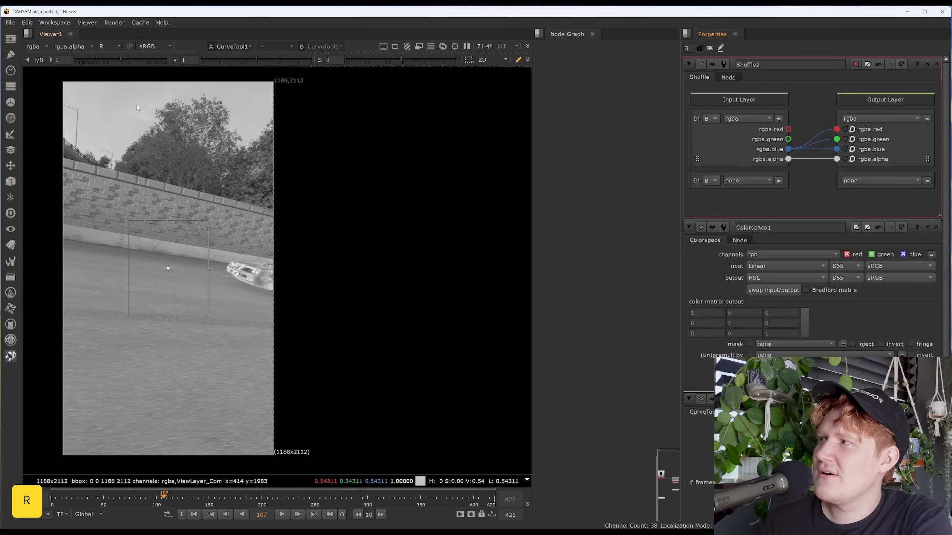
drag(534, 152, 290, 152)
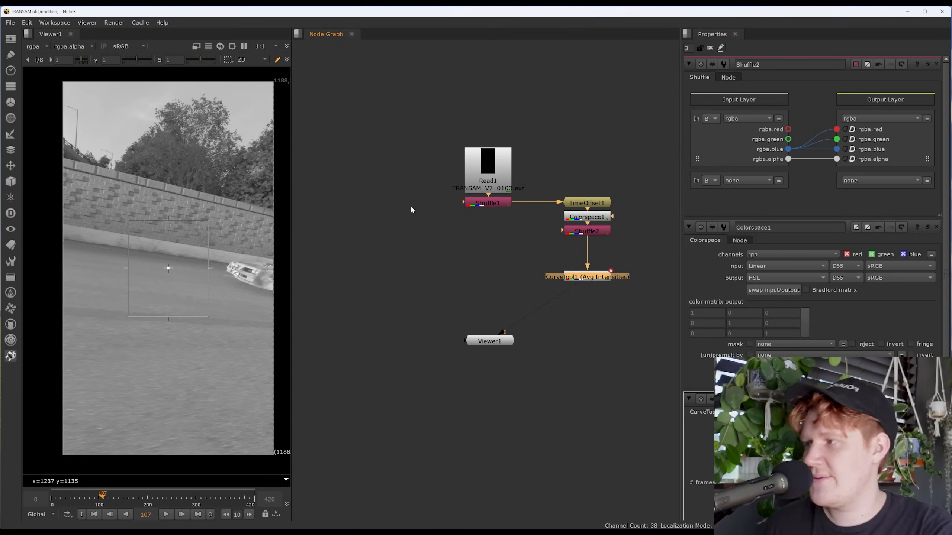
Show only CurveTool1's properties and bring the timeline to frame 1.
key(Return)
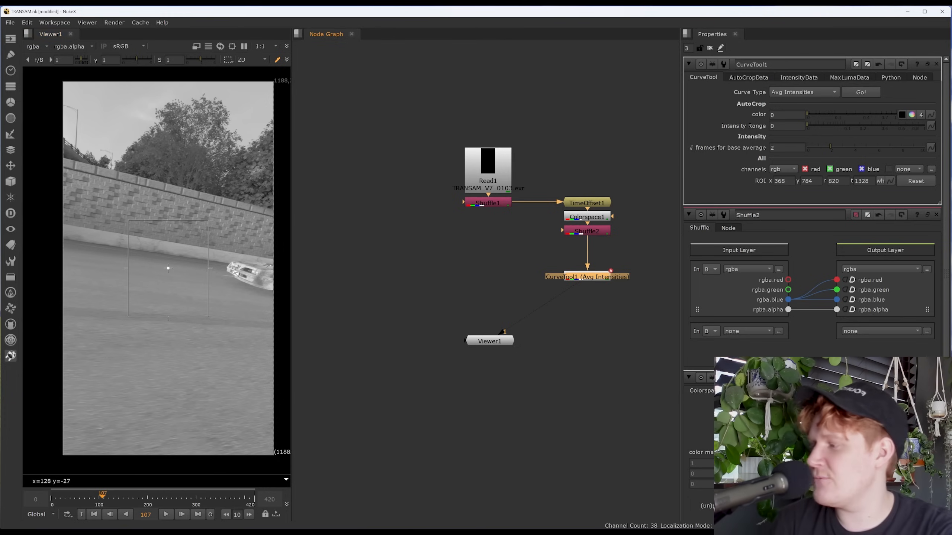
click(53, 499)
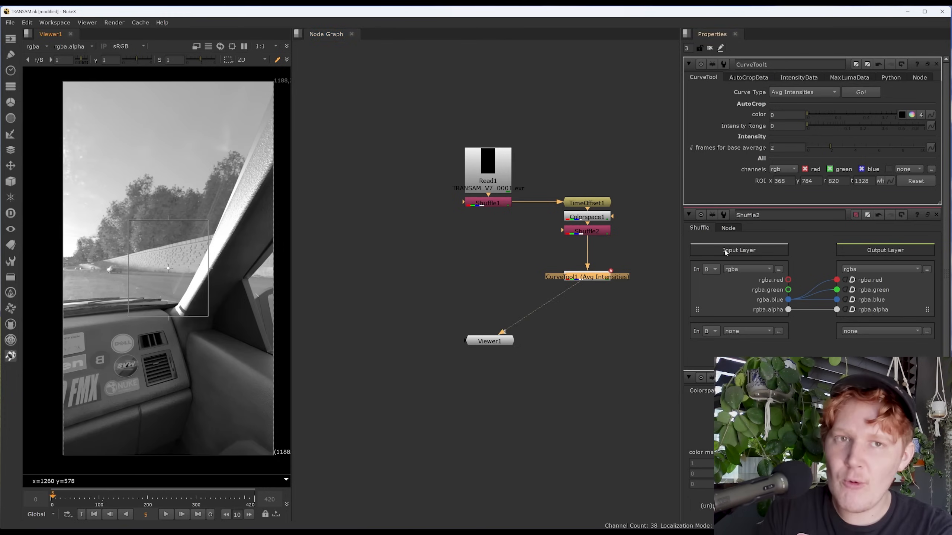
click(710, 48)
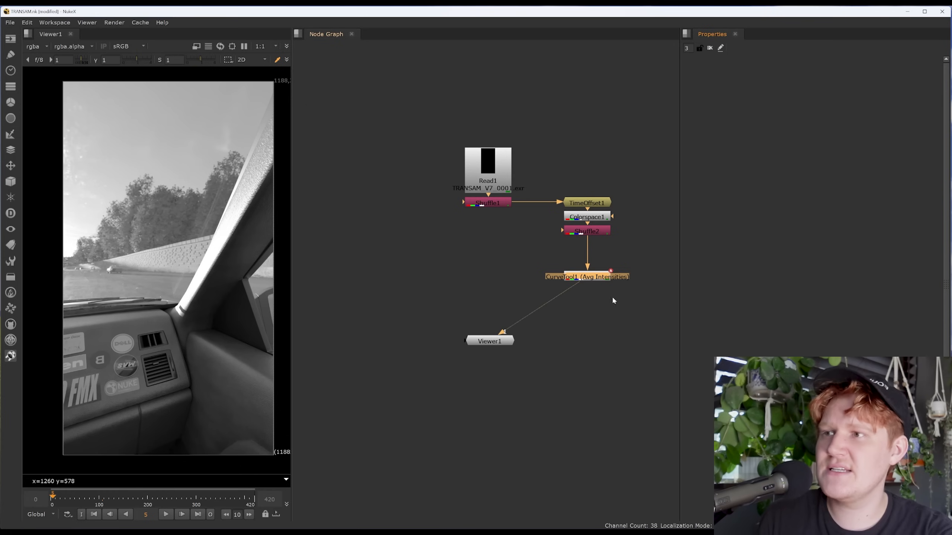
double_click(597, 276)
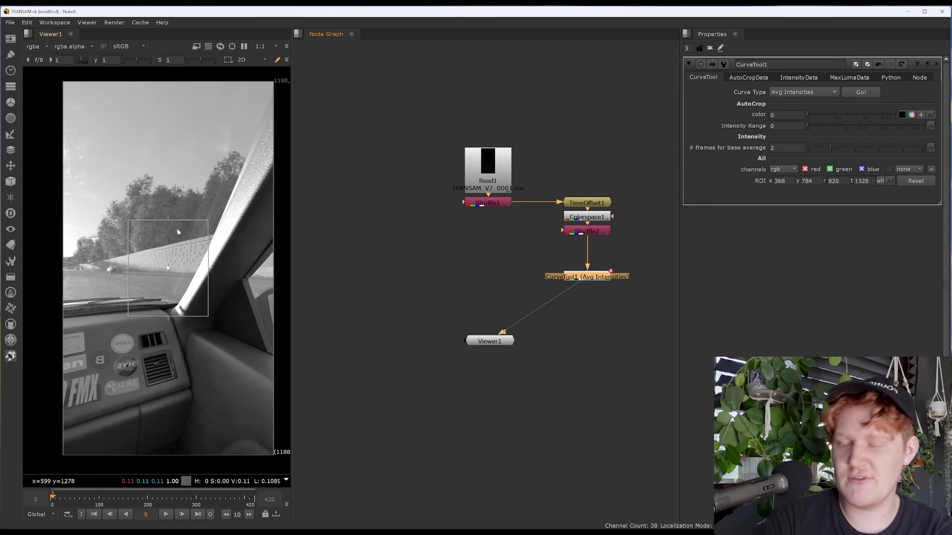
key(Left)
key(Left)
key(Left)
key(Left)
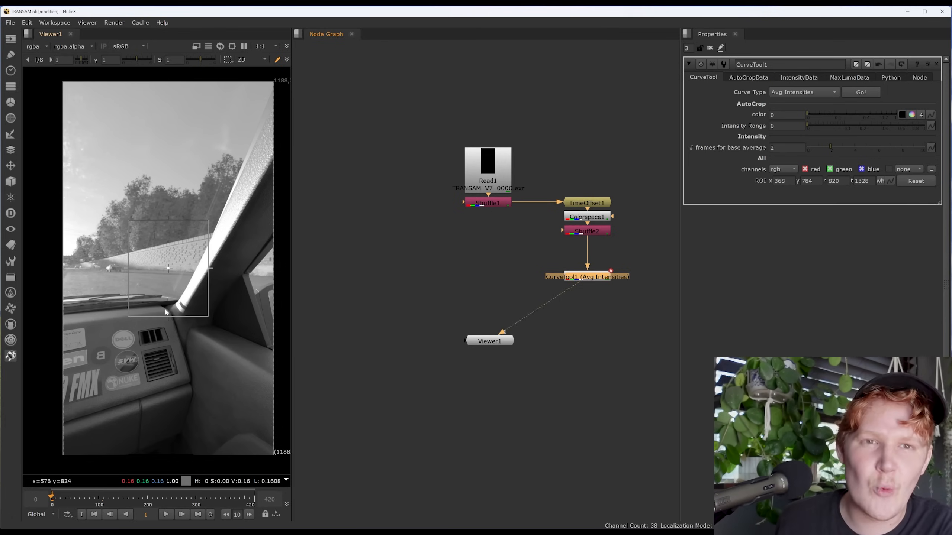
Set keys on CurveTool1's ROI x, y, r and t values at frame 1.
right_click(791, 181)
click(809, 183)
right_click(813, 181)
click(825, 184)
right_click(845, 181)
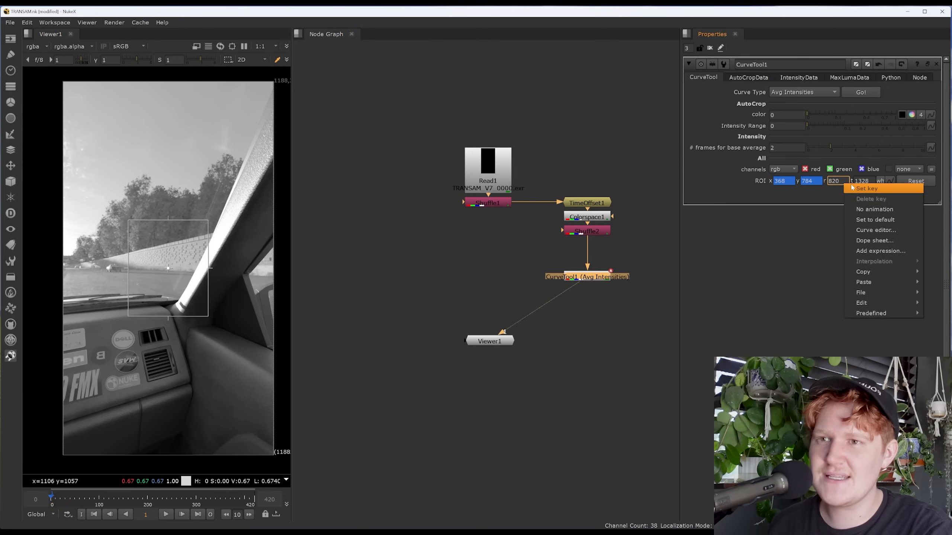
click(855, 184)
right_click(864, 184)
click(876, 187)
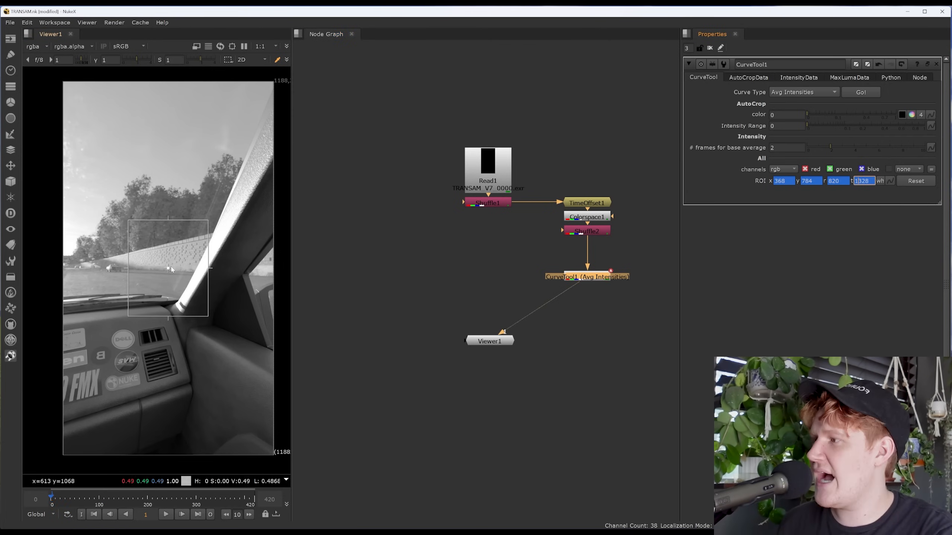
Fit the ROI over the dashboard vents at frame 1, about x 275.5, y 445.5, r 808.5, t 796.5, and play to frame 31.
drag(168, 271, 160, 359)
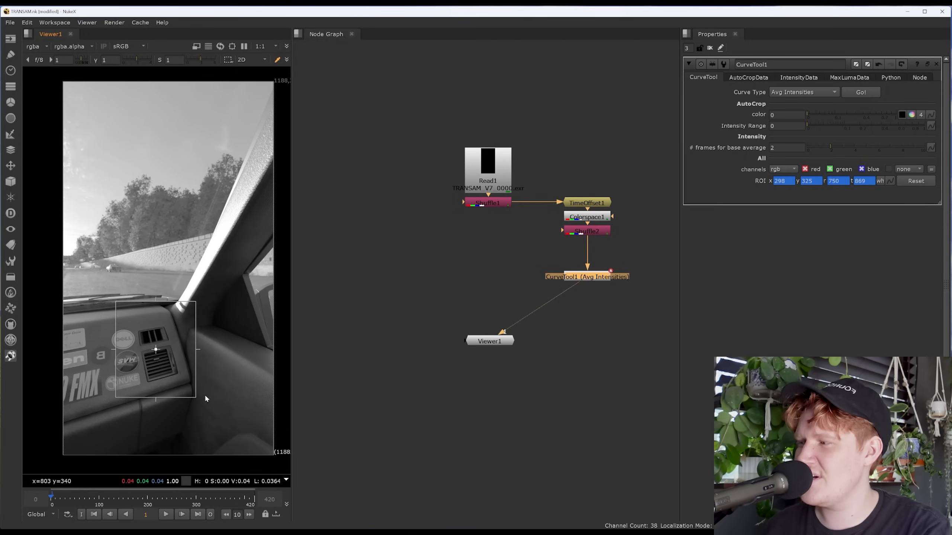
drag(196, 400, 210, 362)
drag(163, 332, 159, 343)
key(l)
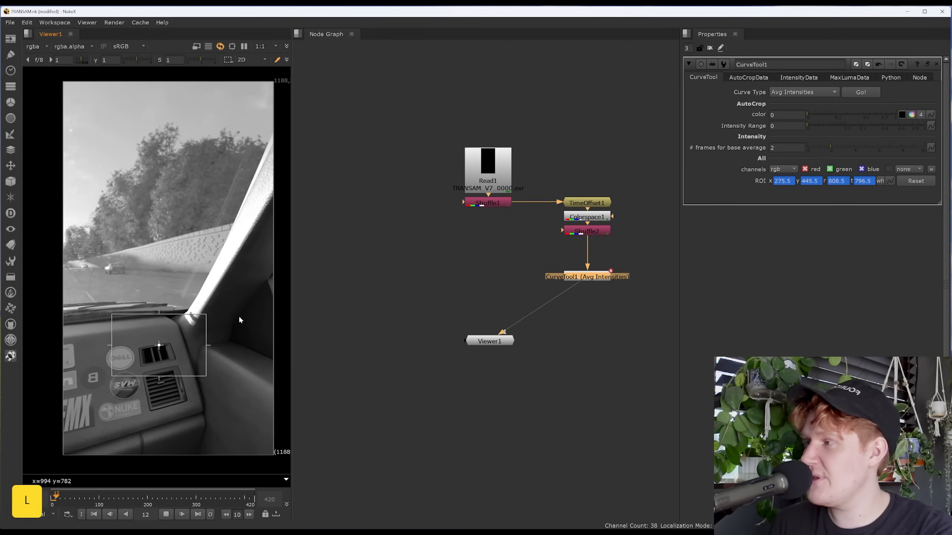
key(k)
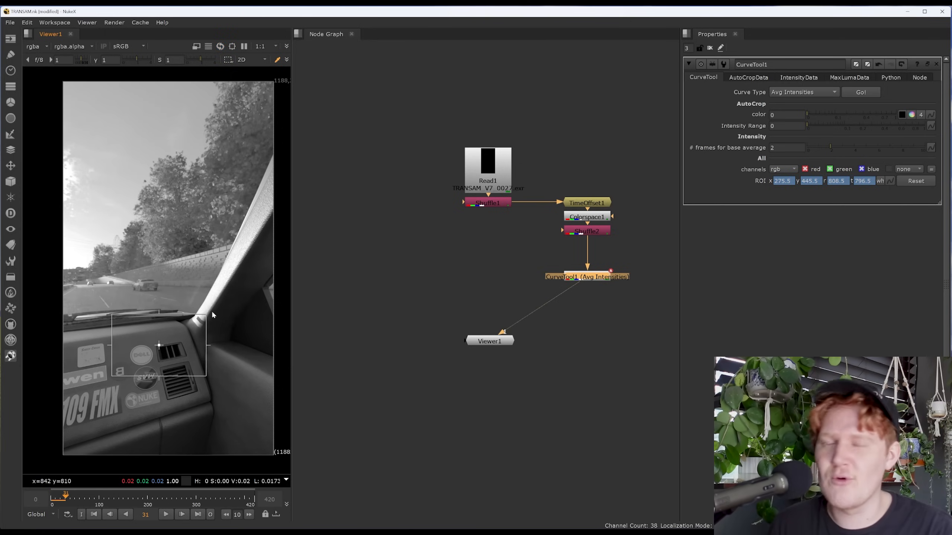
Play through the shot in short bursts from frame 31, repositioning the ROI at the stops to keep it on the subject.
drag(160, 346, 166, 355)
key(l)
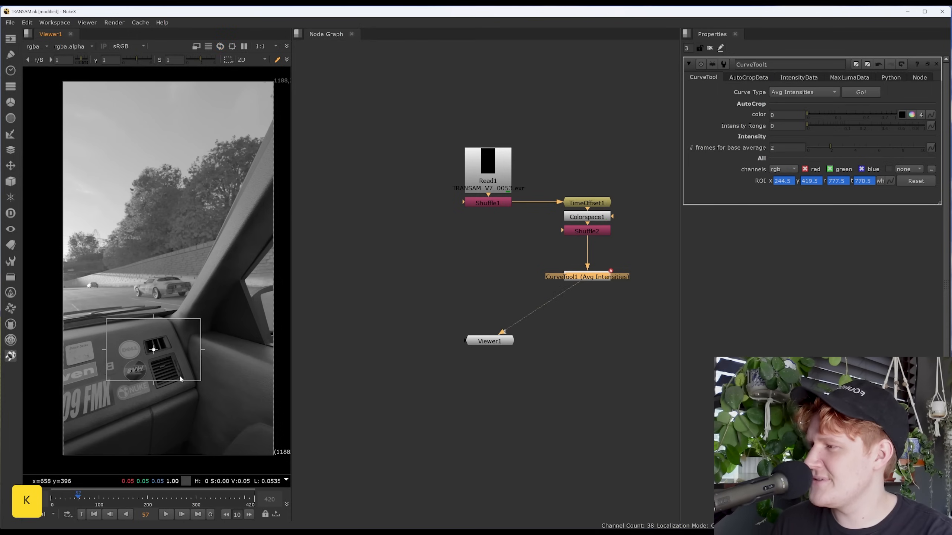
drag(153, 350, 202, 255)
key(l)
key(l)
key(k)
key(l)
key(k)
key(l)
key(k)
key(l)
key(k)
key(l)
key(k)
Refit the ROI around the car and keep it following the car through the middle of the shot.
key(ctrl)
ctrl+drag(249, 285, 153, 303)
key(l)
key(k)
key(l)
key(k)
key(l)
key(k)
key(l)
key(k)
key(l)
key(k)
key(l)
key(k)
key(l)
key(k)
key(l)
key(k)
key(l)
key(k)
Keep the ROI centred on the distant car through the last part of the shot, adjusting it at frame 414.
mouse_move(122, 282)
mouse_down()
mouse_move(142, 282)
mouse_move(132, 294)
mouse_up()
key(l)
key(k)
key(l)
key(k)
key(l)
key(k)
key(l)
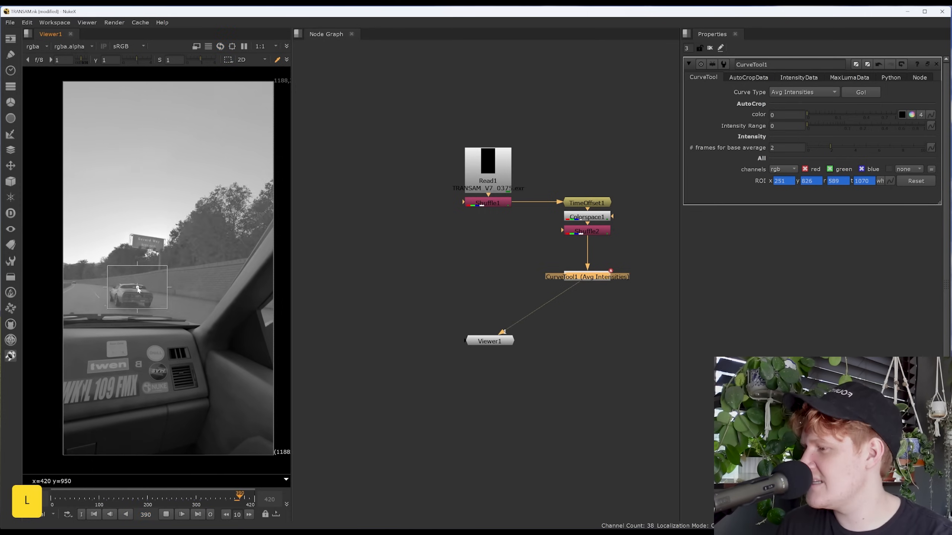
key(k)
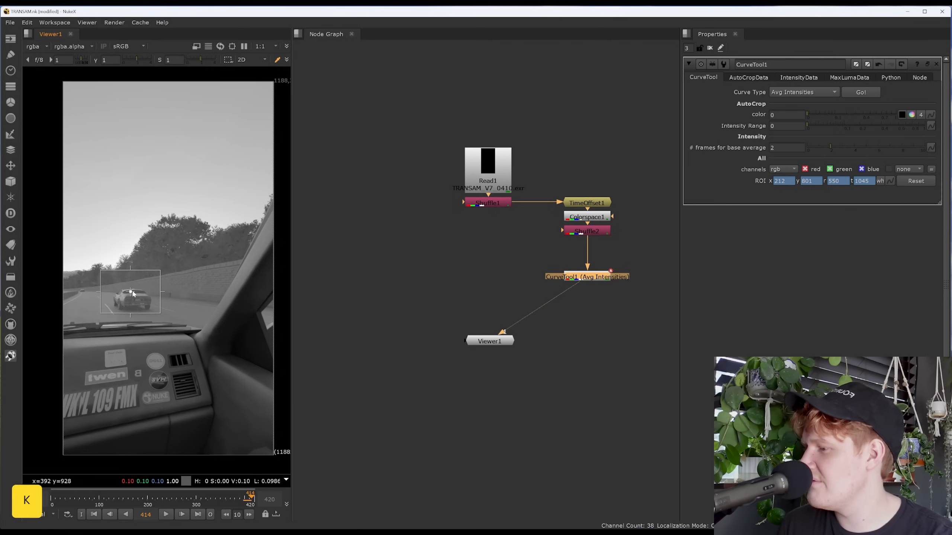
drag(133, 293, 133, 296)
key(Right)
Return to frame 1 and run CurveTool1's Avg Intensities analysis over the input range 4-424.
mouse_move(56, 498)
mouse_down()
mouse_move(151, 501)
mouse_move(53, 499)
mouse_up()
key(Left)
key(Left)
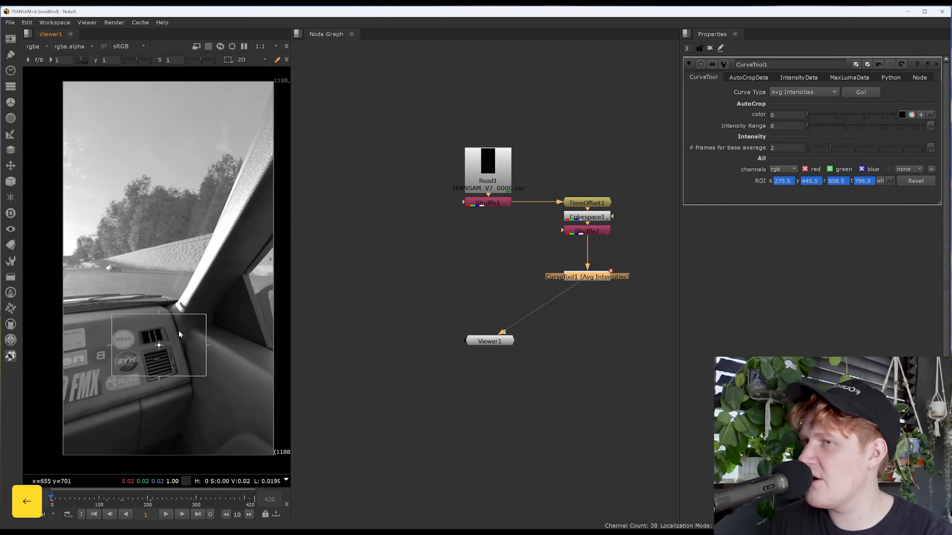
click(860, 93)
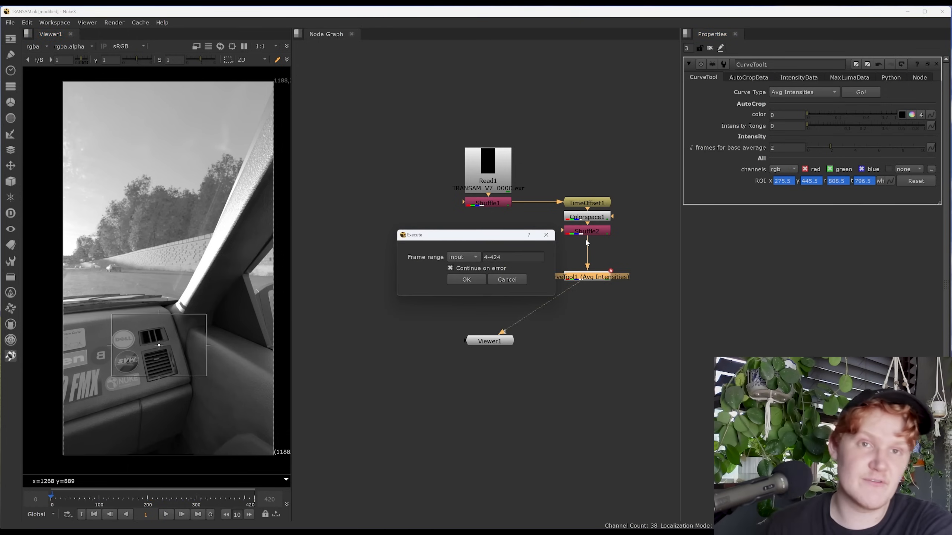
click(467, 278)
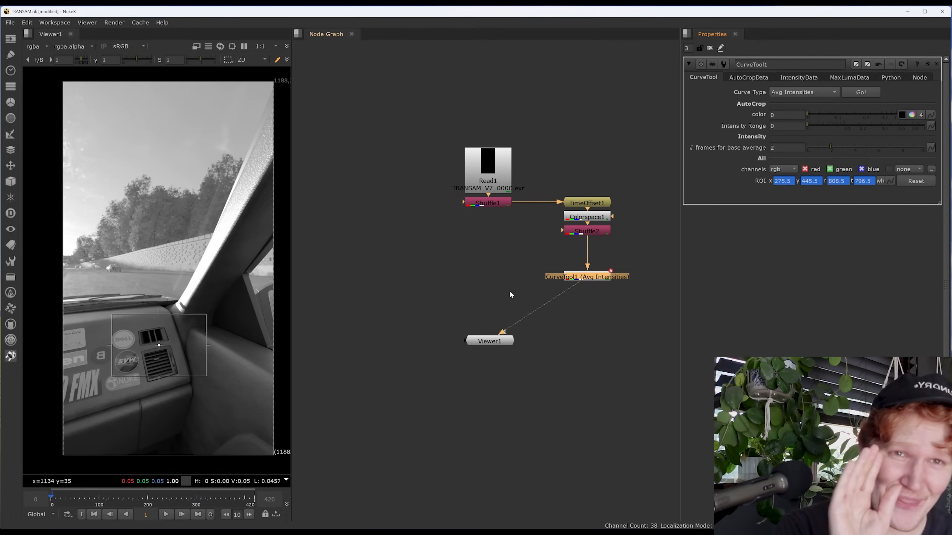
Add an Exposure node below Shuffle1, view it, and place it beside CurveTool1 on the main branch.
drag(631, 156, 555, 315)
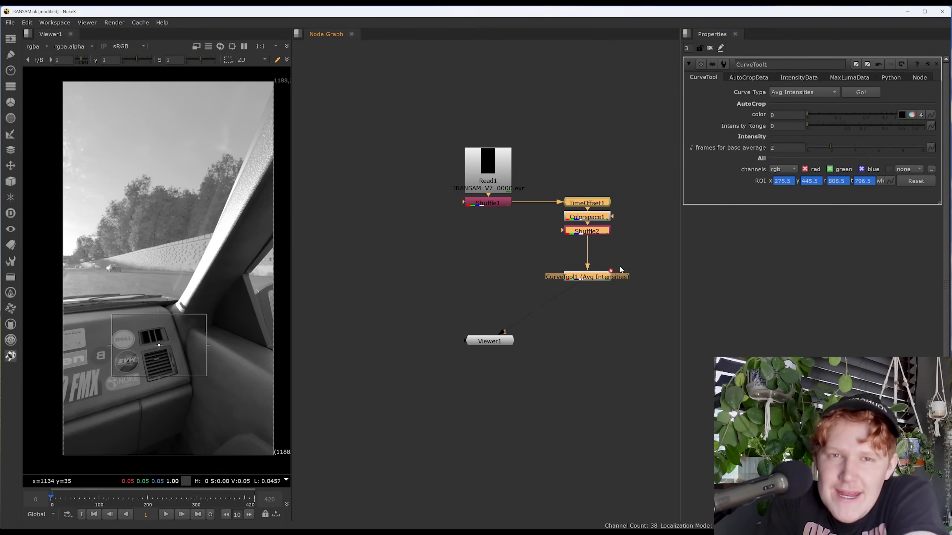
click(455, 276)
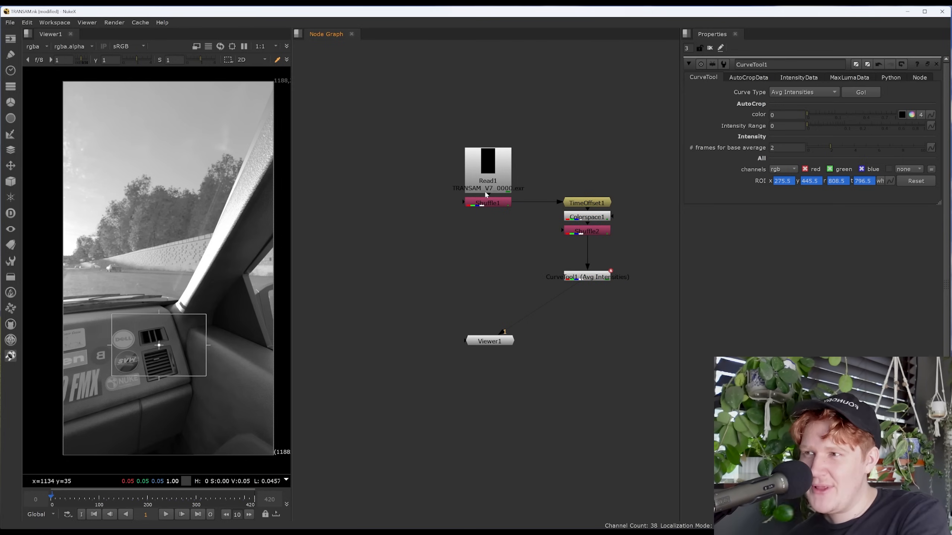
click(492, 206)
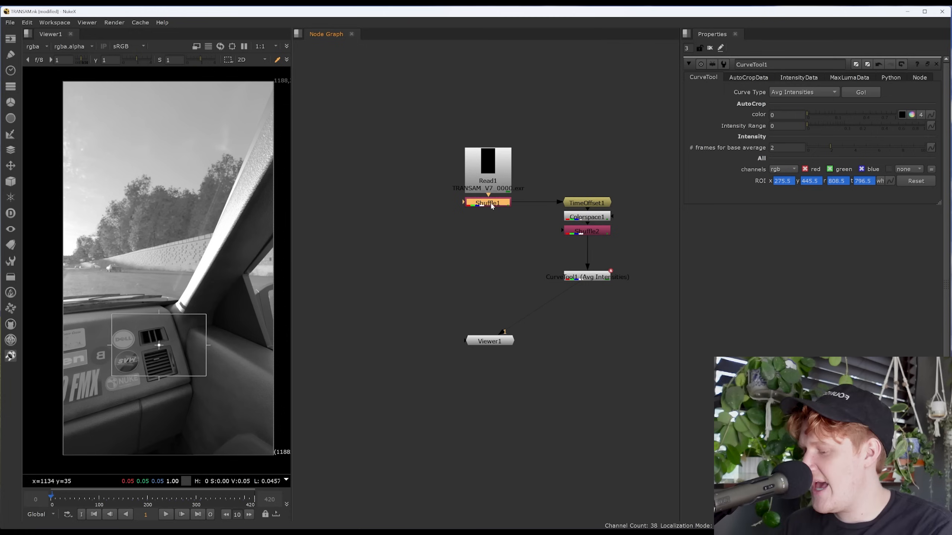
key(Tab)
text(expo)
key(Return)
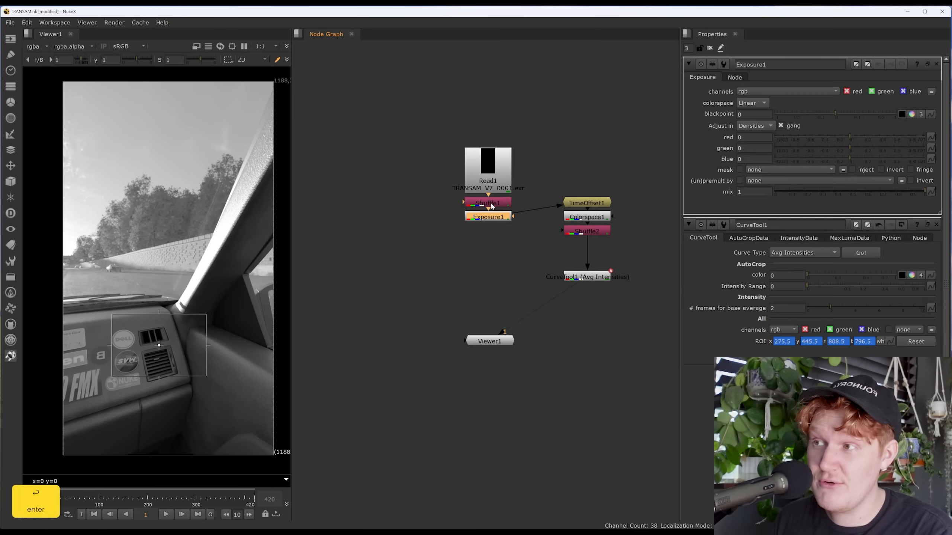
key(1)
drag(491, 220, 499, 279)
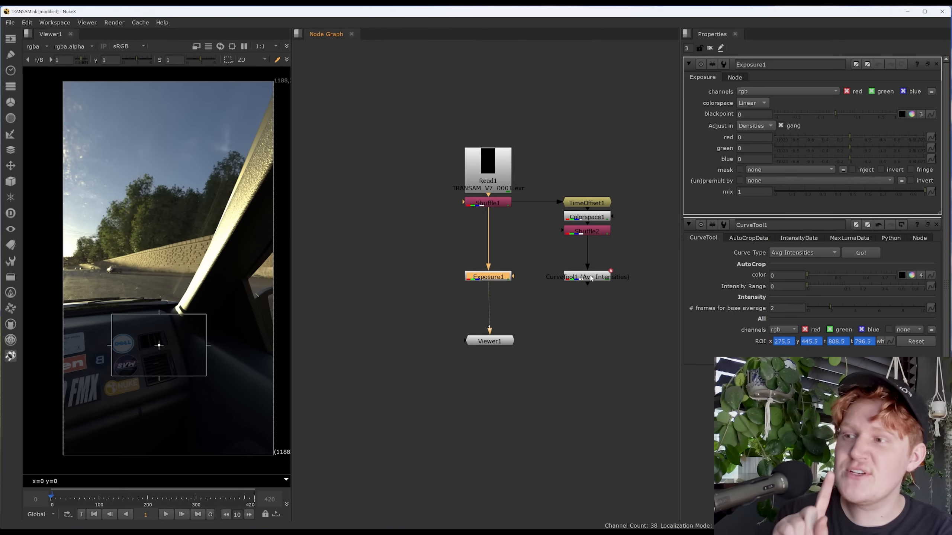
Open the CurveTool1 and Exposure1 properties together and set Exposure1 to adjust in Lights.
double_click(592, 279)
double_click(493, 276)
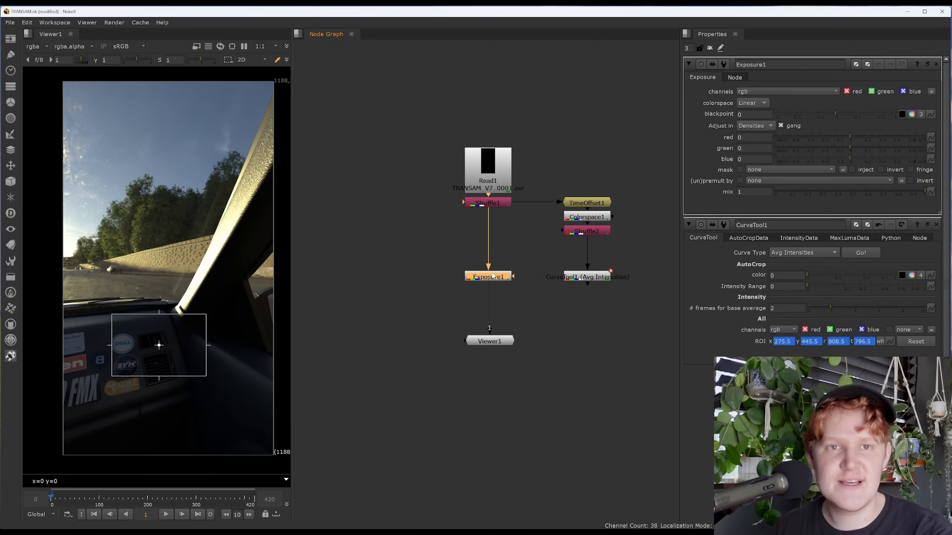
double_click(585, 276)
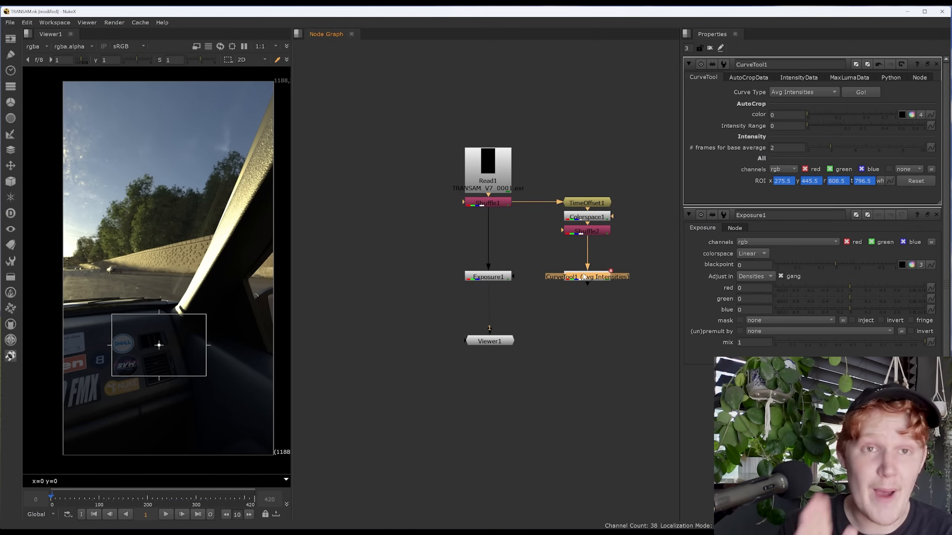
double_click(489, 278)
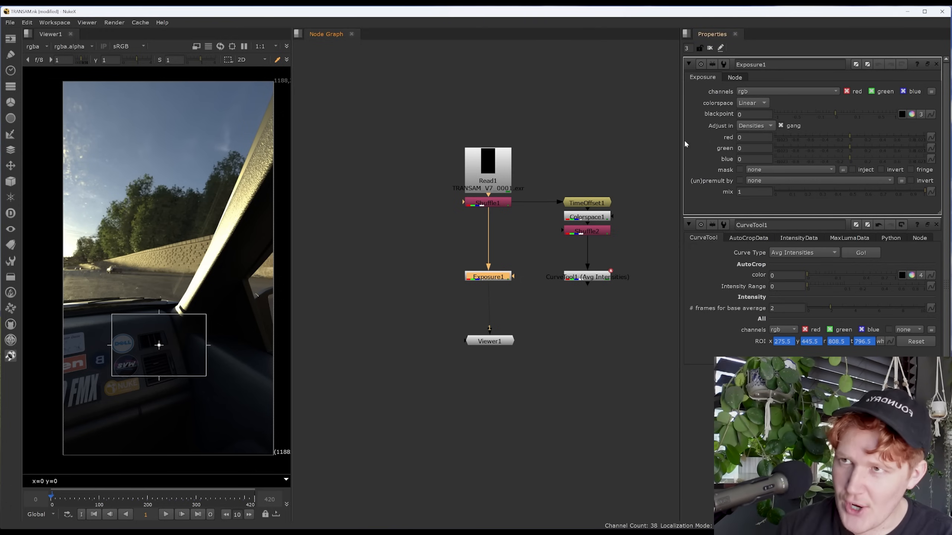
click(754, 126)
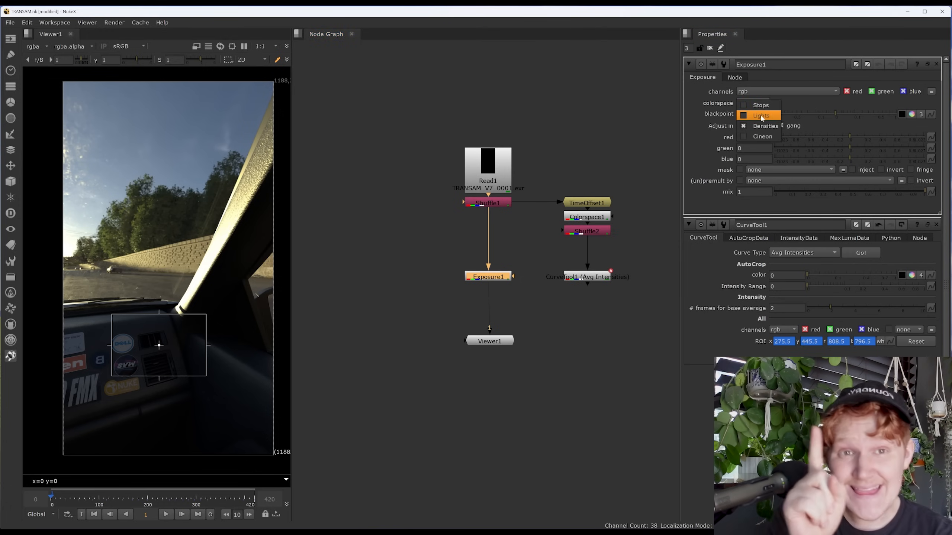
click(761, 116)
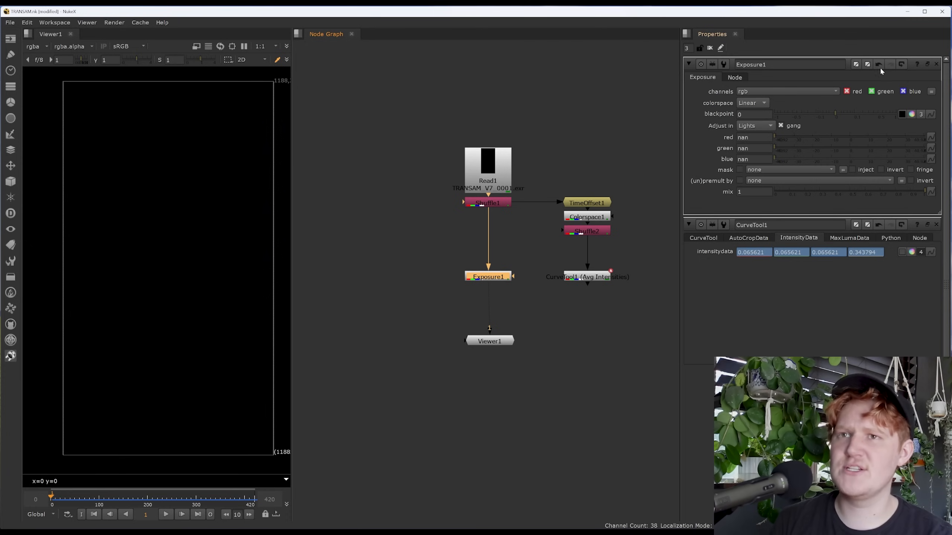
Replace the Exposure node on the main branch with a fresh one below Shuffle1 and set it to adjust in Lights.
key(Delete)
key(Tab)
text(ex)
key(Return)
drag(506, 256, 492, 279)
click(749, 126)
click(753, 144)
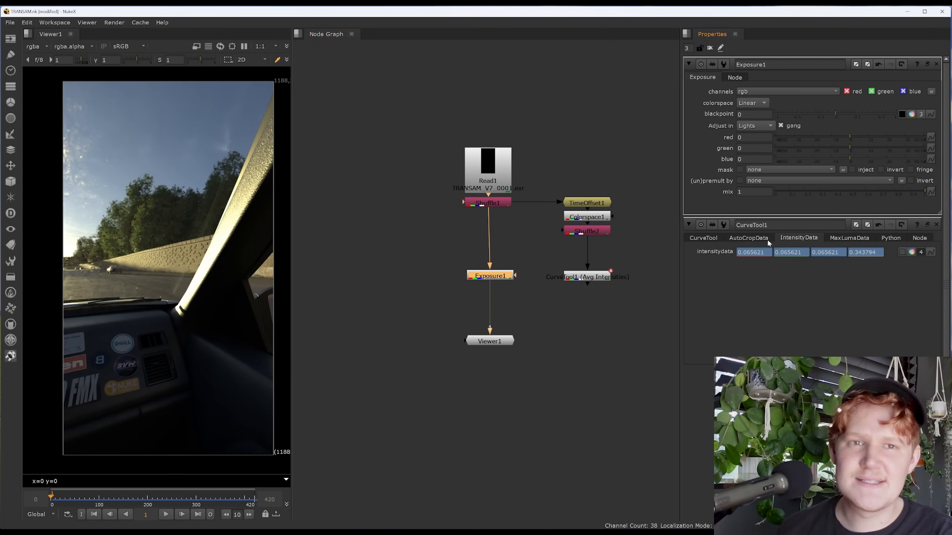
Link CurveTool1's third intensitydata value to the red value of Exposure1.
click(580, 320)
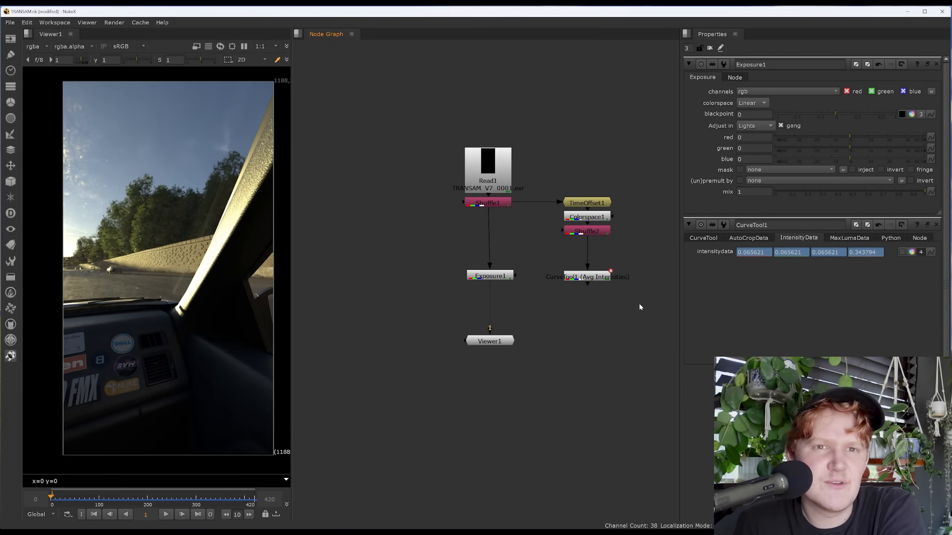
double_click(584, 278)
double_click(504, 276)
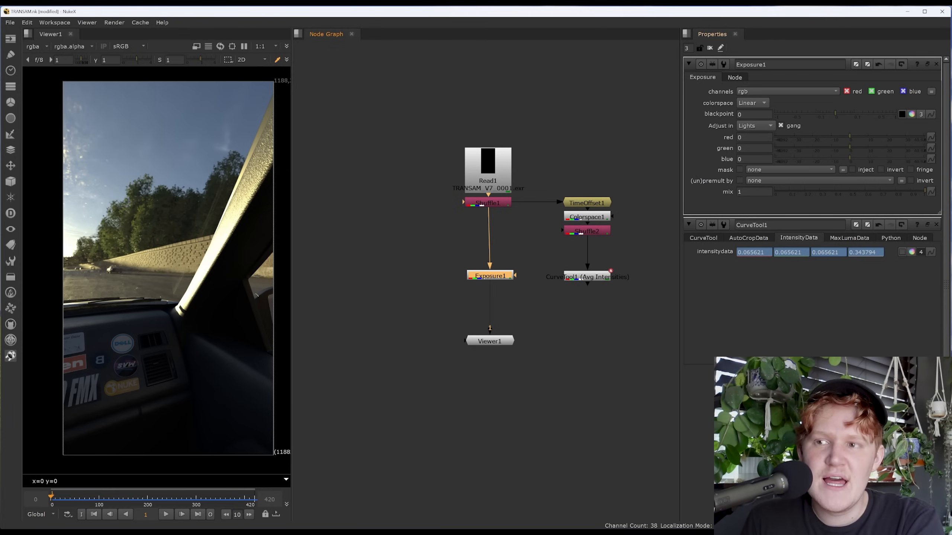
double_click(766, 252)
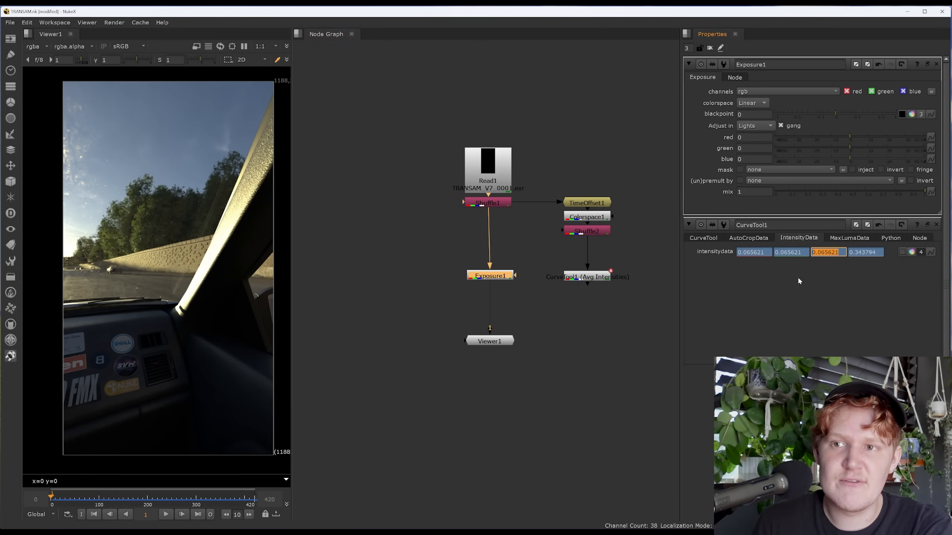
click(589, 278)
drag(581, 277, 582, 276)
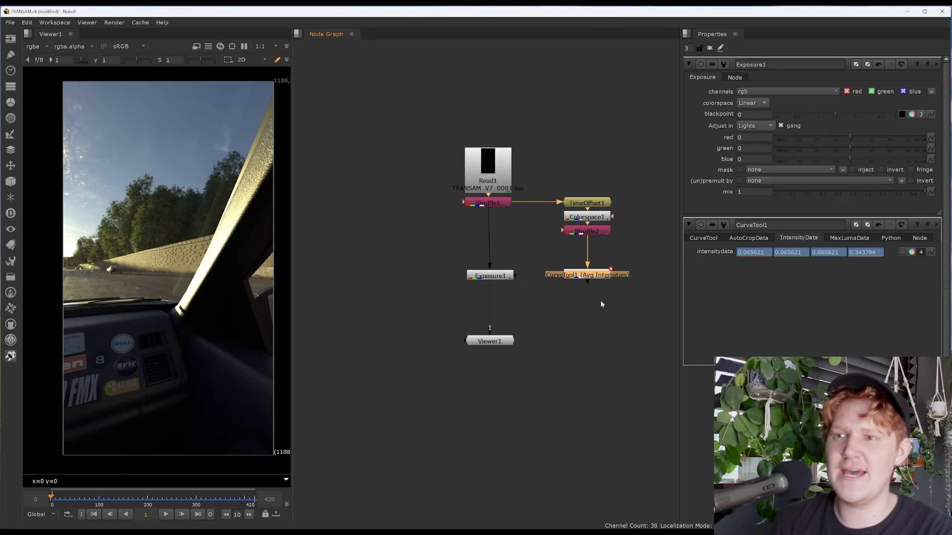
ctrl+click(828, 252)
ctrl+drag(831, 212, 755, 139)
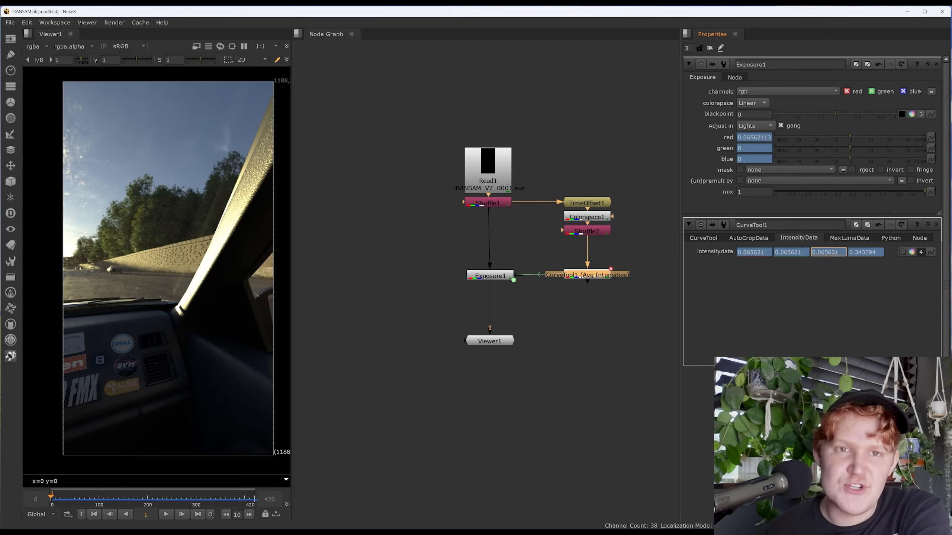
mouse_move(828, 256)
ctrl+mouse_down()
mouse_move(815, 207)
mouse_move(756, 152)
mouse_move(817, 247)
ctrl+mouse_up()
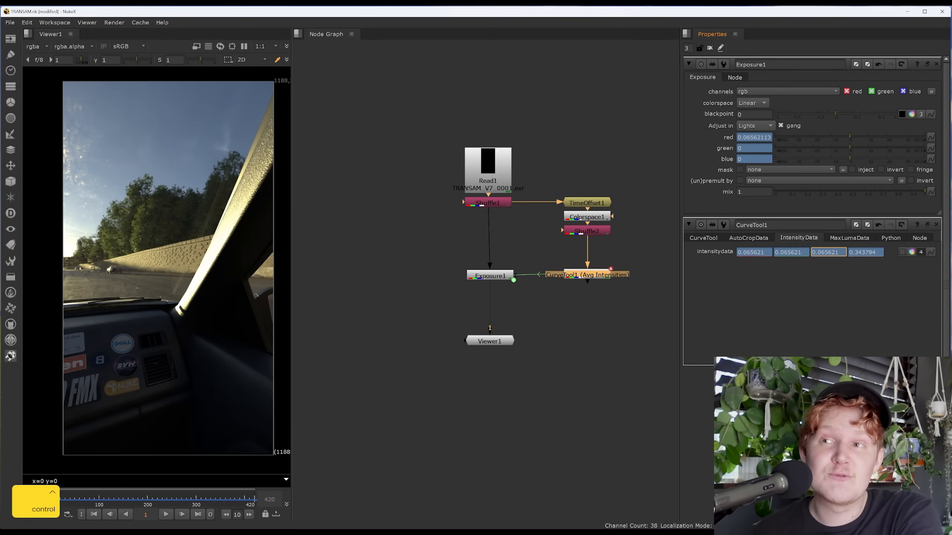
Carry the linked red value over to the green and blue values of Exposure1.
drag(765, 138, 727, 139)
click(765, 137)
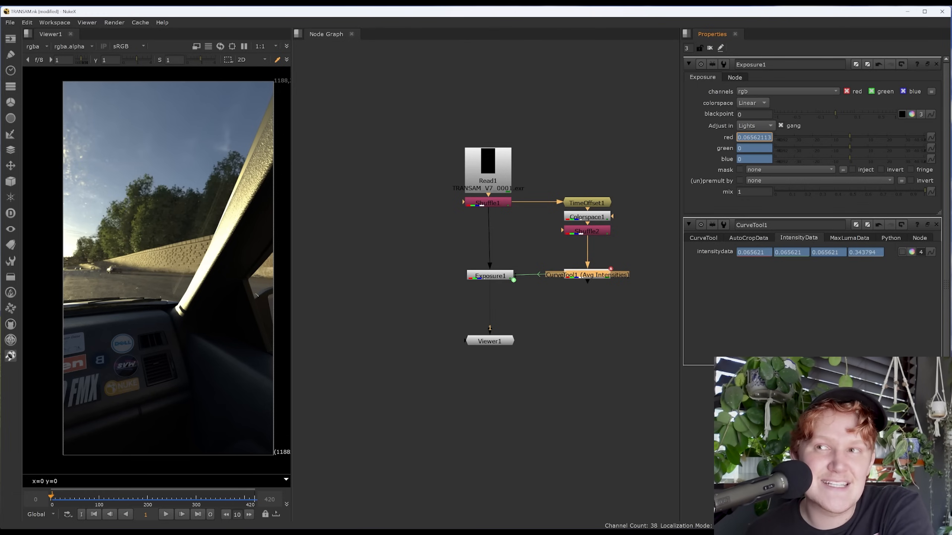
ctrl+drag(757, 138, 758, 161)
Edit the expression of Exposure1's red value to (parent.CurveTool1.intensitydata.b - .5).
right_click(755, 137)
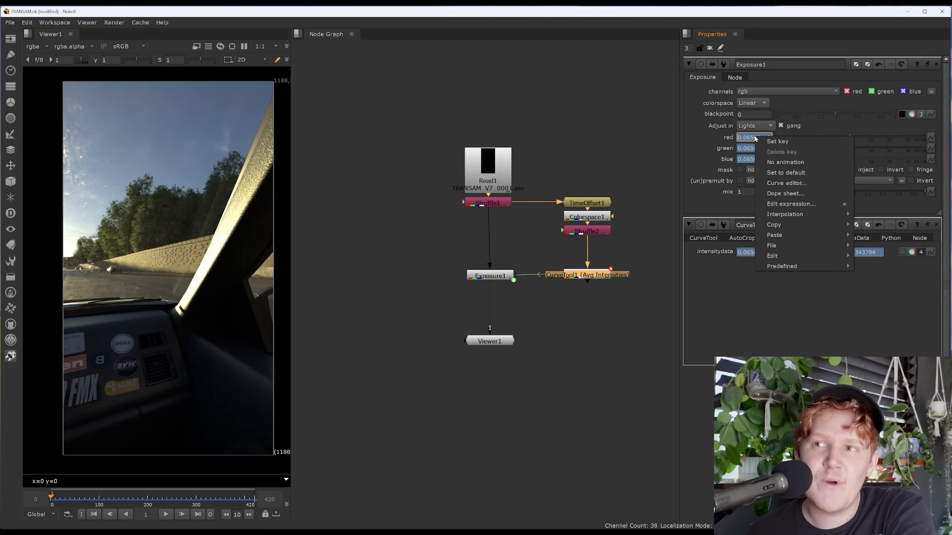
click(791, 204)
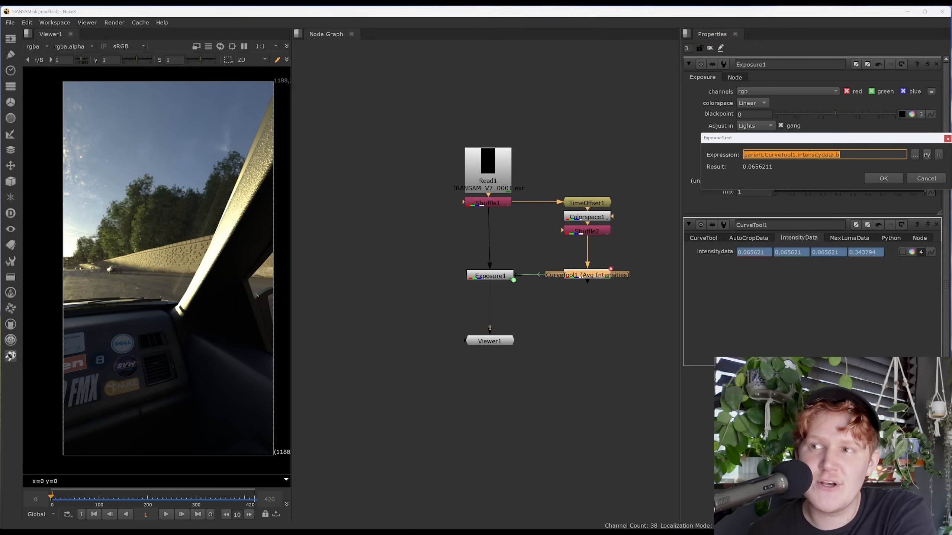
drag(806, 142, 629, 183)
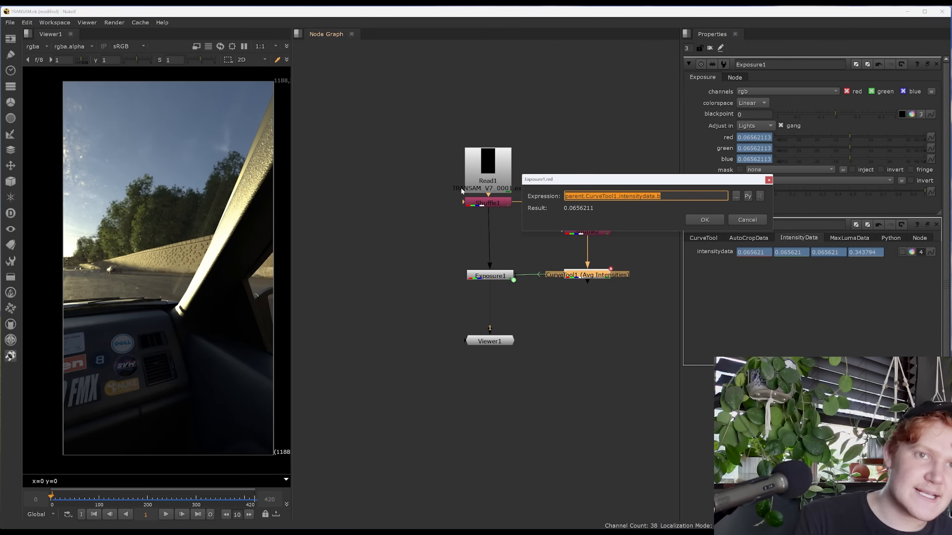
triple_click(621, 196)
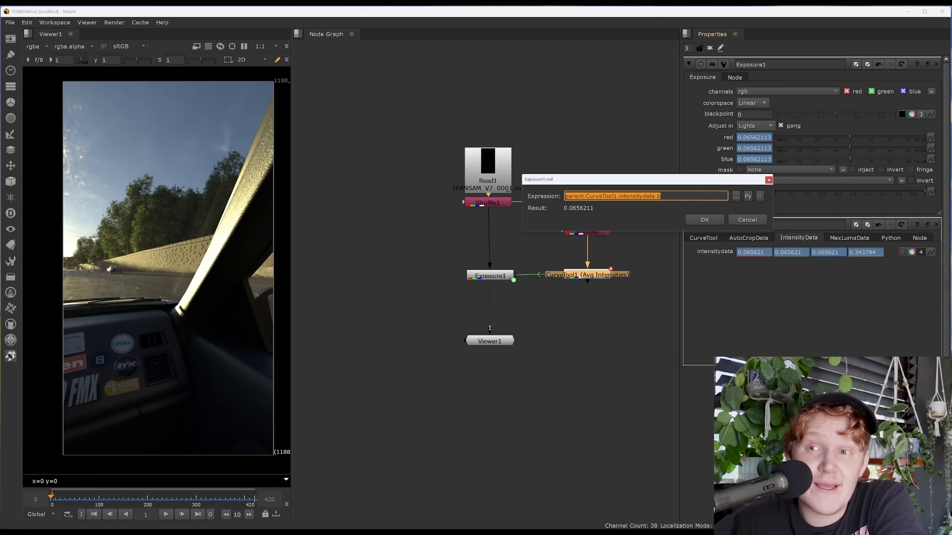
double_click(826, 252)
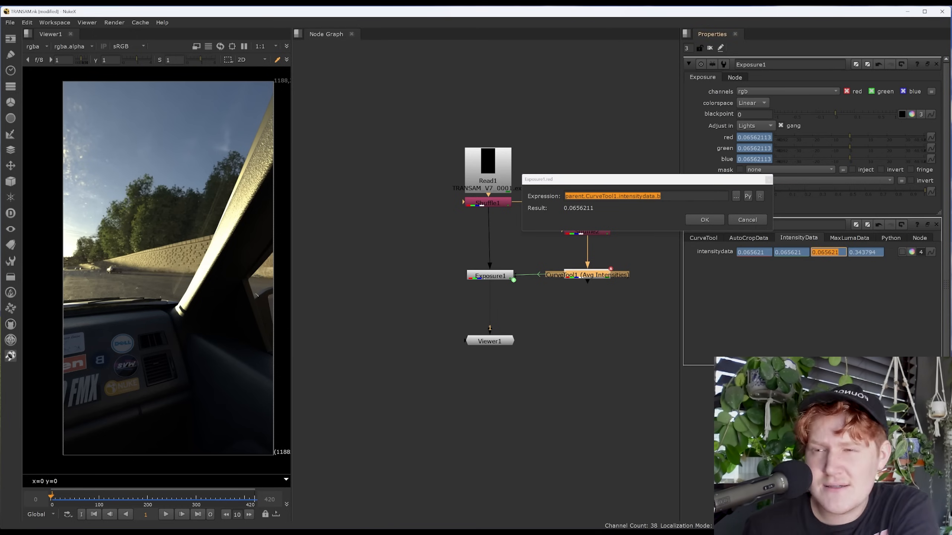
click(593, 208)
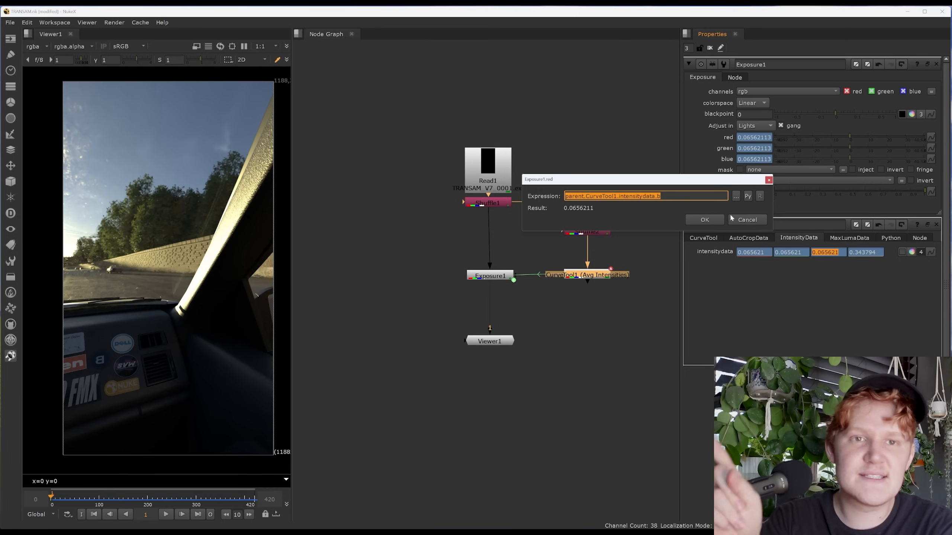
click(754, 253)
drag(662, 196, 565, 196)
click(660, 196)
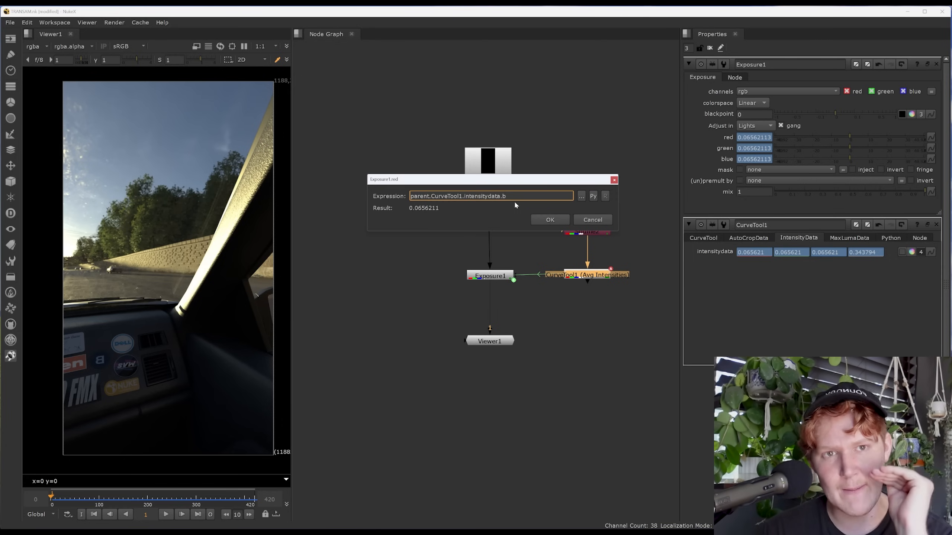
text(- )
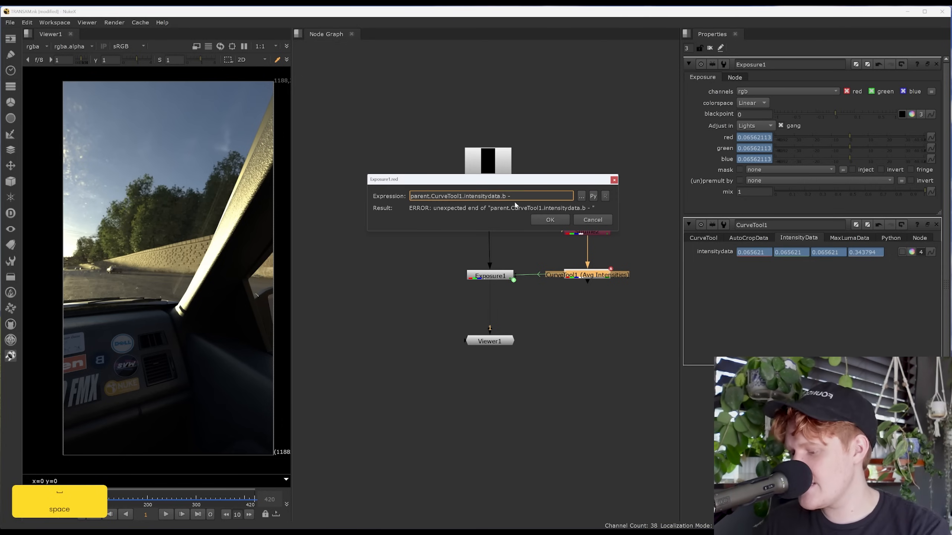
text(.5)
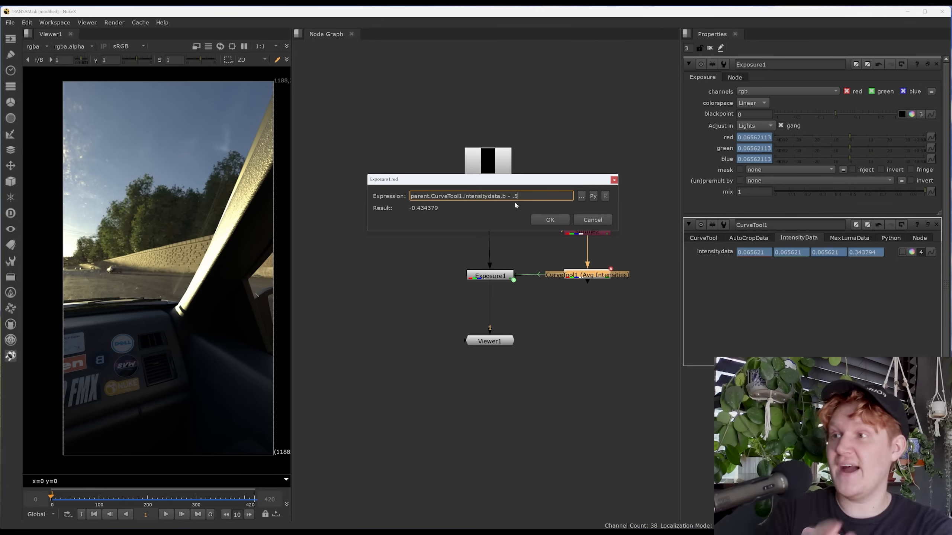
text())
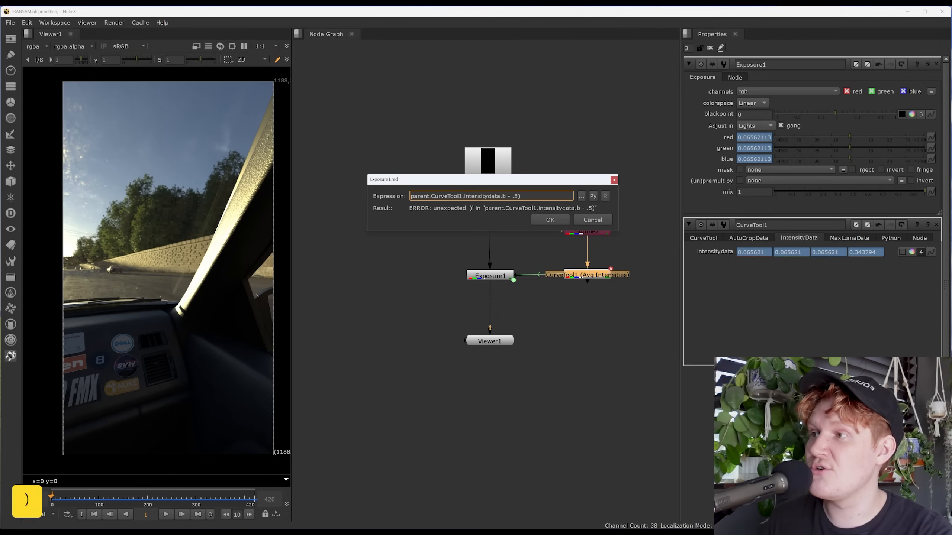
text(()
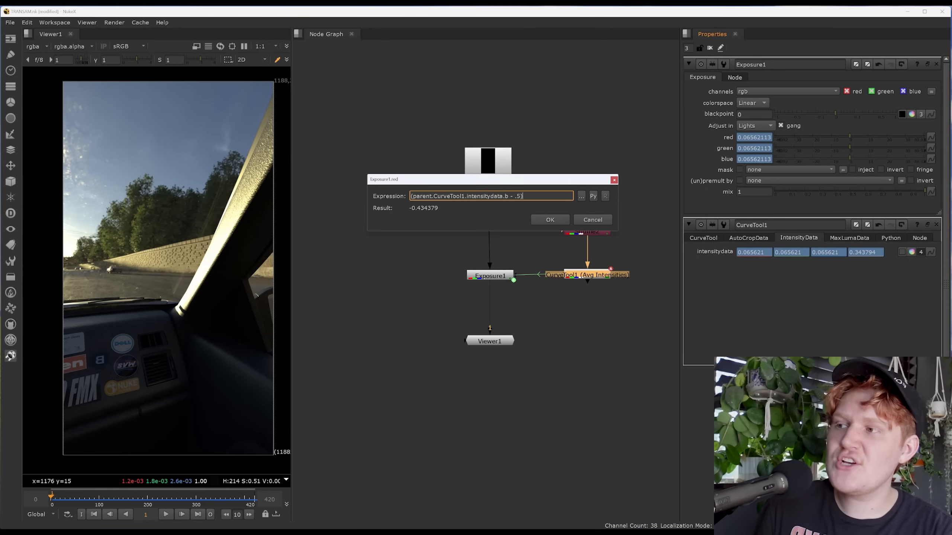
Extend the red expression to -((parent.CurveTool1.intensitydata.b - .5) * exponent(3)) * 20.
text(*)
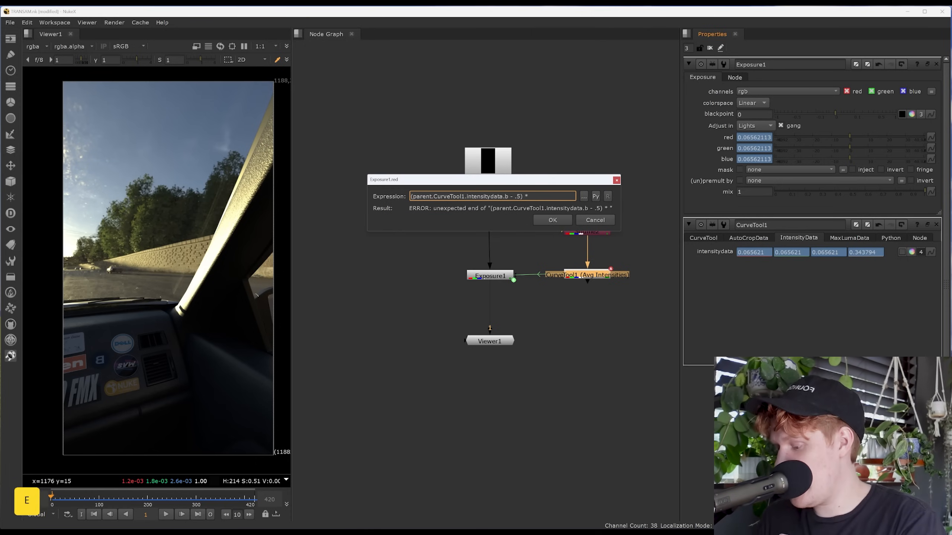
text( exponent(3))
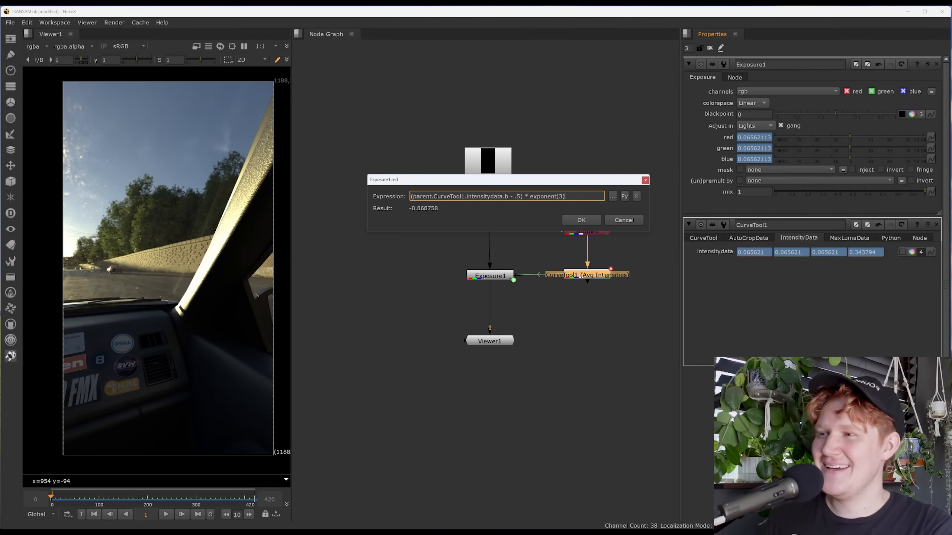
text())
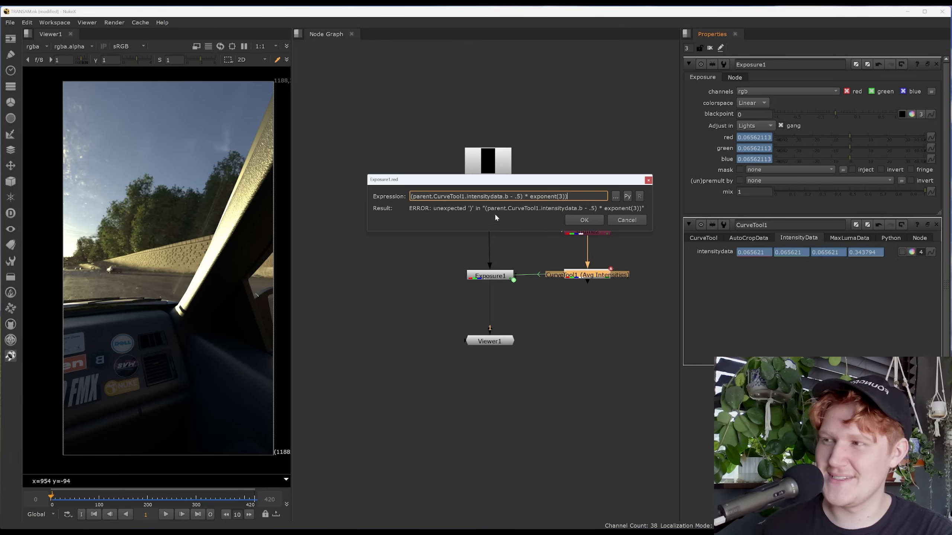
key(Home)
text(()
key(Left)
text(-)
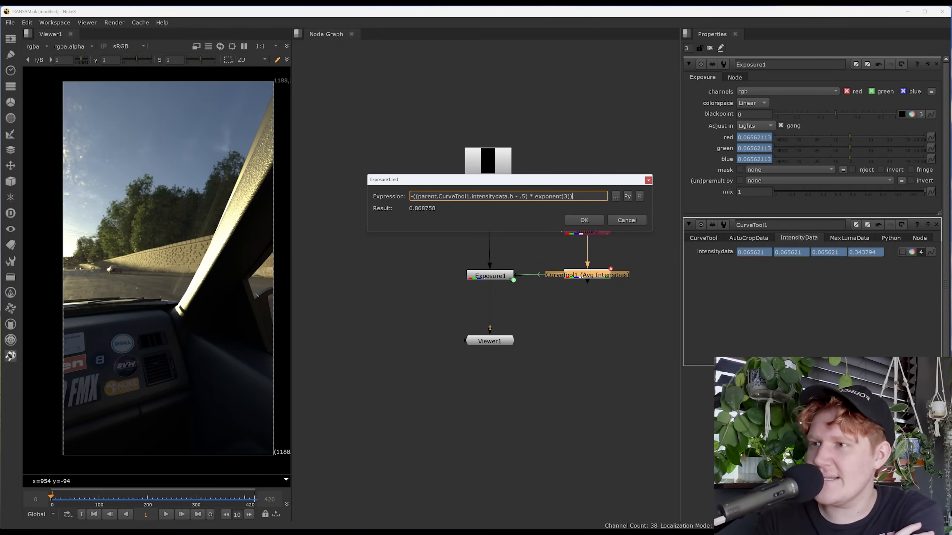
text(*)
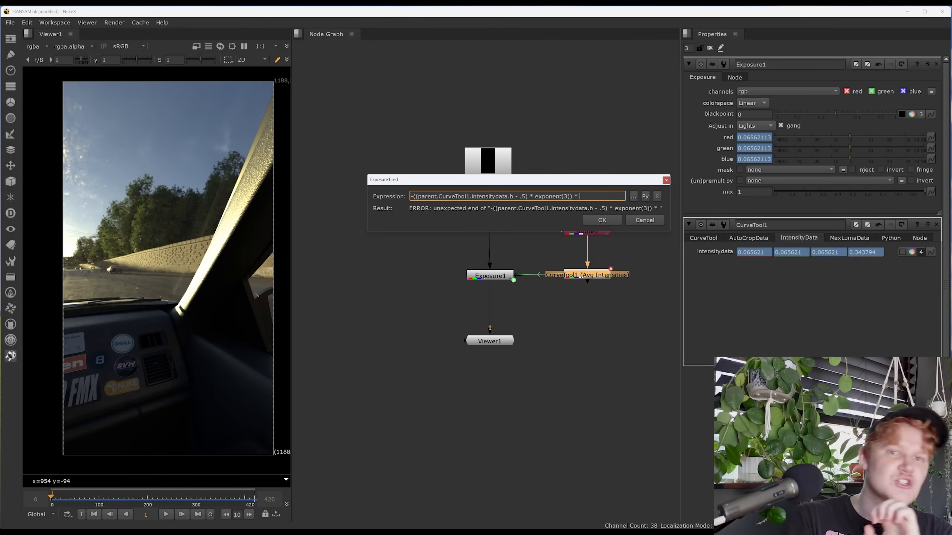
text(20)
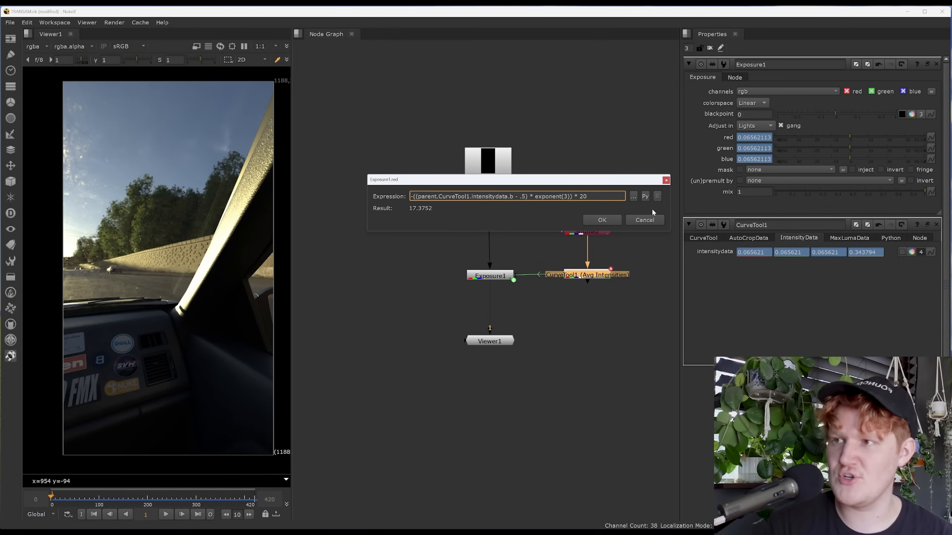
Wrap the red expression in a clamp function with a lower limit of -15 and an upper limit of 15.
text())
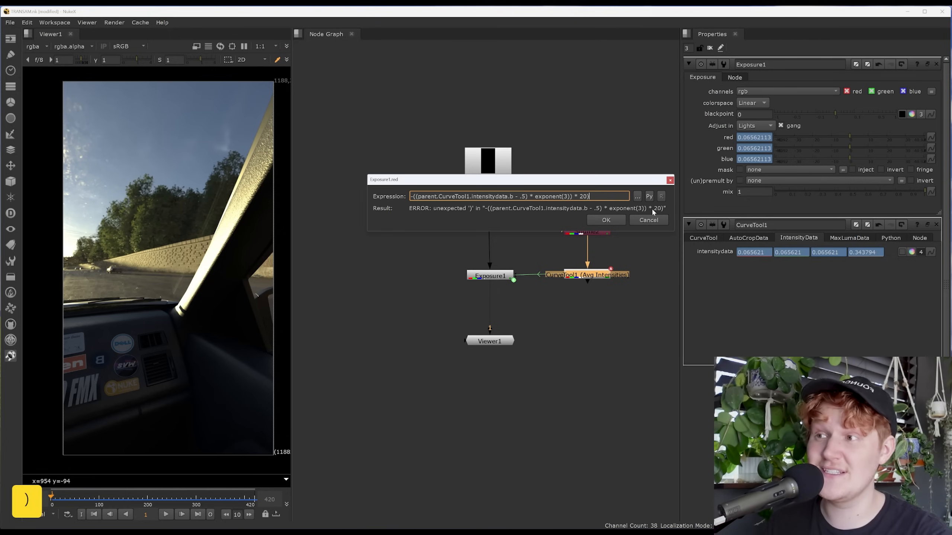
key(Home)
text(()
key(Left)
text(clamp)
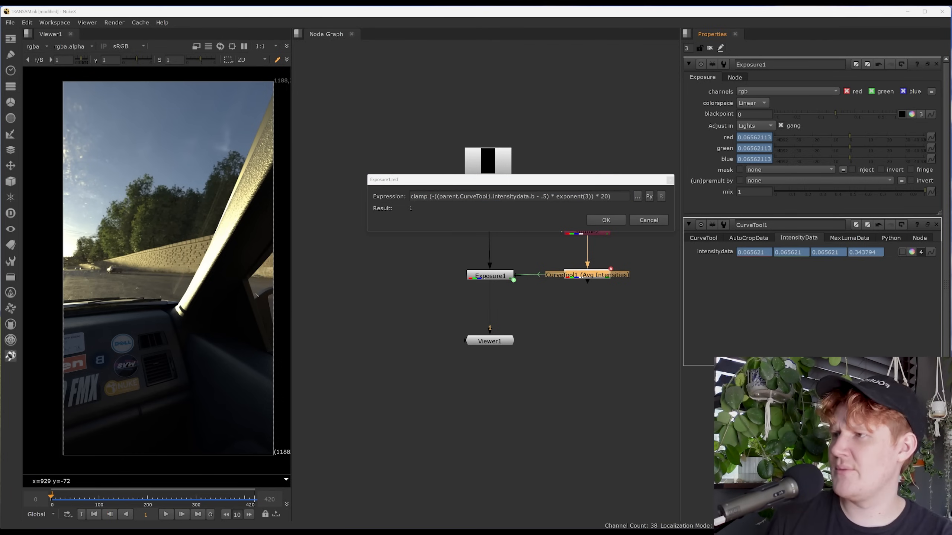
click(419, 199)
click(429, 196)
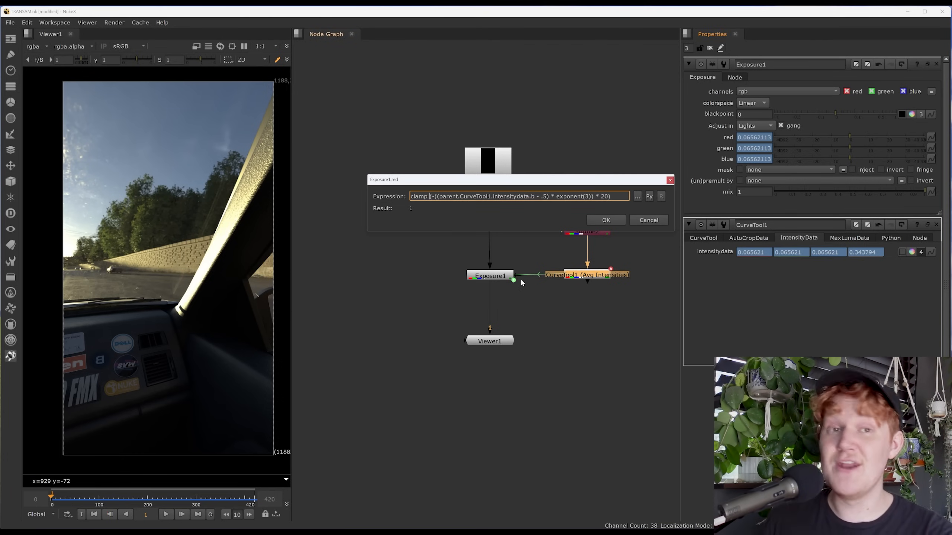
text((3)))
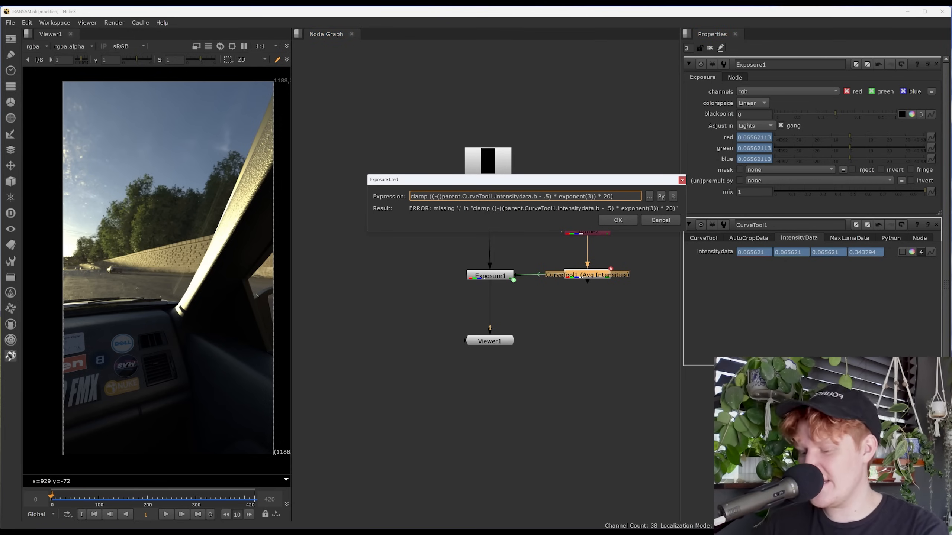
text( * 20) , -15 , )
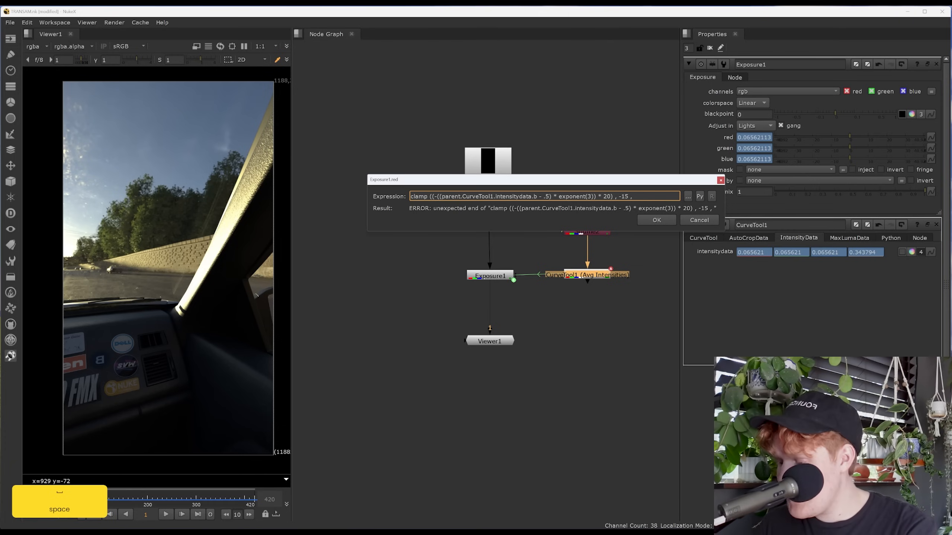
text(15))
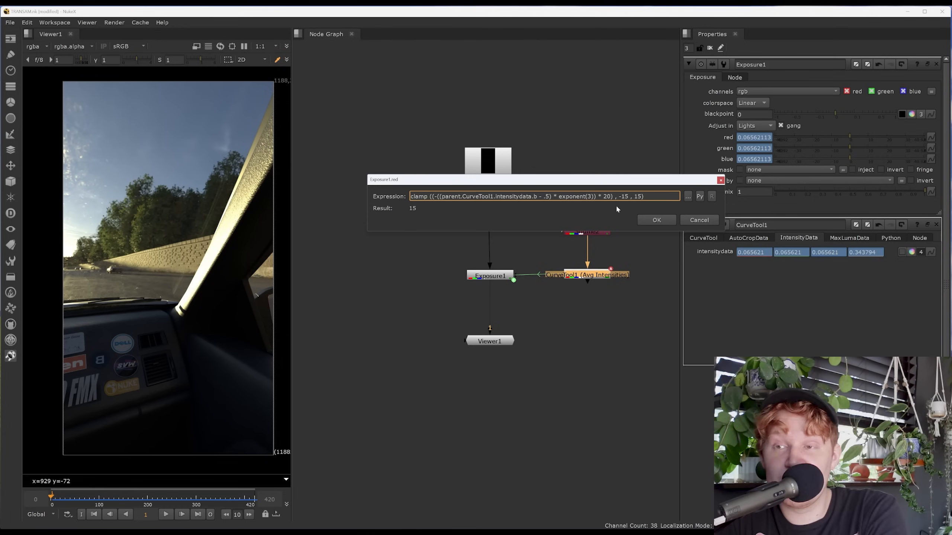
Examine the .5 offset, the multiplier 20 and the -15 clamp limit within the red expression.
drag(644, 196, 410, 196)
click(510, 197)
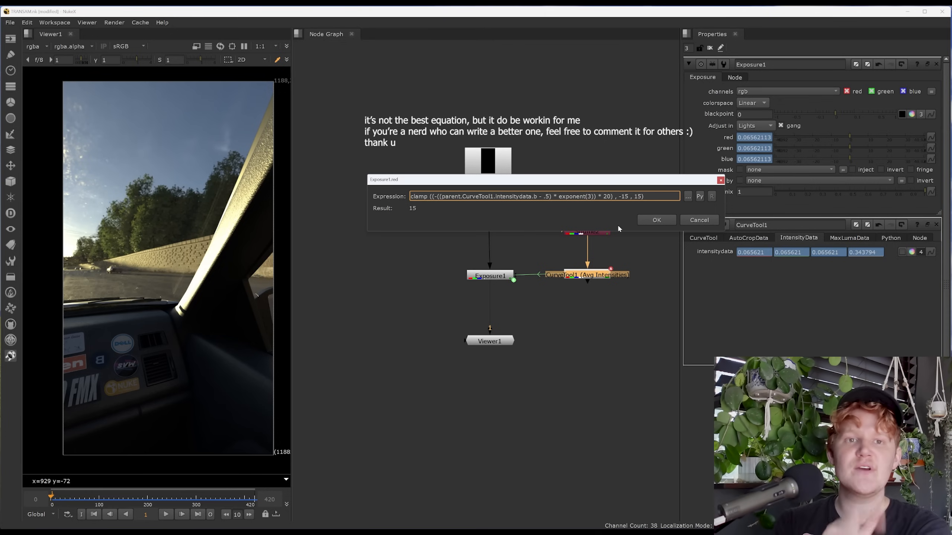
key(shift+Right)
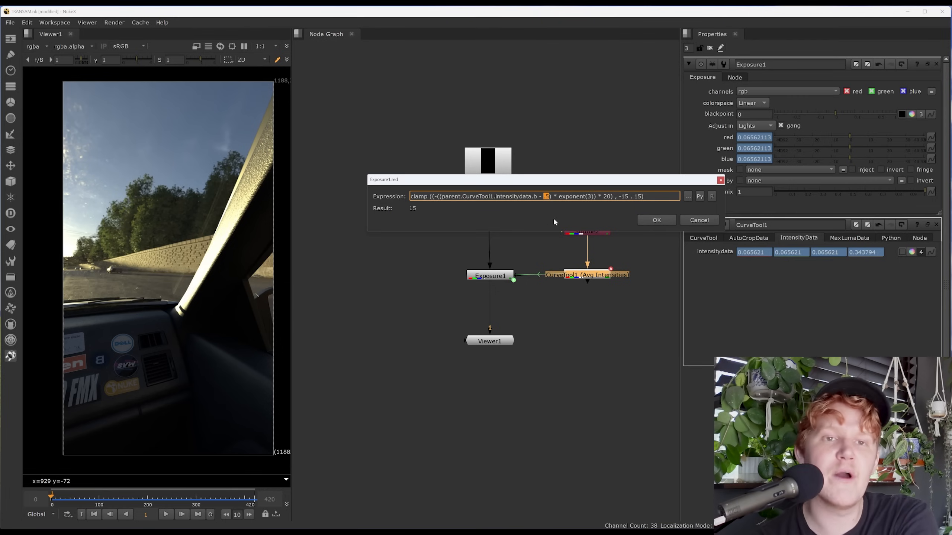
drag(603, 197, 611, 196)
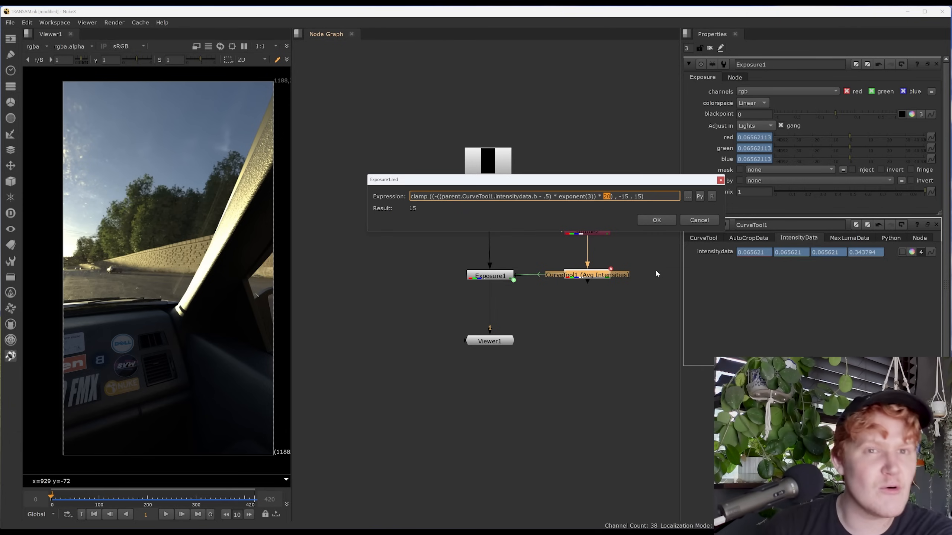
double_click(624, 196)
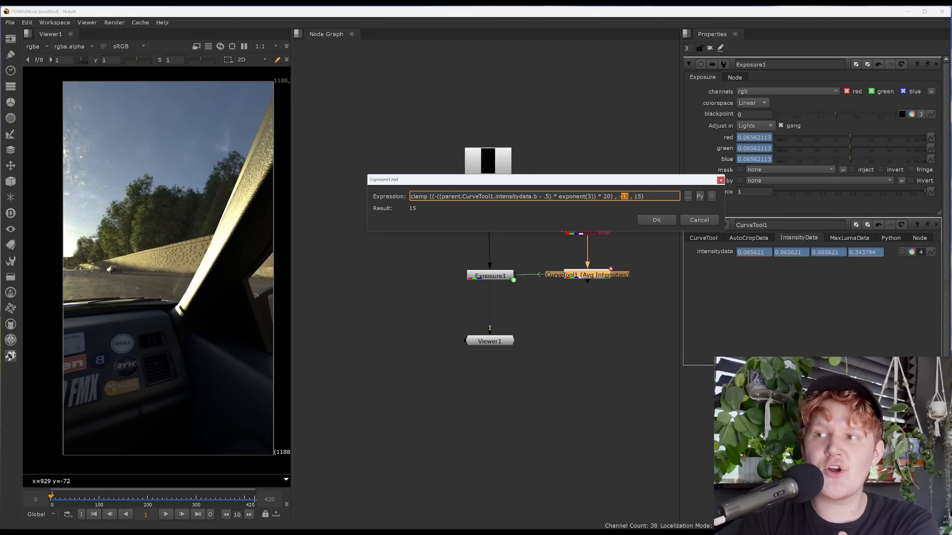
Review the clamp limits in Exposure1's red expression and apply the expression.
key(shift+Left)
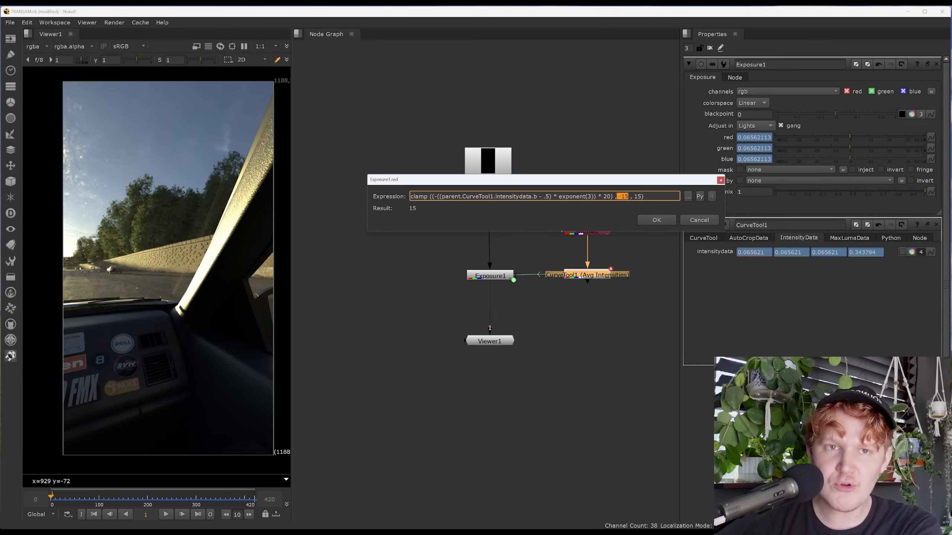
drag(629, 196, 641, 197)
click(641, 196)
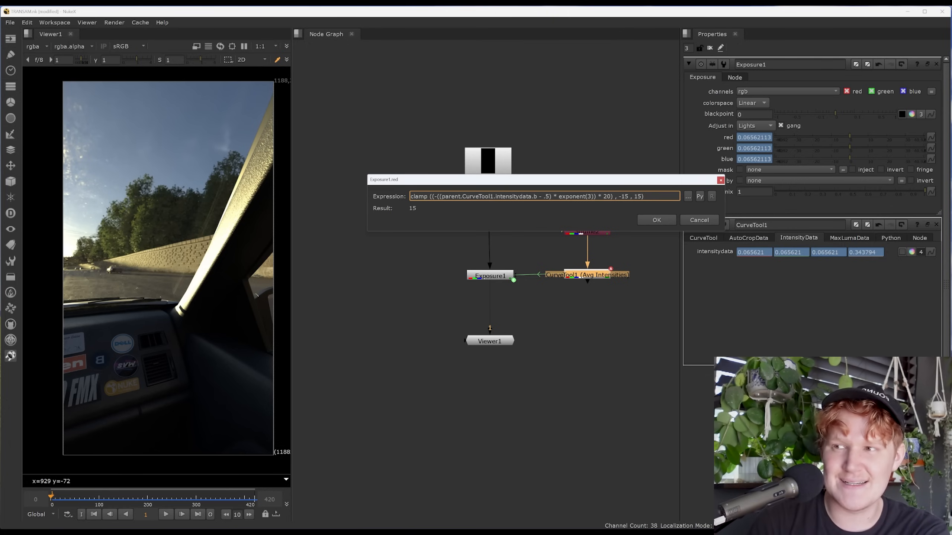
key(ctrl+a)
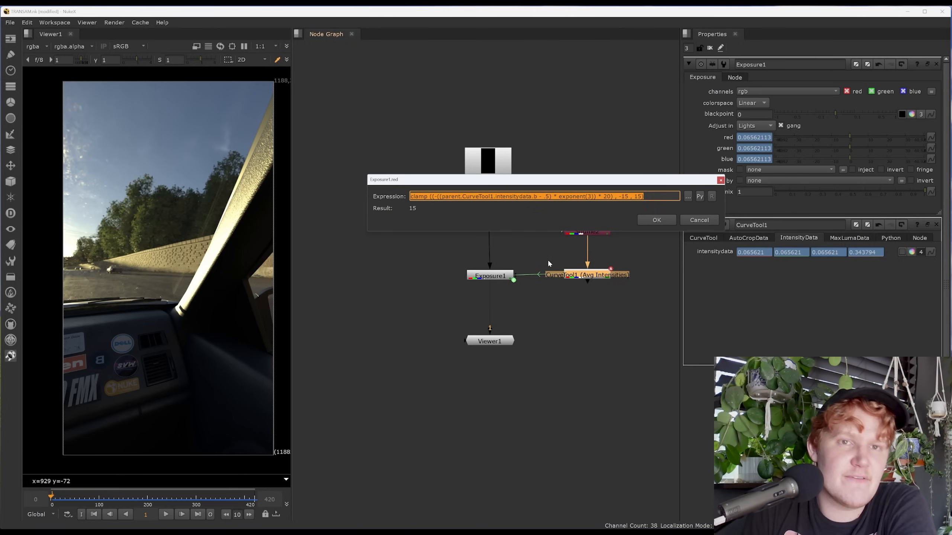
click(657, 220)
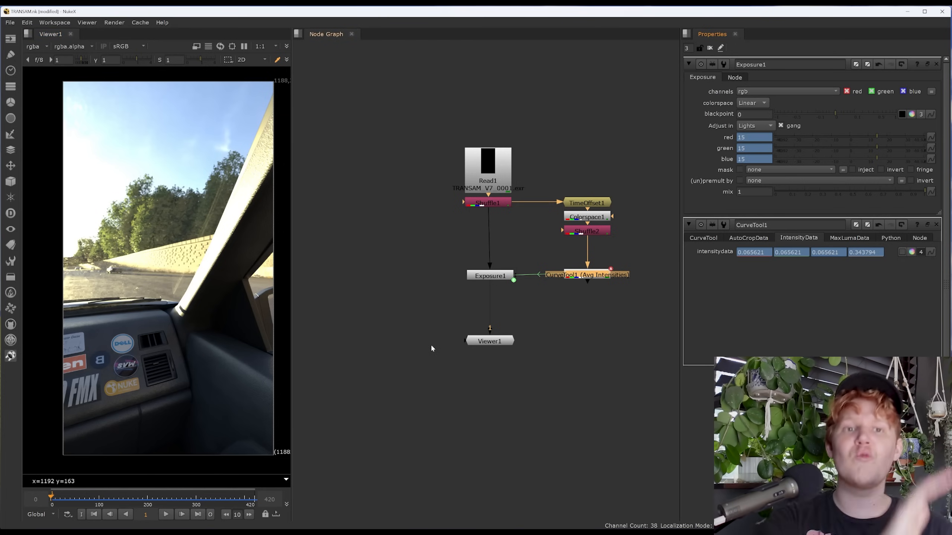
Play back the animation several times to review the automatic exposure changes.
key(l)
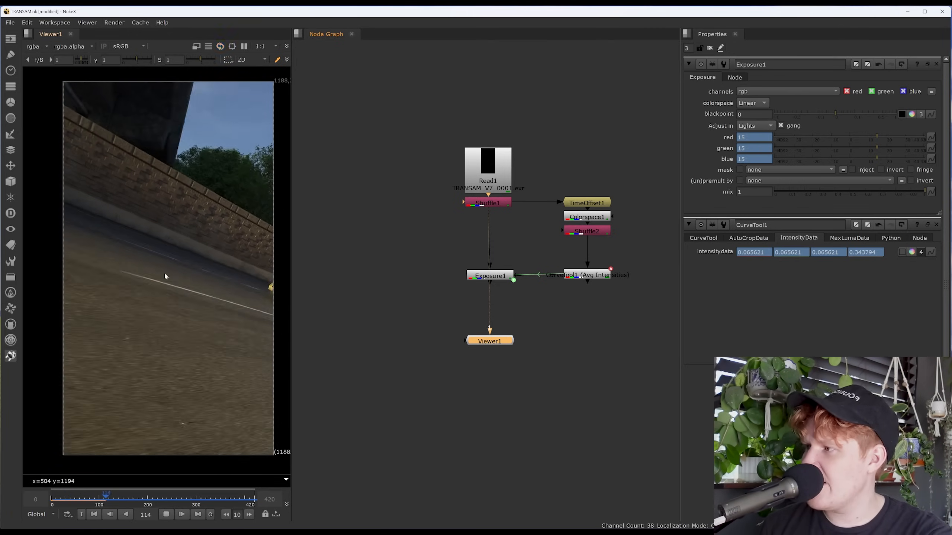
key(k)
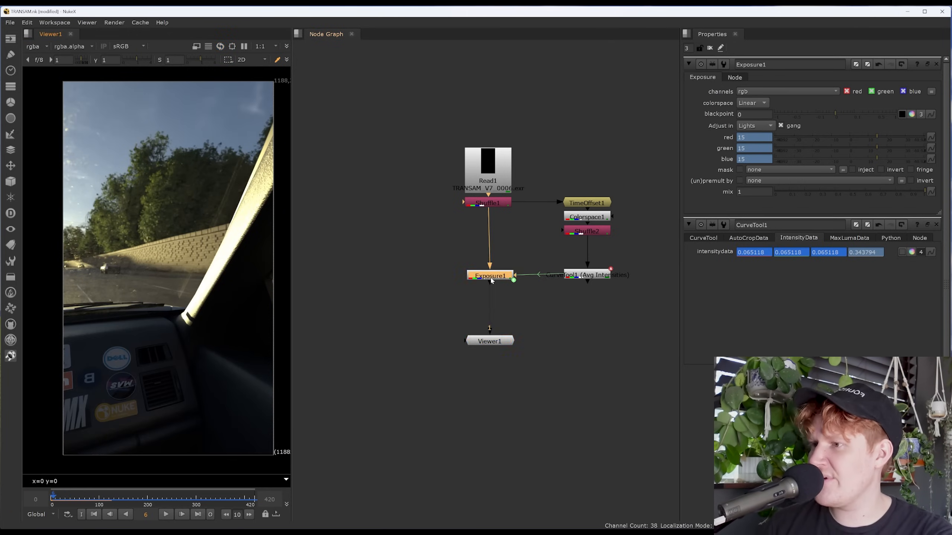
key(l)
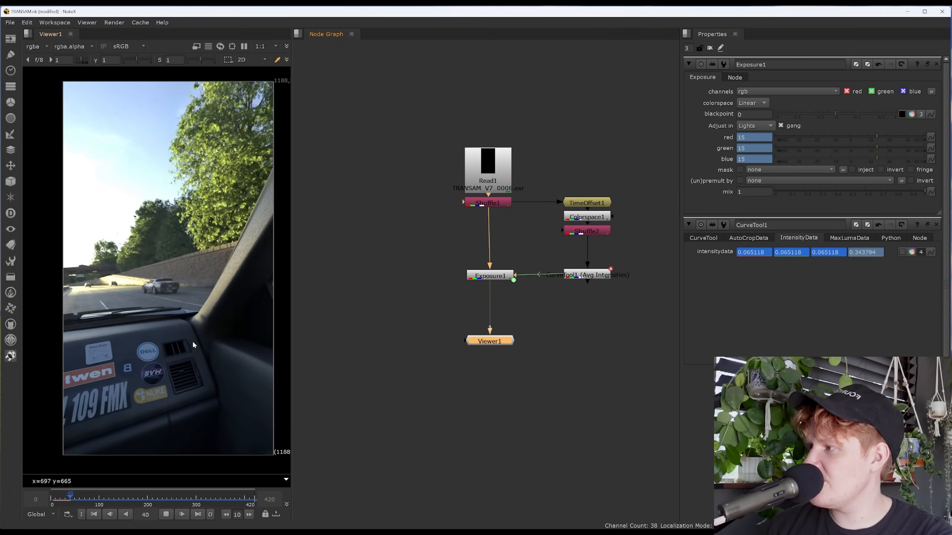
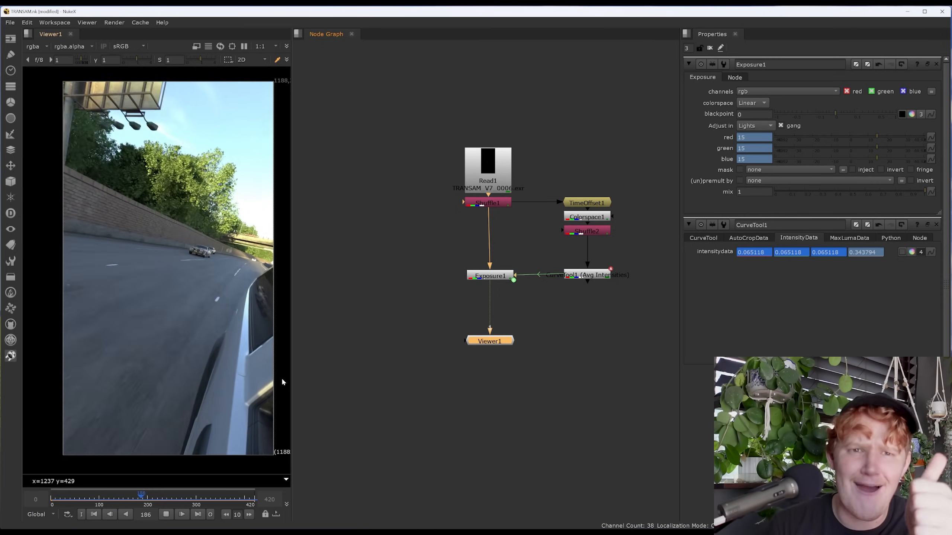
key(k)
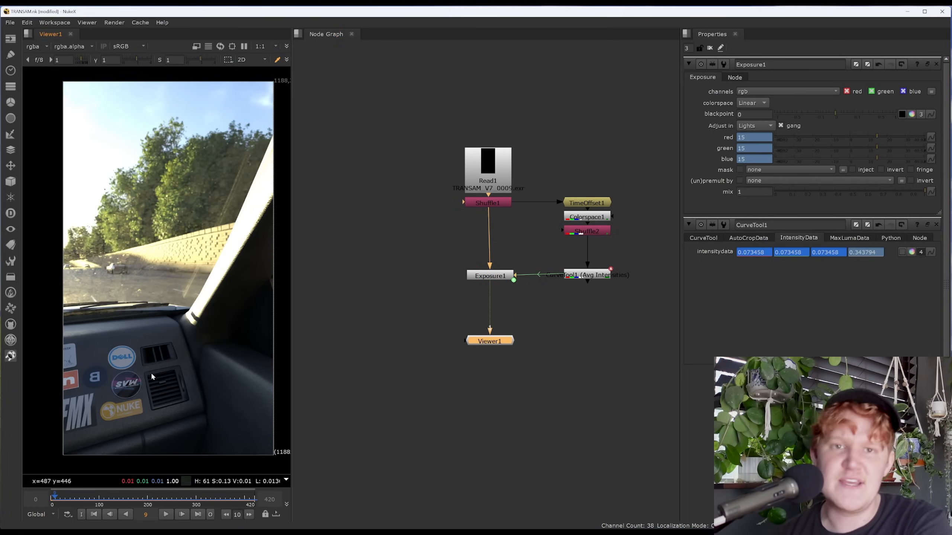
key(l)
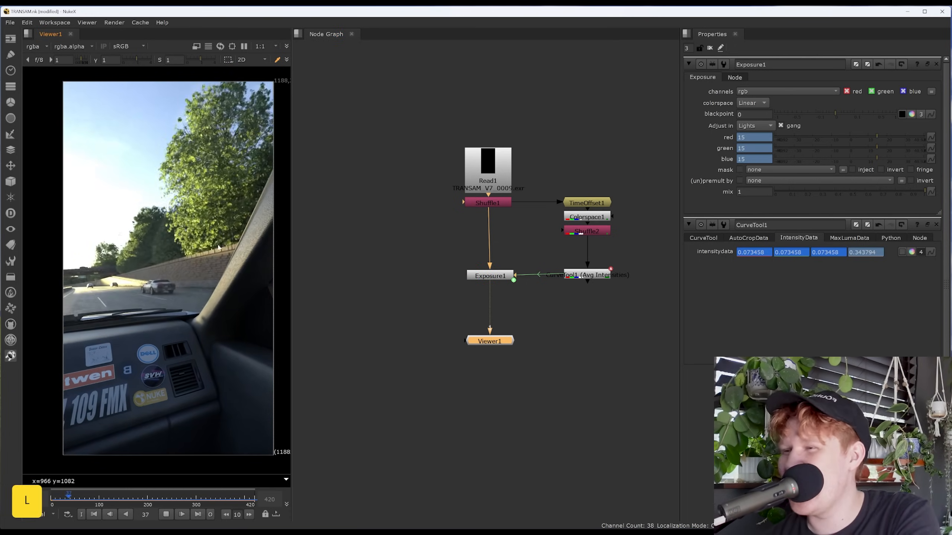
key(k)
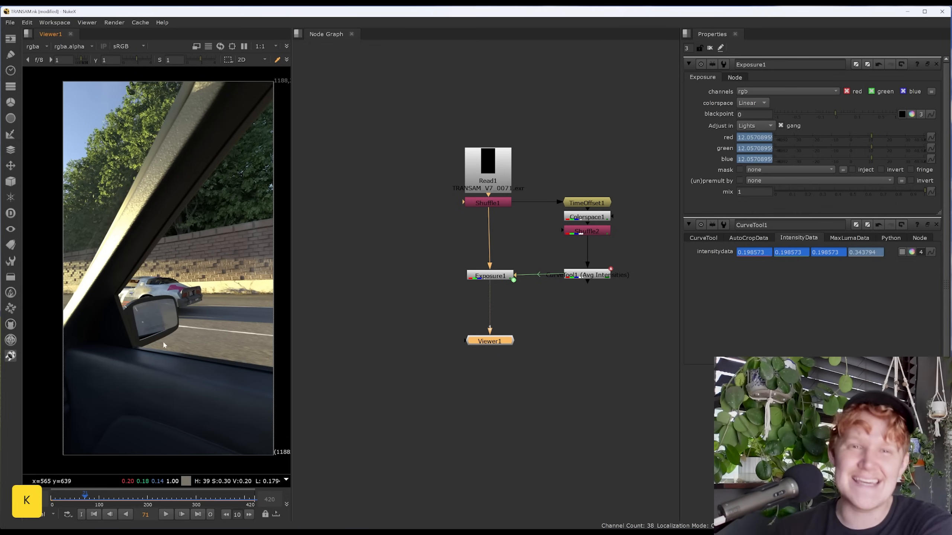
Move the Viewer1 node farther down the node graph and align Exposure1 directly under Shuffle1.
drag(502, 342, 502, 476)
click(448, 302)
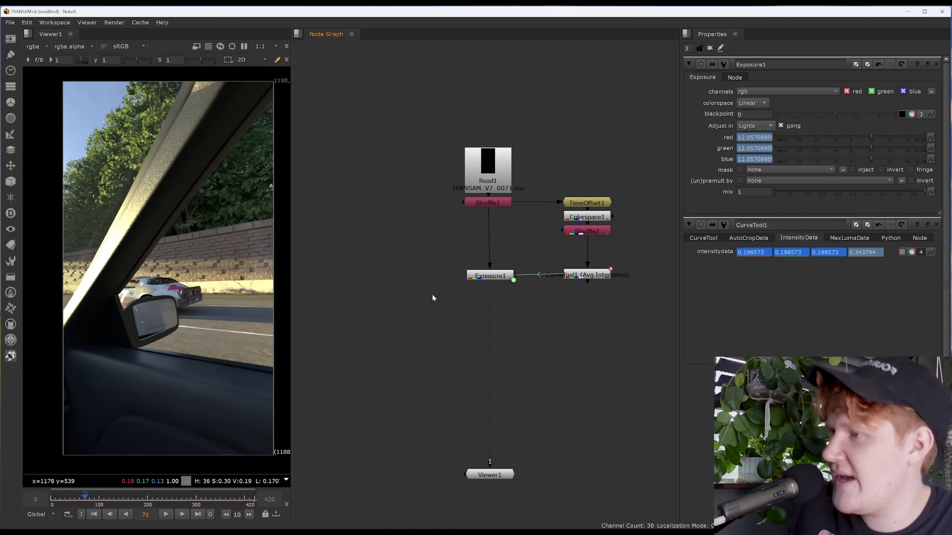
scroll(458, 273, down, 1)
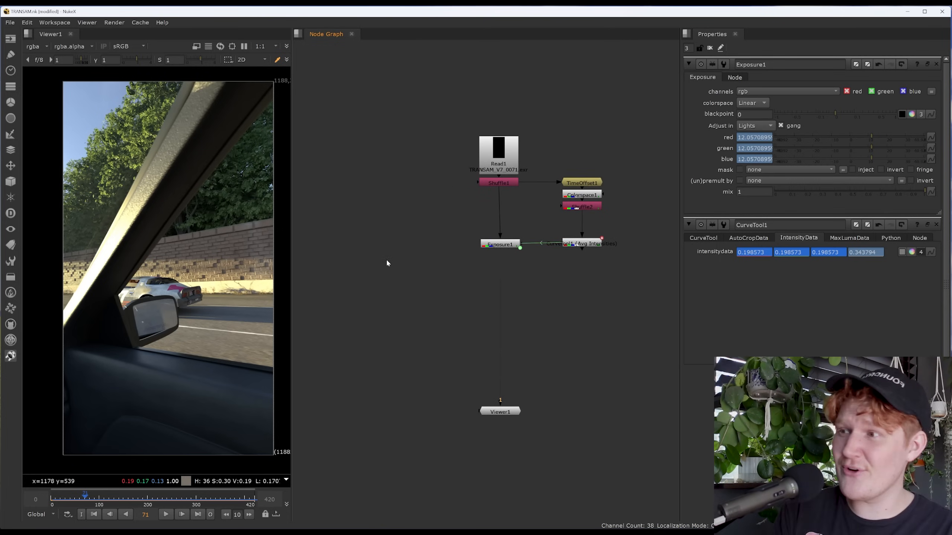
drag(503, 247, 502, 247)
click(583, 246)
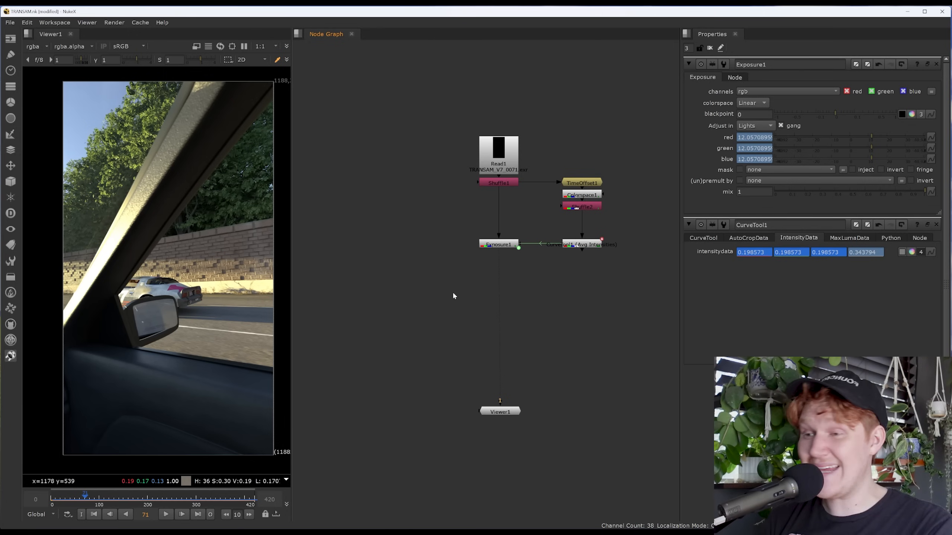
key(m)
key(Tab)
text(me)
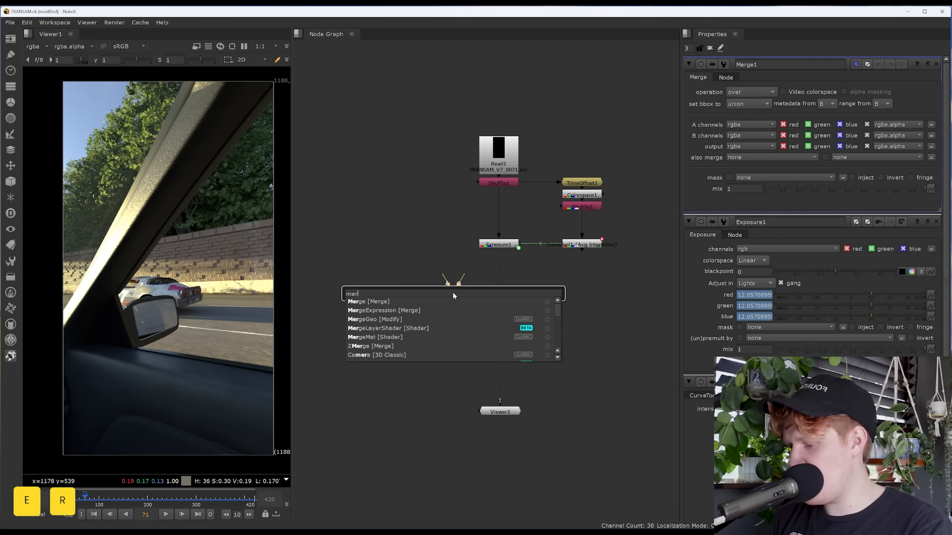
key(Escape)
drag(453, 298, 511, 313)
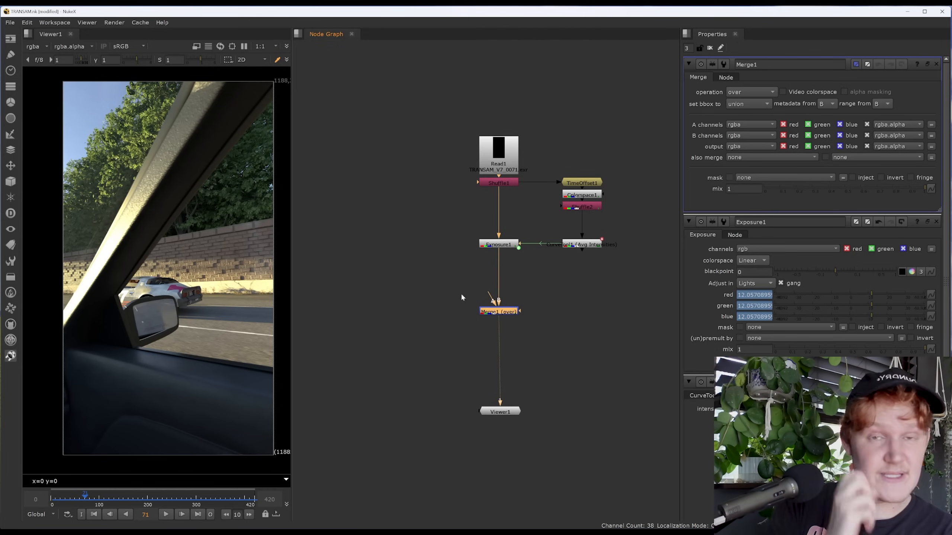
key(Delete)
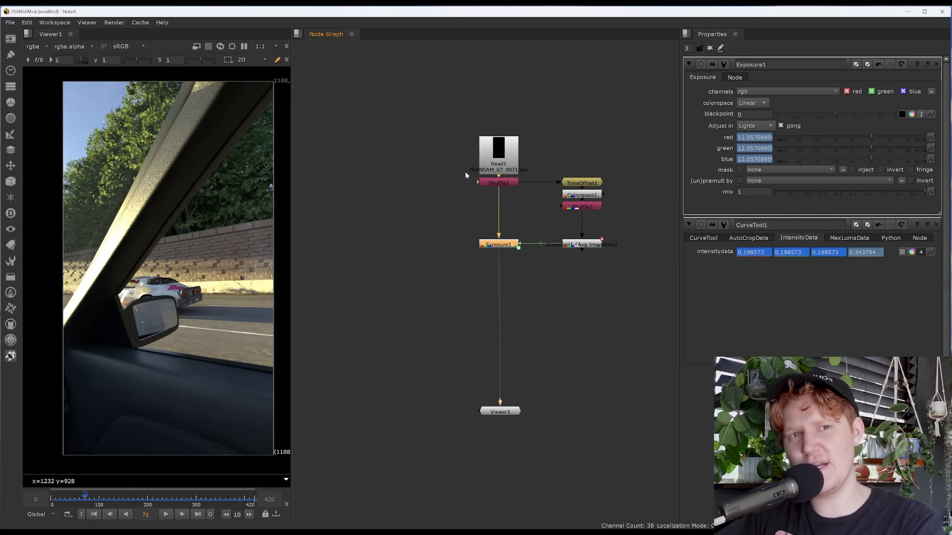
Add a second Exposure node beside the main branch, leave it unconnected, and go to frame 2.
scroll(420, 266, down, 1)
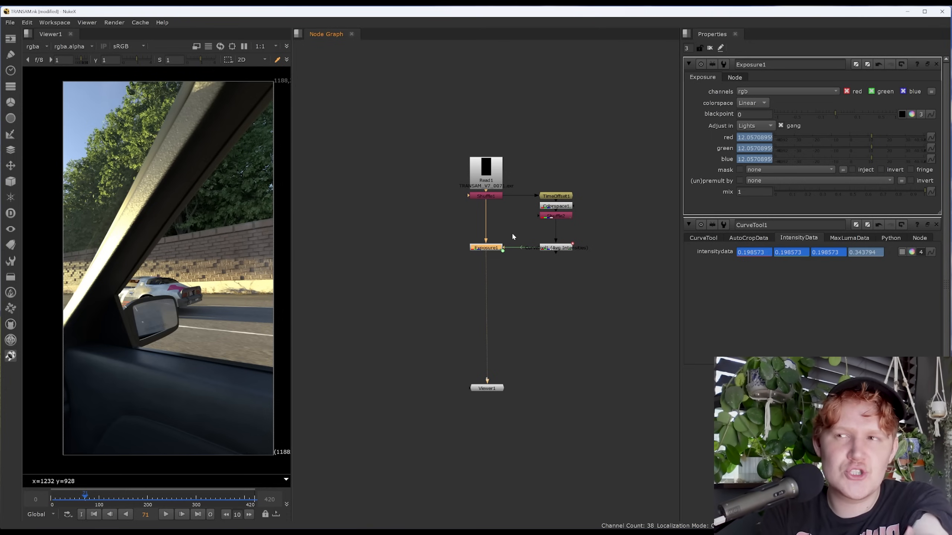
click(451, 268)
key(Tab)
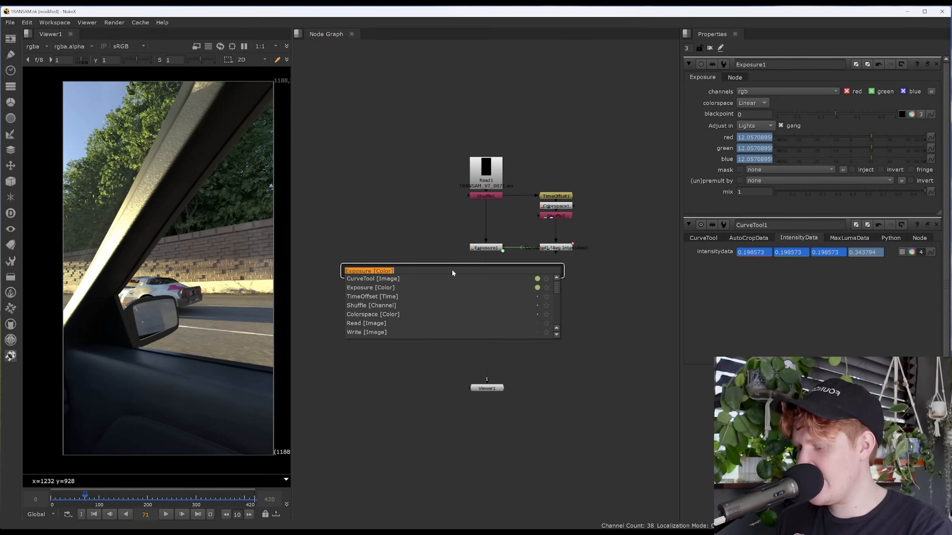
text(ex)
key(Down)
key(Return)
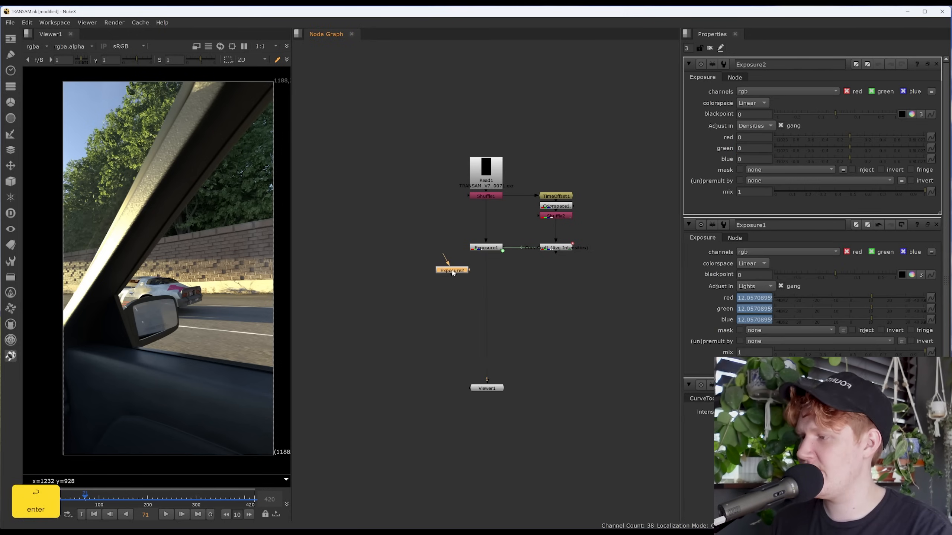
click(52, 499)
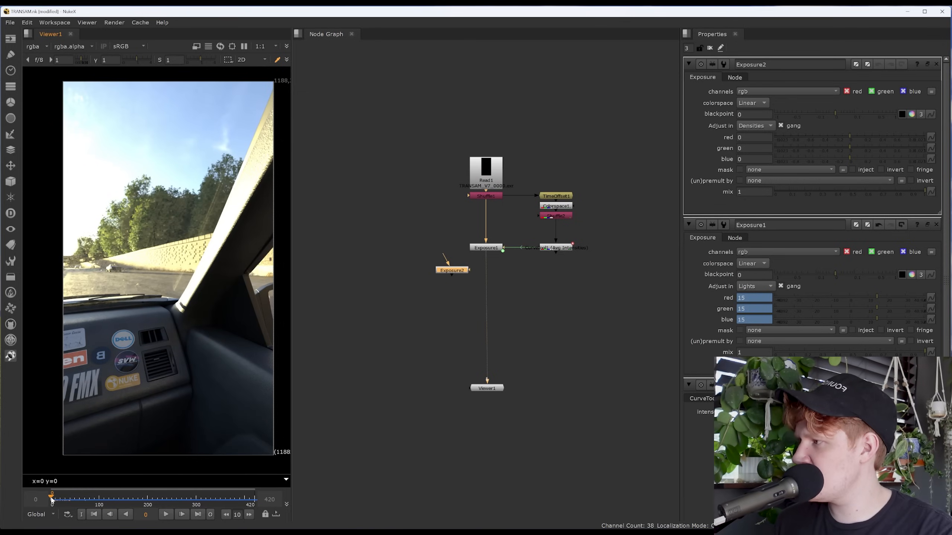
drag(52, 498, 53, 500)
drag(462, 272, 423, 276)
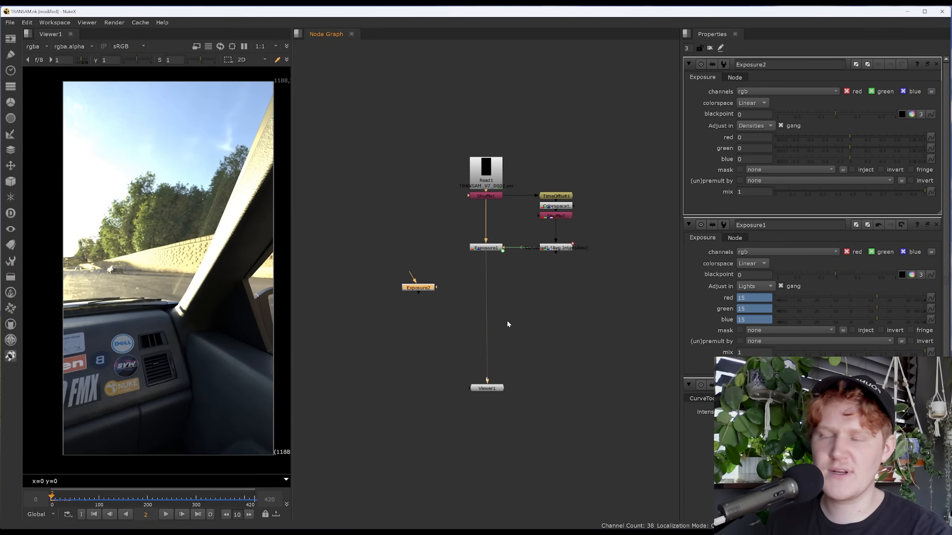
Insert a Dot below Exposure1, branch the new Exposure2 node off it, and view Exposure2.
key(ctrl)
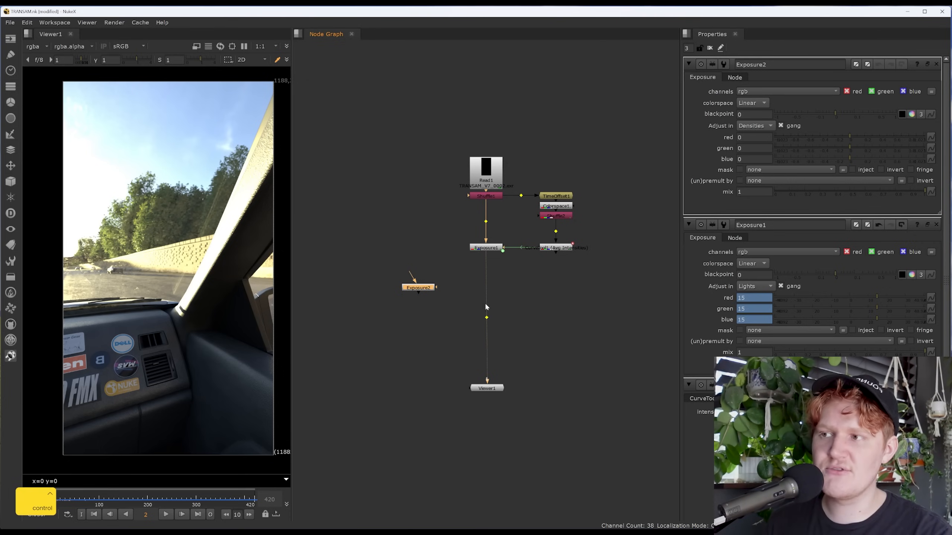
ctrl+drag(486, 318, 485, 271)
drag(418, 291, 430, 271)
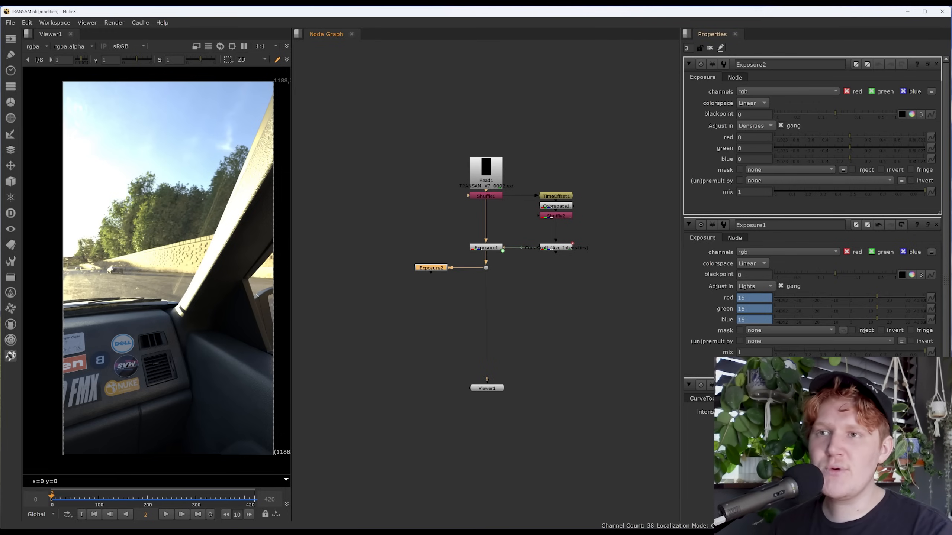
key(1)
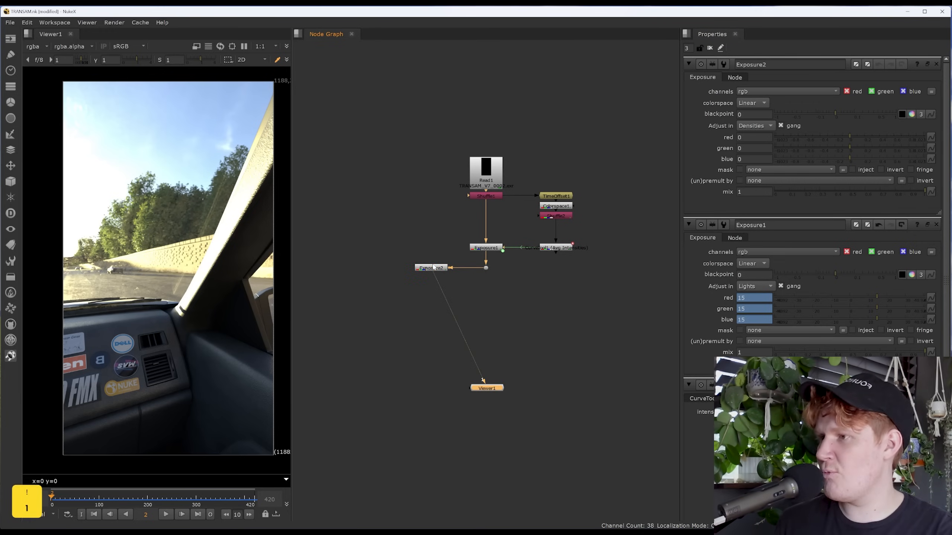
Set Exposure2 to adjust in Lights and lower its ganged red, green and blue values to -30.5.
click(760, 127)
click(753, 112)
drag(850, 137, 817, 139)
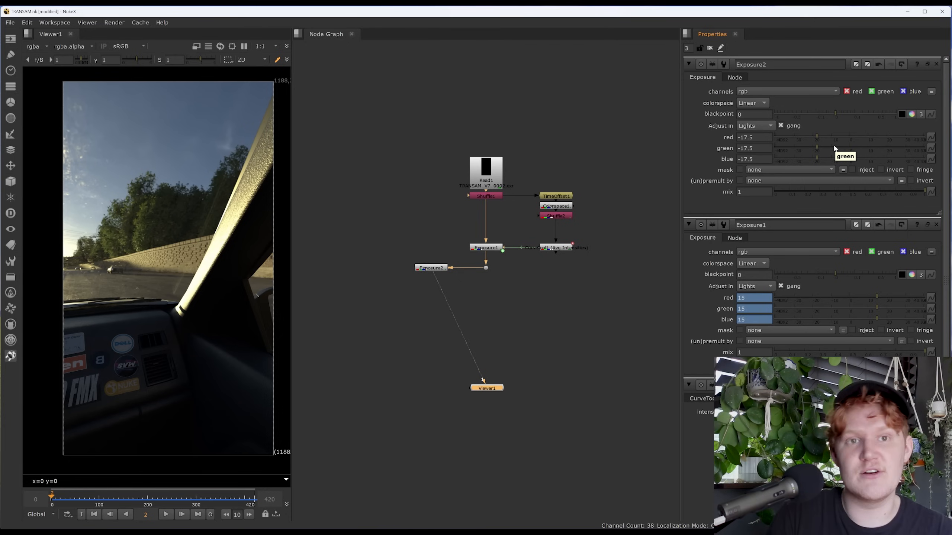
drag(813, 135, 796, 136)
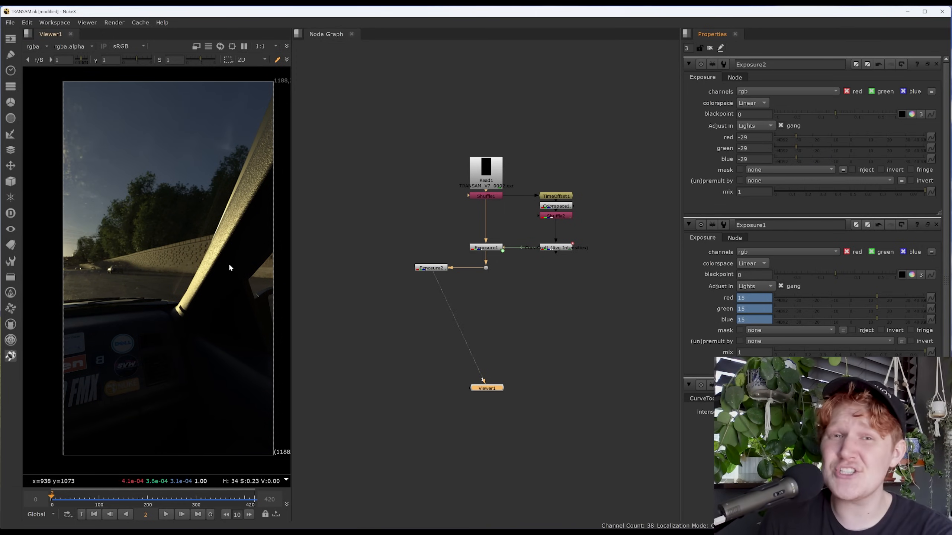
drag(798, 136, 793, 133)
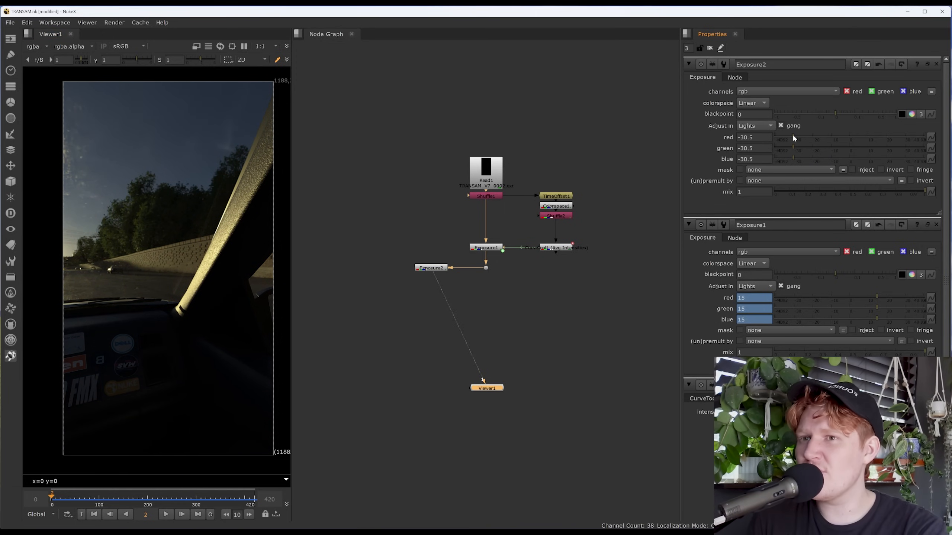
Add a luminance-key Keyer below Exposure2 and try raising its lower range limit to about 0.467.
click(405, 306)
click(439, 270)
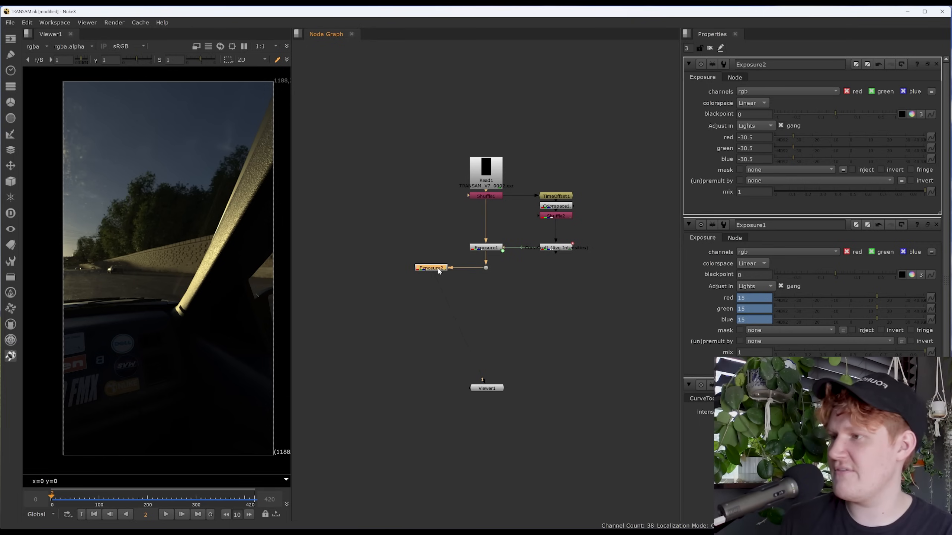
key(Tab)
text(key)
key(Return)
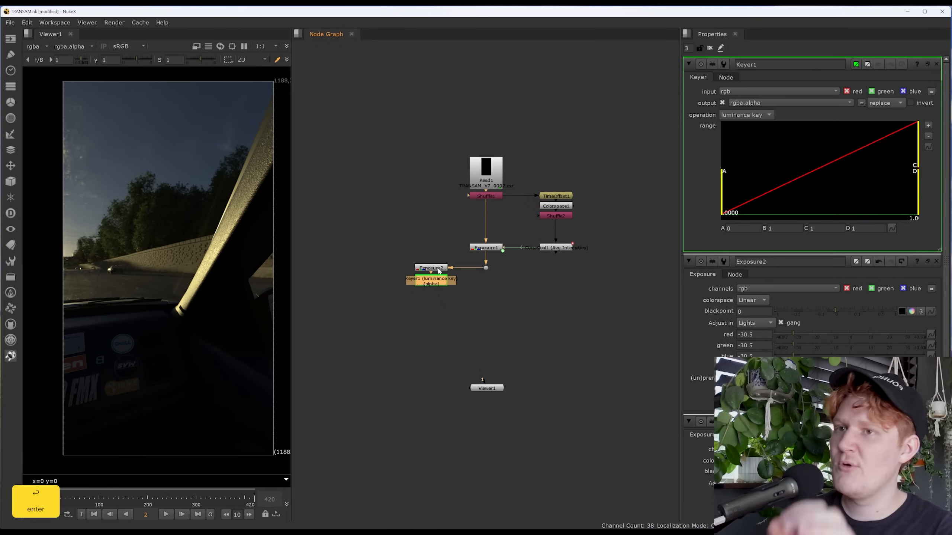
drag(723, 177, 859, 188)
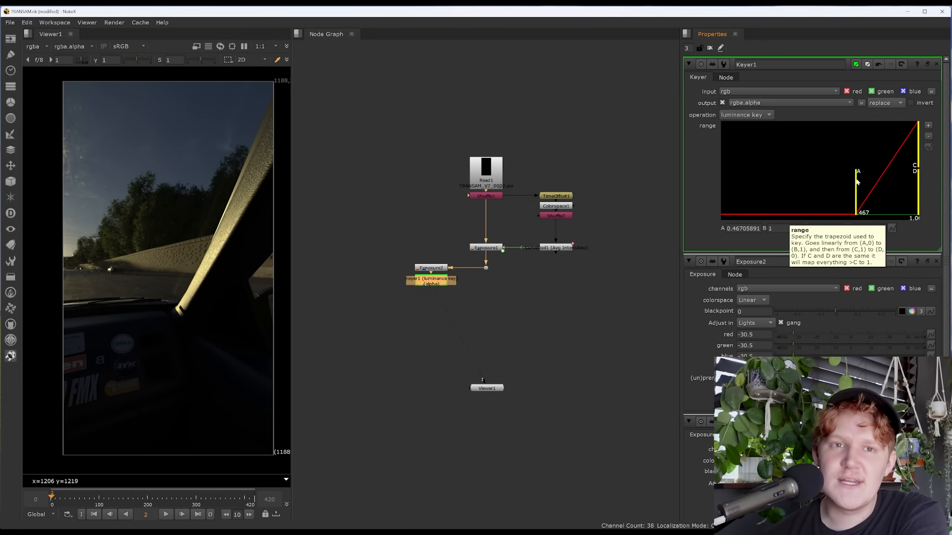
drag(857, 181, 708, 195)
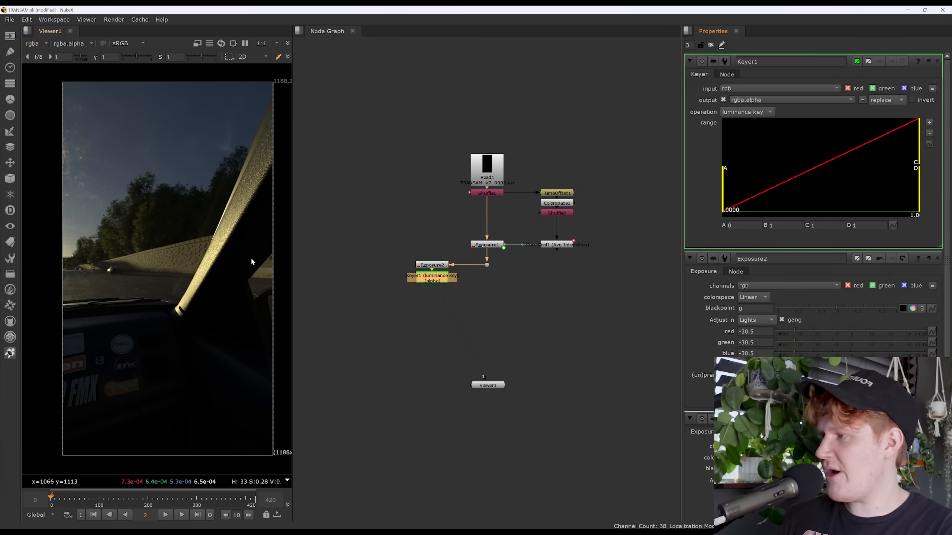
Inspect the image's red, green, blue and alpha channels, and disable Keyer1 to compare the alpha without the key.
key(r)
key(g)
key(b)
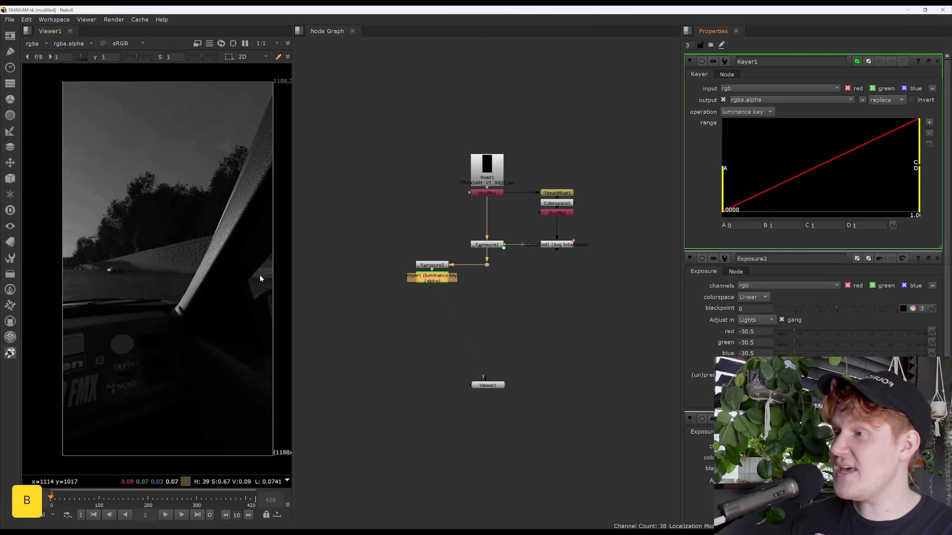
key(a)
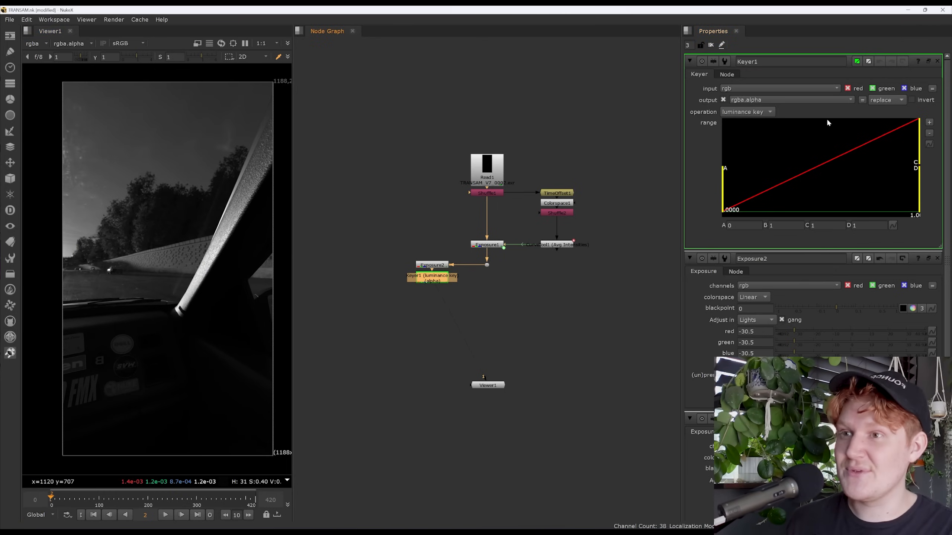
key(d)
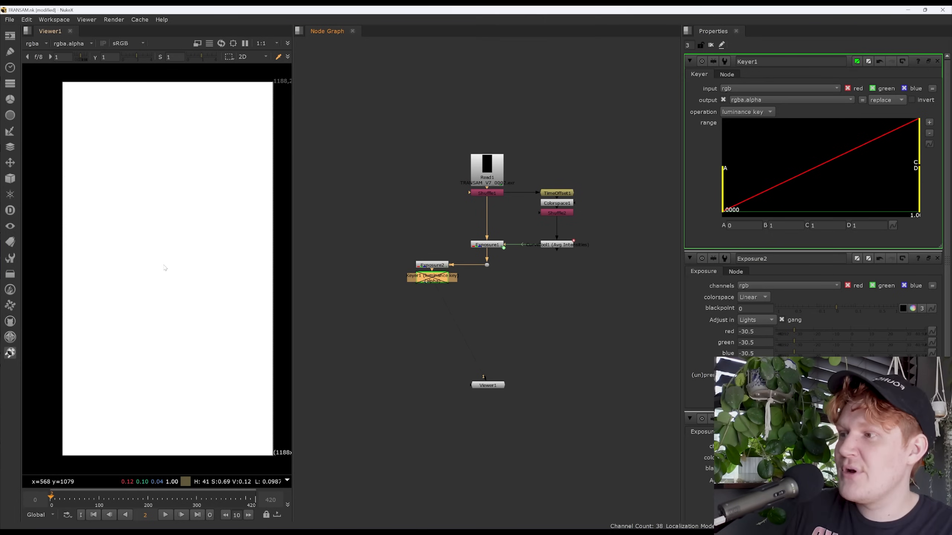
Re-enable Keyer1, raise its lower range limit to about 0.303 and return the viewer from alpha to color.
key(d)
drag(727, 193, 831, 198)
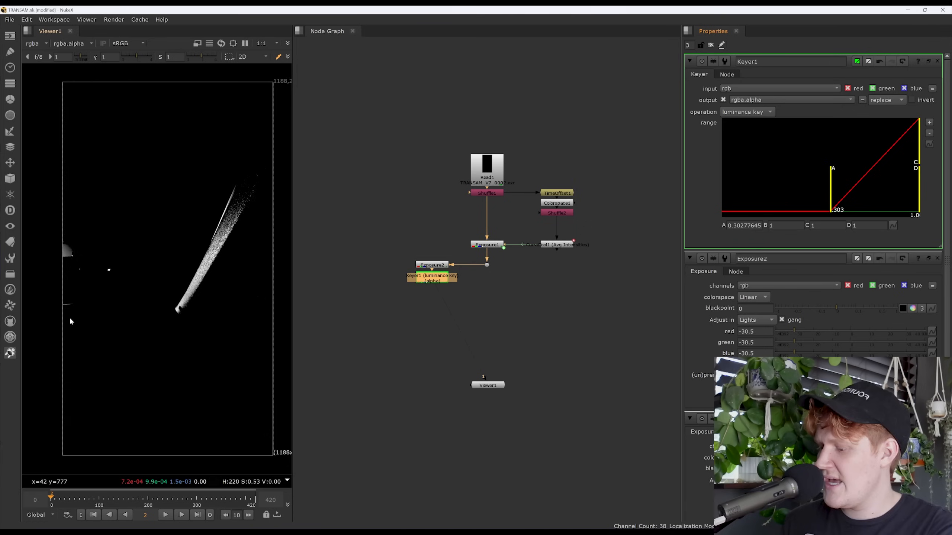
key(a)
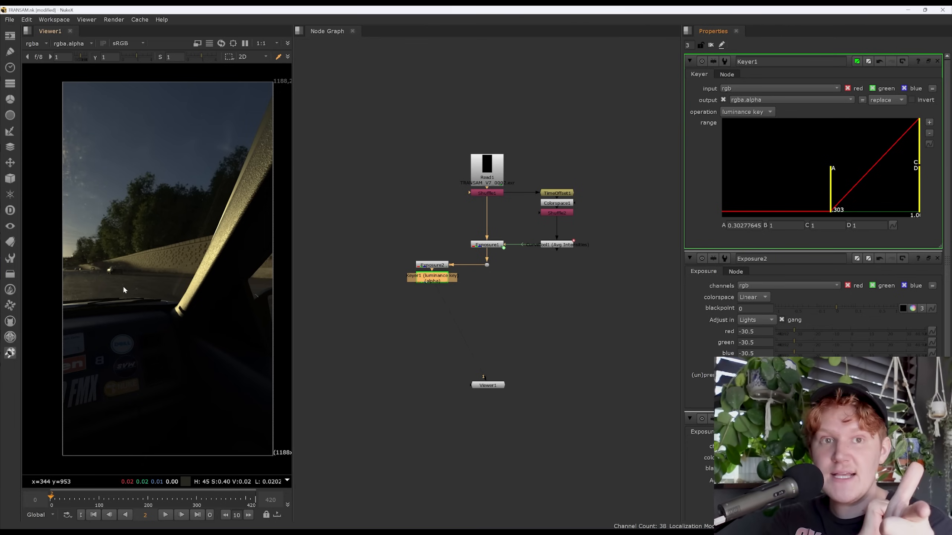
Try the matte overlay on the keyed highlights, undo the last Keyer1 changes and turn the overlay off.
key(Tab)
key(p)
key(Tab)
key(m)
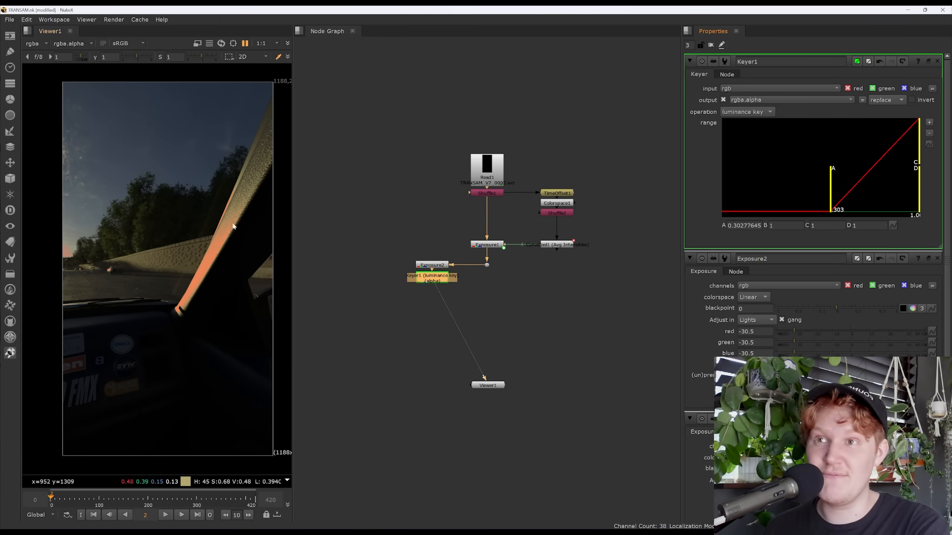
key(ctrl+z)
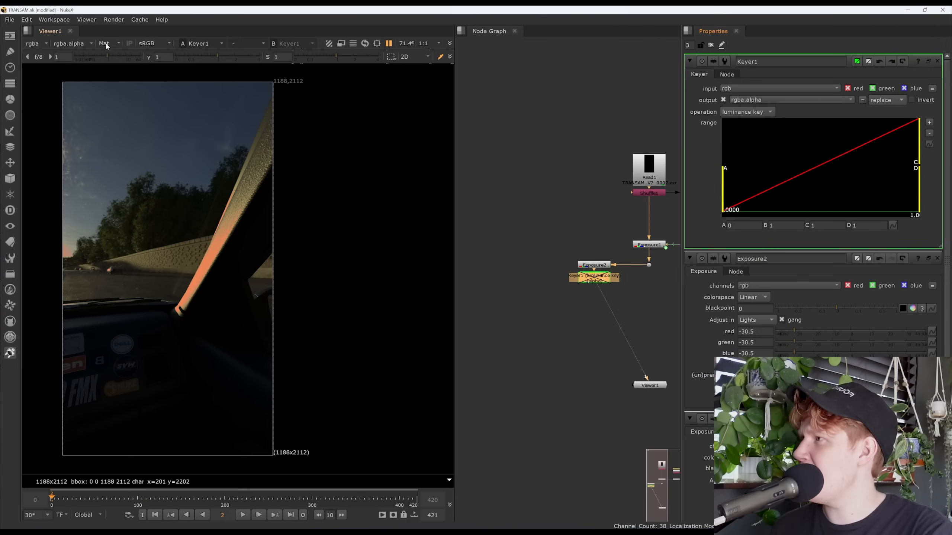
click(104, 44)
click(114, 51)
Add a Premult node below Keyer1 and set the enabled key's lower range limit to about 0.398.
drag(454, 203, 303, 202)
key(Tab)
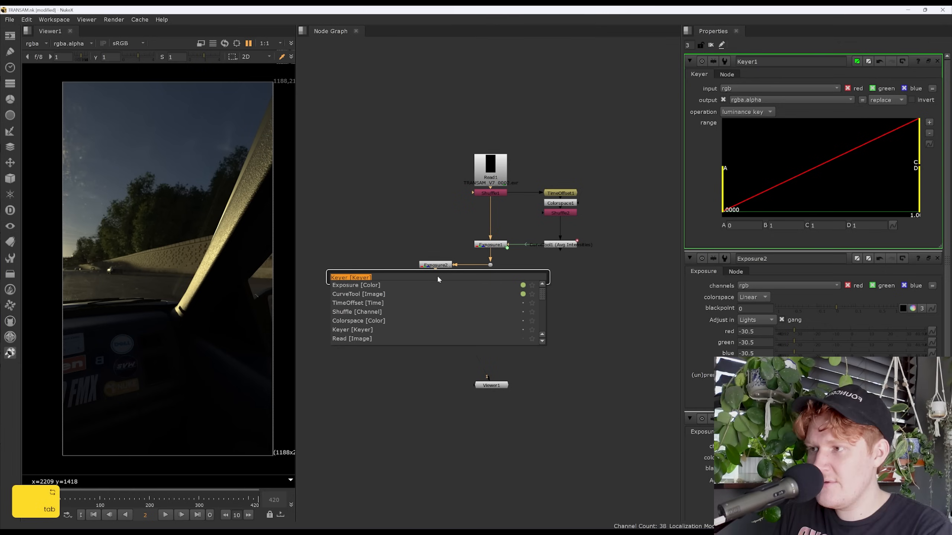
text(premult)
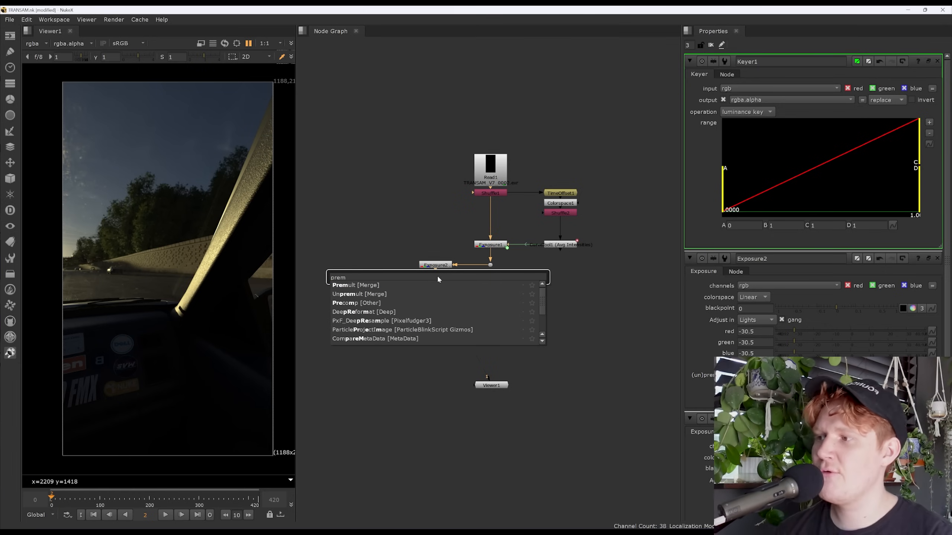
key(Return)
double_click(437, 279)
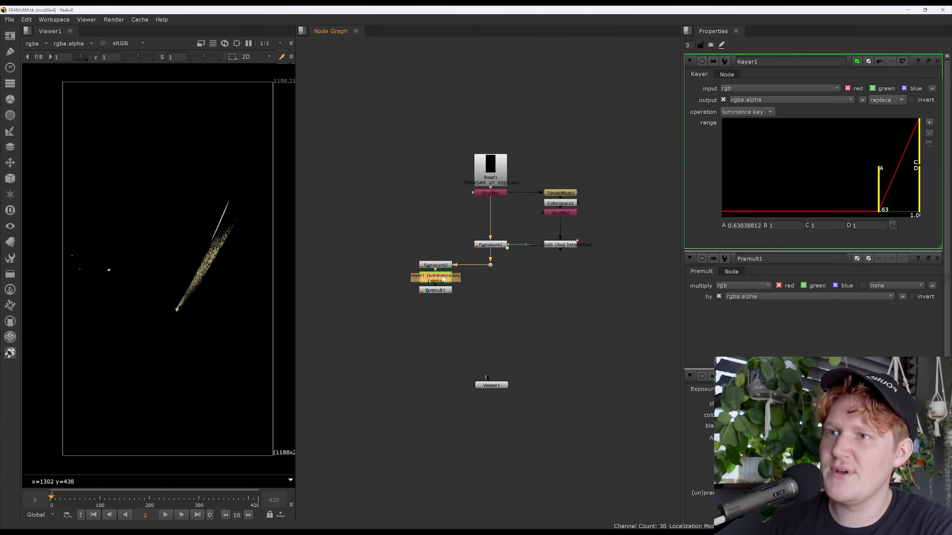
mouse_move(876, 181)
mouse_down()
mouse_move(714, 181)
mouse_move(850, 182)
mouse_up()
Compare the image with Premult1 disabled and enabled, and inspect the alpha channel that drives it.
click(445, 289)
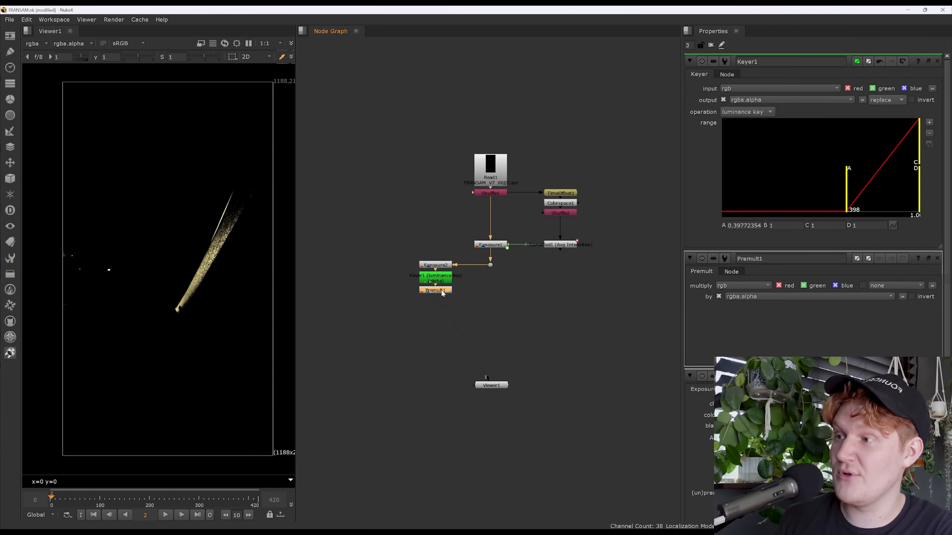
key(d)
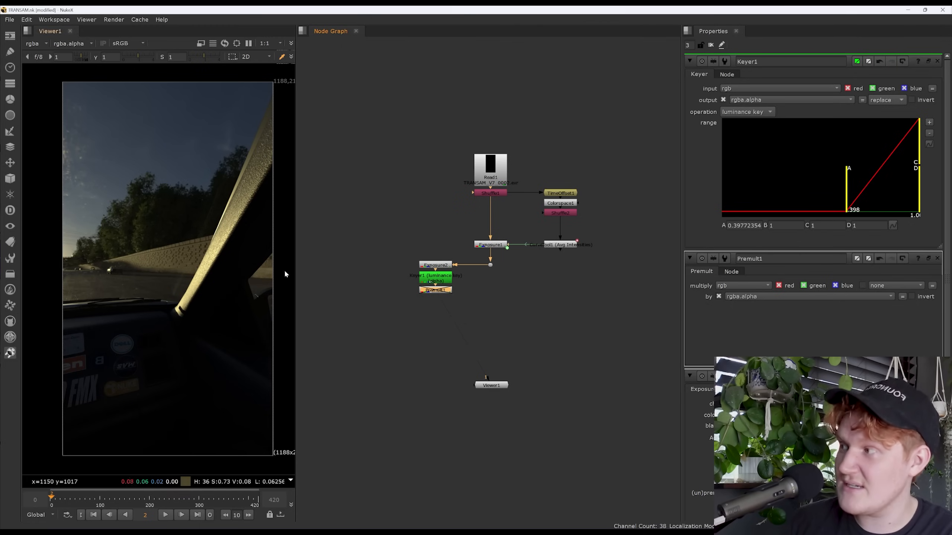
key(a)
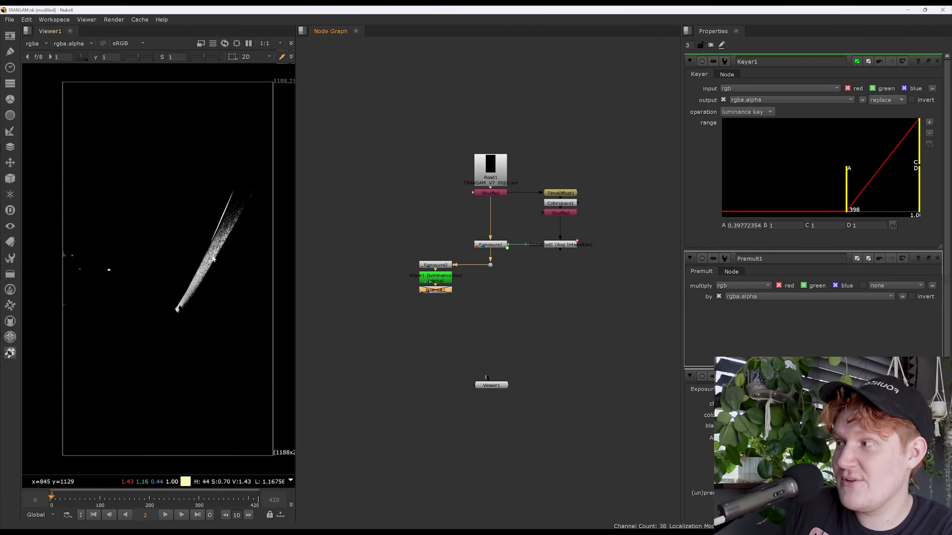
key(d)
key(a)
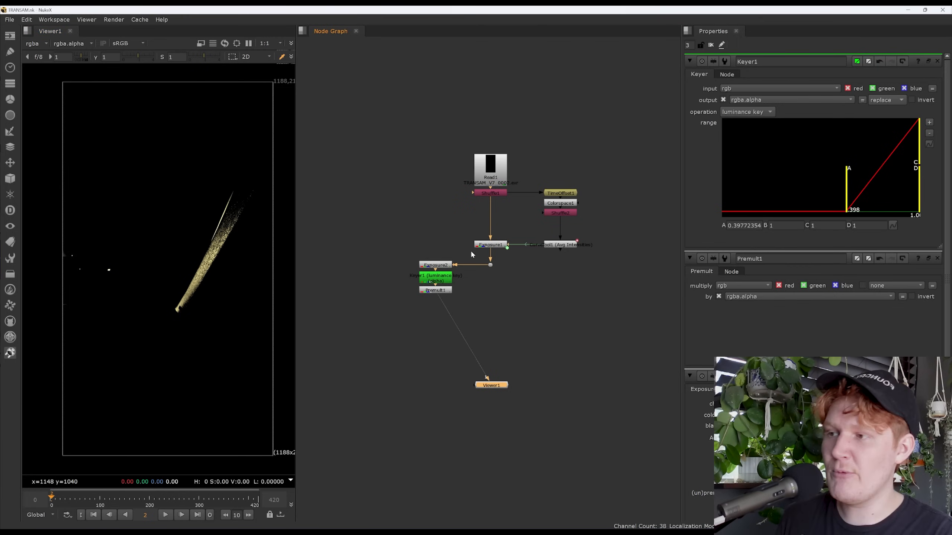
Add a Blur node fed by Premult1, view its output and set its size to about 3.4.
click(387, 305)
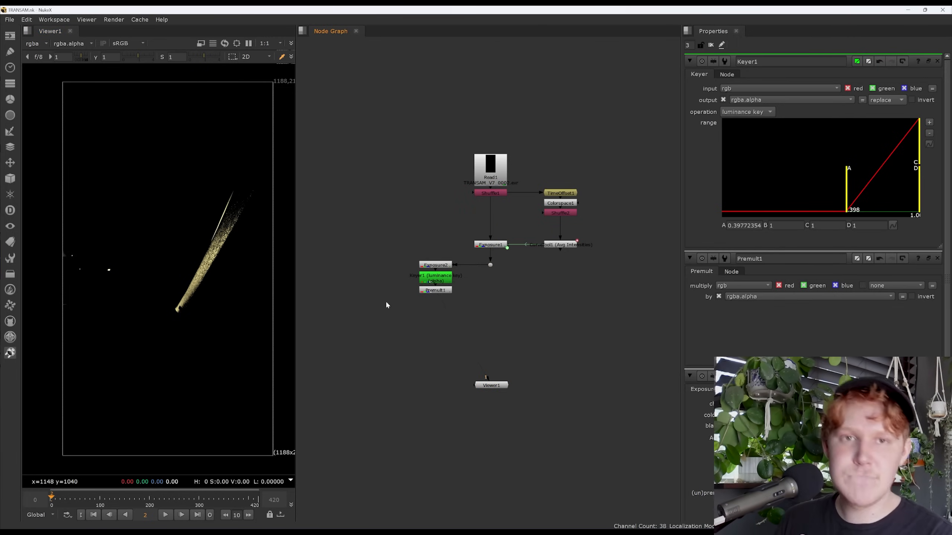
key(Tab)
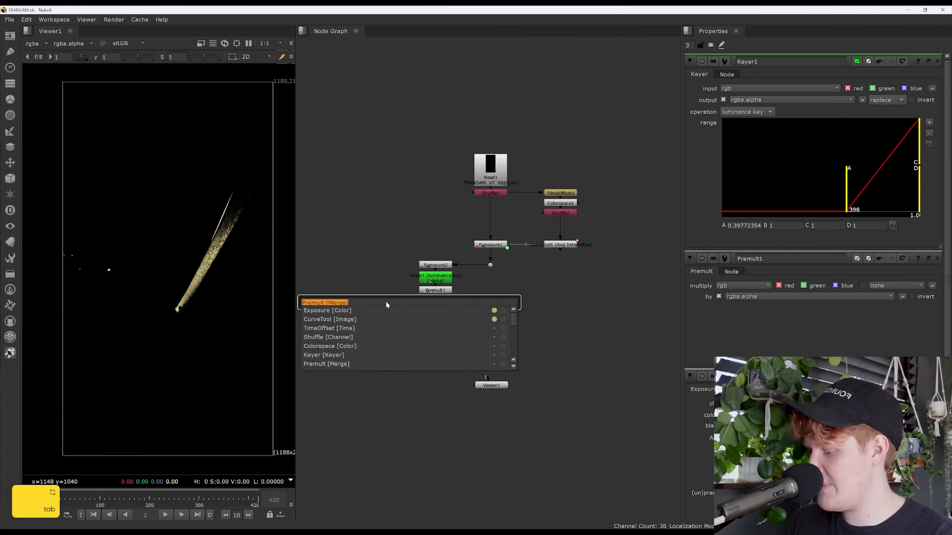
text(b)
key(Escape)
key(b)
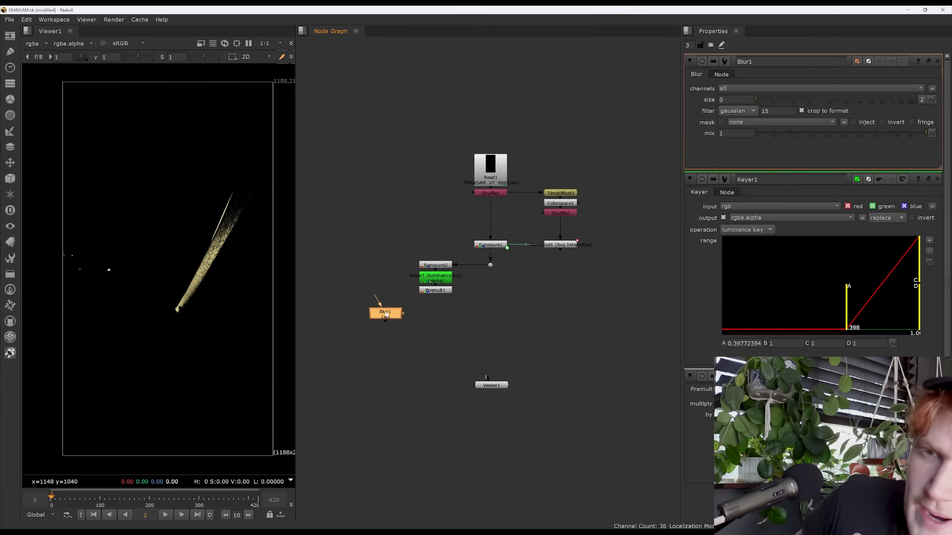
mouse_move(378, 303)
mouse_down()
mouse_move(428, 303)
mouse_move(377, 290)
mouse_up()
middle_drag(407, 297, 571, 270)
scroll(538, 294, down, 2)
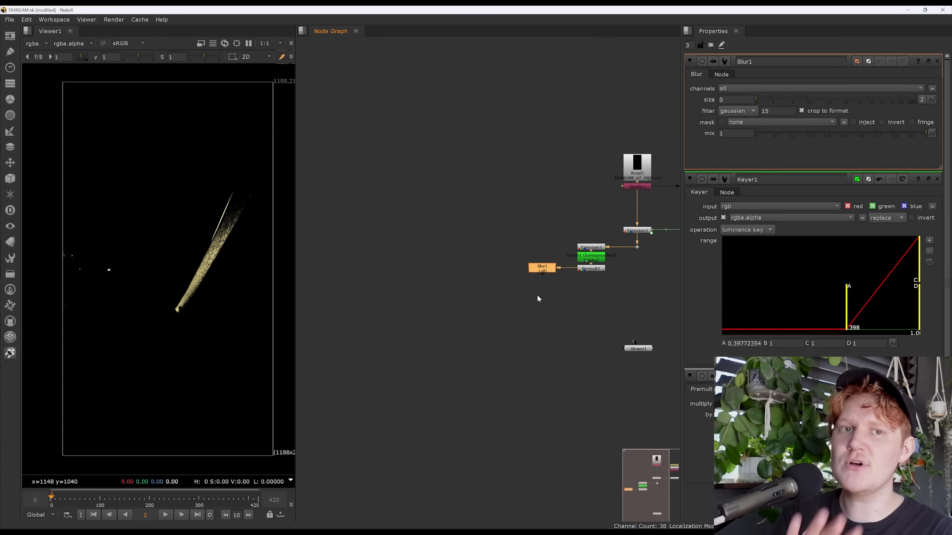
middle_drag(540, 299, 496, 306)
key(1)
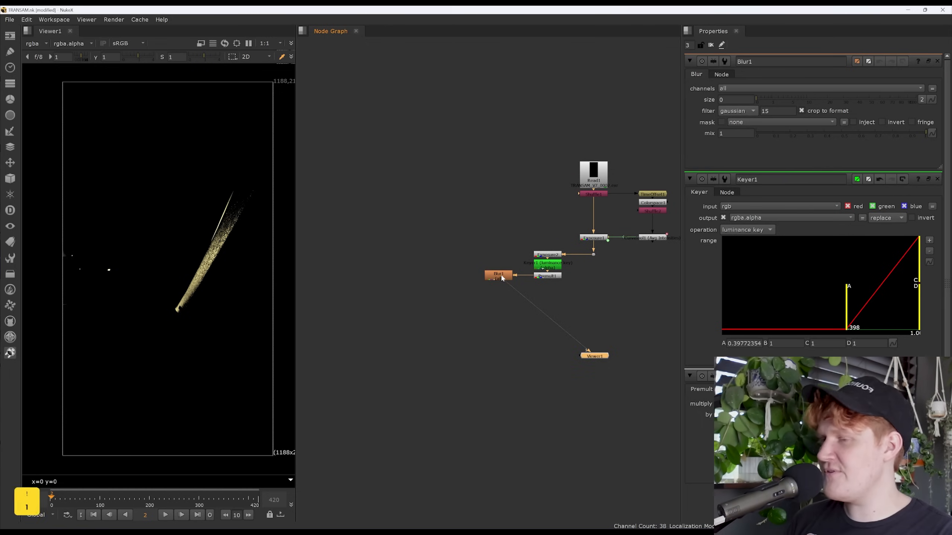
drag(756, 98, 788, 84)
Try chaining two more Blur nodes with larger sizes below Blur1, and undo both additions.
click(500, 276)
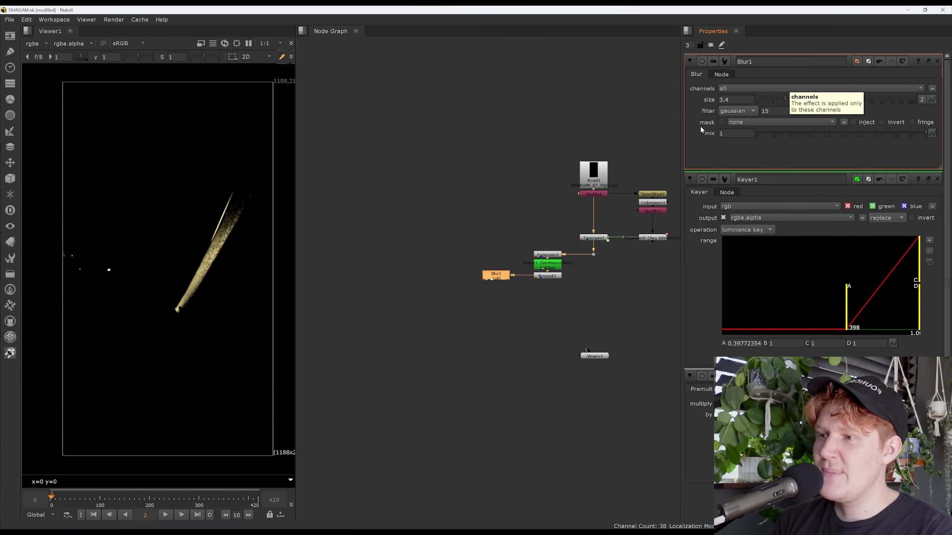
key(b)
drag(770, 101, 843, 100)
key(b)
drag(756, 99, 844, 100)
key(ctrl+z)
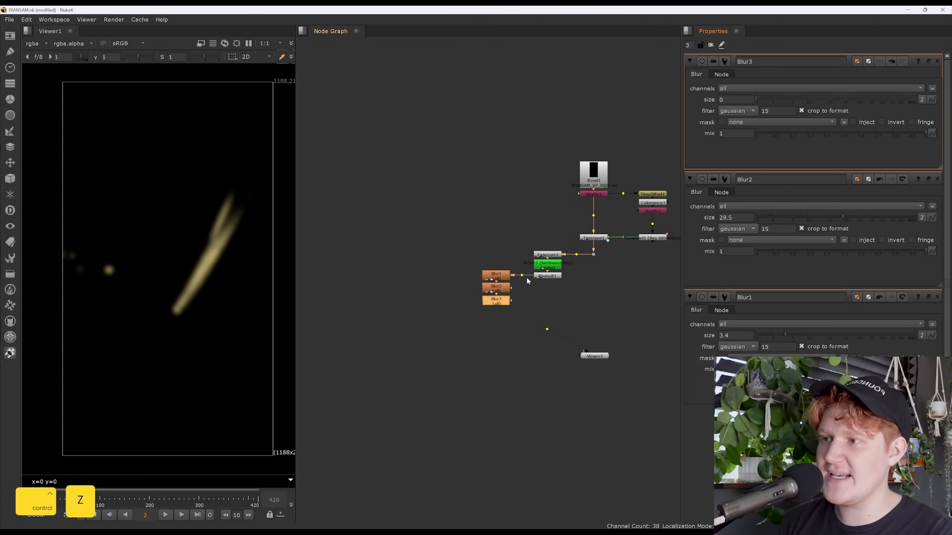
key(ctrl+z)
key(ctrl+z)
key(ctrl+z)
key(ctrl+z)
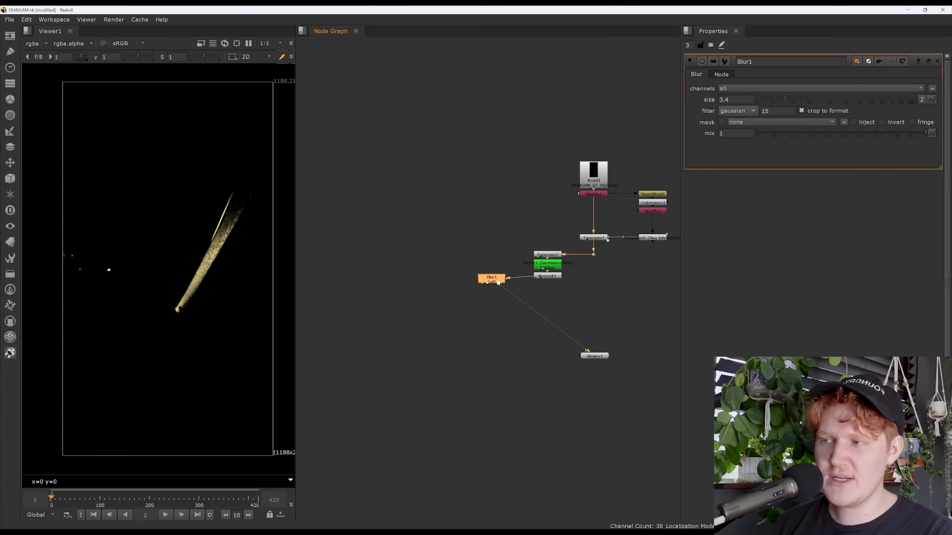
Route Blur1's input through a Dot beside Premult1 and branch a second Blur node off it through another Dot.
drag(495, 276, 499, 303)
key(ctrl)
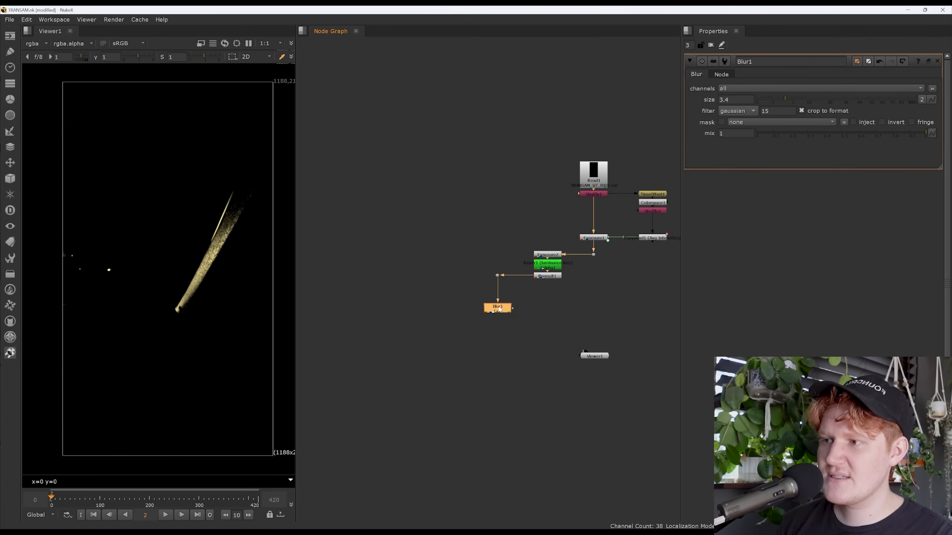
click(433, 284)
key(b)
drag(435, 281, 458, 276)
drag(465, 316, 468, 313)
View Blur1 and set its blur size to 5.
click(497, 309)
key(1)
double_click(498, 309)
double_click(734, 100)
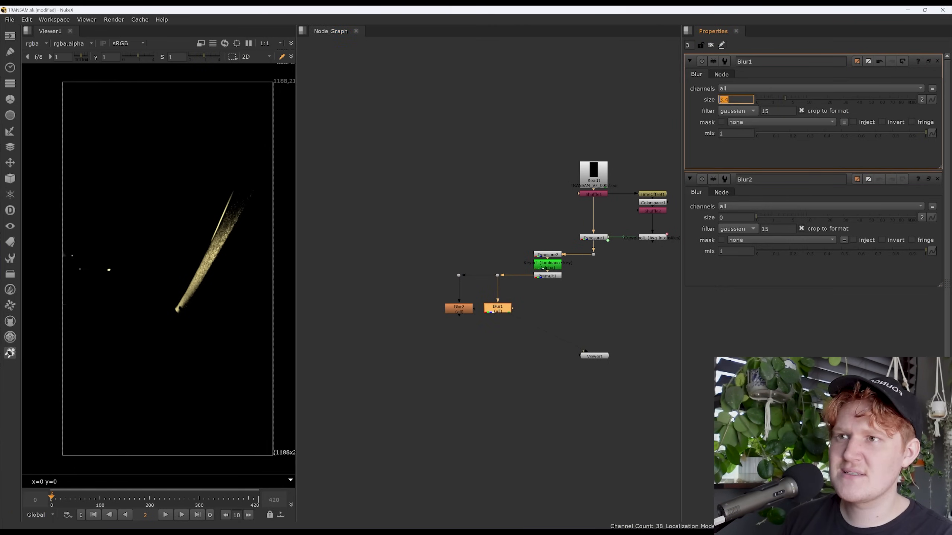
text(5)
key(Return)
View Blur2, set its blur size to 50 and compare its output with Blur1's.
click(456, 311)
key(1)
double_click(455, 311)
drag(759, 99, 670, 96)
text(50)
key(Return)
click(503, 310)
key(1)
click(458, 308)
key(1)
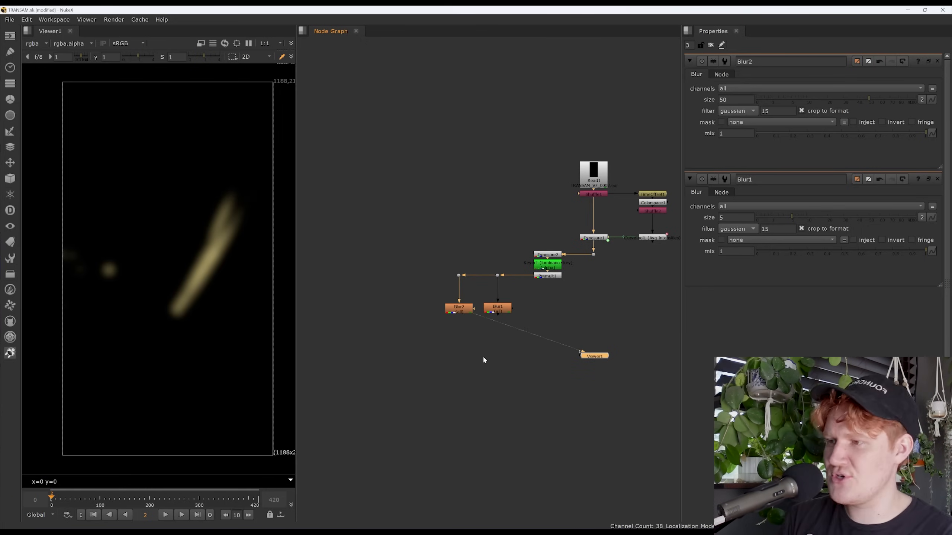
Combine Blur1 and Blur2 in a Merge node below them and compare the merged output with the individual blur.
key(m)
drag(484, 355, 497, 345)
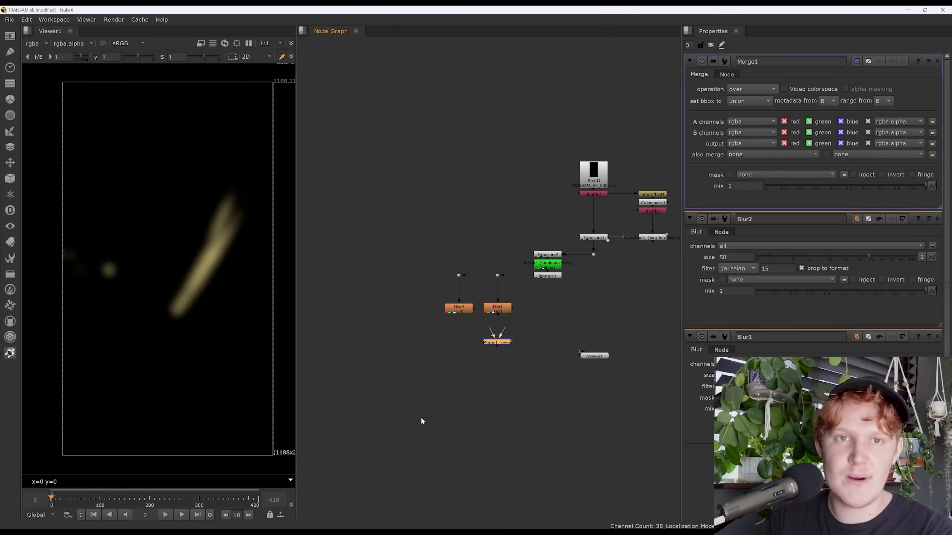
drag(506, 311, 459, 310)
click(503, 342)
key(1)
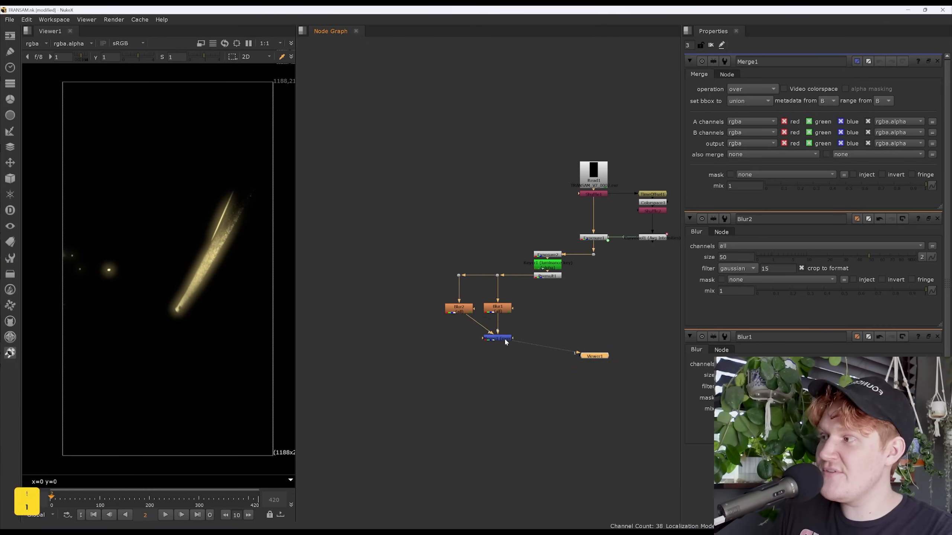
click(460, 308)
key(1)
click(502, 308)
click(501, 337)
key(1)
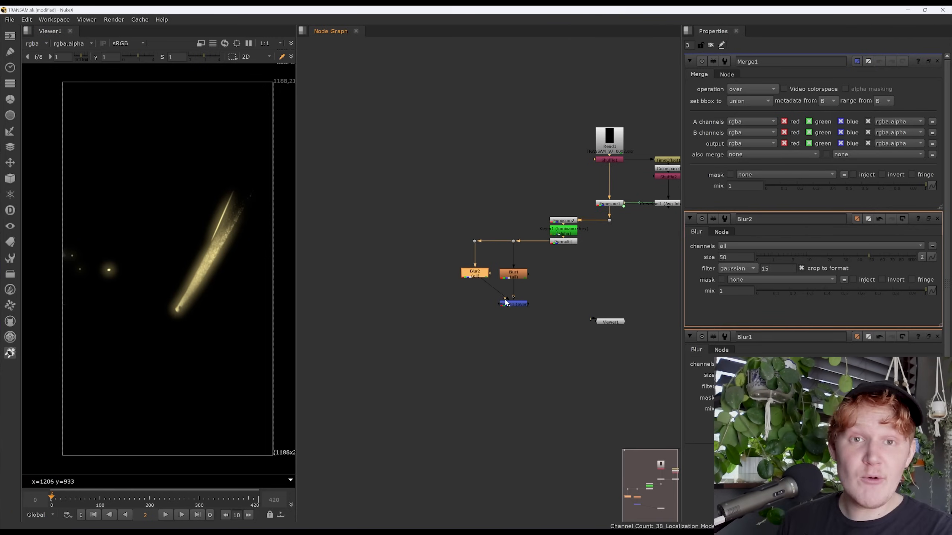
click(428, 287)
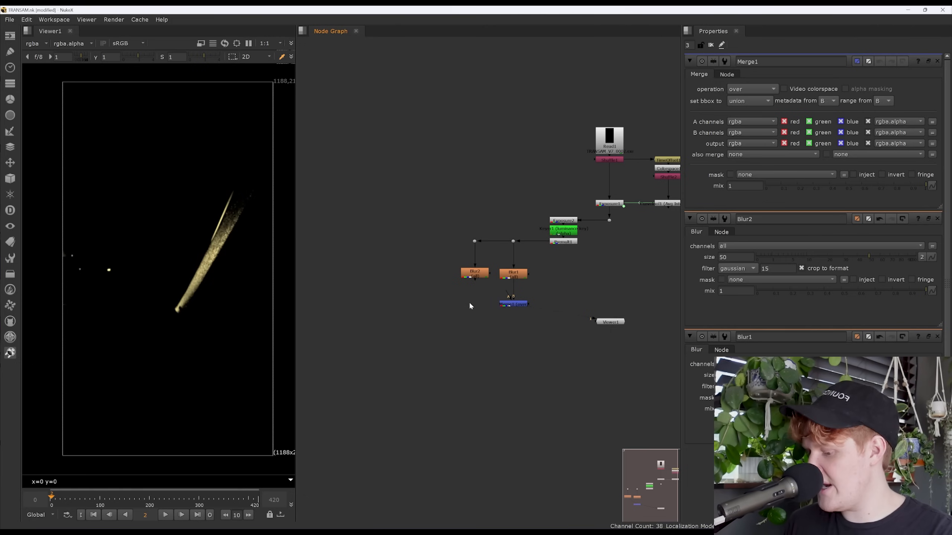
Merge a third Blur, fed from the Premult branch through a corner dot, with the second Blur and align it beside the others.
key(m)
mouse_move(481, 298)
mouse_down()
mouse_move(476, 269)
mouse_move(476, 305)
mouse_up()
click(403, 265)
key(b)
drag(404, 264, 435, 241)
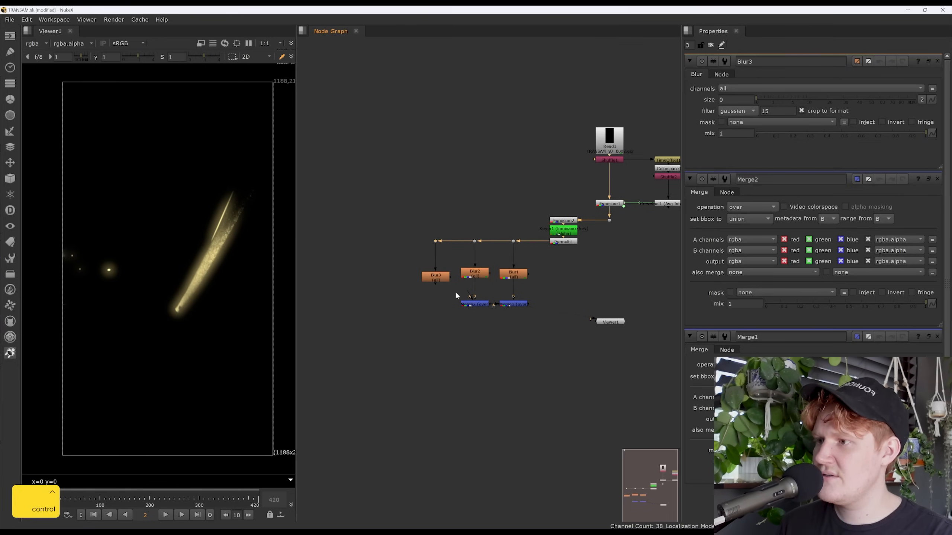
drag(437, 280, 436, 276)
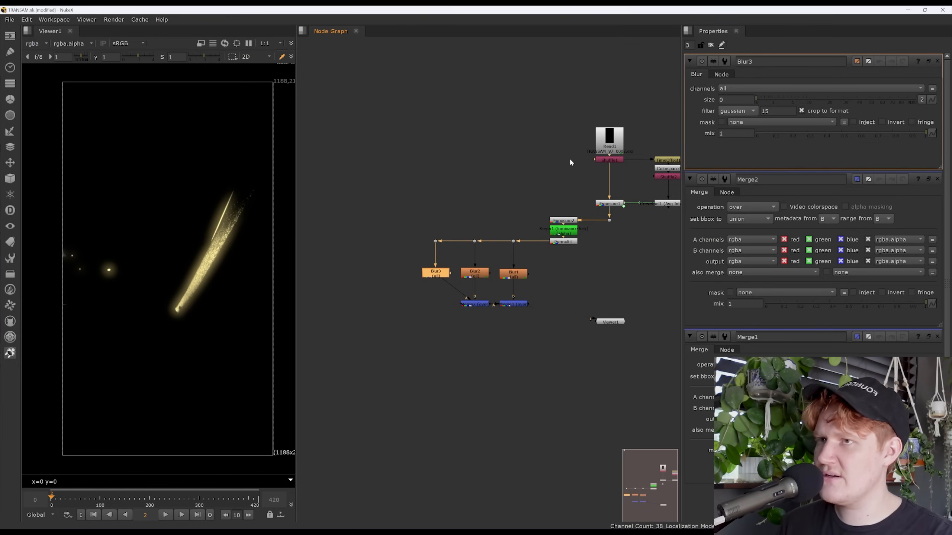
Set the third Blur's size to 17 and view the blurs individually, ending on the final merge.
drag(755, 99, 821, 98)
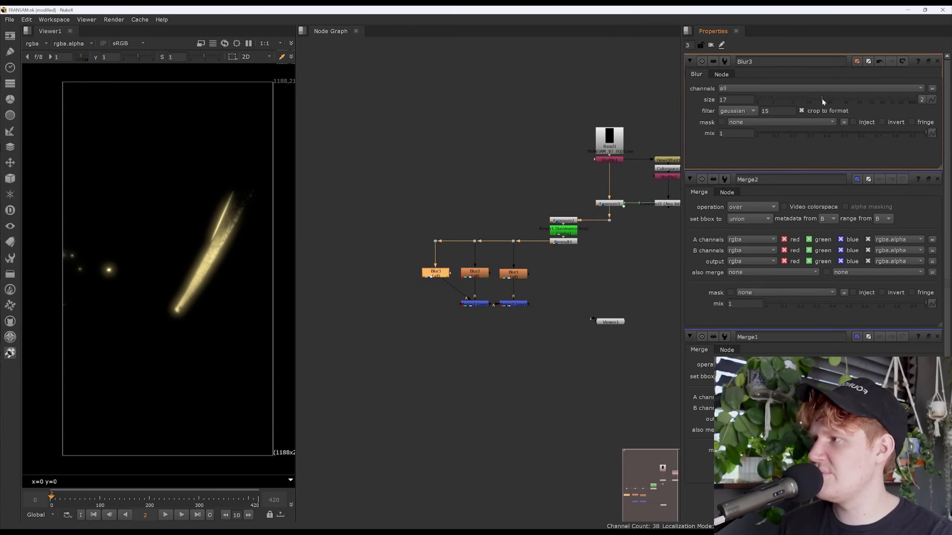
key(1)
key(1)
key(1)
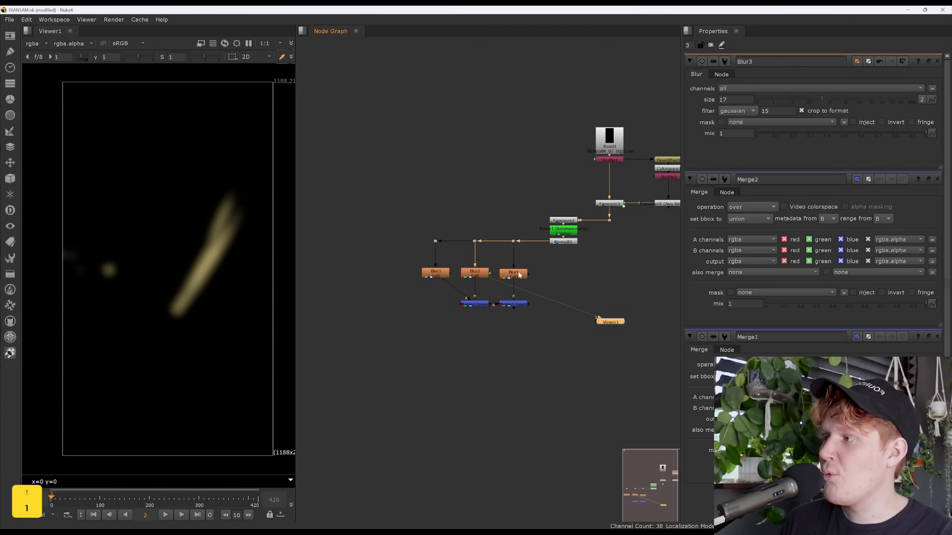
click(519, 305)
key(1)
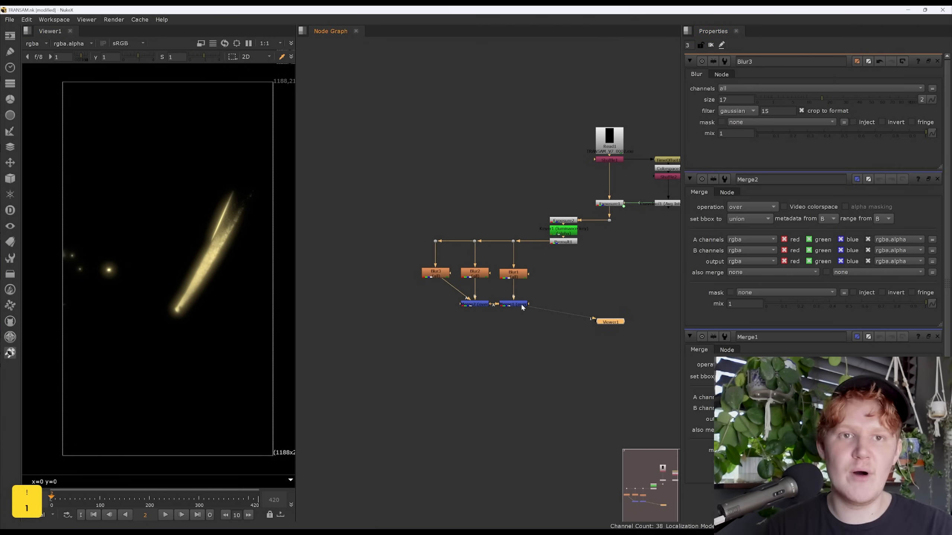
Set the operation of both Merge nodes to plus and view the combined glow.
click(476, 305)
double_click(476, 306)
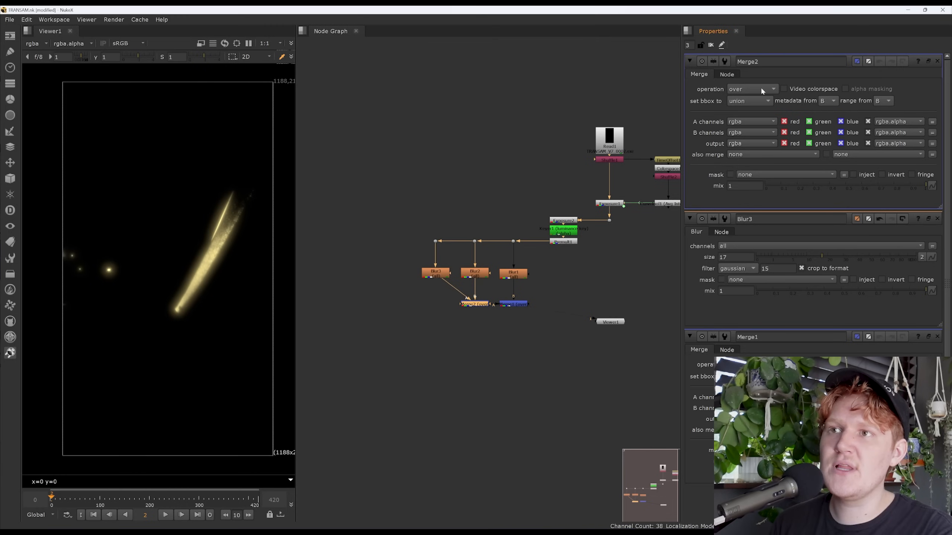
click(761, 87)
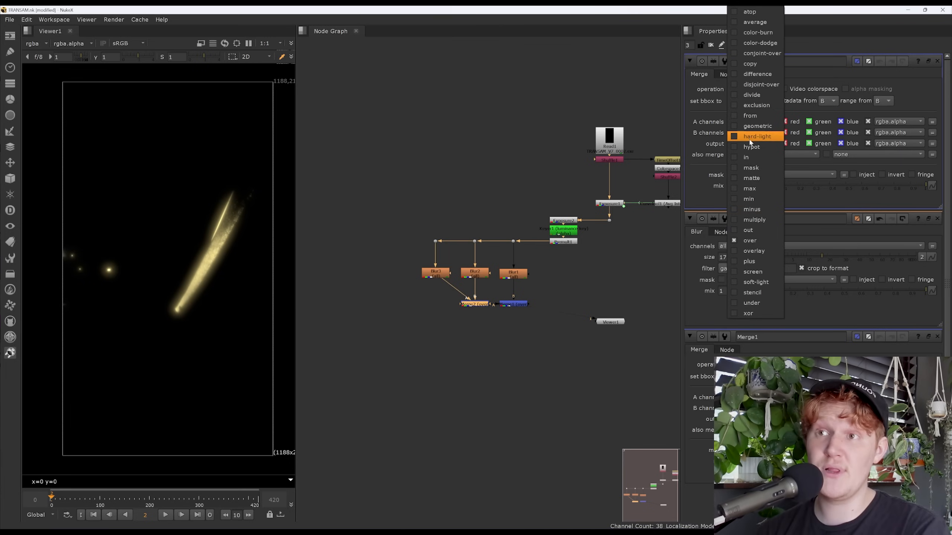
click(755, 270)
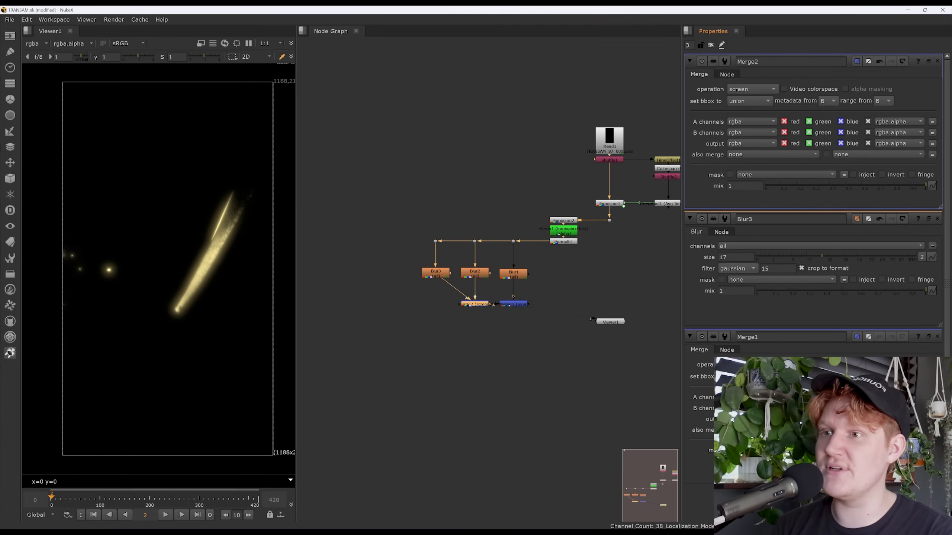
click(746, 91)
click(759, 261)
double_click(509, 305)
click(746, 90)
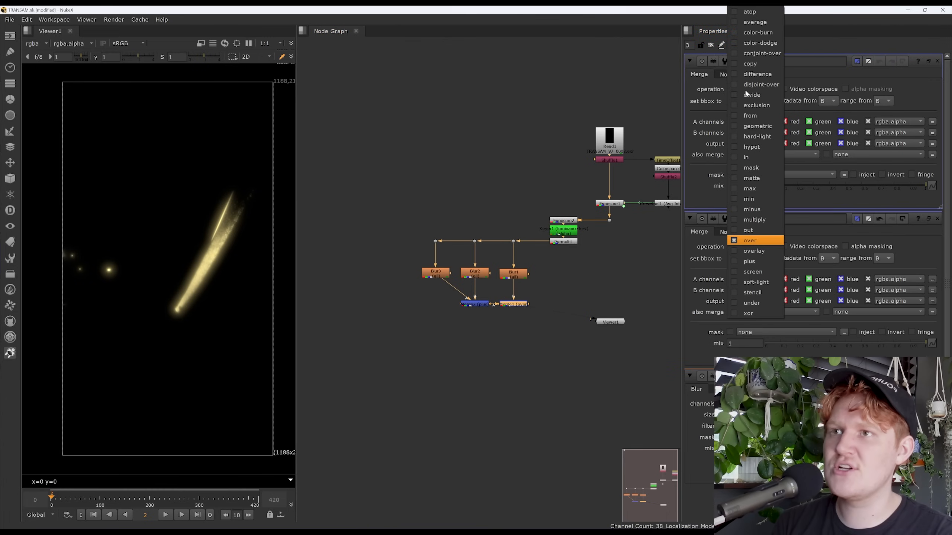
click(749, 262)
key(1)
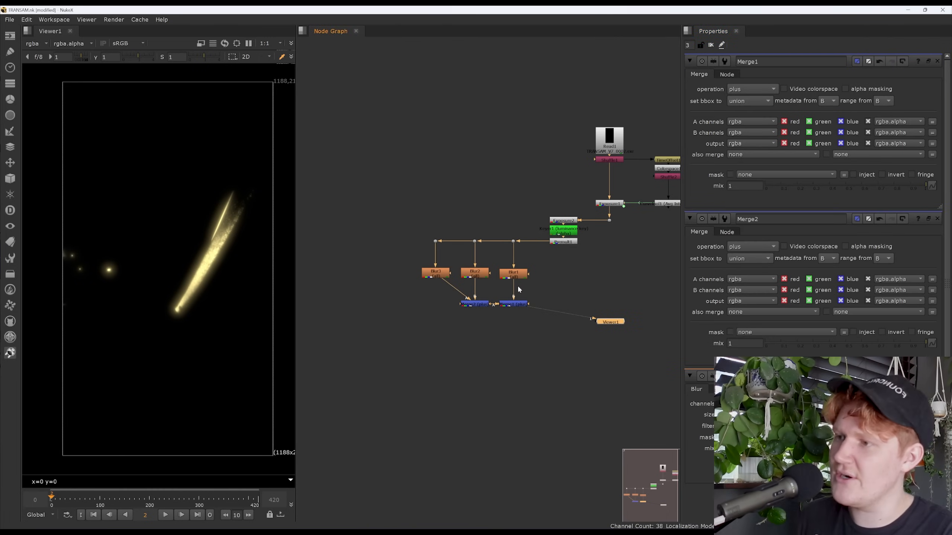
Compare the output of each of the three Blur nodes and both Merge nodes in the viewer.
click(514, 274)
key(1)
click(475, 273)
key(1)
click(437, 273)
key(1)
click(476, 304)
key(1)
click(515, 304)
key(1)
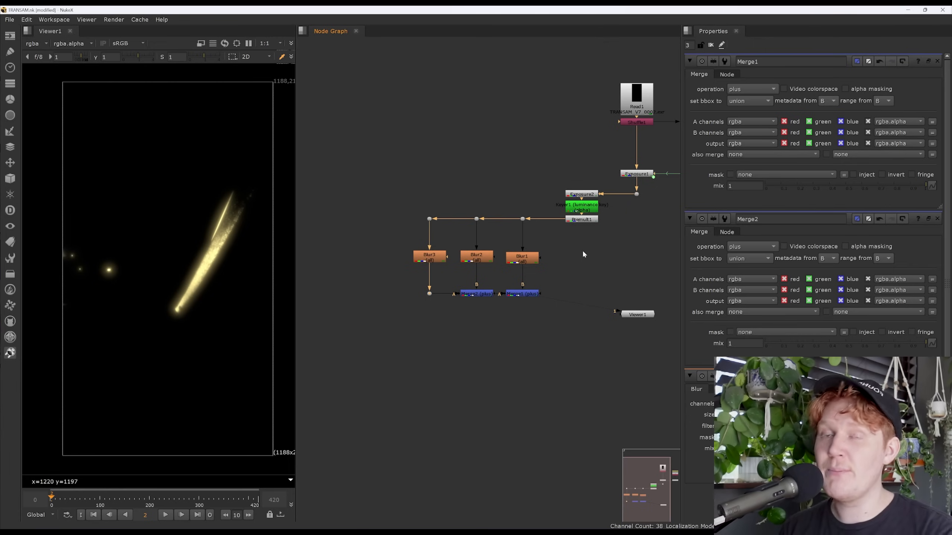
Remove the dot between the third Blur and its merge, and set that Blur's size to 43 while viewing it.
key(Delete)
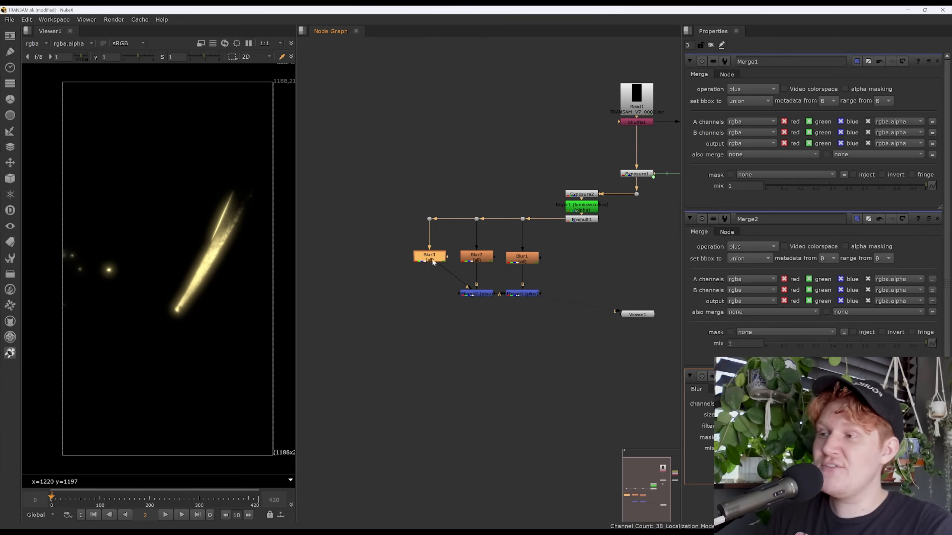
key(Return)
drag(816, 99, 859, 97)
key(1)
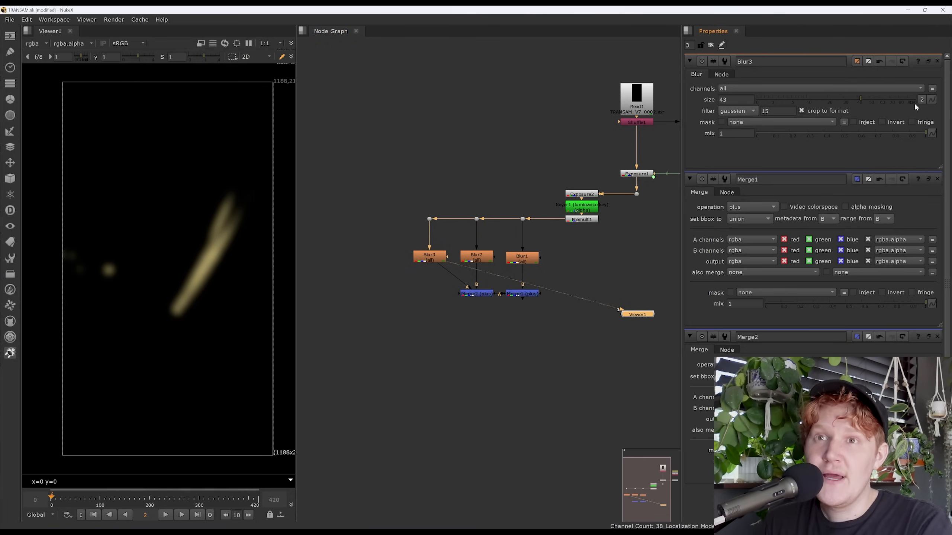
Split the third Blur's size into separate dimensions, with width 393 and height 13.
click(922, 99)
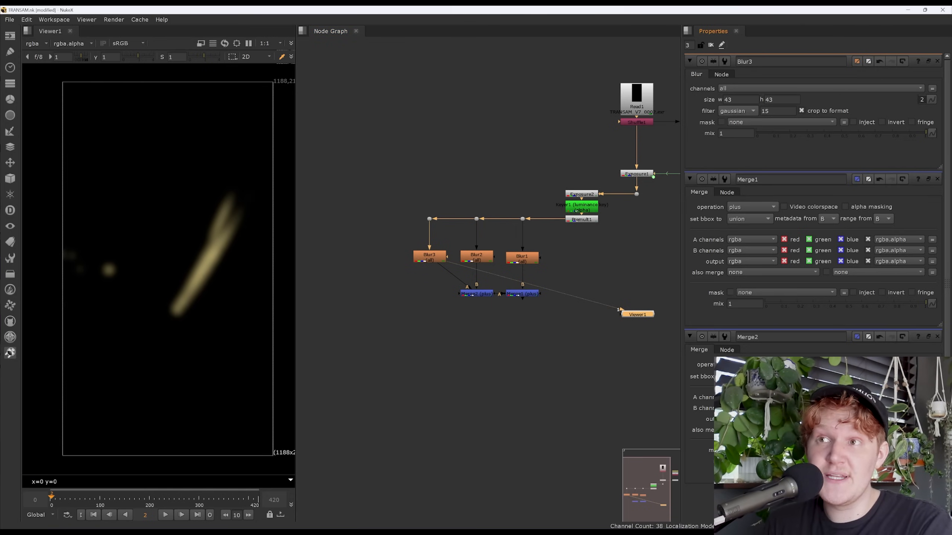
click(729, 99)
key(Up)
key(Up)
key(Up)
key(Up)
key(Up)
key(Up)
key(Up)
key(Up)
key(Up)
key(Up)
key(Up)
key(Up)
key(Up)
key(Up)
key(Up)
key(Up)
key(Up)
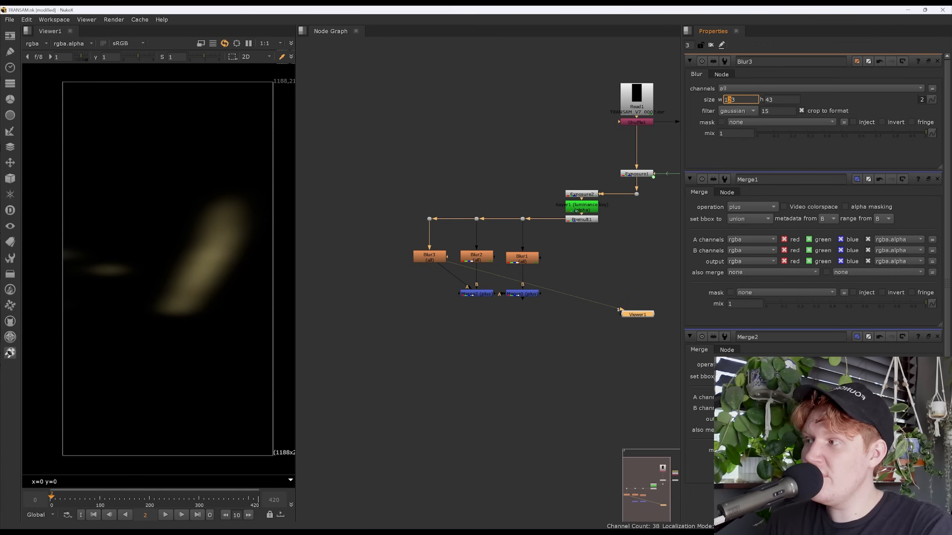
key(Up)
key(Up)
key(Up)
key(Up)
key(Up)
key(Up)
key(Up)
key(Up)
key(Up)
click(768, 99)
key(Down)
key(Down)
key(Down)
key(Down)
key(Up)
key(Up)
key(Up)
key(Down)
key(Down)
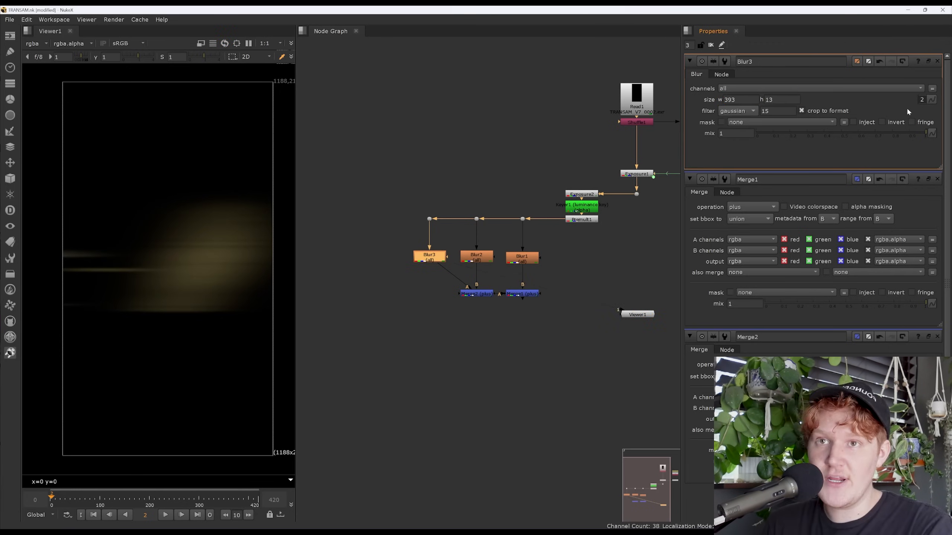
Delete the third Blur node and the dot that feeds it.
click(440, 268)
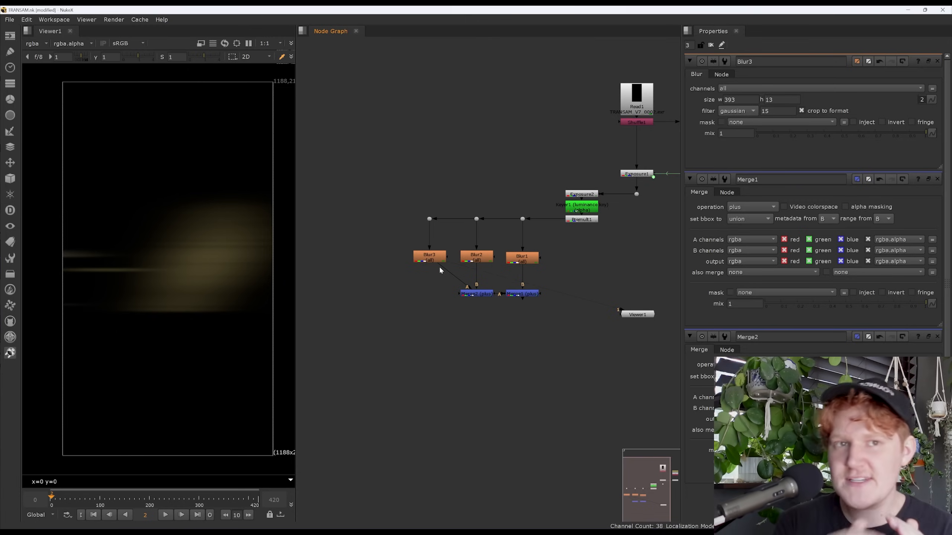
click(431, 257)
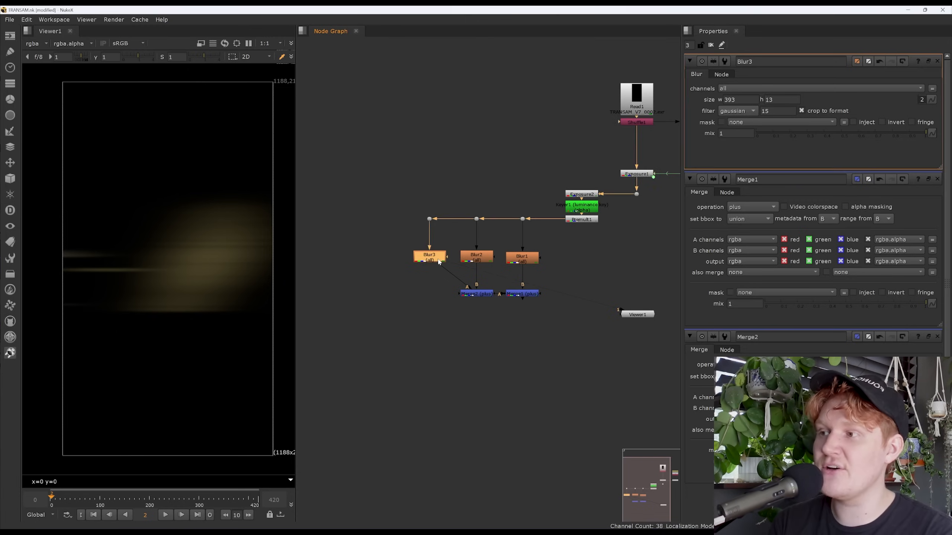
key(Delete)
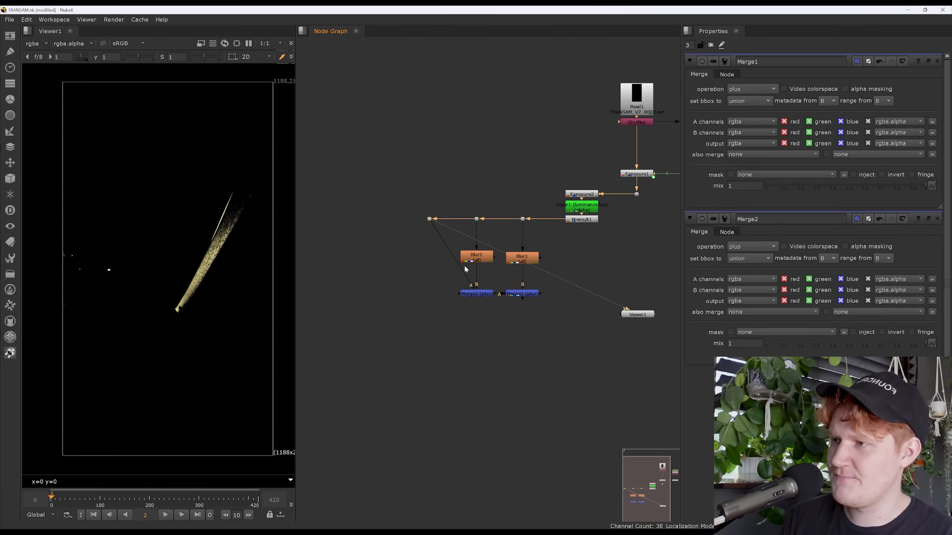
key(Delete)
mouse_move(477, 257)
mouse_down()
mouse_move(436, 258)
mouse_move(477, 262)
mouse_up()
click(419, 243)
key(Tab)
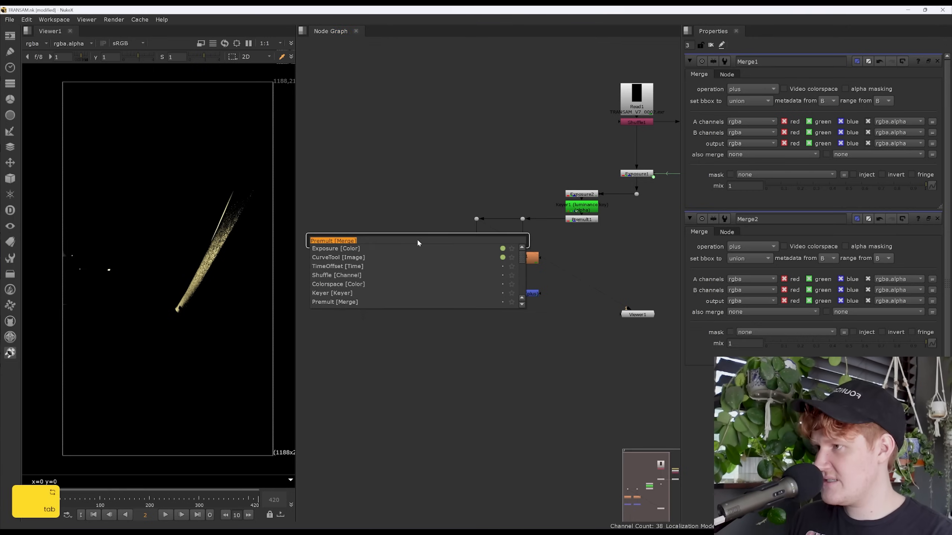
key(Escape)
Add a Transform node after the dot above the second Blur, place it at the branch's far end and view it.
click(478, 220)
key(Tab)
text(tran)
key(Down)
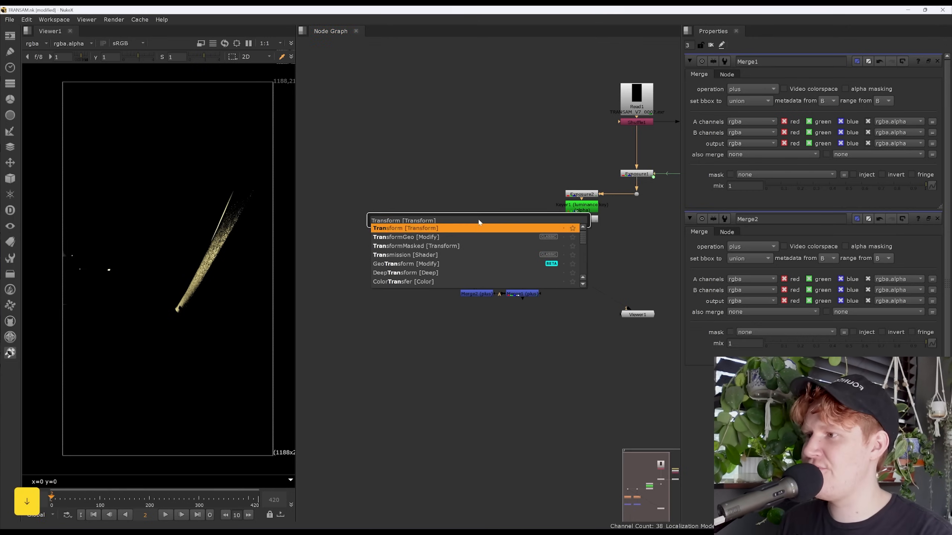
key(Return)
drag(480, 232, 432, 222)
key(1)
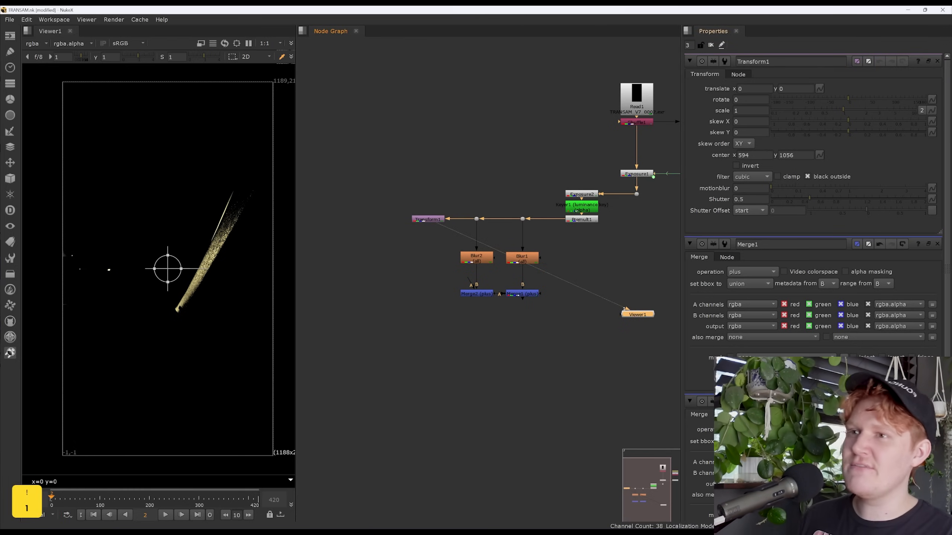
Set the Transform's rotation to 45.
drag(848, 97, 861, 98)
drag(751, 99, 666, 97)
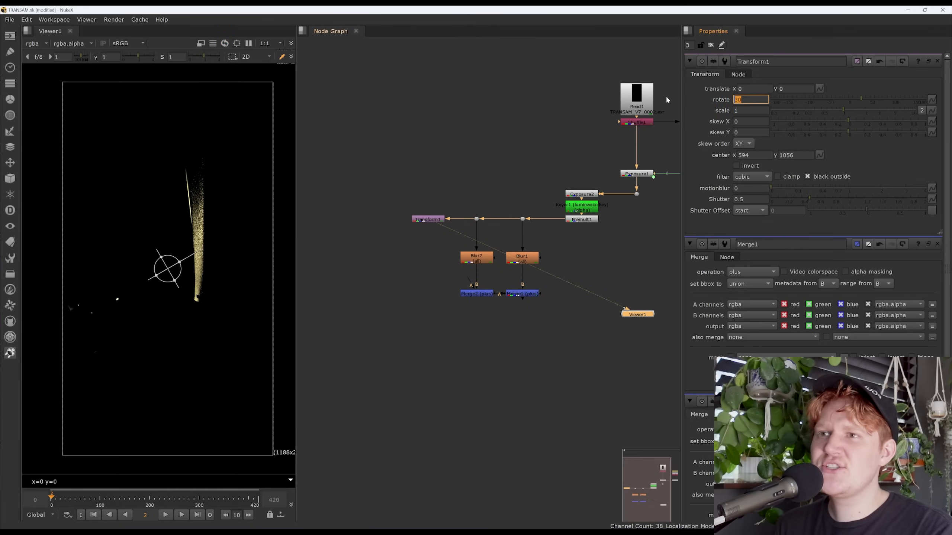
text(45)
key(Return)
Add a Blur node below the Transform's branch, fed from the rotated highlights through a corner dot.
click(428, 221)
click(370, 244)
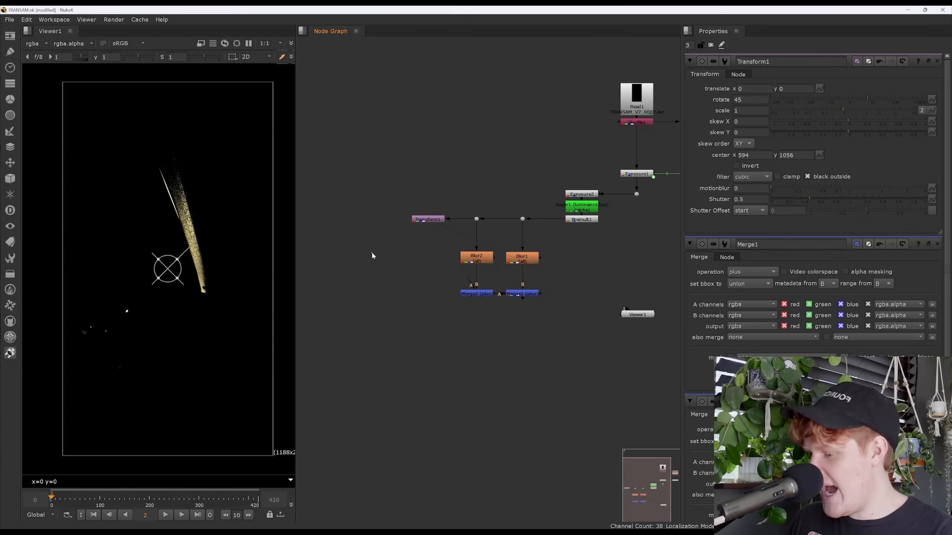
key(b)
drag(370, 260, 372, 222)
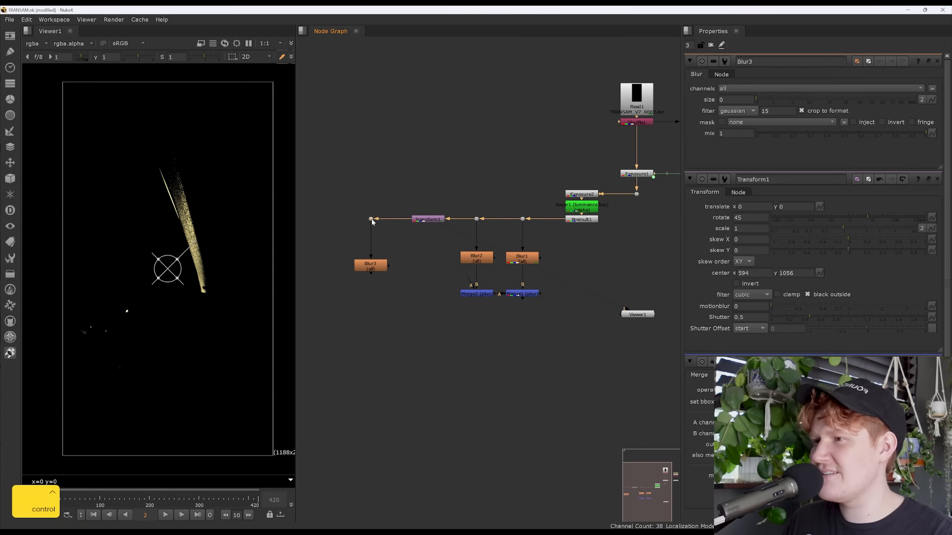
drag(370, 268, 371, 262)
scroll(576, 271, down, 5)
scroll(505, 258, up, 6)
middle_drag(576, 271, 542, 296)
scroll(543, 293, down, 2)
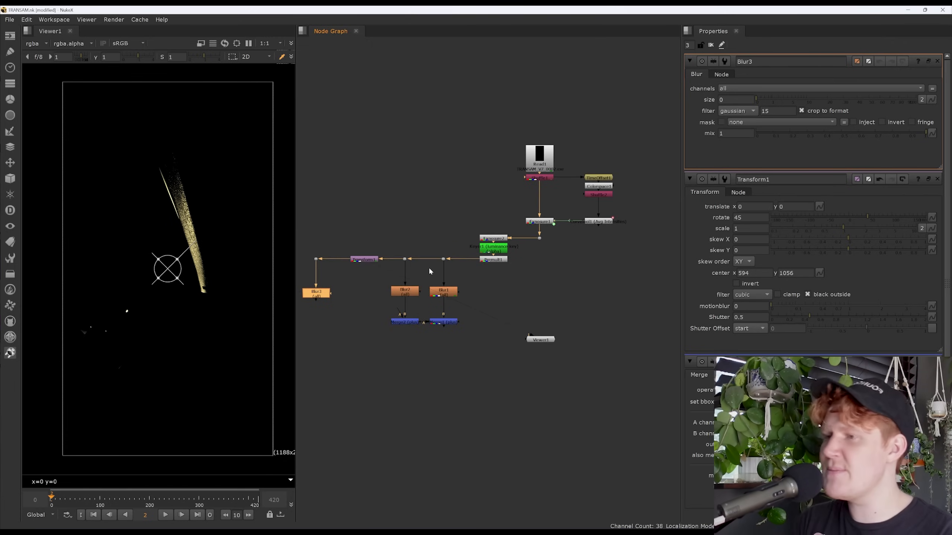
scroll(398, 286, up, 2)
middle_drag(399, 285, 470, 282)
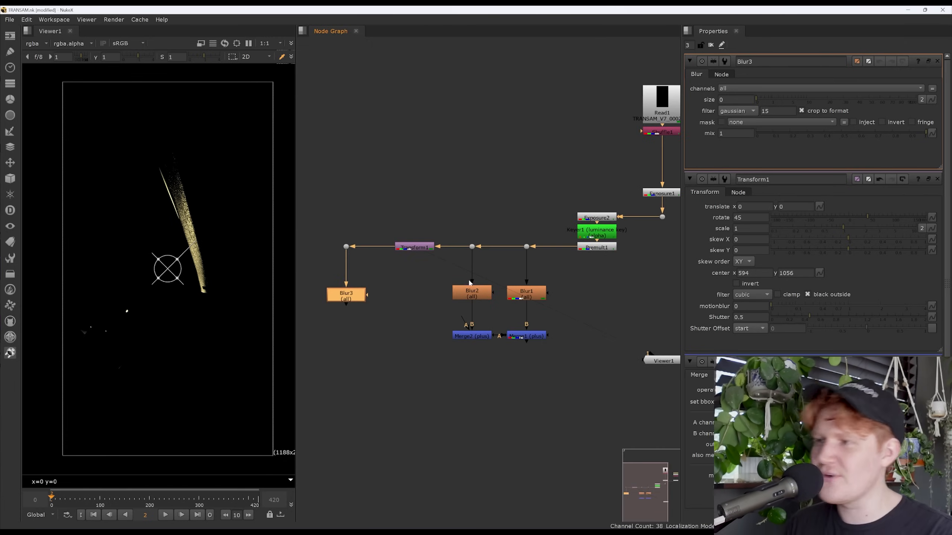
scroll(432, 299, up, 2)
scroll(432, 300, down, 2)
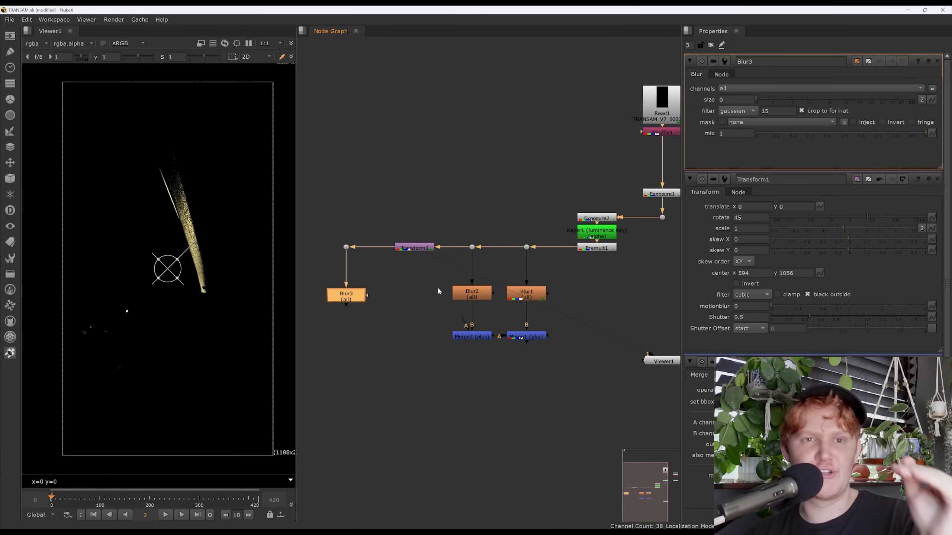
scroll(473, 281, down, 2)
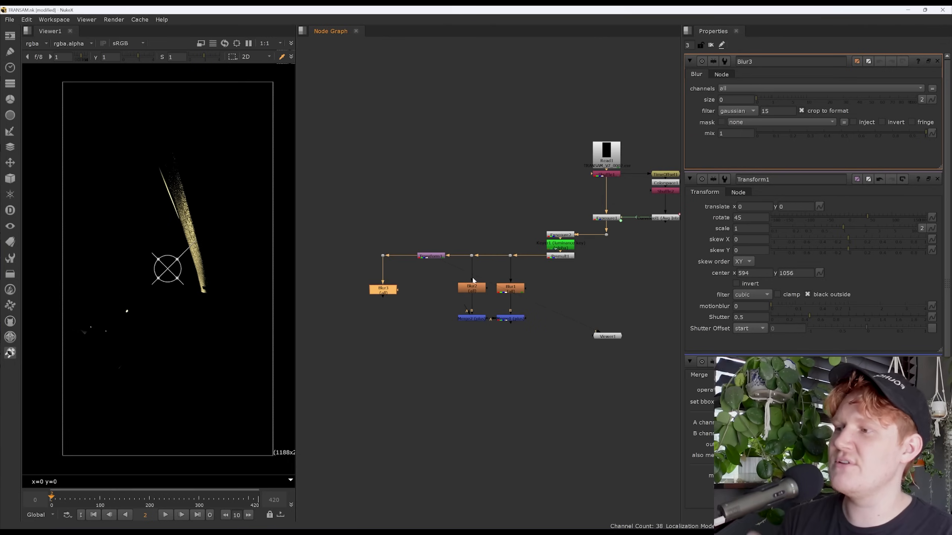
View the Transform and its Blur, then split the Blur's size into separate dimensions and set only the width to 500.
scroll(472, 282, up, 2)
click(416, 247)
middle_drag(416, 247, 463, 235)
key(1)
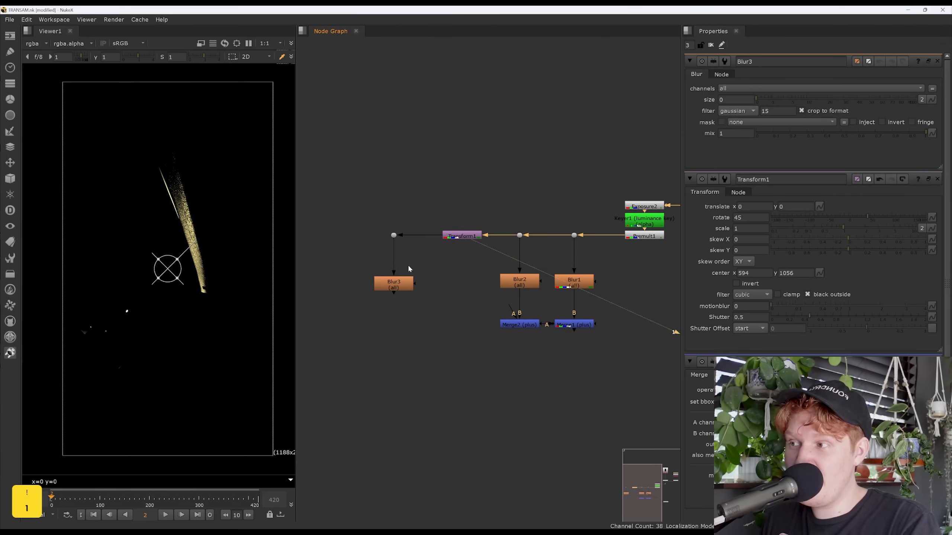
click(402, 286)
key(1)
click(921, 100)
click(736, 100)
text(15)
key(Return)
text(500)
key(Return)
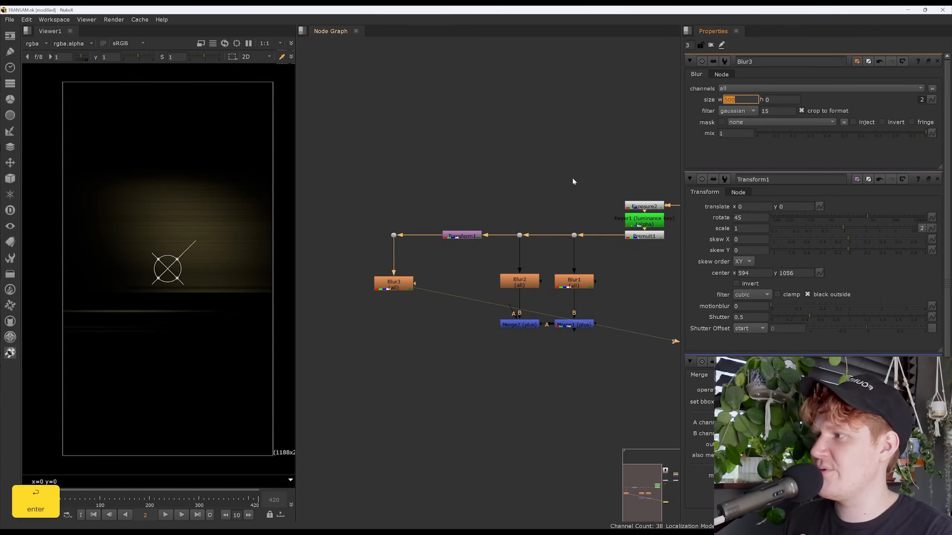
Duplicate the rotating Transform and place the copy downstream of the horizontal Blur.
click(438, 307)
click(461, 237)
key(ctrl)
key(ctrl+c)
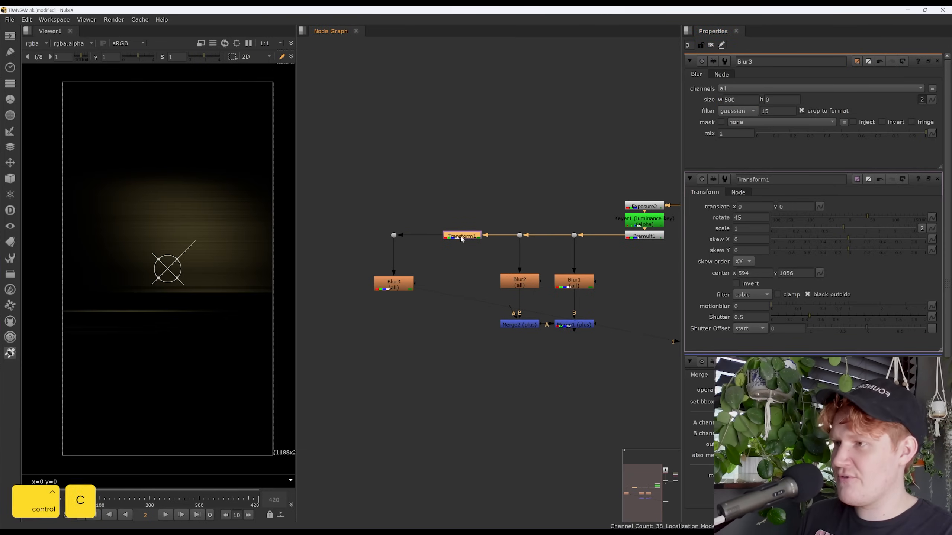
click(447, 316)
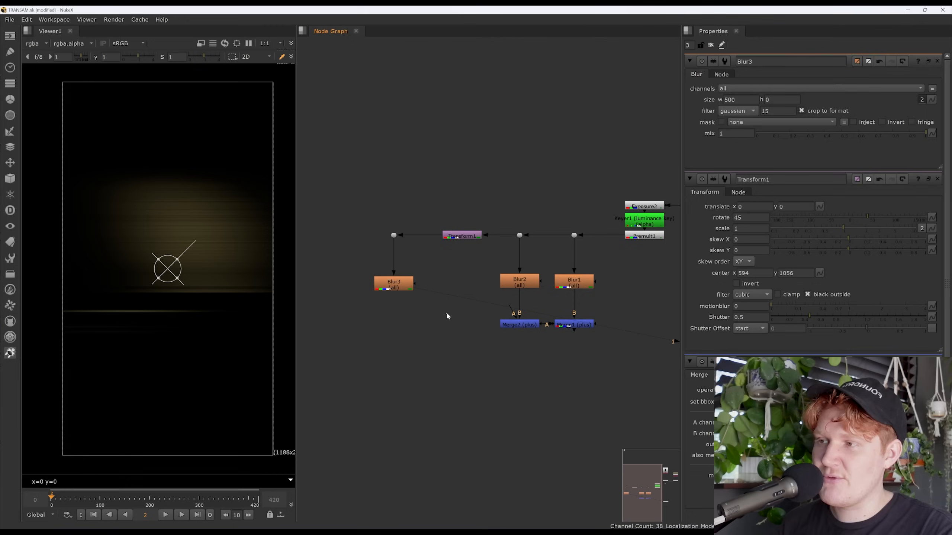
key(ctrl+v)
mouse_move(447, 314)
mouse_down()
mouse_move(461, 298)
mouse_move(441, 321)
mouse_up()
Set the duplicated Transform's rotation to -45.
double_click(438, 322)
click(735, 99)
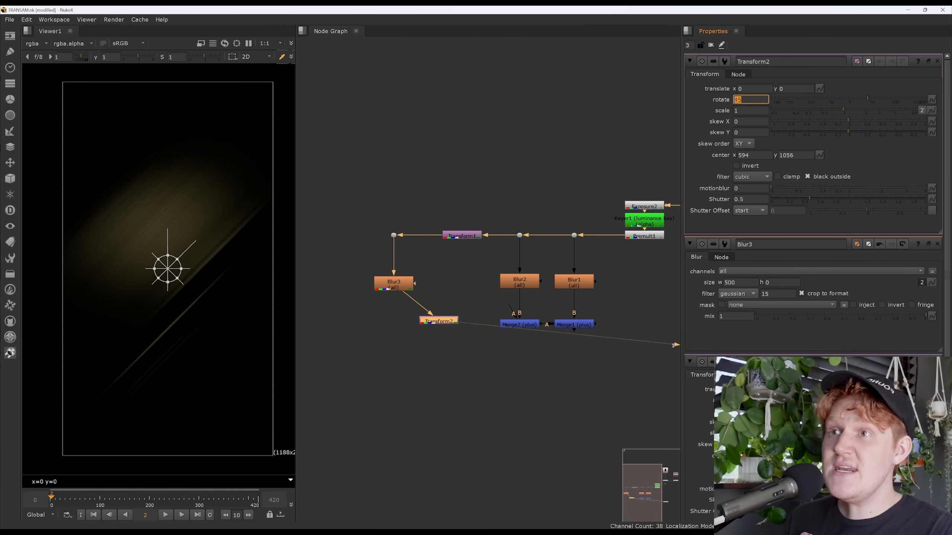
text(-)
key(Return)
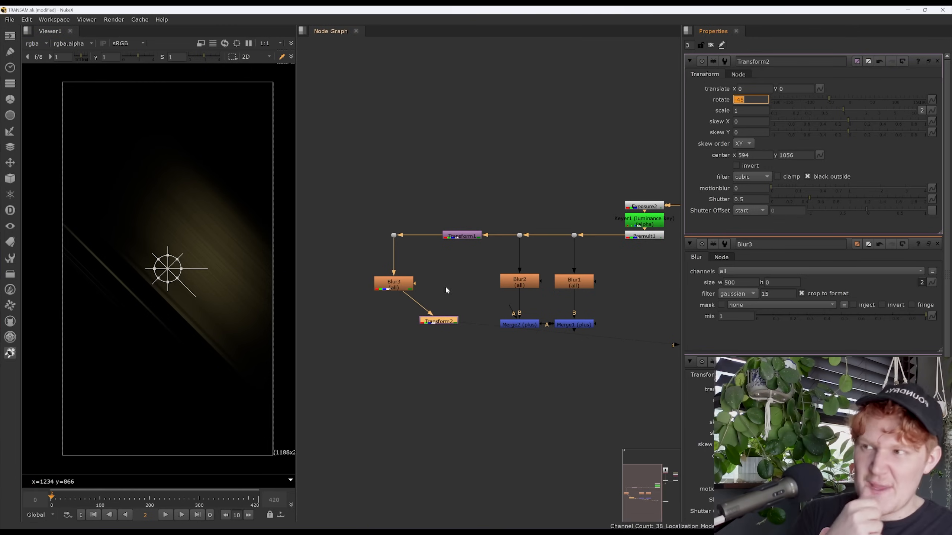
Delete the Transform copy rotated by -45 and shift the horizontal Blur branch farther left to make room.
double_click(470, 237)
click(446, 320)
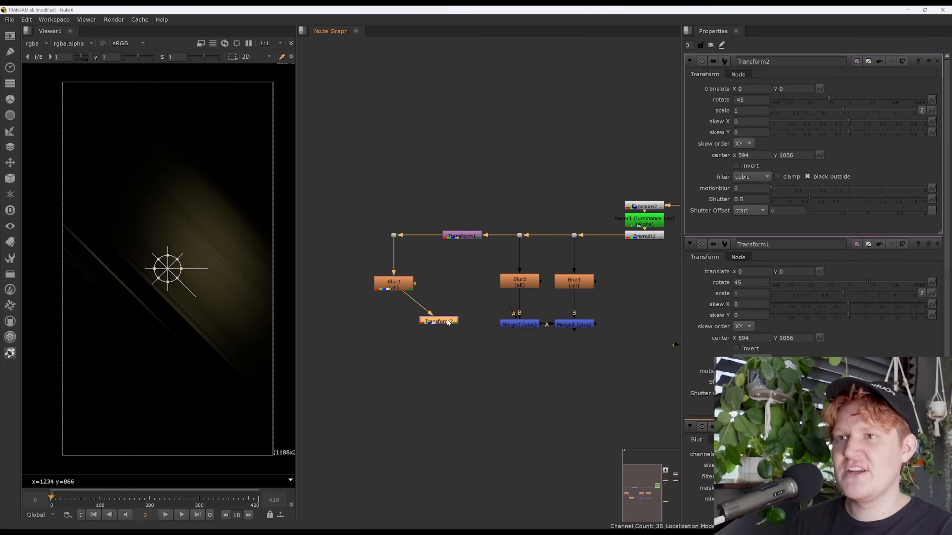
key(Delete)
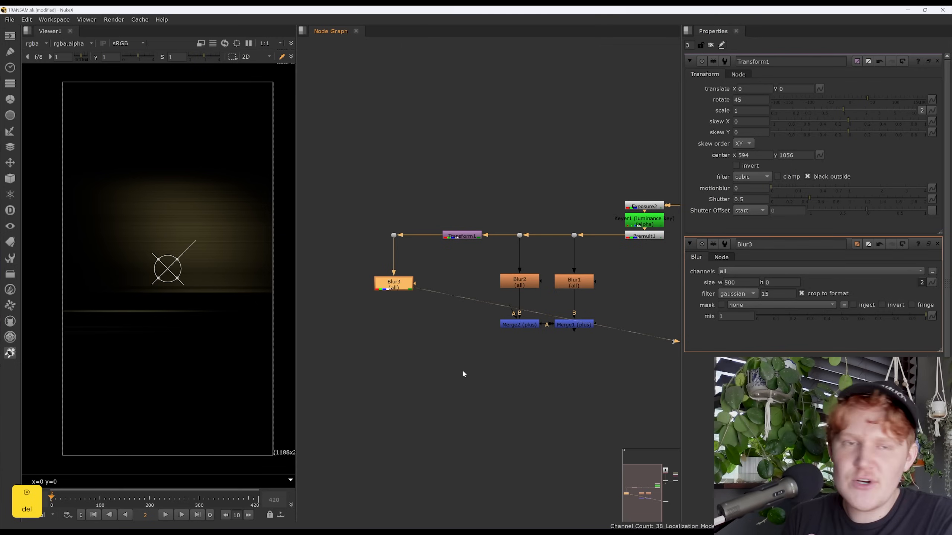
drag(359, 194, 368, 279)
click(432, 266)
Copy the 45-degree Transform and paste an unconnected duplicate below it, between the horizontal Blur and the merges.
click(462, 236)
key(ctrl+c)
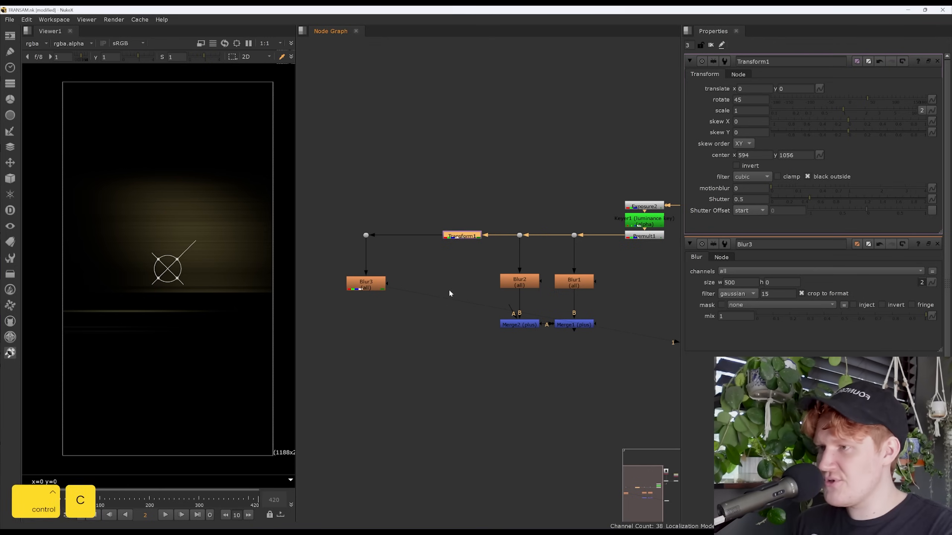
click(455, 266)
key(ctrl+v)
drag(456, 267, 466, 326)
click(467, 237)
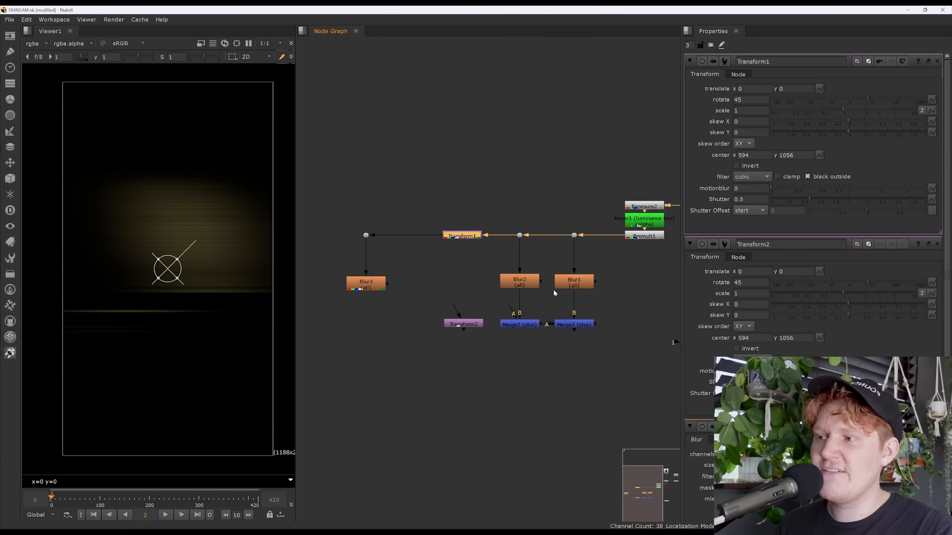
Link the duplicate Transform's rotation to the original's and negate the expression to -parent.Transform1.rotate.
ctrl+drag(751, 99, 752, 283)
right_click(753, 284)
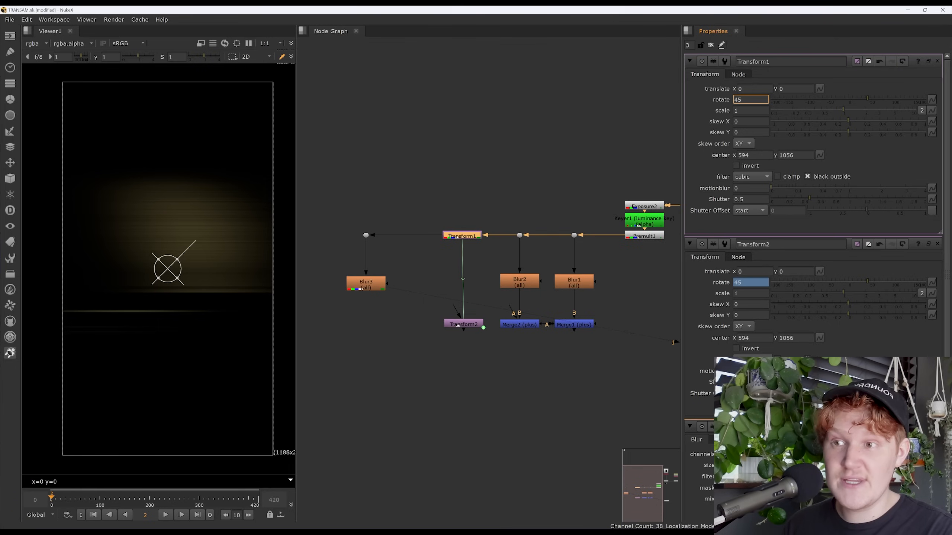
key(equal)
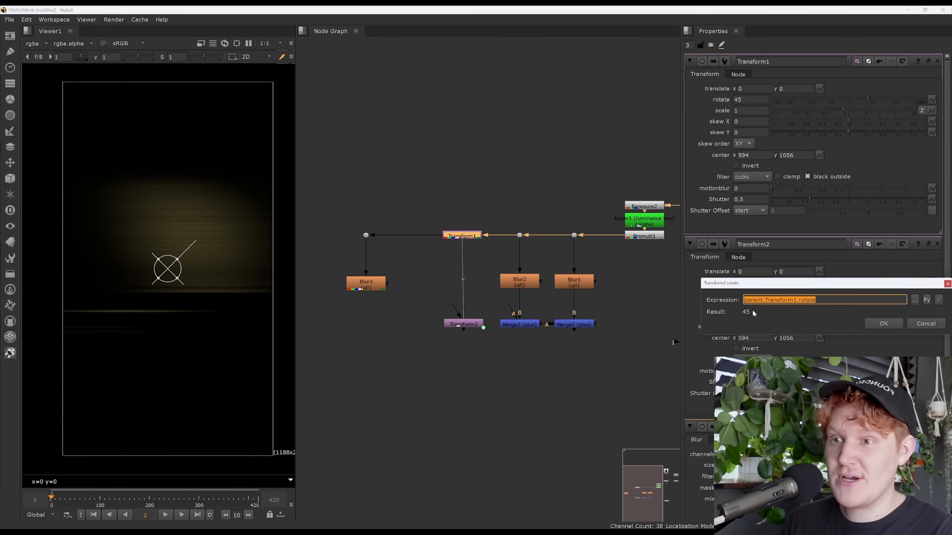
click(744, 299)
text(-)
key(Return)
Connect the linked Transform to the horizontal Blur's output and view its result against the first Transform.
click(473, 324)
key(1)
click(467, 288)
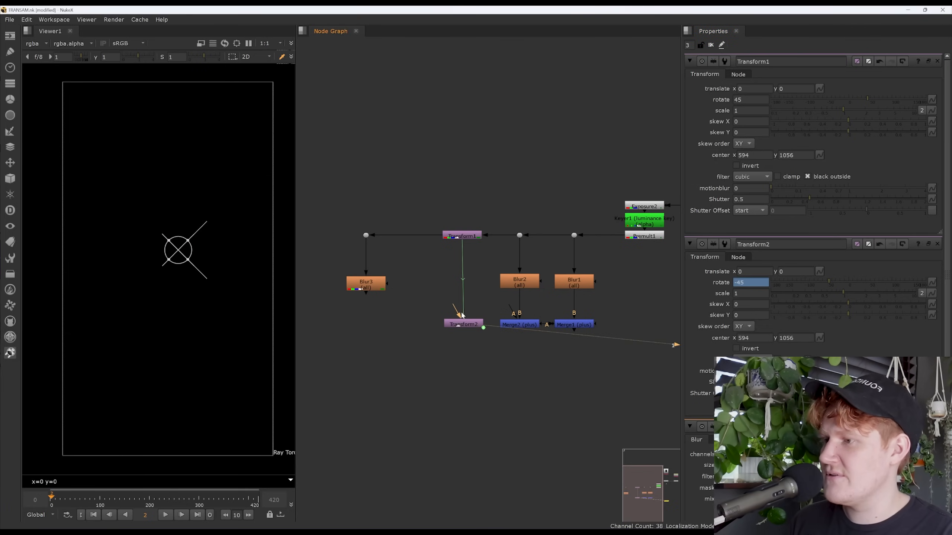
drag(462, 315, 373, 287)
click(462, 236)
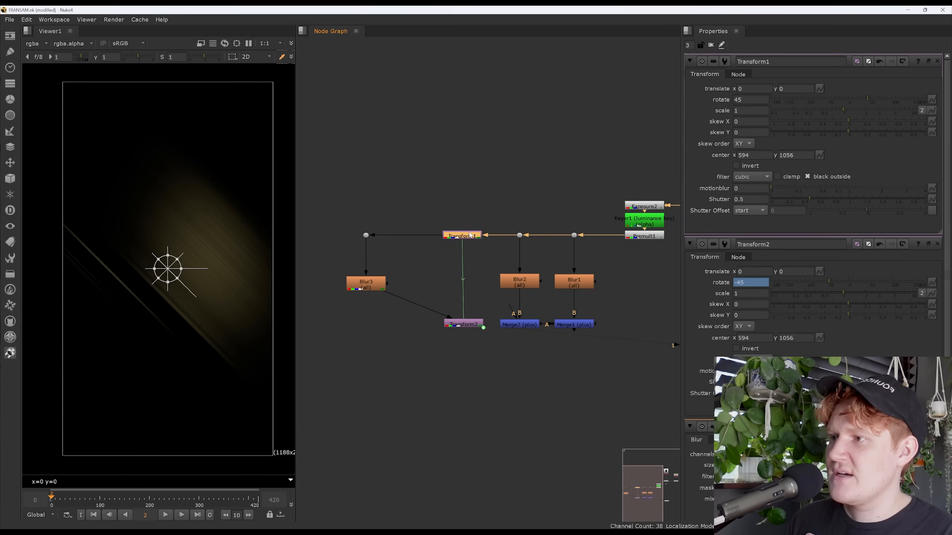
key(1)
click(463, 324)
key(1)
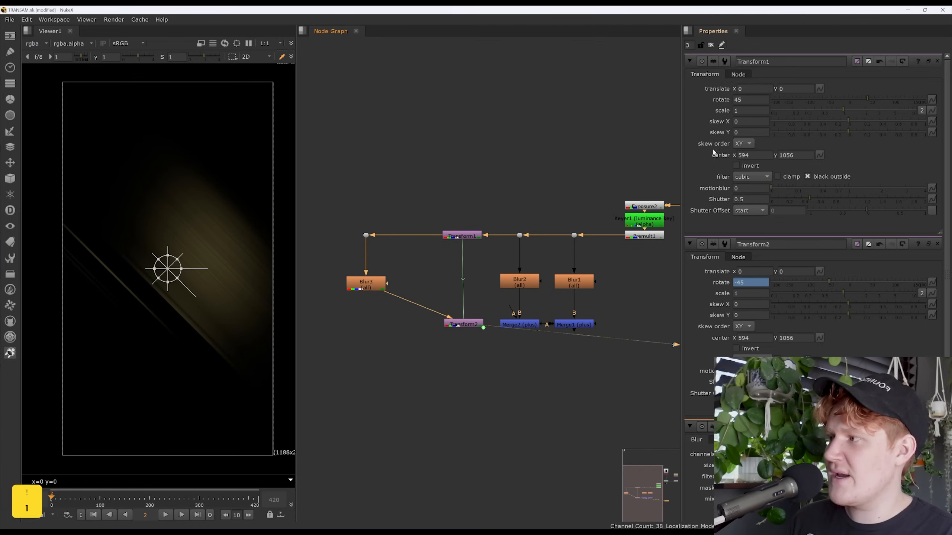
Set the first Transform's rotation to 24, close all open node properties and save the script.
mouse_move(778, 101)
mouse_down()
mouse_move(878, 98)
mouse_move(840, 99)
mouse_move(859, 98)
mouse_up()
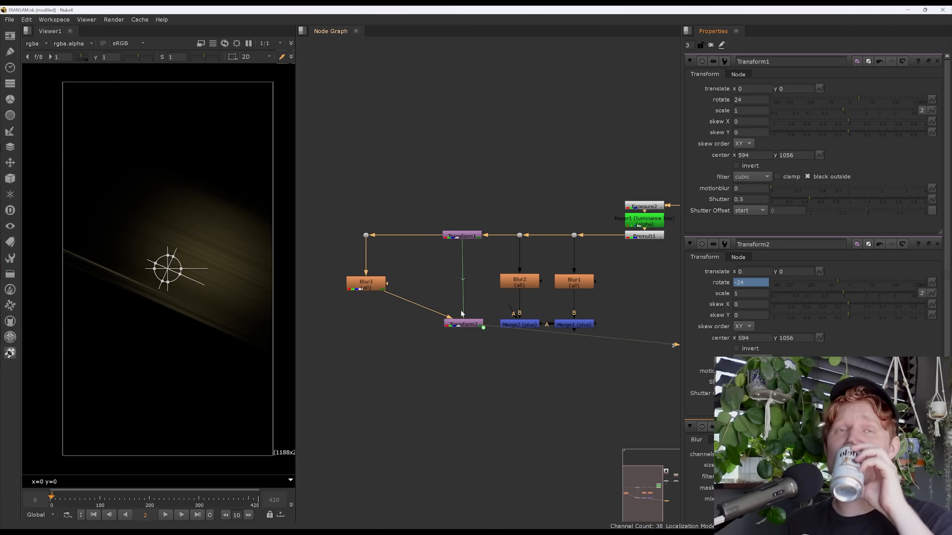
click(711, 45)
click(501, 158)
key(ctrl+s)
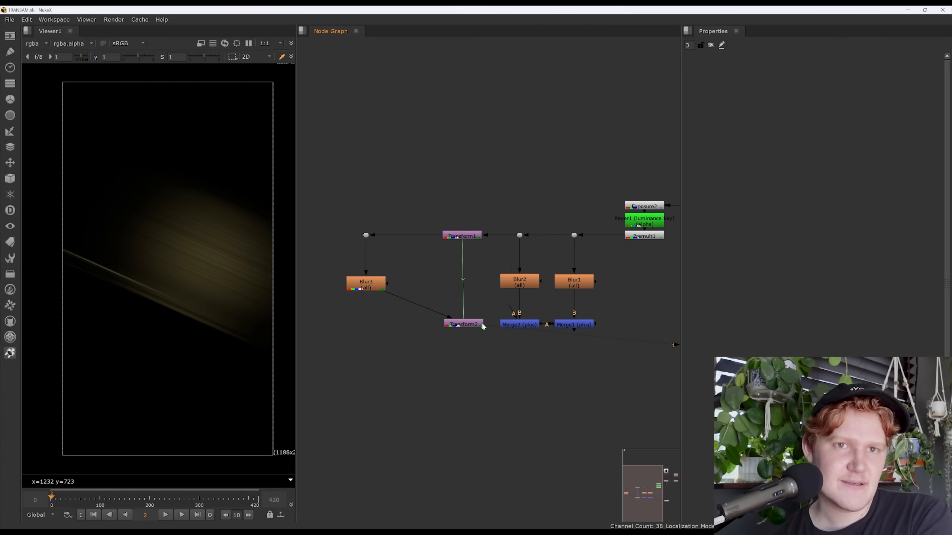
Connect the second Blur's plus merge A input to the counter-rotating Transform and view the combined glow at the last merge.
ctrl+drag(418, 305, 367, 324)
drag(511, 312, 477, 323)
middle_drag(618, 326, 478, 316)
click(432, 316)
key(1)
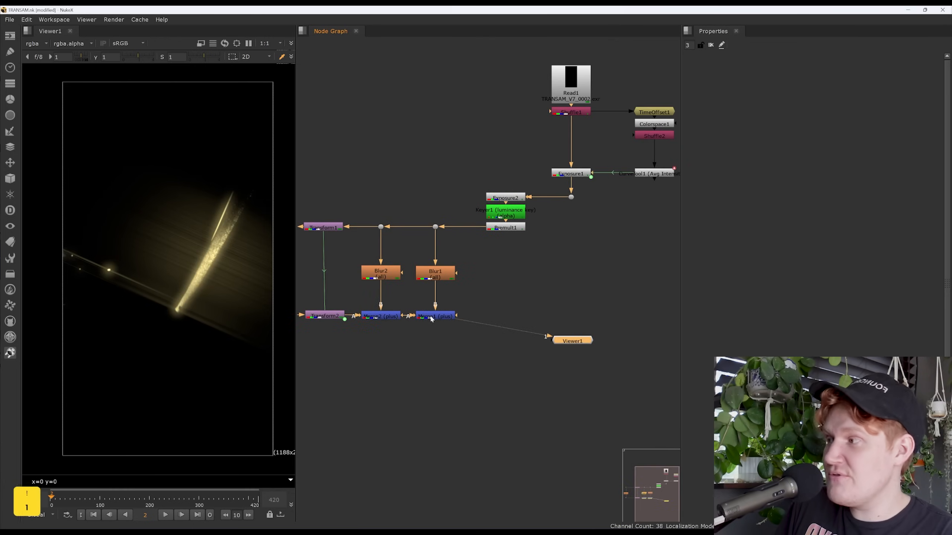
Add a Merge with B from the main plate's dot and A from the combined glow, and view it.
drag(572, 340, 593, 368)
key(m)
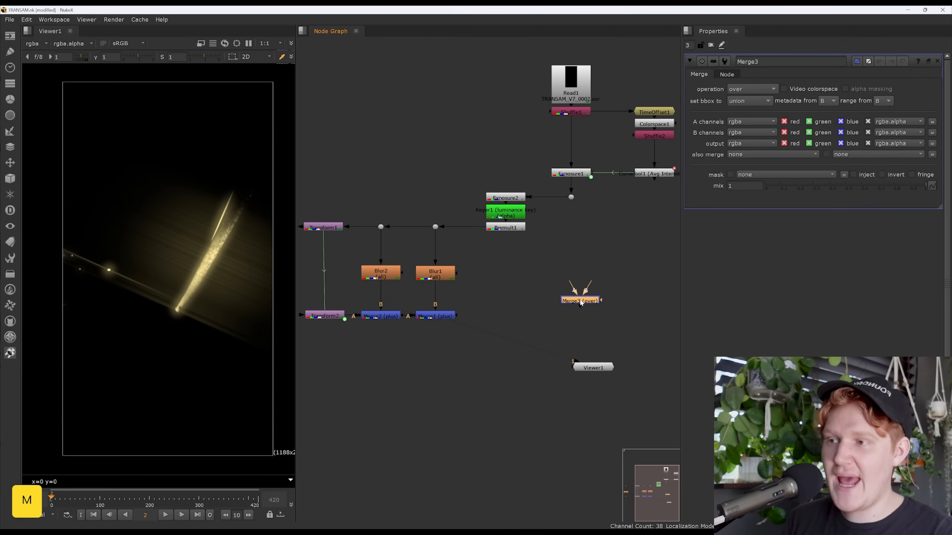
drag(580, 291, 571, 197)
drag(580, 301, 438, 316)
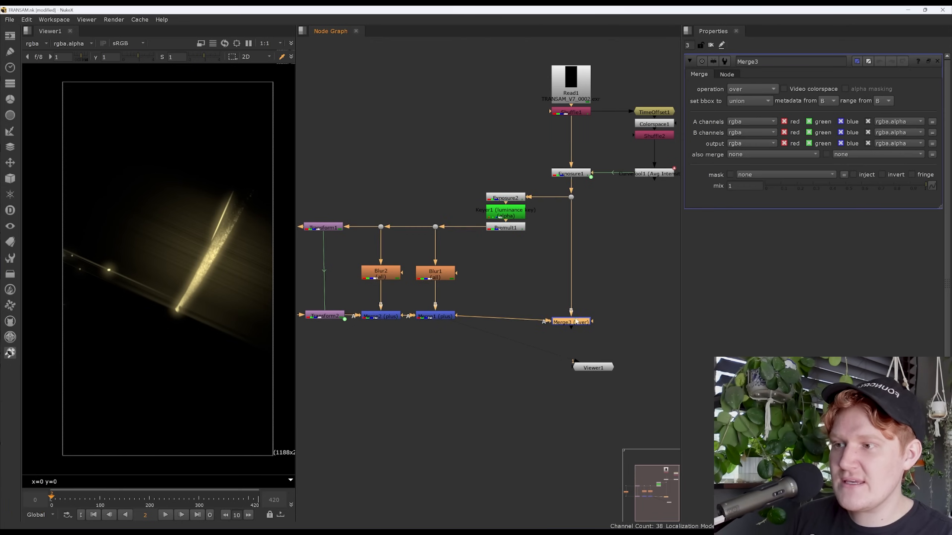
key(1)
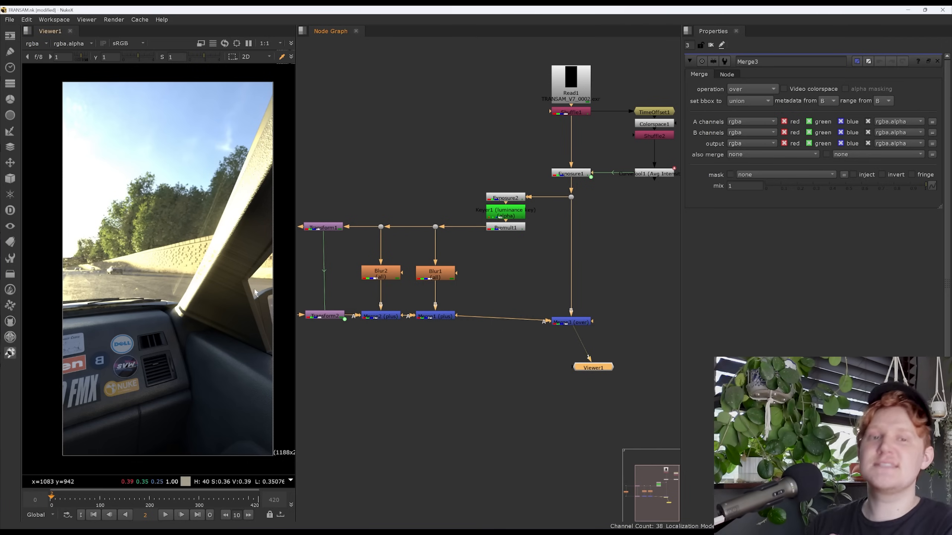
Set the operation of the Merge combining the plate and glow to plus.
click(584, 322)
click(752, 89)
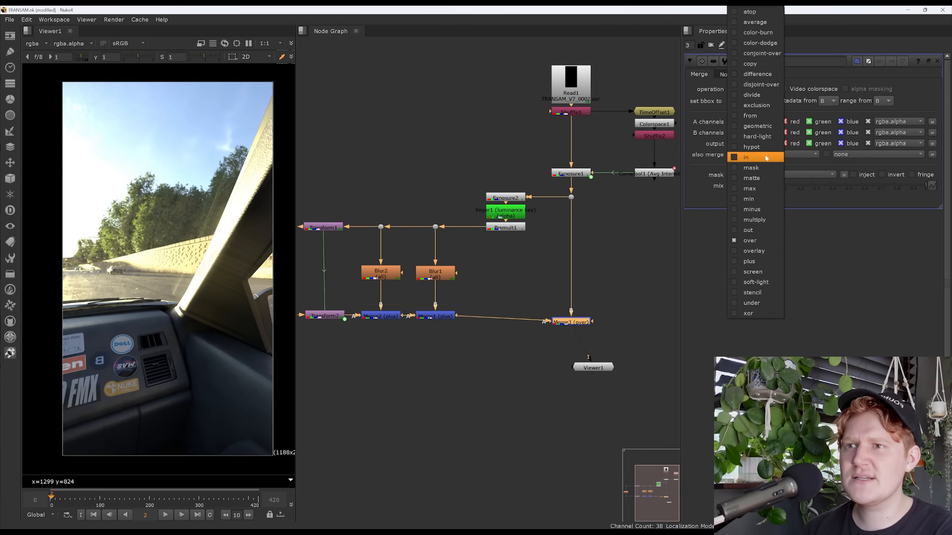
click(759, 263)
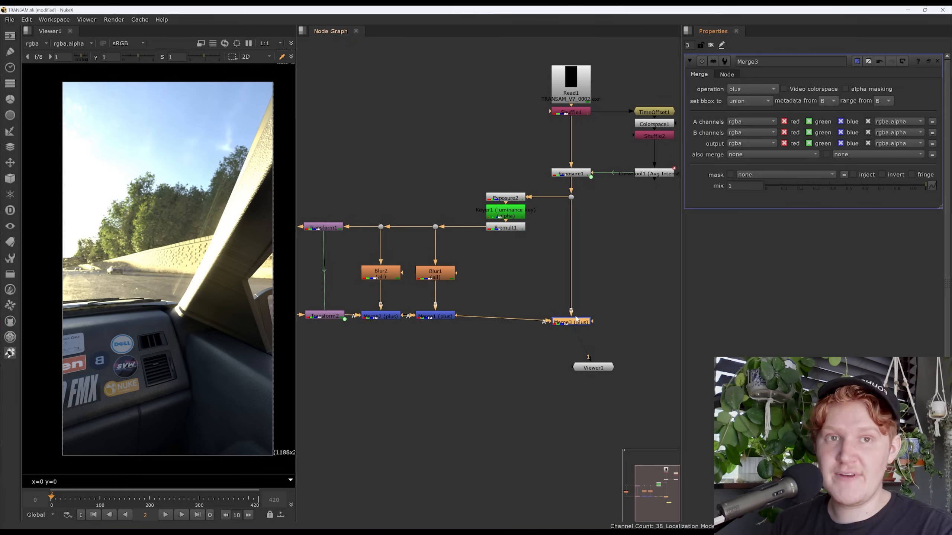
Duplicate the Exposure node above the keyer and insert the copy between the combined glow and the final Merge.
double_click(512, 199)
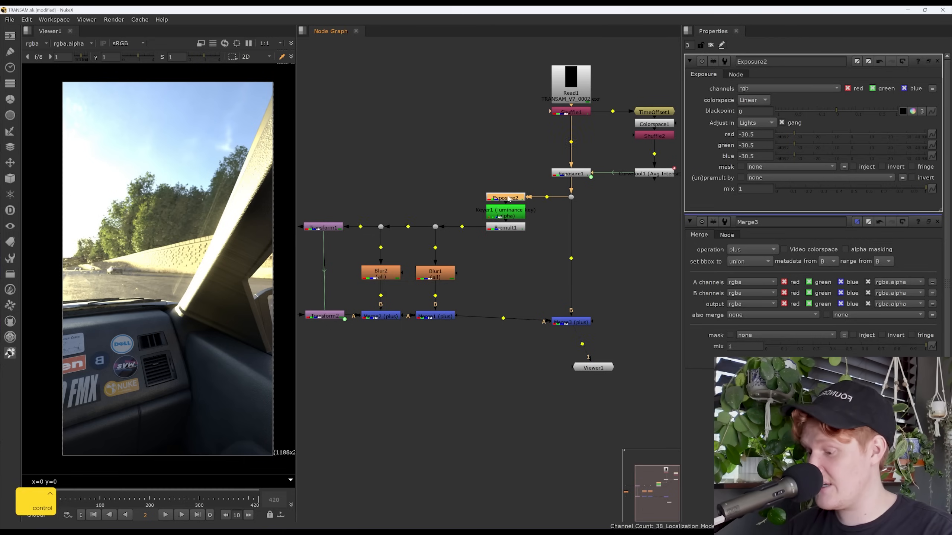
key(ctrl+c)
click(516, 266)
key(ctrl+v)
drag(511, 280, 505, 314)
Link the duplicate Exposure's RGB values to the original Exposure and negate the expression to -parent.Exposure2.red.
double_click(508, 311)
double_click(502, 197)
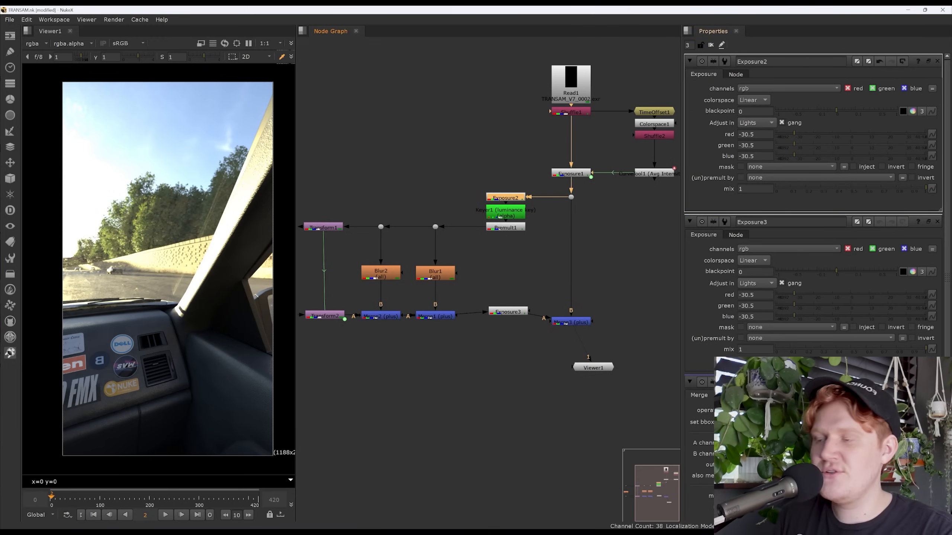
ctrl+drag(761, 138, 766, 305)
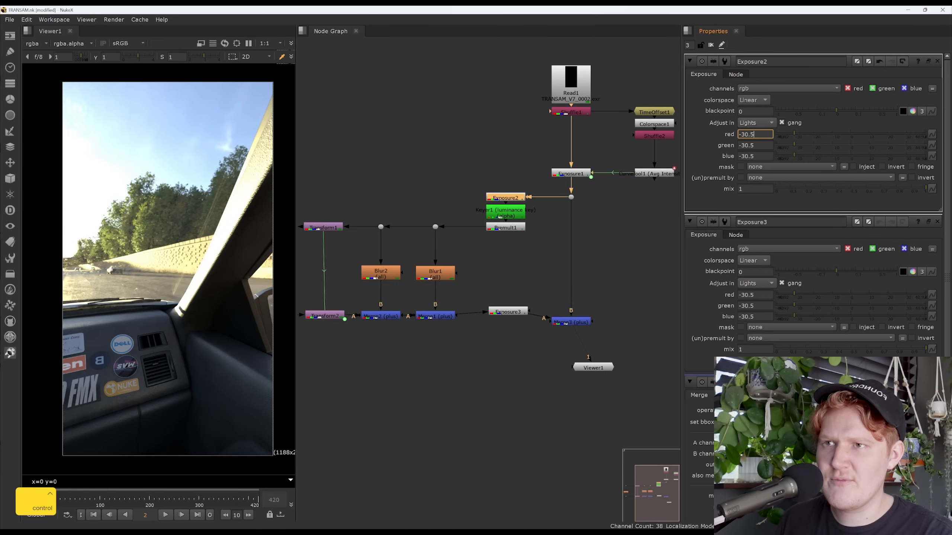
ctrl+drag(763, 301, 763, 300)
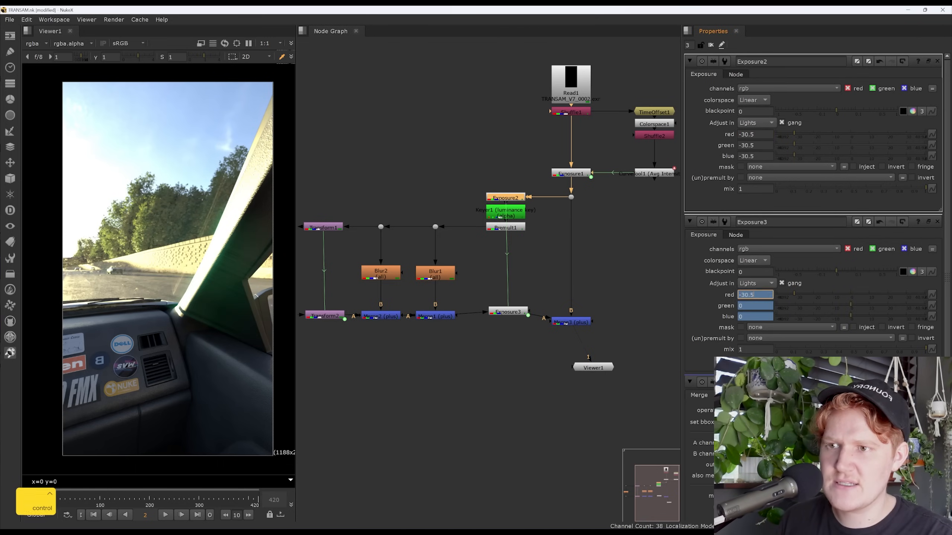
right_click(752, 293)
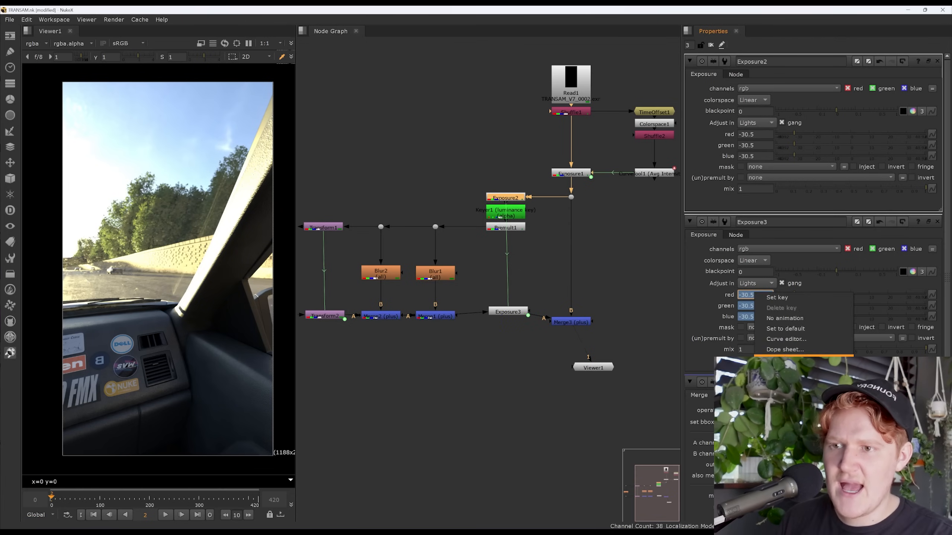
click(753, 321)
key(Left)
text(-)
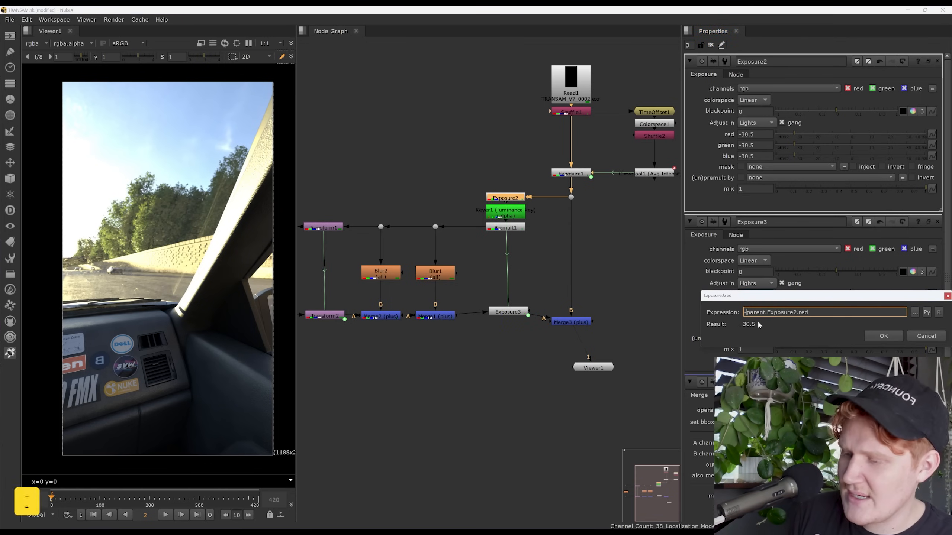
click(889, 337)
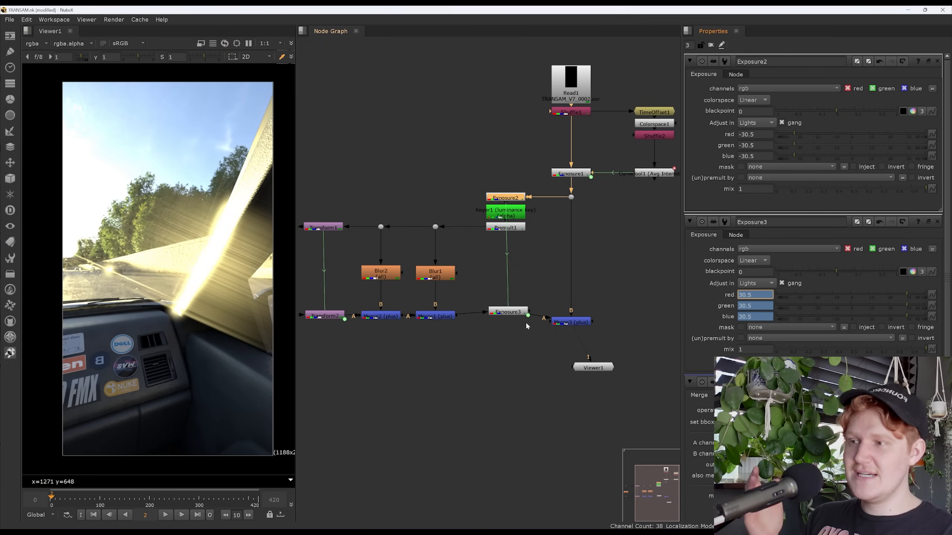
Align the duplicate Exposure and the final plus Merge in a straight row with the other merges.
drag(519, 314, 518, 319)
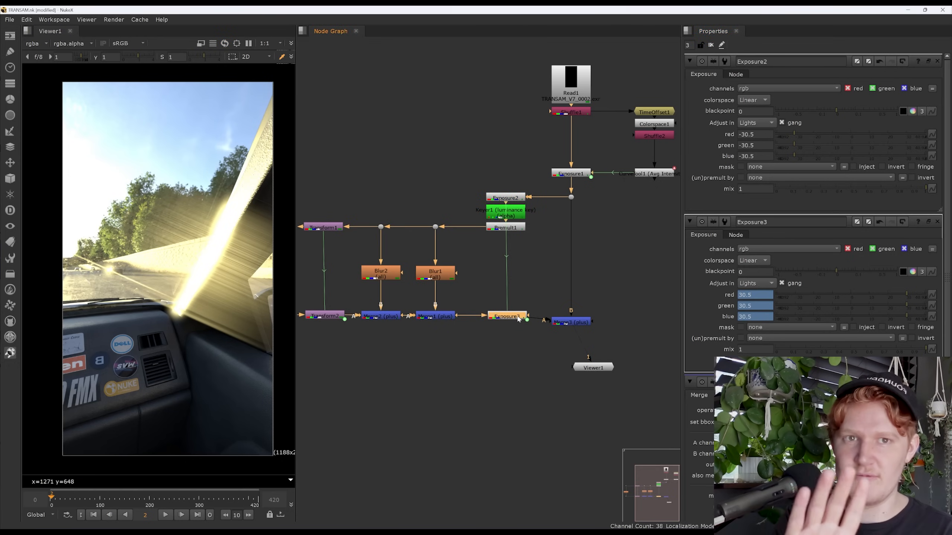
drag(508, 314, 505, 314)
click(506, 197)
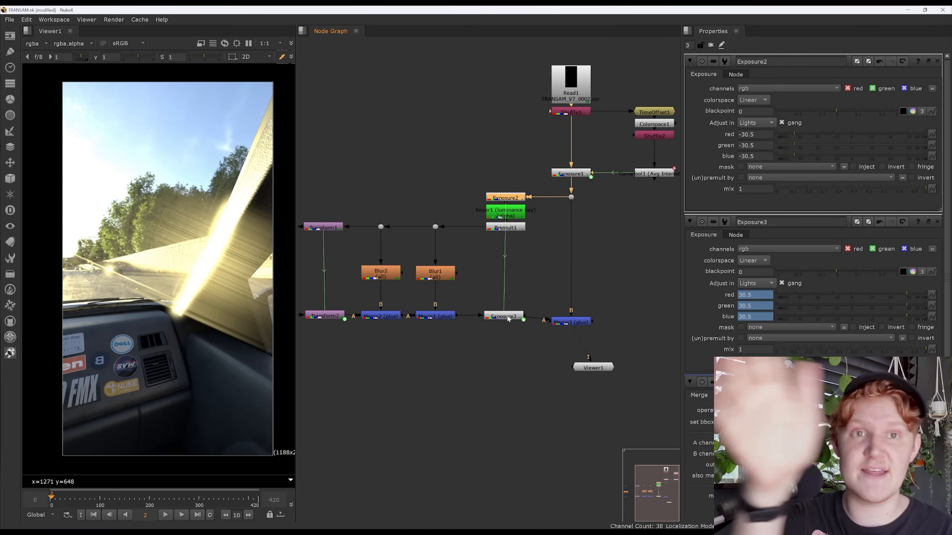
drag(570, 319, 571, 318)
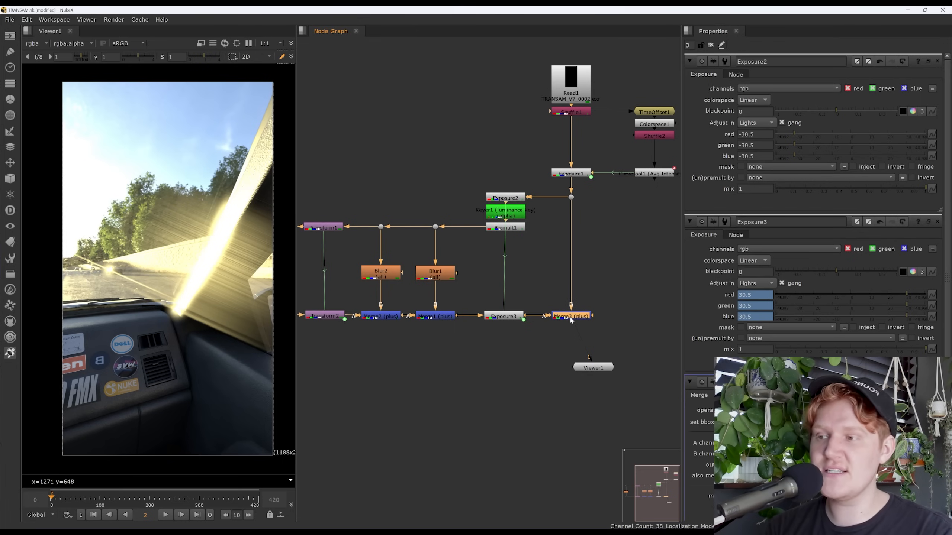
Try the final Merge's mix at 0.1, open the first Blur's and second Transform's properties, and restore the mix to 1.
double_click(571, 317)
click(745, 186)
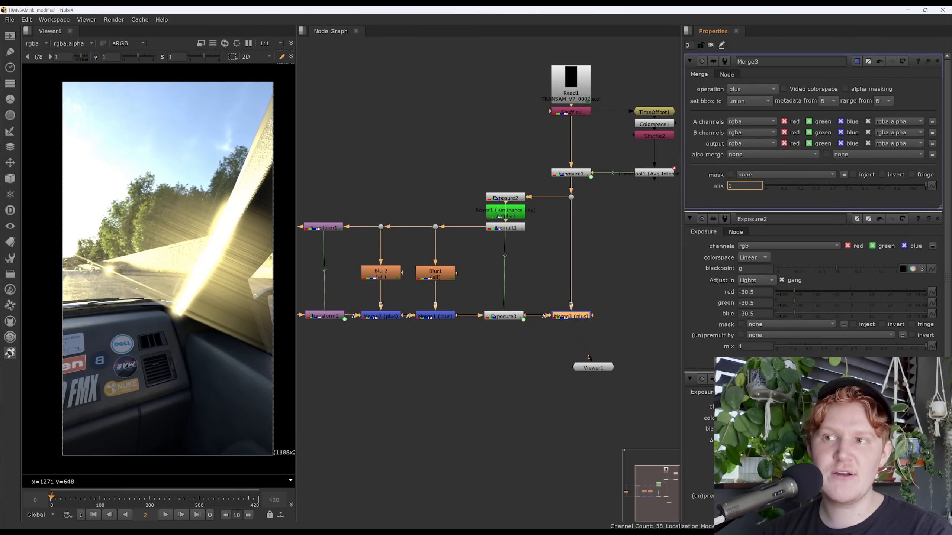
drag(842, 186, 781, 184)
double_click(435, 274)
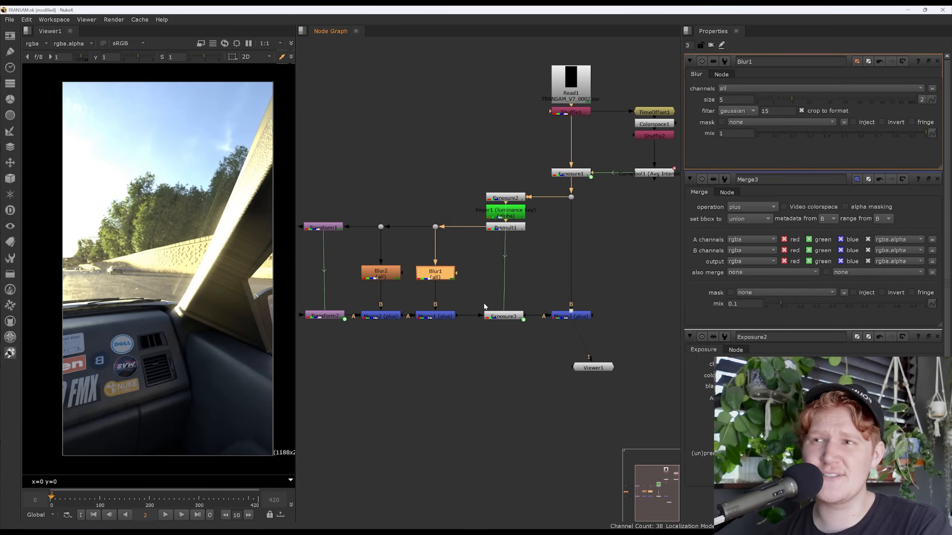
double_click(325, 316)
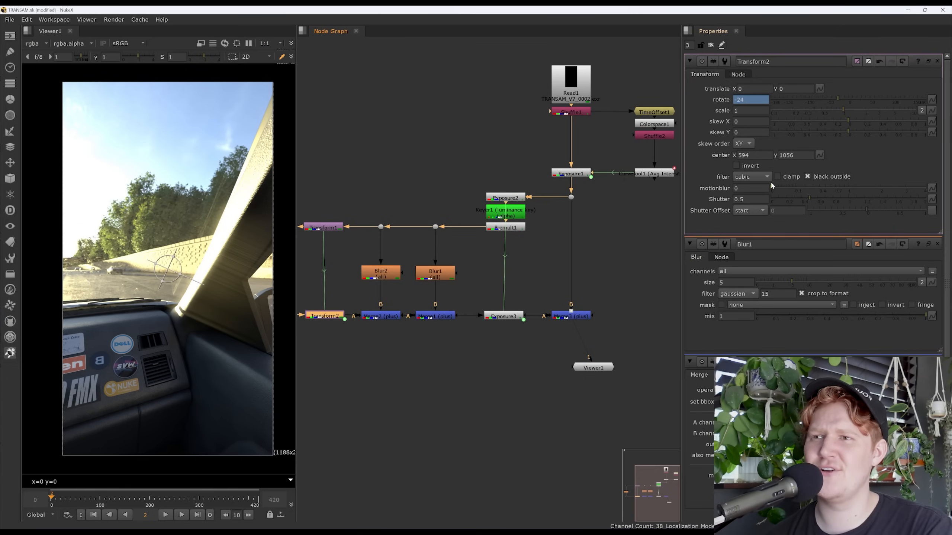
double_click(560, 314)
drag(776, 184, 926, 194)
Move the Viewer node lower and disable the final plus Merge to compare the plate without the glow.
drag(505, 317, 509, 317)
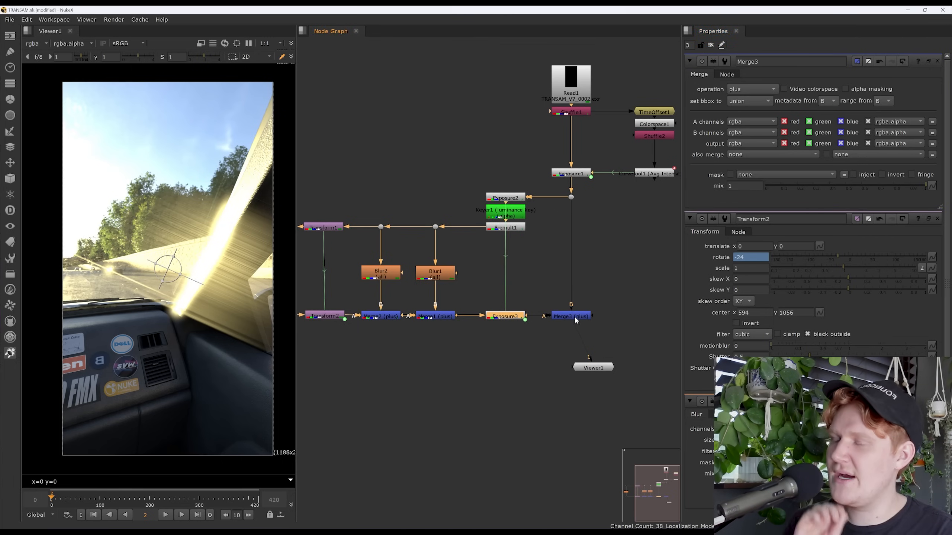
middle_drag(575, 317, 574, 312)
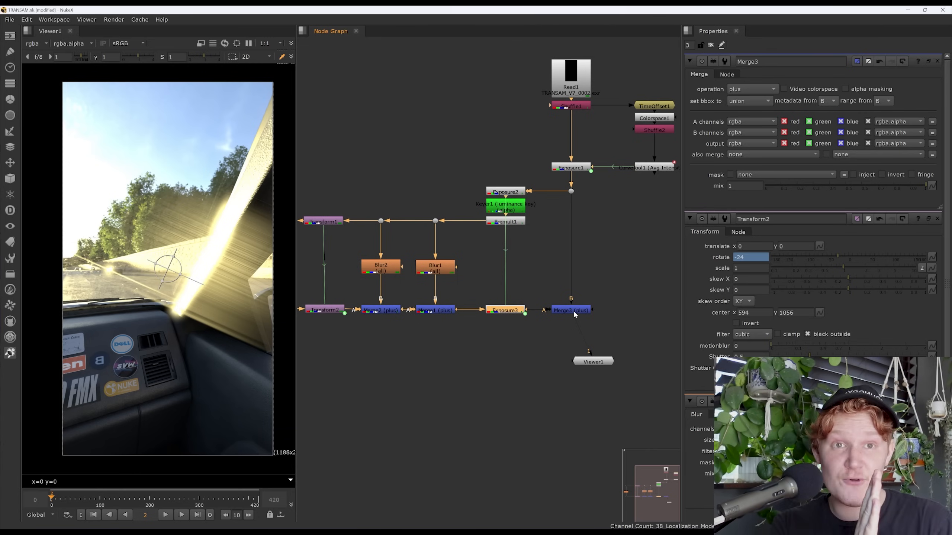
click(572, 310)
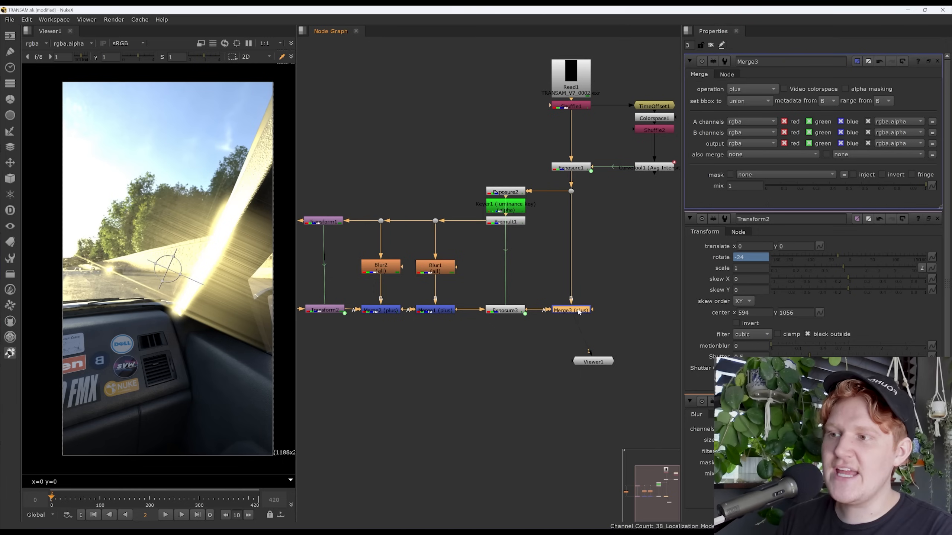
drag(596, 369, 586, 392)
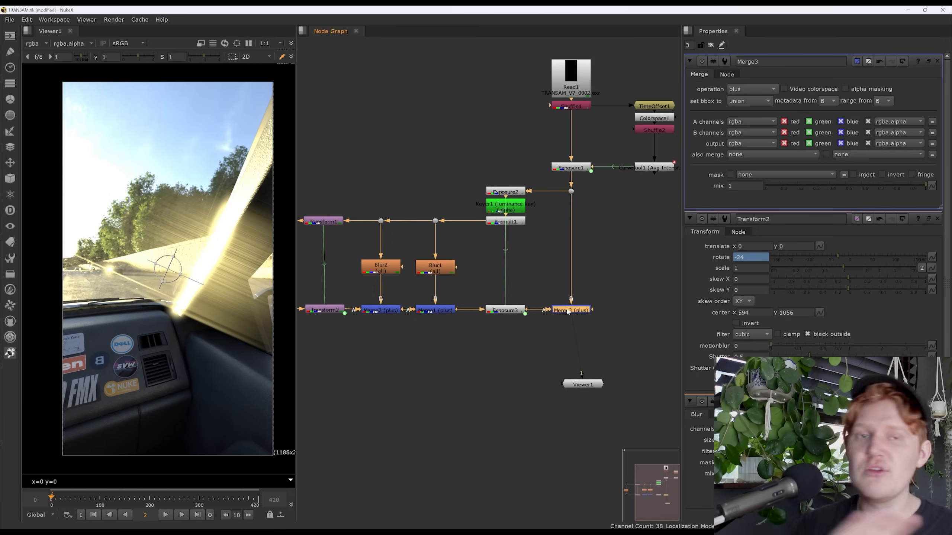
key(d)
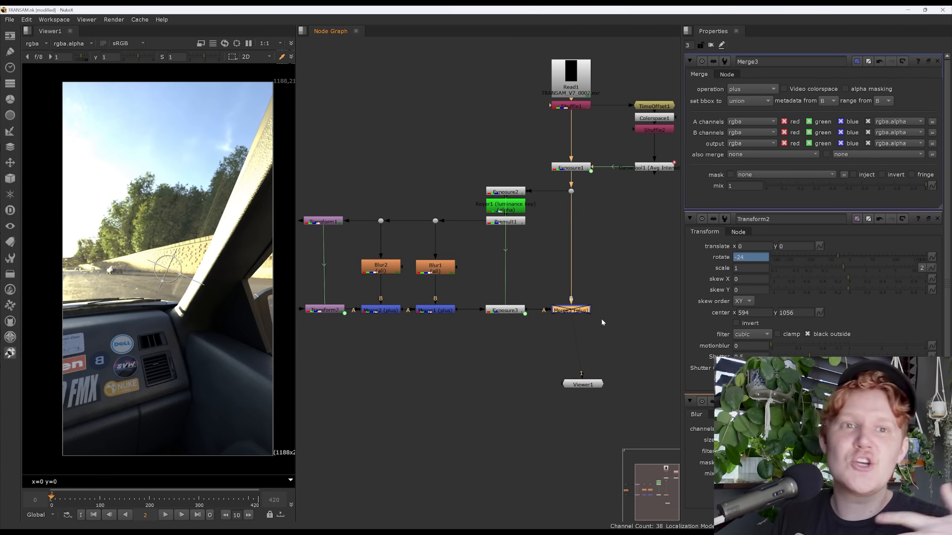
Toggle the final plus Merge off and on to compare the plate with and without the glow, leaving it enabled.
key(d)
key(d)
key(d)
key(d)
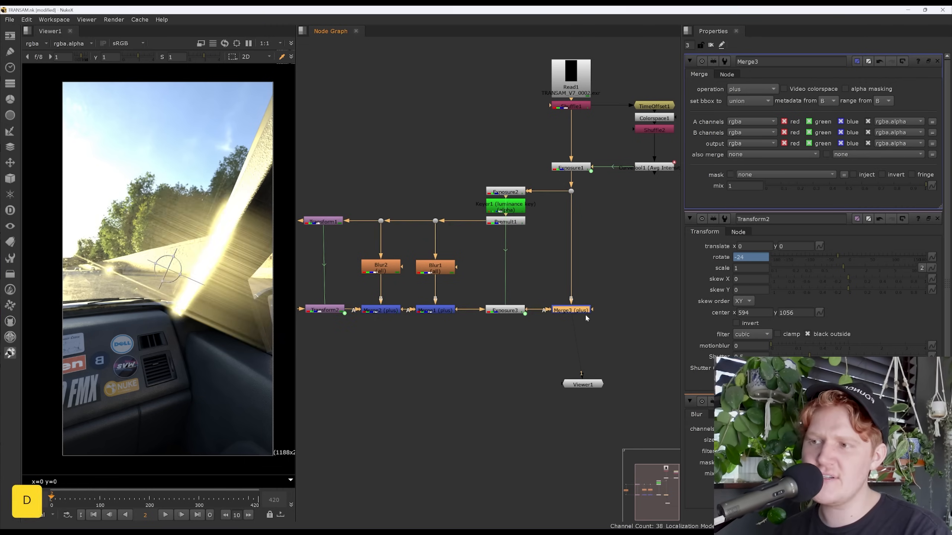
scroll(590, 312, down, 2)
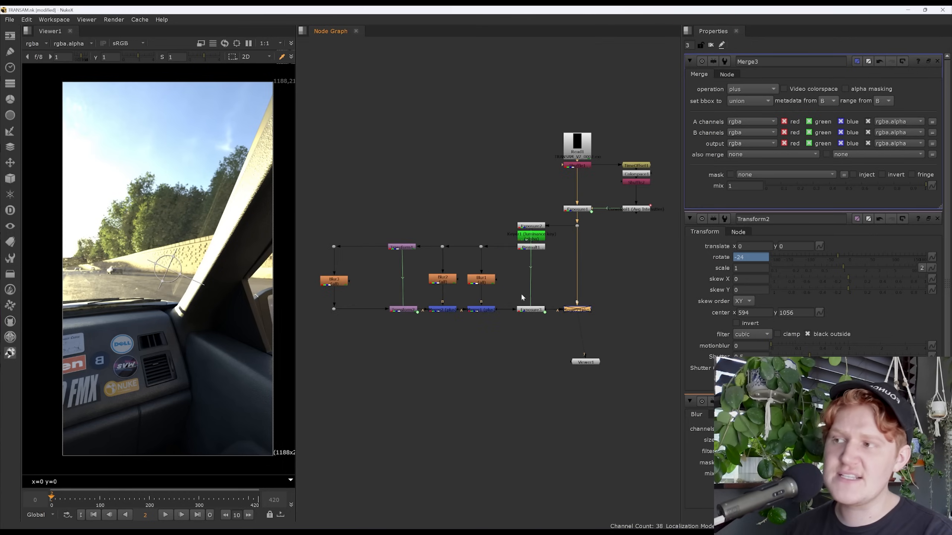
scroll(601, 303, up, 3)
key(d)
Try swapping the final plus Merge's A and B inputs and toggle the node to see which image passes through when disabled.
drag(554, 300, 565, 294)
drag(517, 315, 554, 150)
drag(562, 301, 483, 316)
key(d)
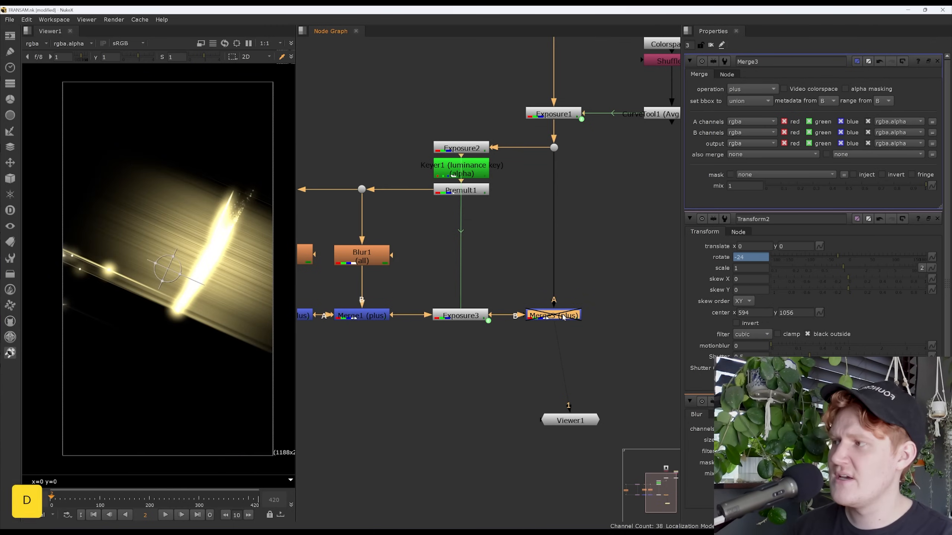
key(d)
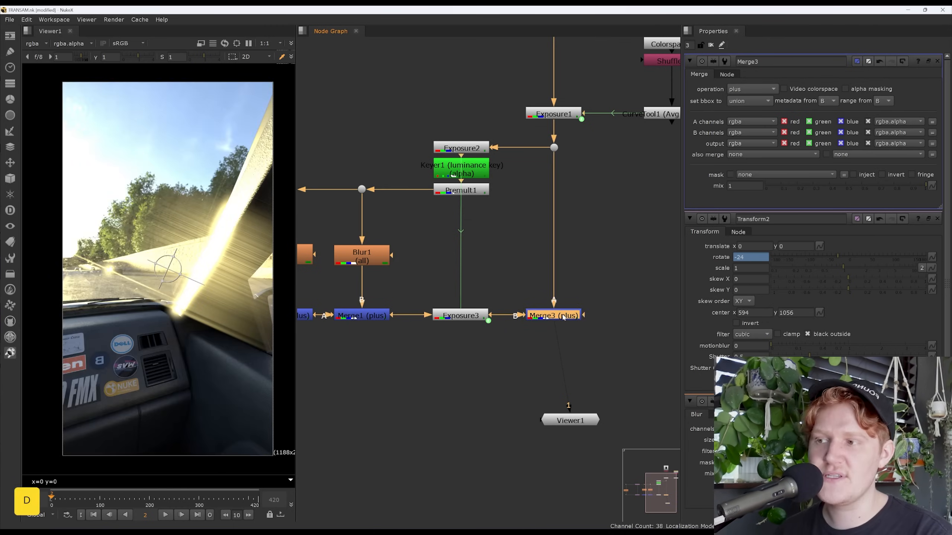
Reconnect the final plus Merge's A input to the duplicate Exposure and its B input to the plate's dot.
drag(555, 298, 555, 248)
click(540, 269)
drag(521, 314, 484, 314)
drag(559, 298, 554, 147)
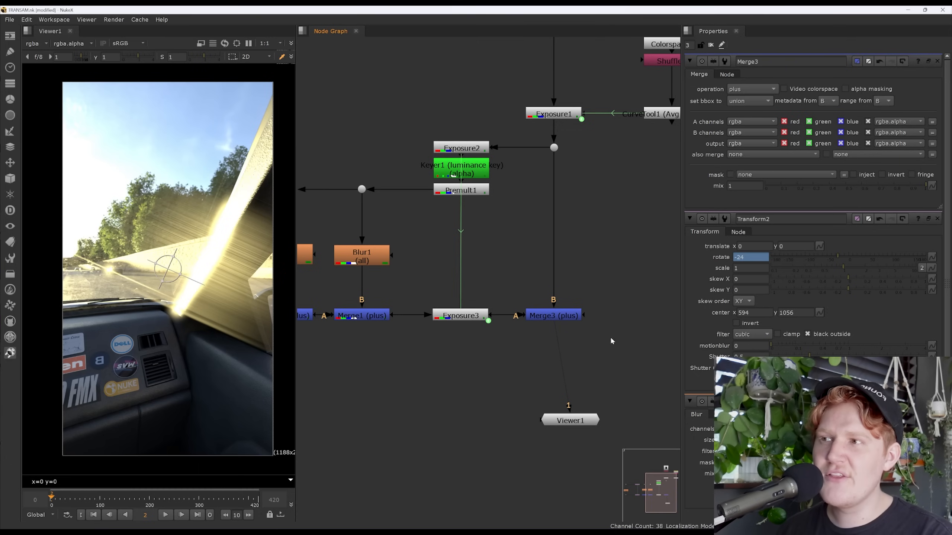
drag(585, 317, 606, 324)
Move the streak's Blur together with its upper and lower dots closer to the two Transform nodes.
scroll(606, 324, down, 5)
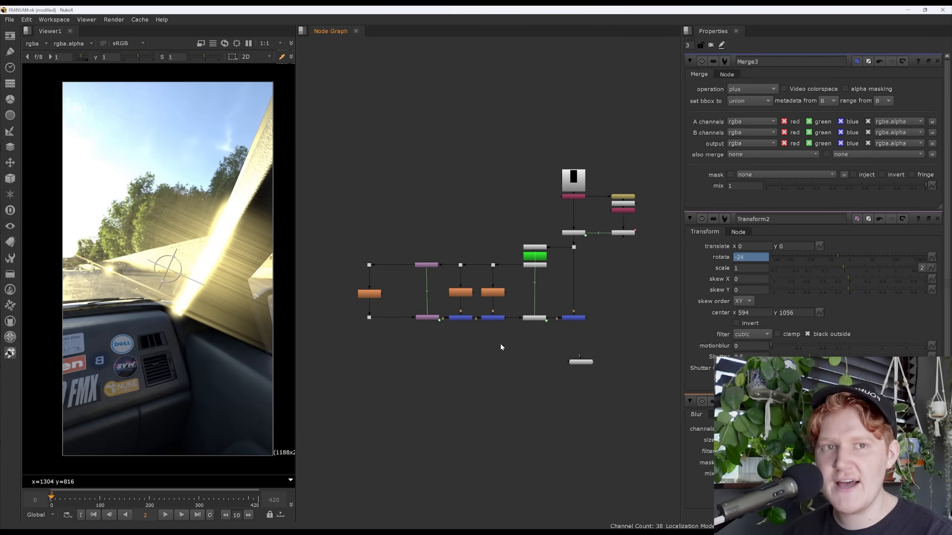
middle_drag(502, 346, 441, 338)
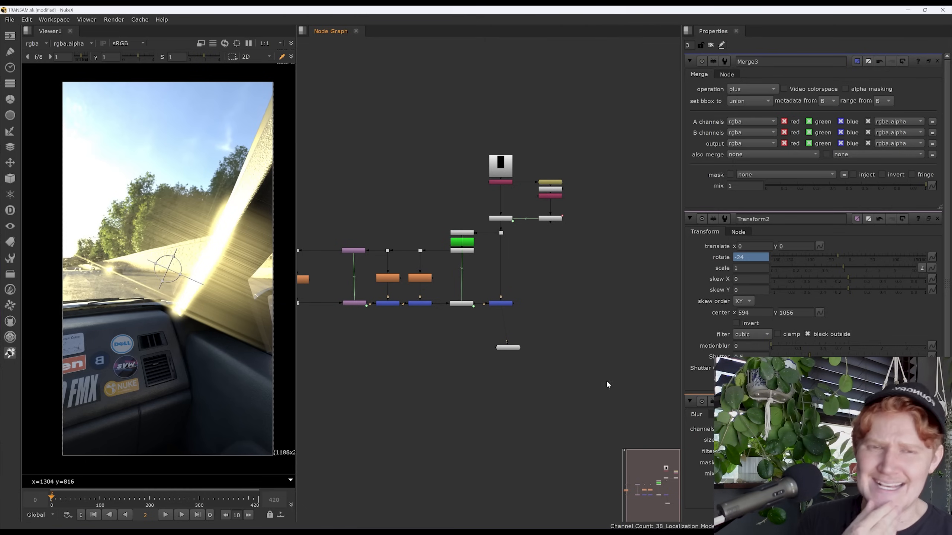
scroll(532, 309, up, 4)
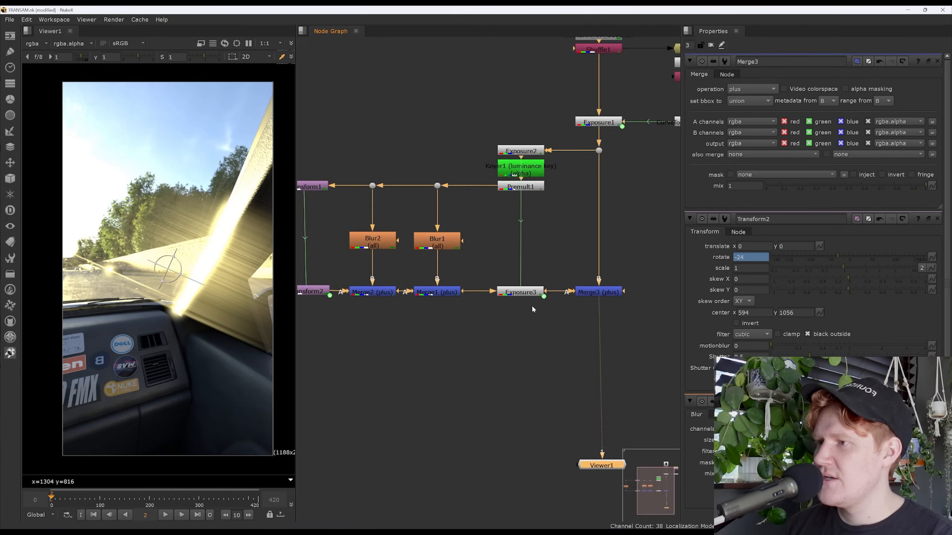
scroll(465, 301, down, 3)
scroll(470, 300, up, 2)
middle_drag(470, 301, 579, 321)
drag(311, 205, 392, 364)
drag(342, 273, 369, 272)
click(408, 274)
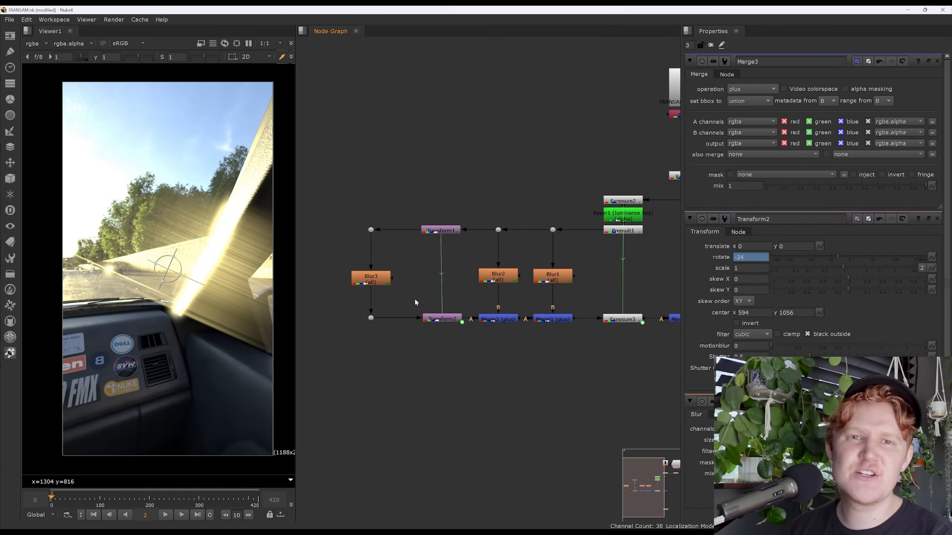
Set the streak Blur's height to 15 so the diagonal streak becomes softer.
middle_drag(411, 300, 437, 302)
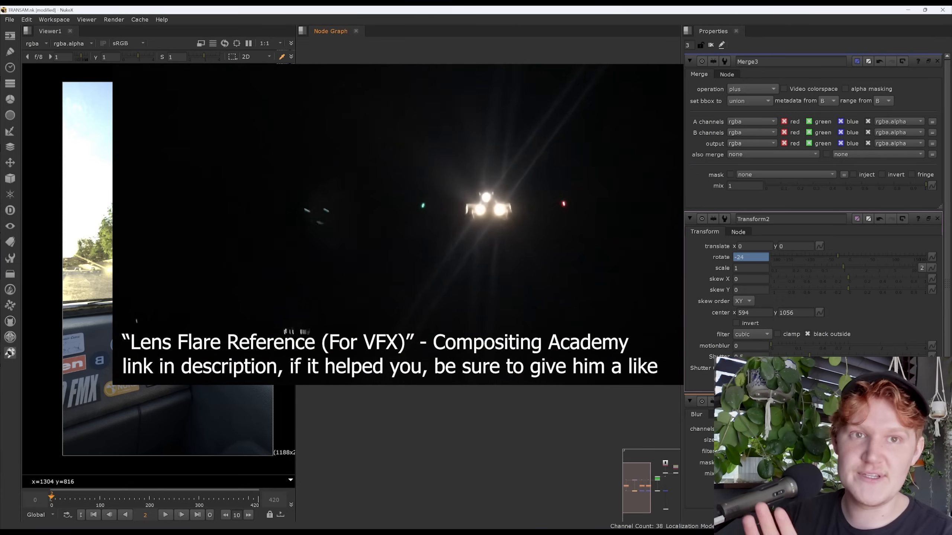
click(428, 278)
click(404, 265)
double_click(435, 272)
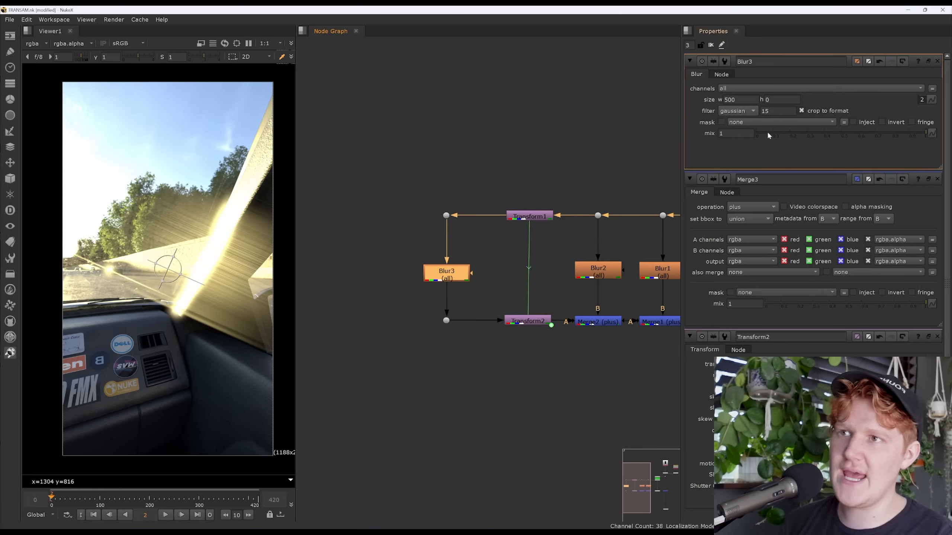
double_click(781, 99)
double_click(740, 99)
double_click(781, 99)
text(15)
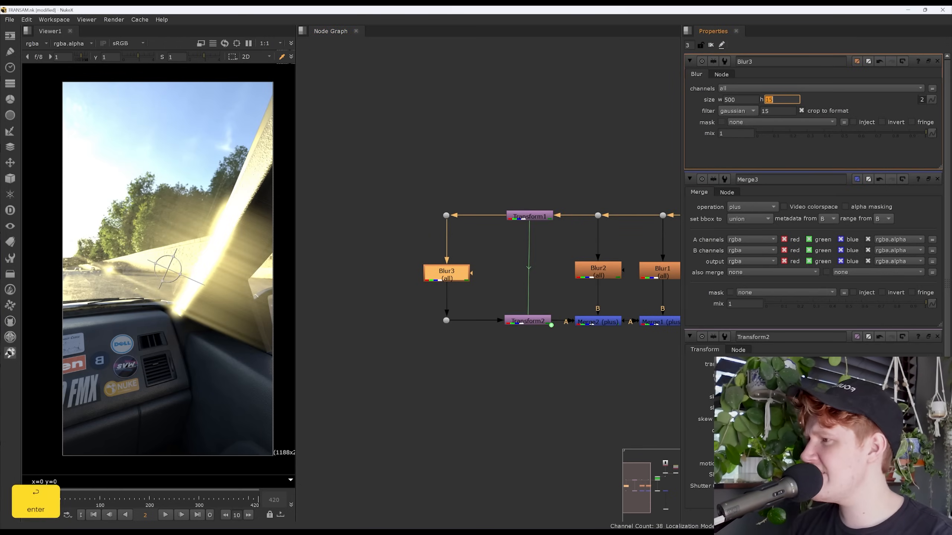
Set the first Transform's rotation to 46 to change the streak's angle.
double_click(532, 217)
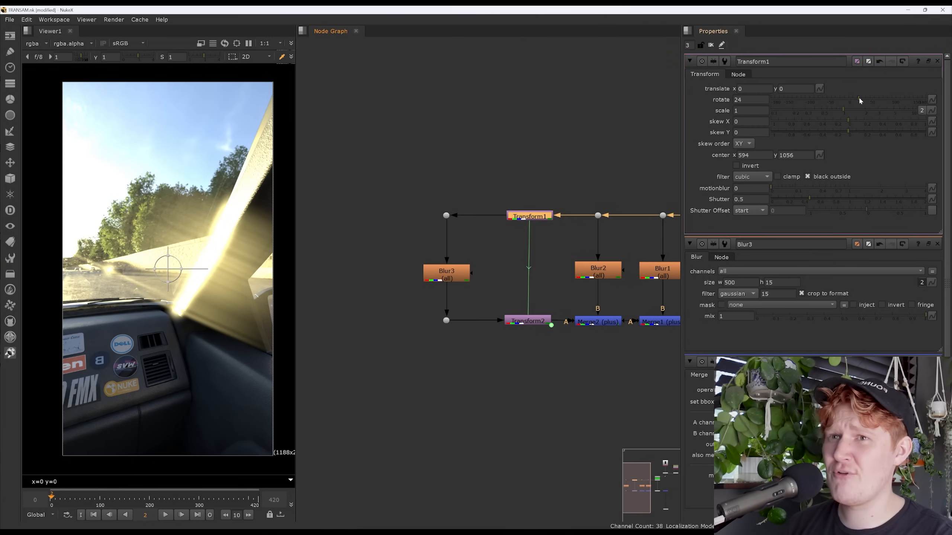
drag(859, 98, 868, 98)
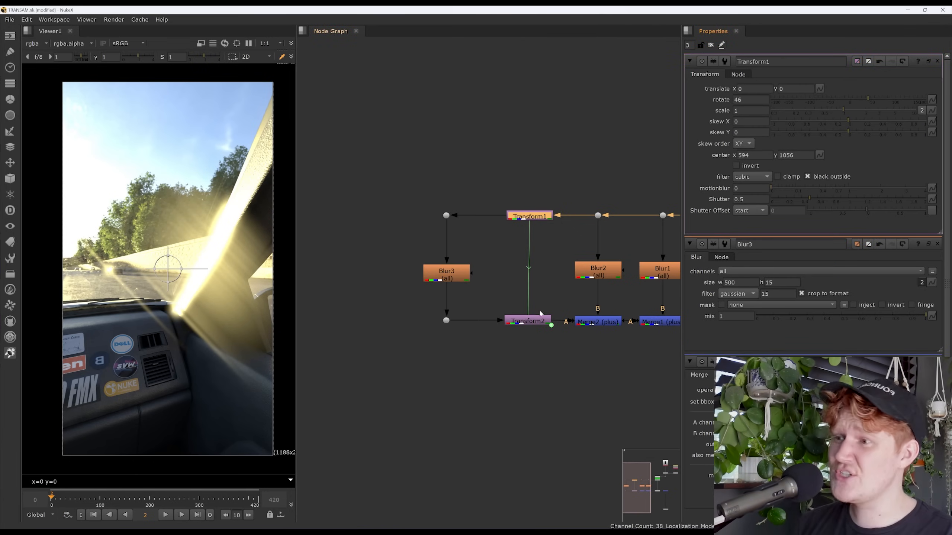
drag(545, 219, 542, 218)
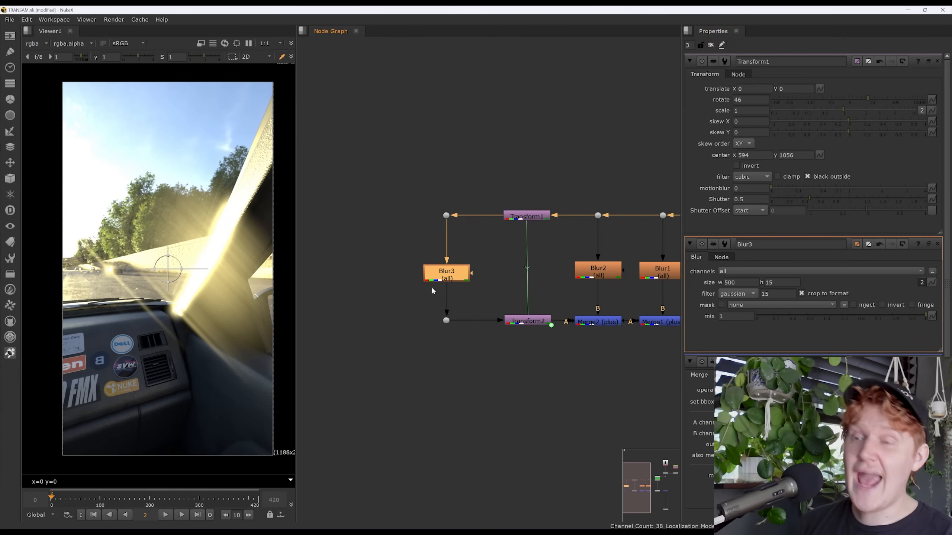
Replace the dot below the streak Blur with a new Merge aligned beneath the Blur.
scroll(433, 286, down, 3)
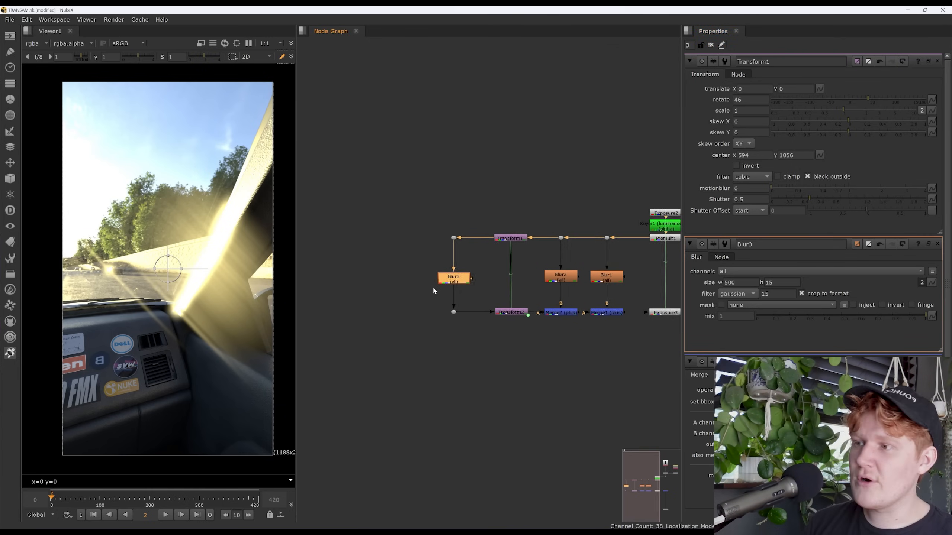
click(466, 312)
key(Delete)
key(m)
mouse_move(464, 307)
mouse_down()
mouse_move(494, 304)
mouse_move(465, 312)
mouse_up()
Duplicate the streak Blur beside the original, feed it from the Transform line through a new dot, and connect it to the new Merge's A input.
click(471, 282)
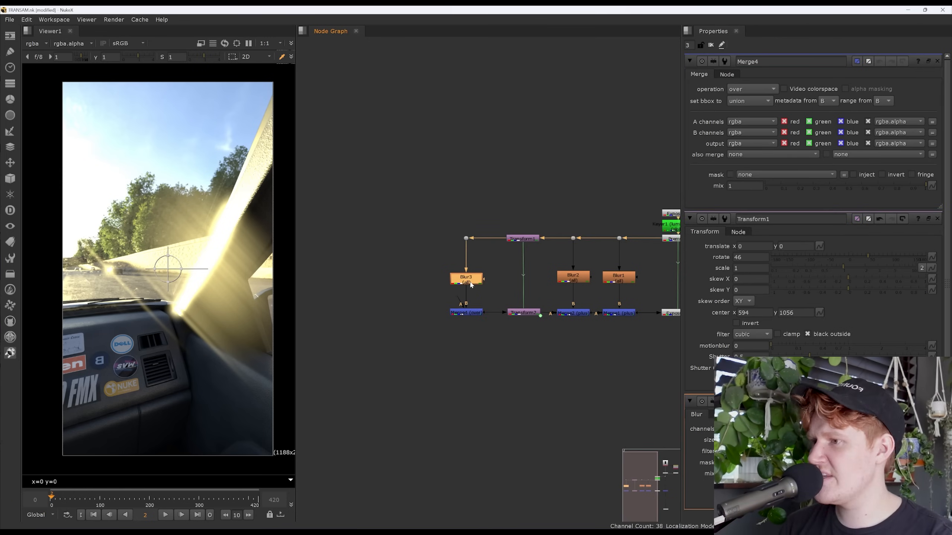
key(ctrl+c)
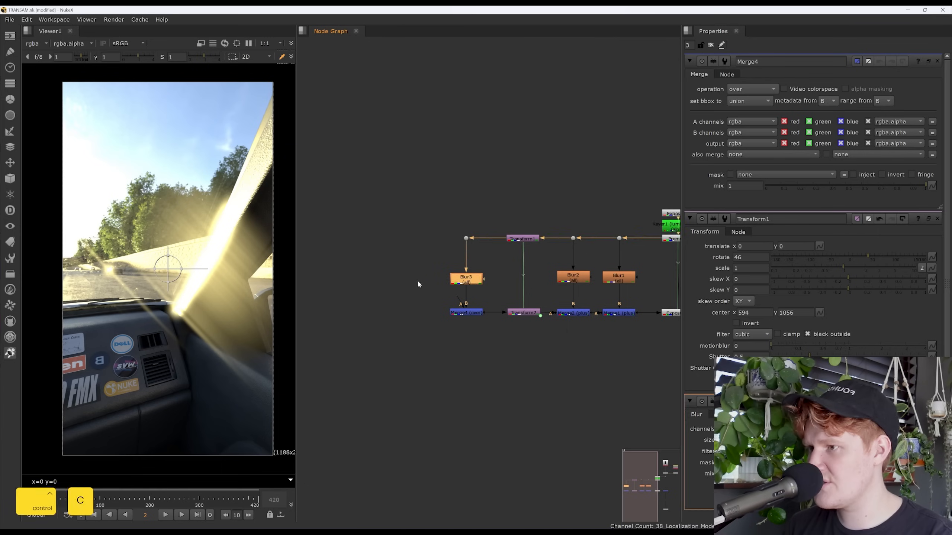
key(ctrl+v)
drag(402, 283, 412, 280)
drag(400, 265, 466, 238)
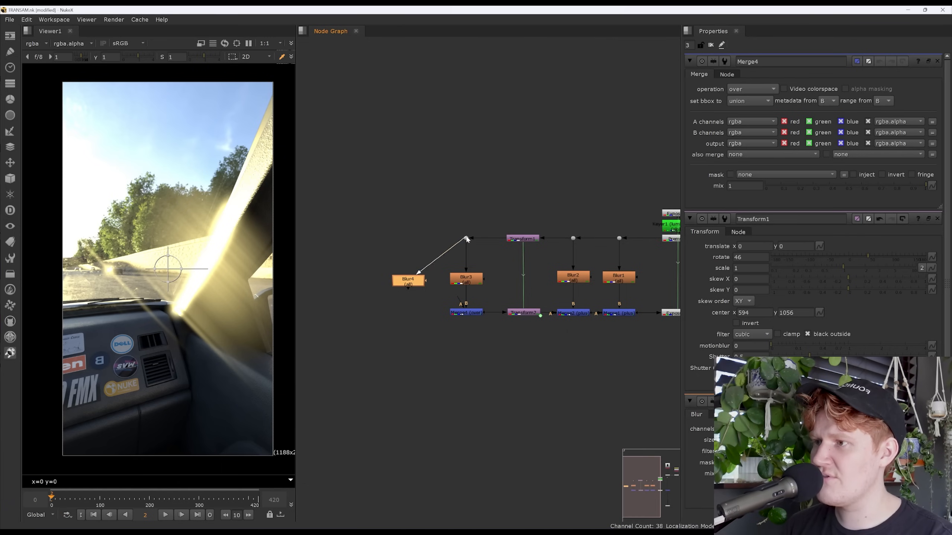
ctrl+drag(441, 259, 408, 238)
drag(458, 299, 413, 287)
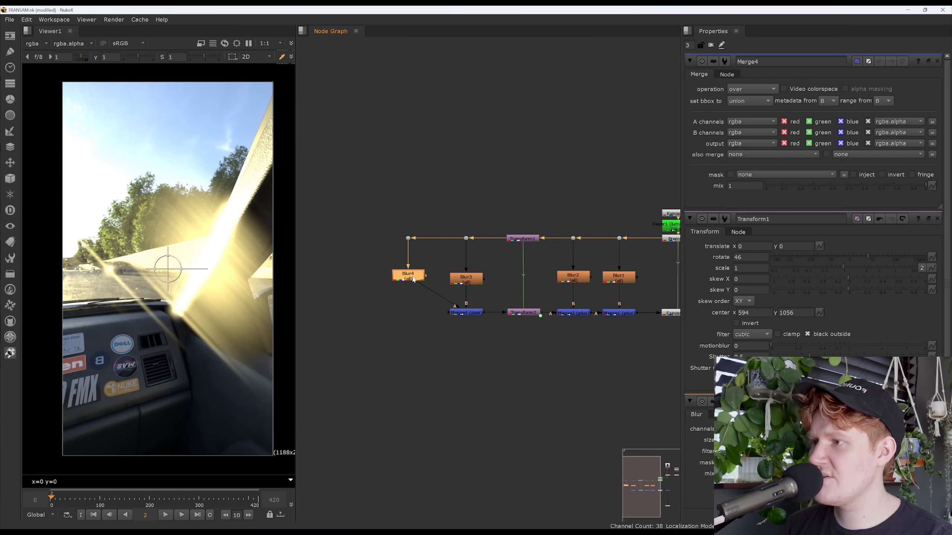
Set the duplicated streak Blur's size to 1500 wide and 50 high.
double_click(410, 284)
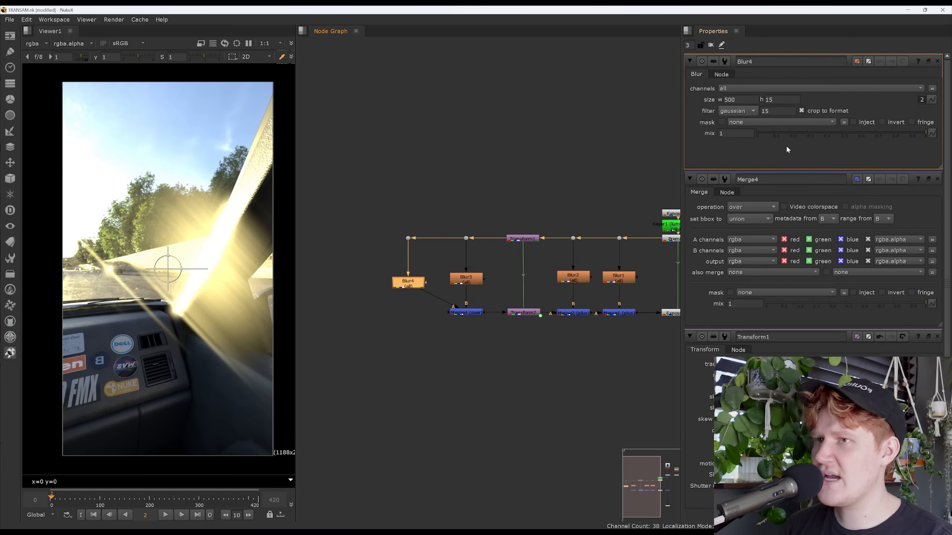
text(1500)
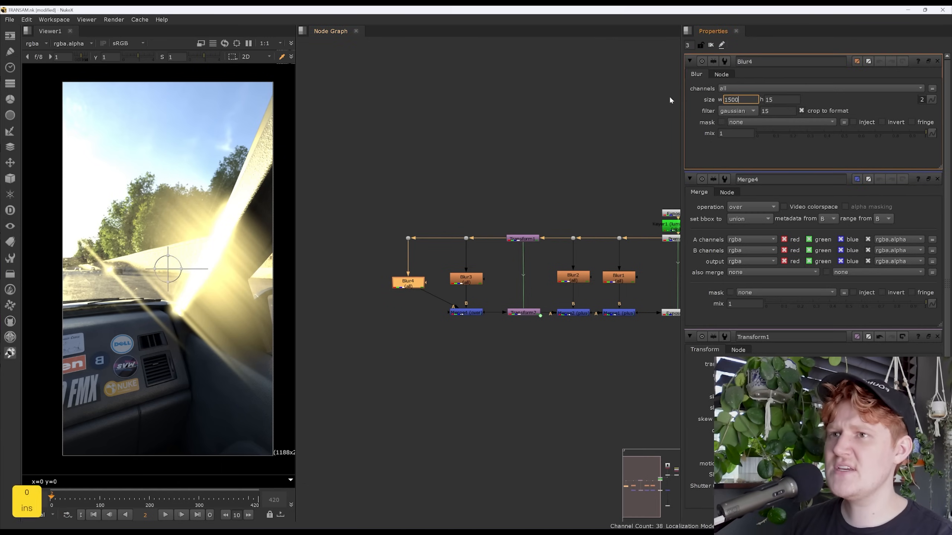
key(Return)
key(Tab)
text(50)
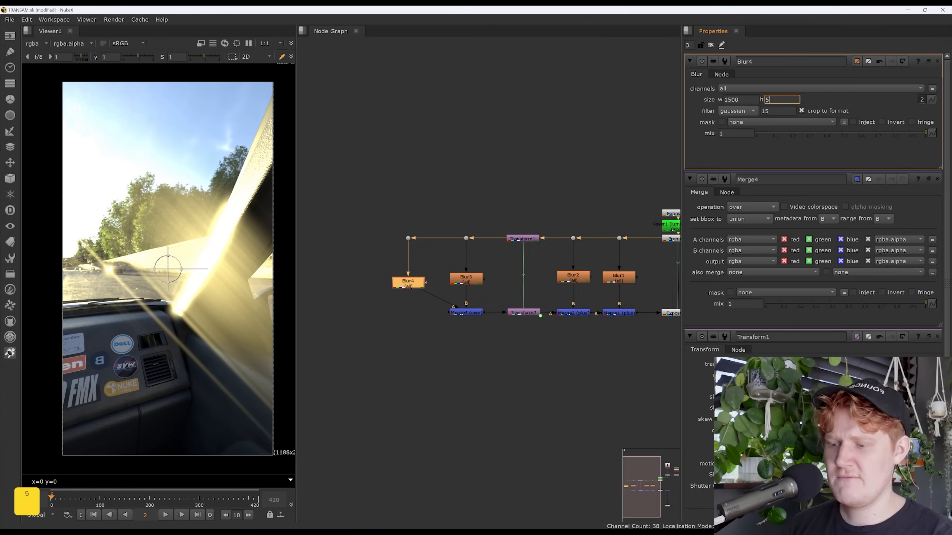
key(Return)
Set the mix of the Merge combining the two streak Blurs to 0.25.
double_click(464, 310)
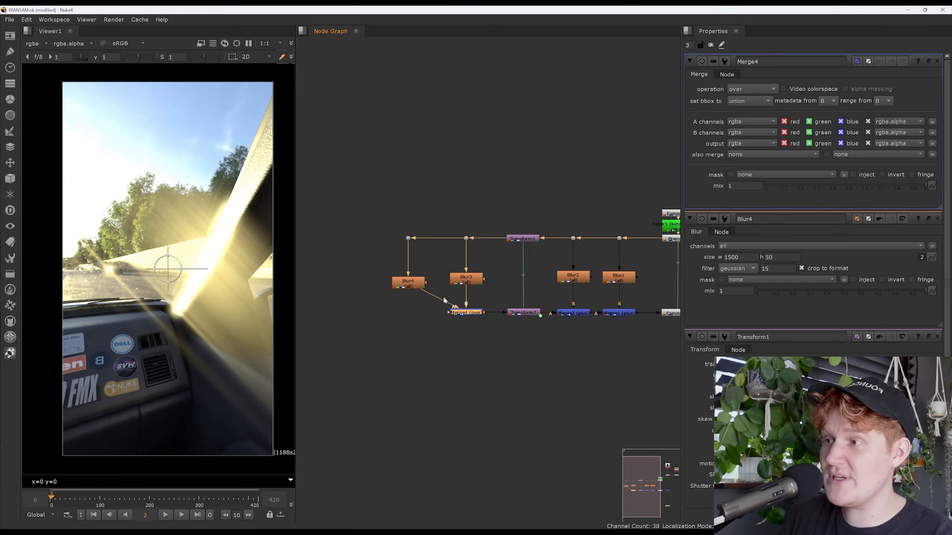
drag(829, 185, 835, 186)
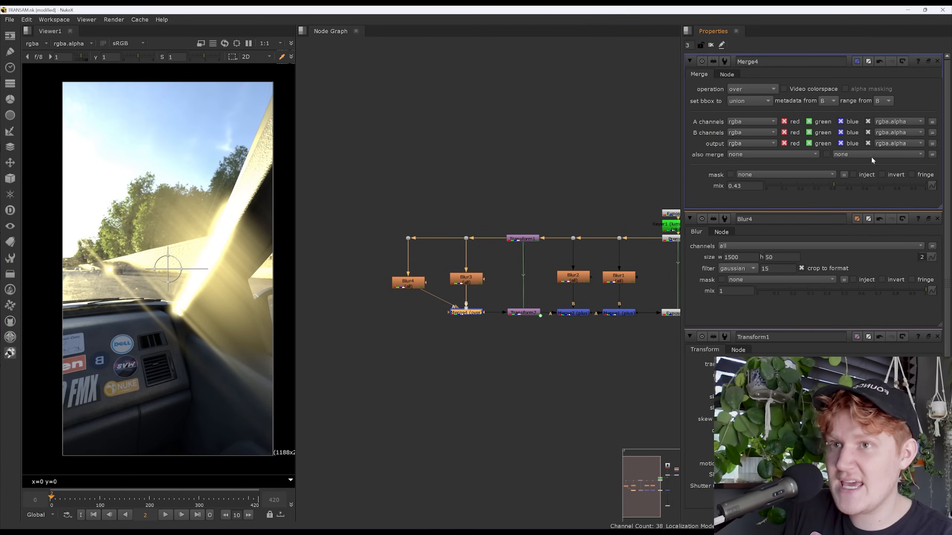
drag(835, 186, 806, 190)
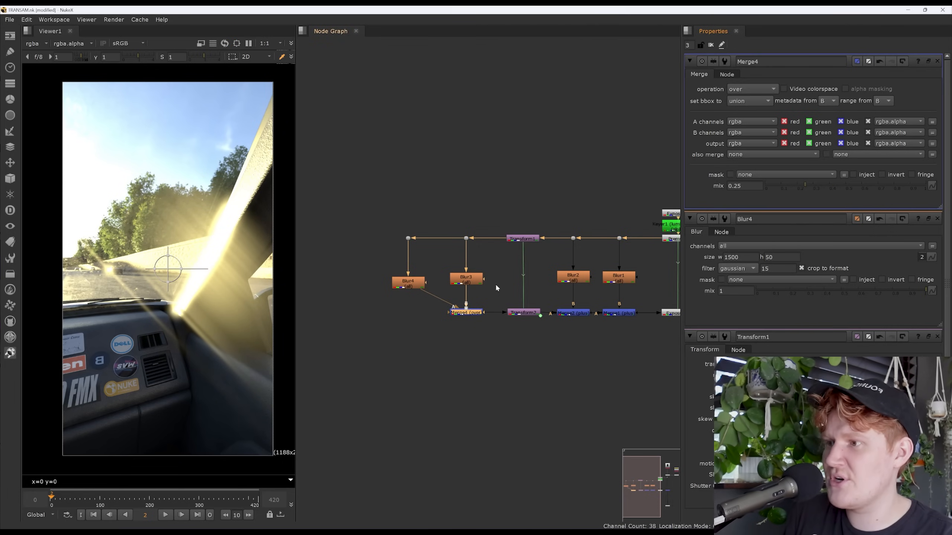
Open the original streak Blur's properties, and toggle the second plus Merge to compare the glow with and without the streaks.
double_click(467, 279)
key(f)
click(496, 304)
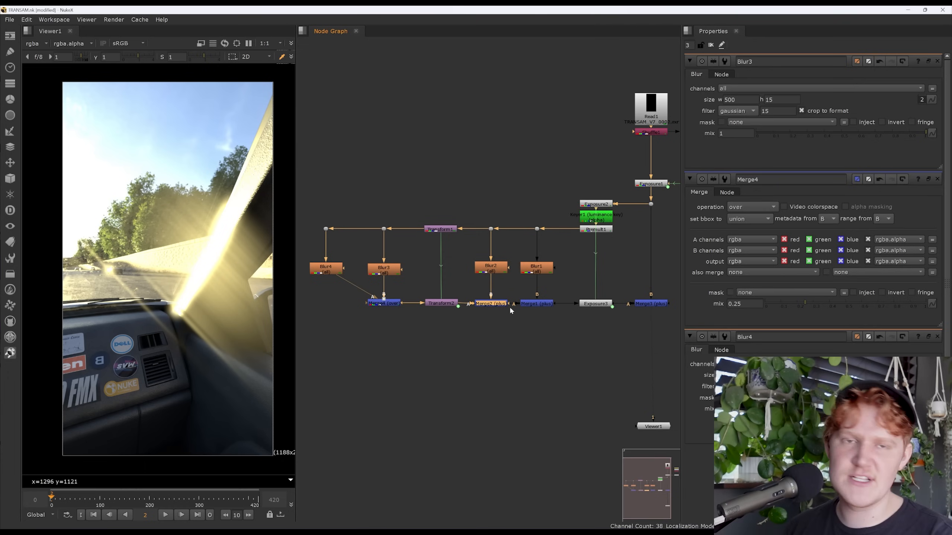
key(d)
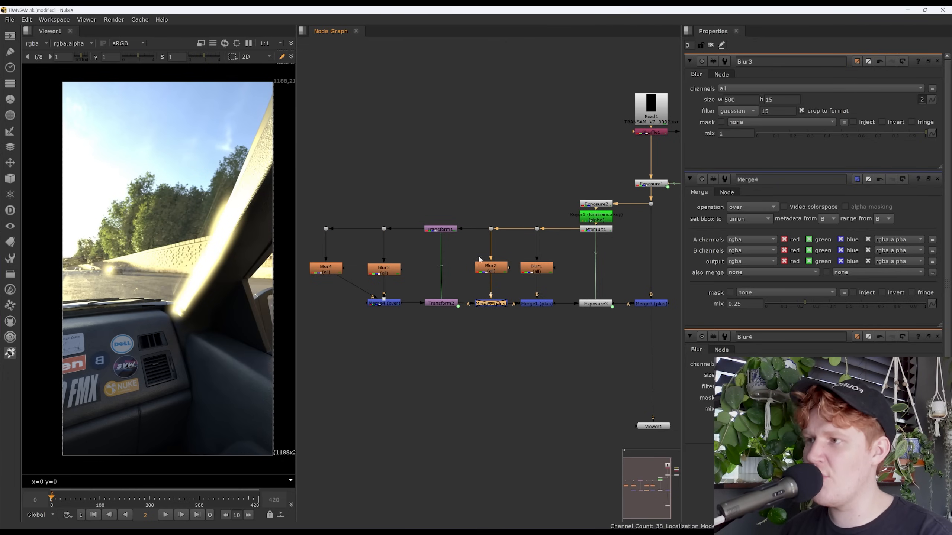
key(d)
Add a dot to the connection between the duplicated streak Blur and its Merge to form a right-angle bend.
scroll(472, 316, down, 2)
middle_drag(473, 316, 543, 315)
scroll(544, 316, up, 1)
ctrl+drag(455, 292, 437, 308)
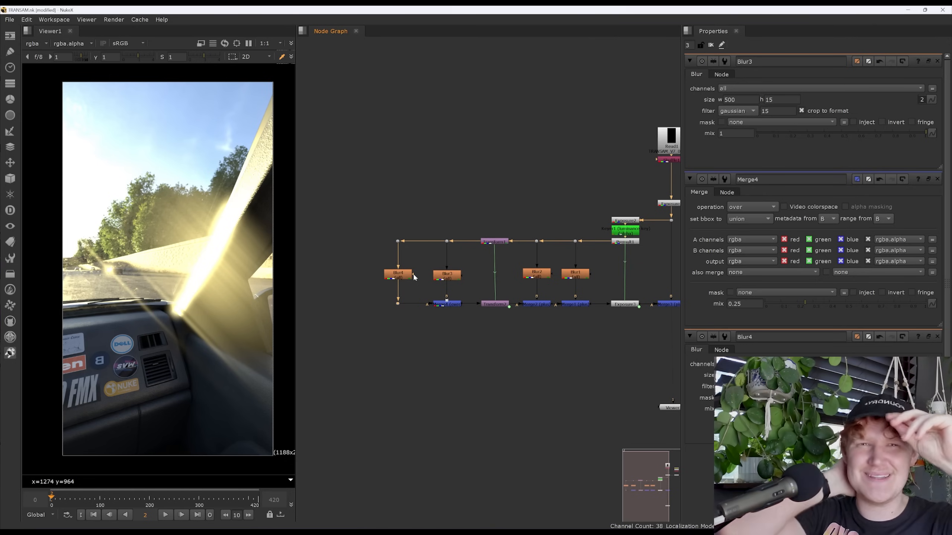
Go to frame 389, inspect the glow around the road sign, and set the luminance Keyer's range point A to about 0.276.
drag(80, 497, 243, 502)
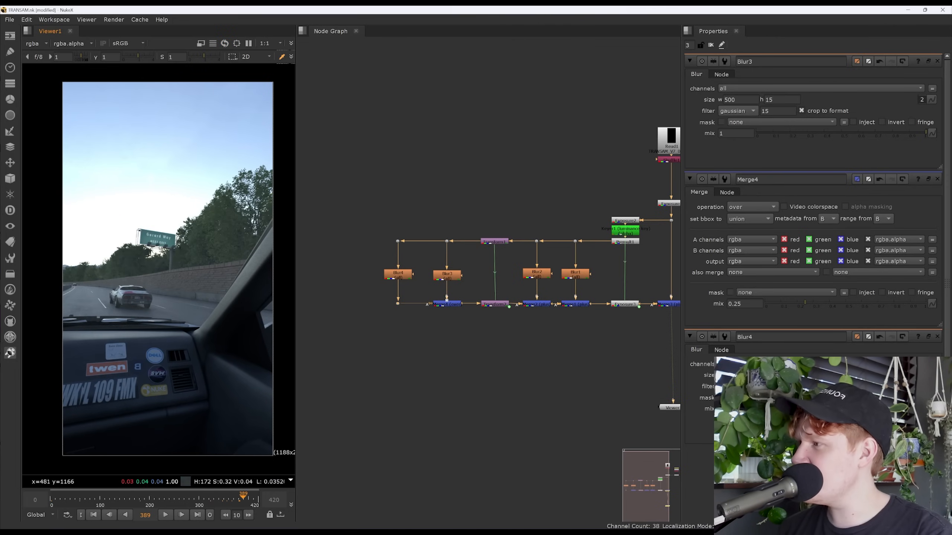
scroll(155, 251, up, 5)
middle_drag(657, 237, 482, 261)
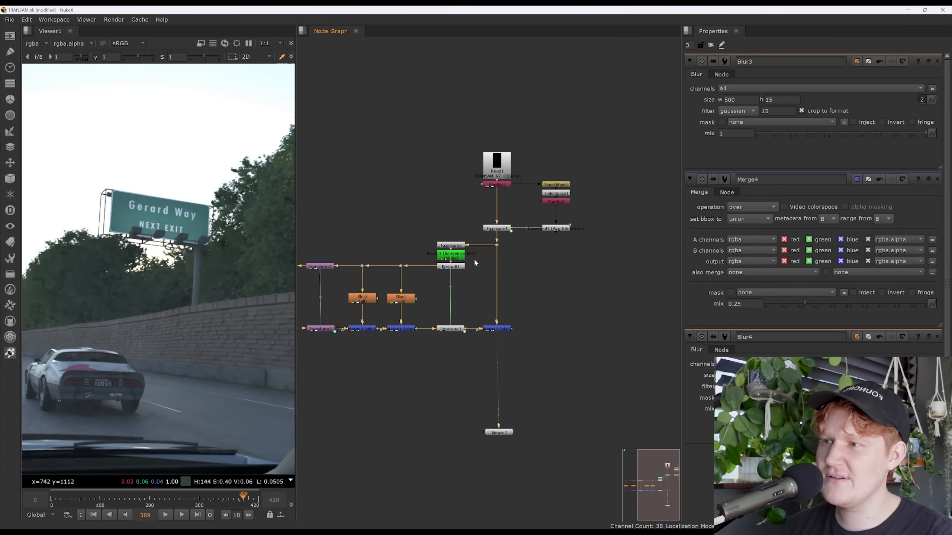
double_click(459, 255)
mouse_move(847, 179)
mouse_down()
mouse_move(792, 181)
mouse_move(830, 184)
mouse_up()
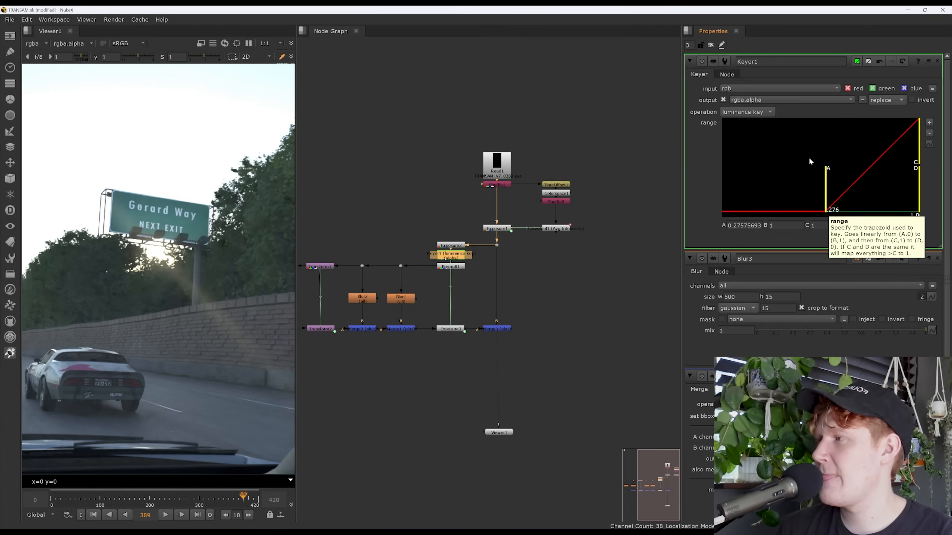
scroll(141, 288, down, 5)
key(f)
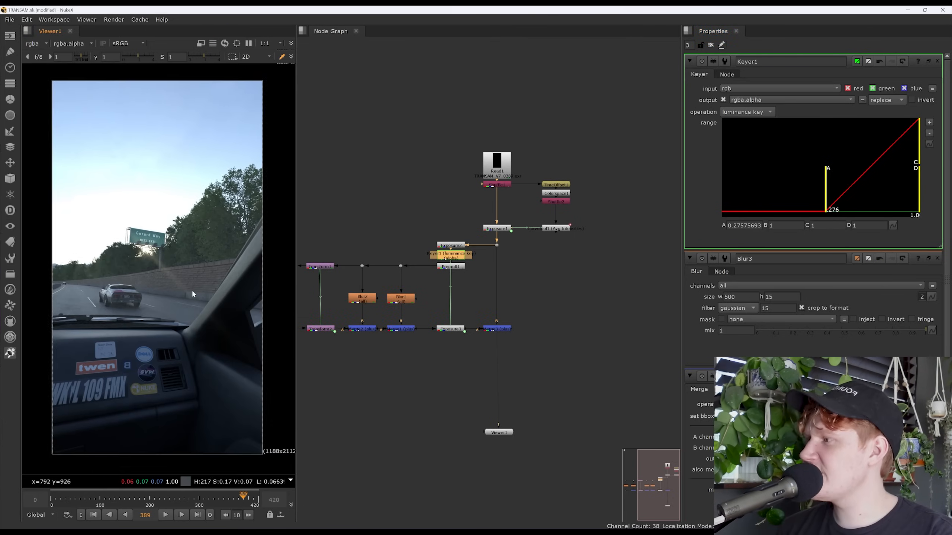
Move the whole glow branch from the keyed Exposure to the final plus Merge lower in the node graph.
click(552, 322)
middle_drag(540, 339, 611, 348)
scroll(587, 323, down, 1)
drag(611, 350, 325, 239)
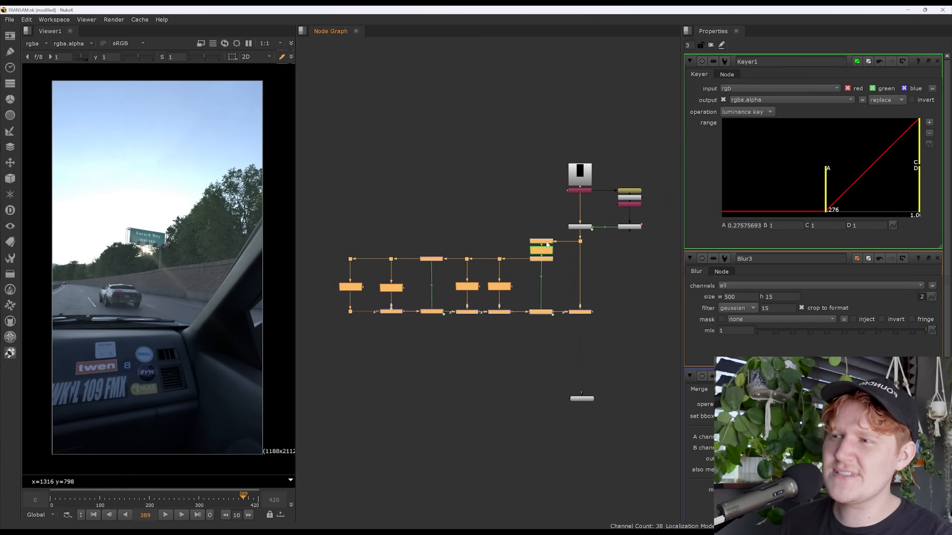
drag(547, 244, 547, 267)
click(619, 257)
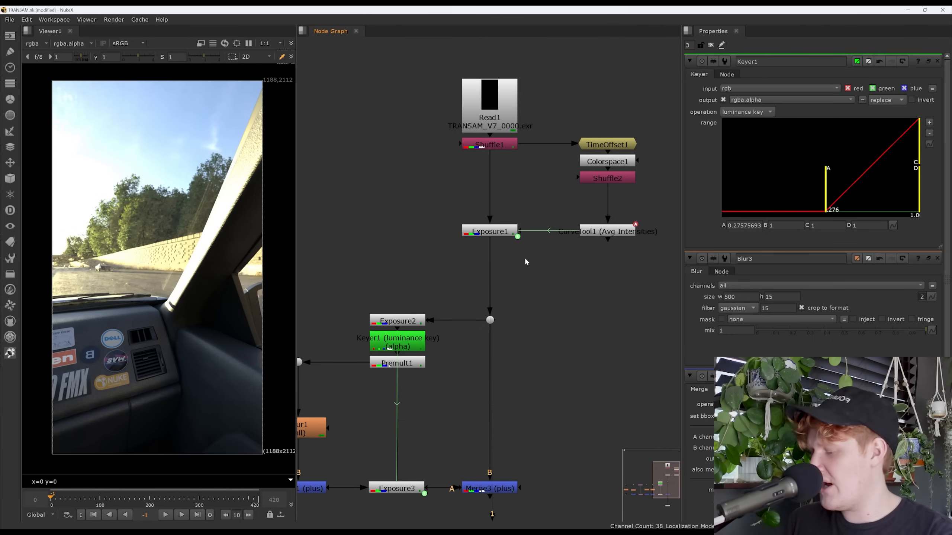
Insert a Grade node after the CurveTool-driven Exposure and split its gain into separate channel values.
key(g)
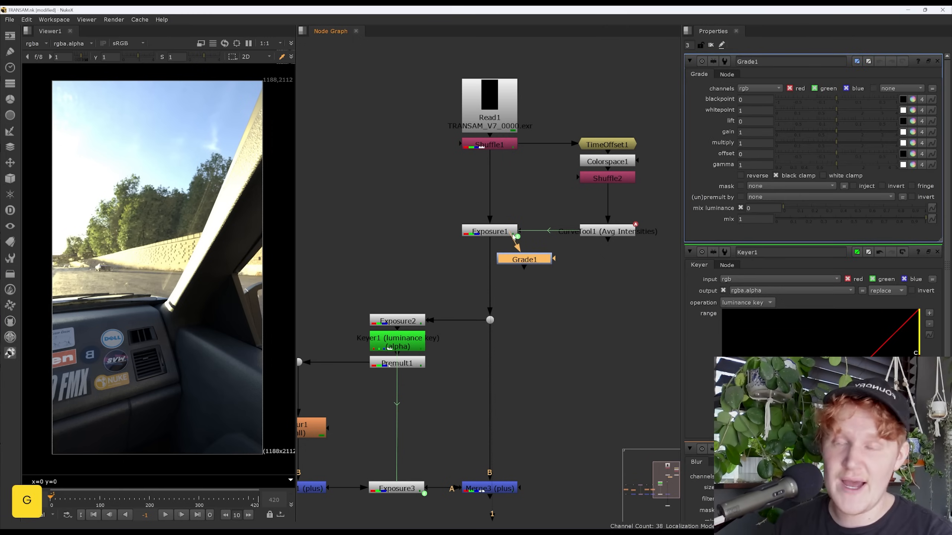
drag(522, 260, 493, 267)
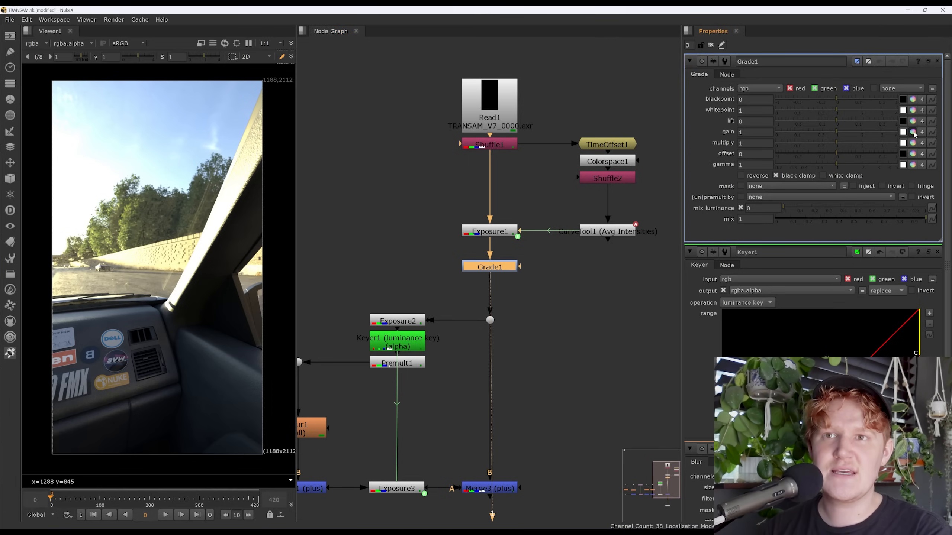
click(913, 133)
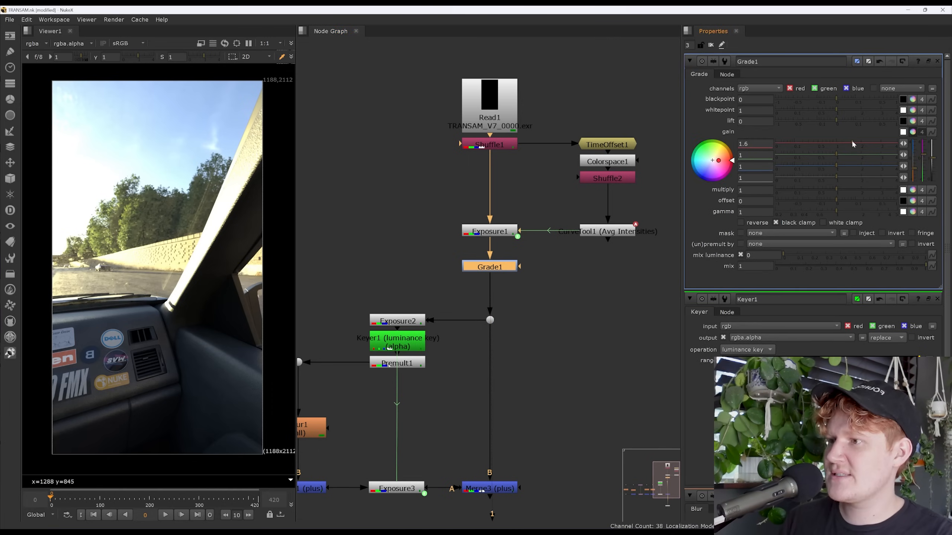
key(ctrl+z)
key(1)
drag(836, 143, 917, 158)
key(ctrl+z)
key(ctrl+z)
Set a keyframe with value 1 on each of the Grade's four gain channels at frame 0.
right_click(755, 144)
click(777, 147)
right_click(760, 155)
click(781, 160)
right_click(764, 166)
click(788, 170)
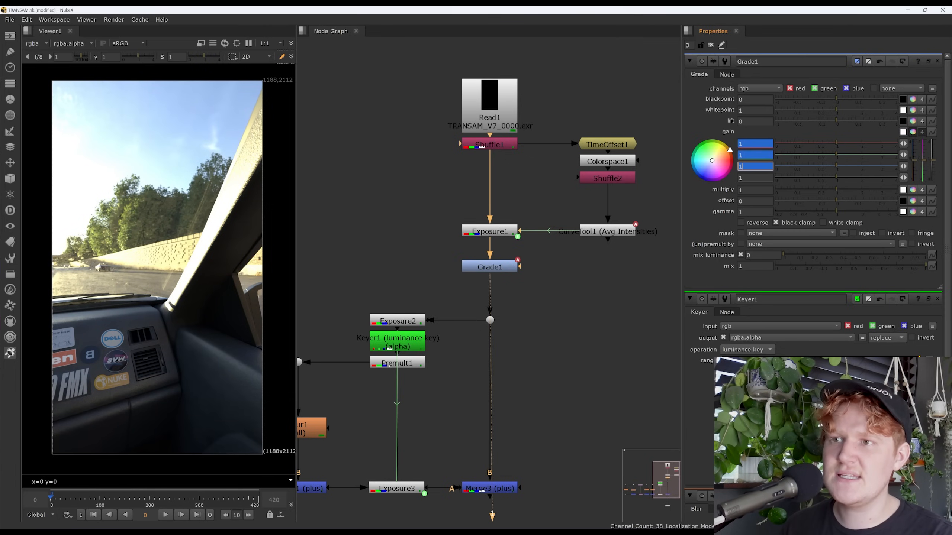
right_click(756, 178)
click(774, 180)
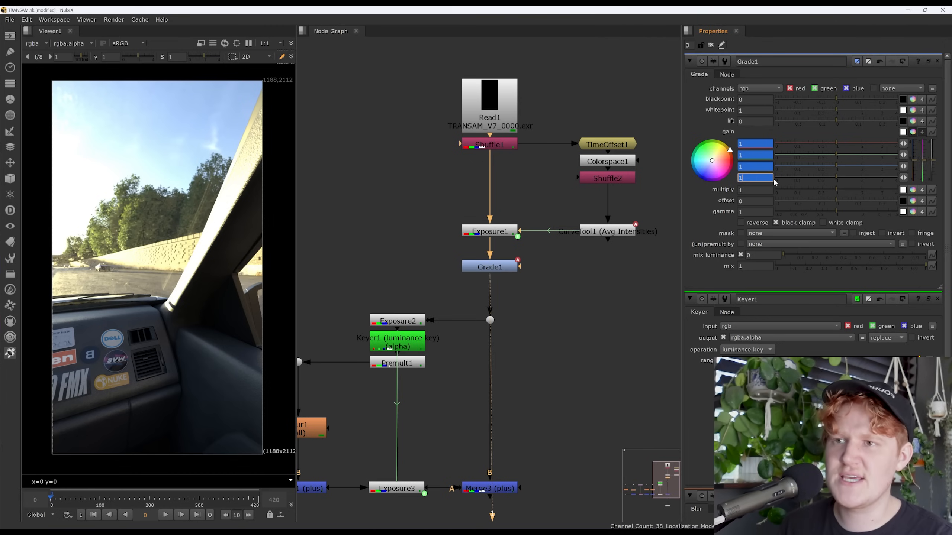
Play to frame 78 and key the Grade's gain at 0.95 red, 1 green and 1.05 blue.
key(l)
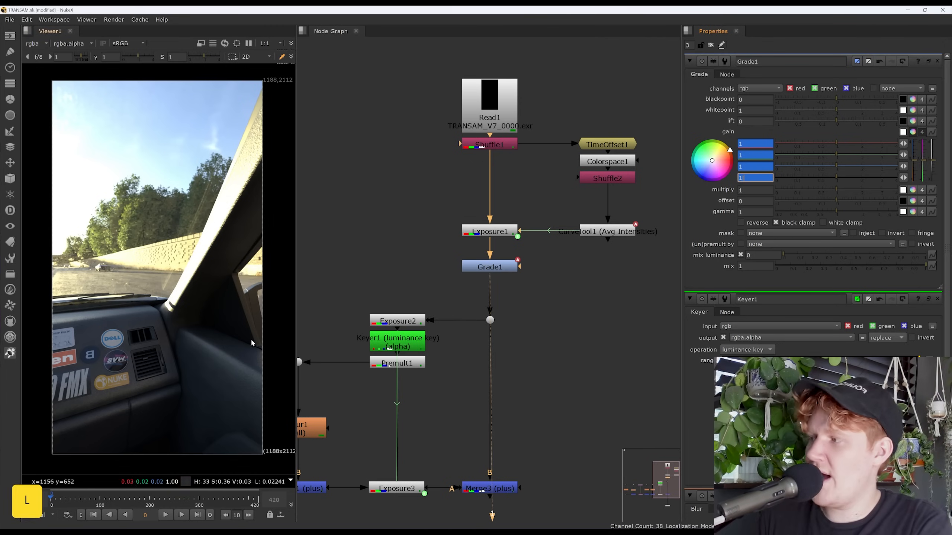
key(k)
mouse_move(914, 165)
mouse_down()
mouse_move(915, 154)
mouse_move(915, 164)
mouse_up()
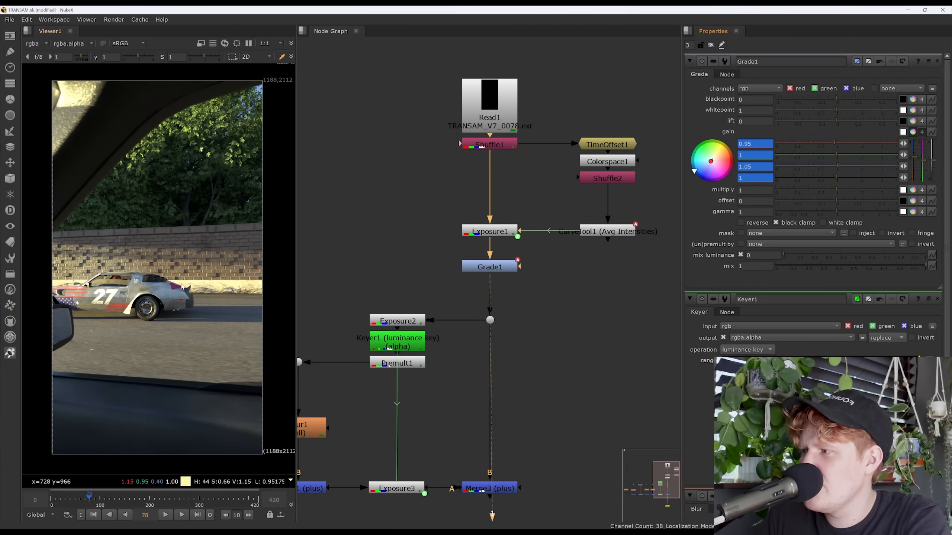
Play to frame 132 and key the Grade's gain at 0.85 red, 0.9 green and 1.25 blue.
key(l)
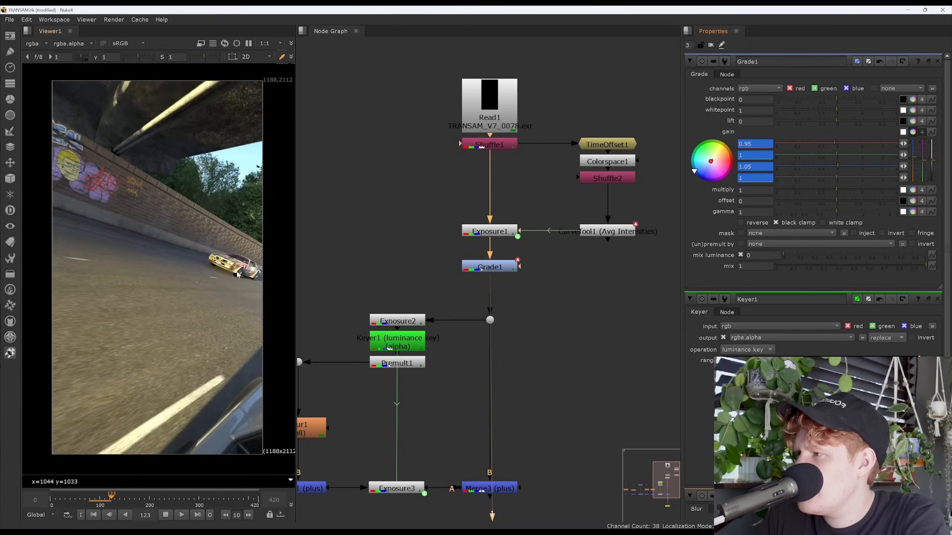
key(k)
click(916, 156)
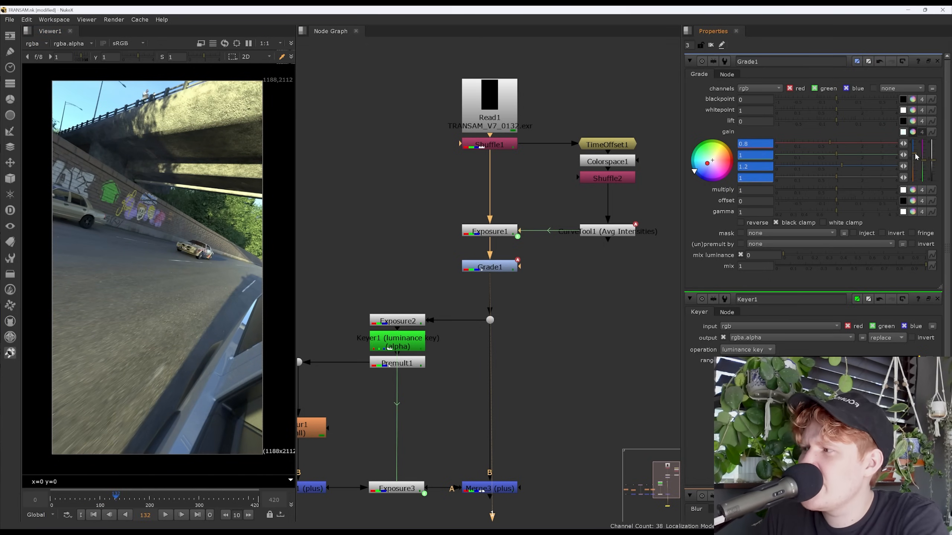
click(924, 163)
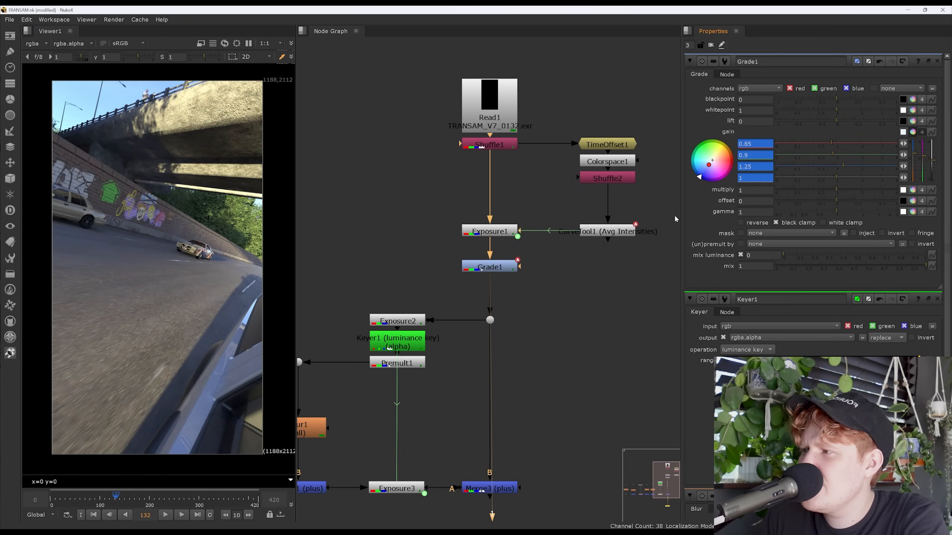
Play to frame 165 and key the Grade's gain at about 1.033 red, 0.933 green and 1.033 blue.
key(l)
key(k)
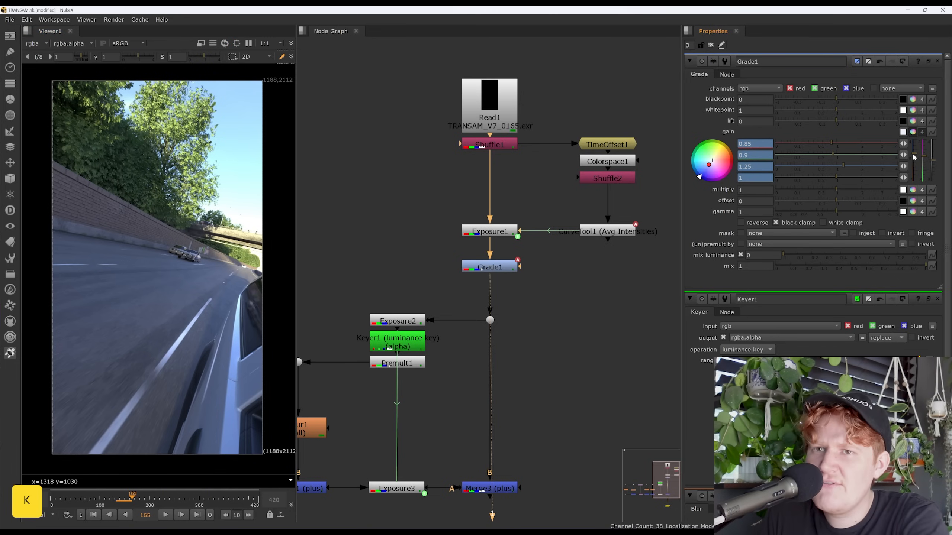
drag(912, 157, 913, 162)
Key the Grade's RGB gain past frame 205 at about 0.953, 0.993 and 1.053, and by frame 369 at about 0.995, 1 and 1.005.
key(l)
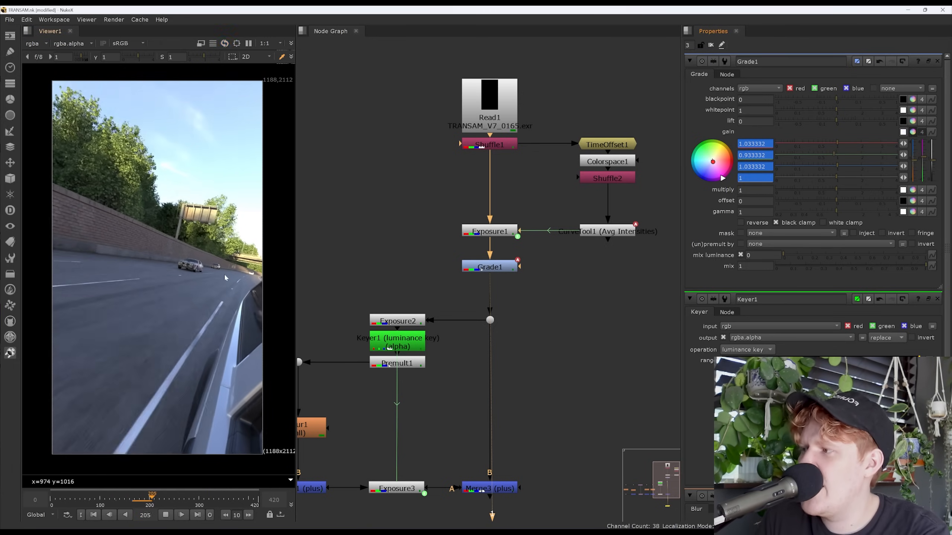
key(k)
mouse_move(915, 162)
mouse_down()
mouse_move(924, 164)
mouse_move(913, 157)
mouse_up()
key(l)
key(k)
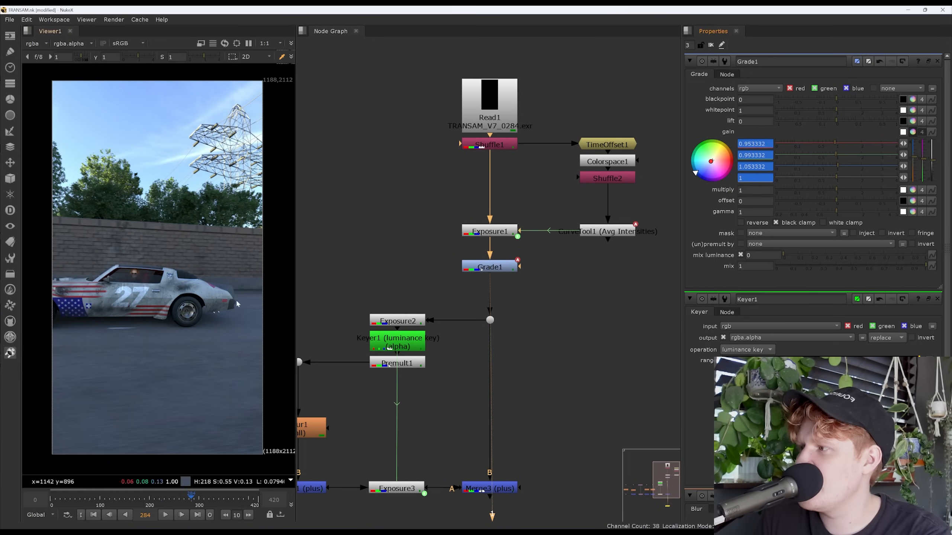
key(l)
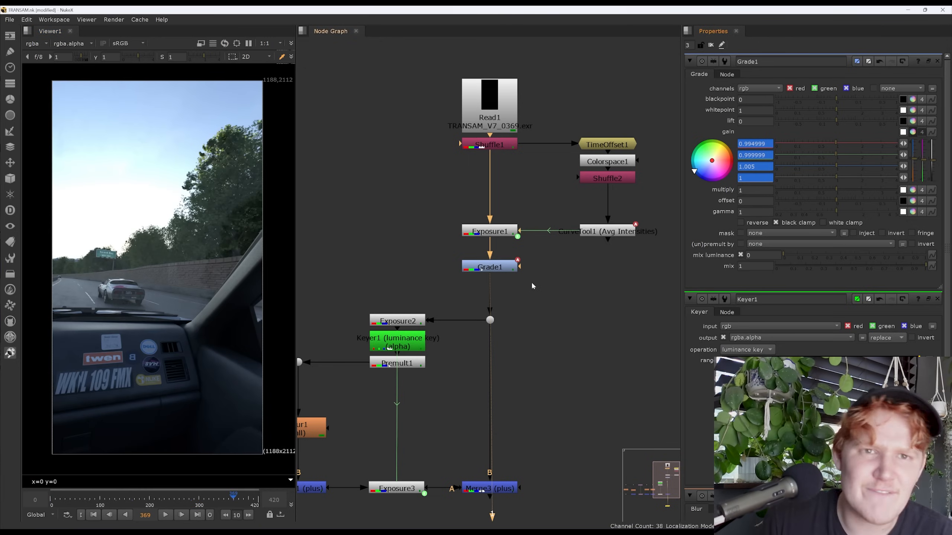
Move the Viewer node further below the final plus Merge and save the script.
key(f)
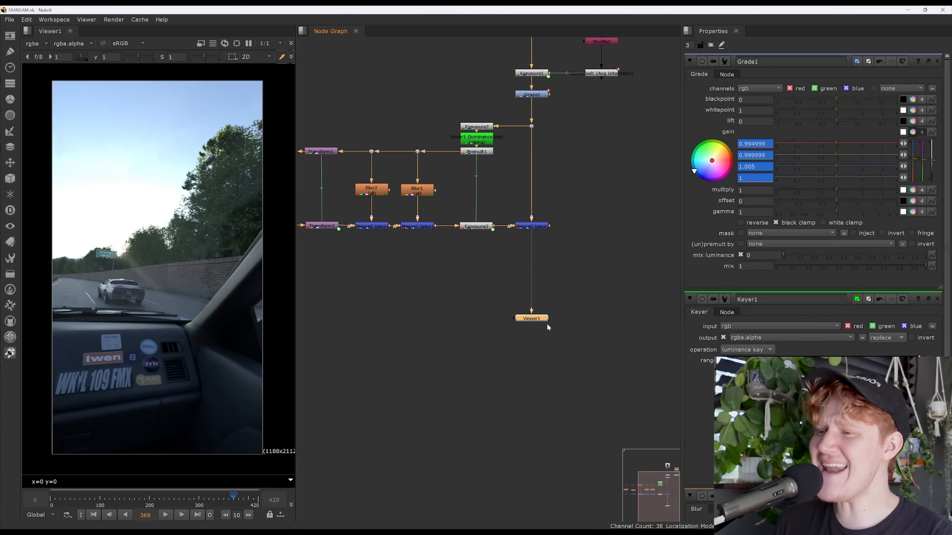
drag(549, 315, 548, 408)
key(ctrl+s)
scroll(562, 264, up, 3)
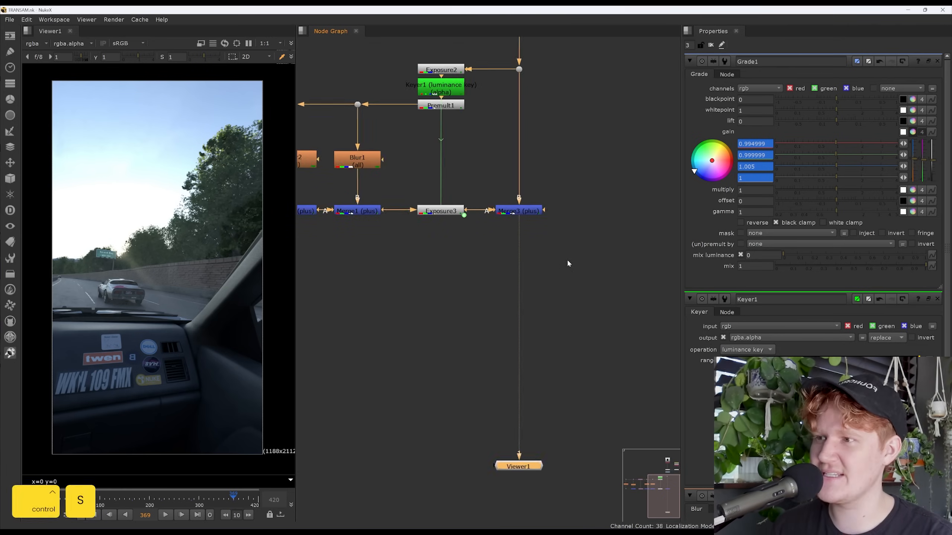
click(561, 264)
scroll(543, 286, down, 2)
middle_drag(587, 276, 562, 279)
key(ctrl+s)
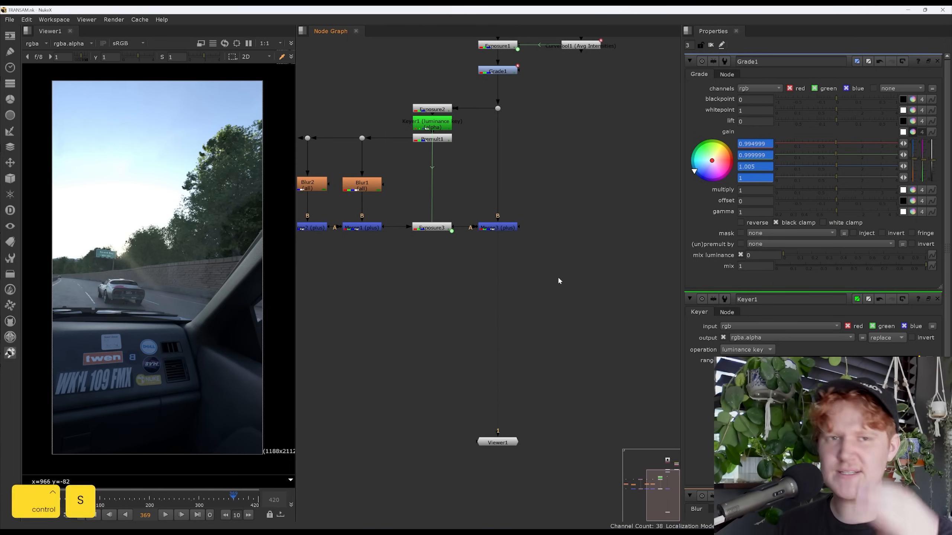
Scrub to frames 154 and 260 to examine the animated colour balance together with the glow.
scroll(569, 182, down, 2)
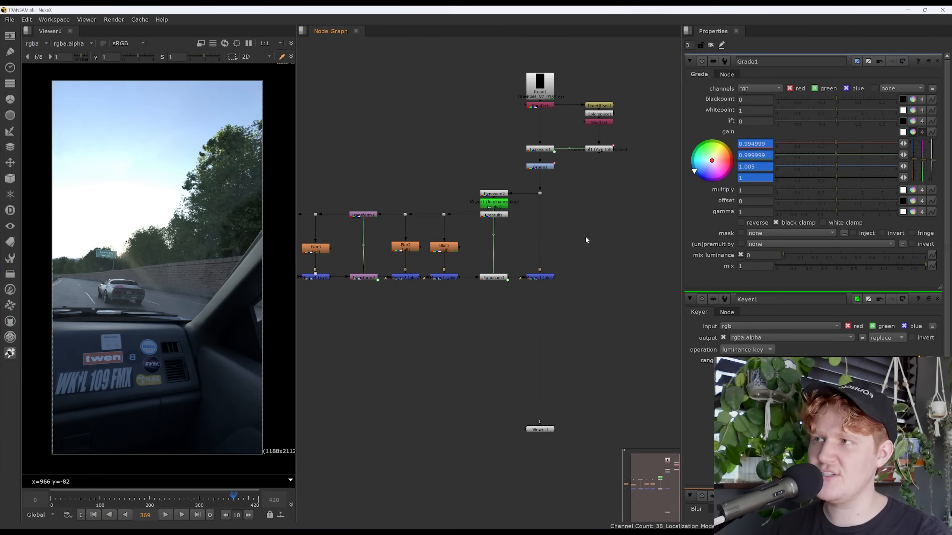
middle_drag(506, 245, 537, 235)
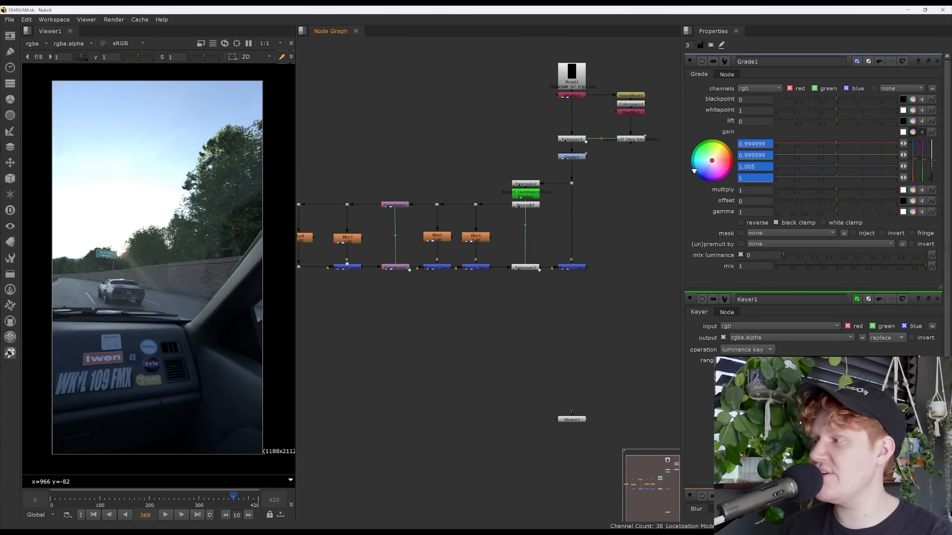
drag(59, 495, 127, 496)
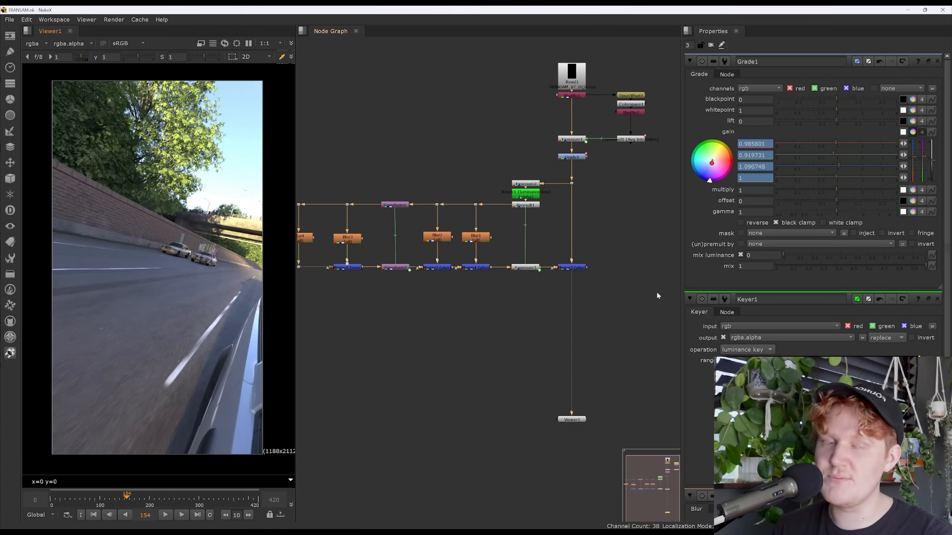
scroll(668, 277, up, 3)
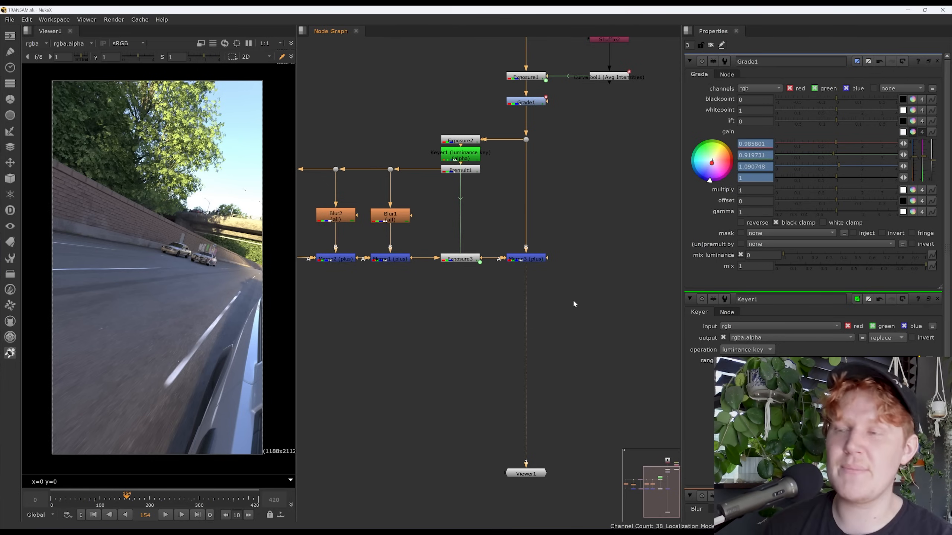
click(529, 258)
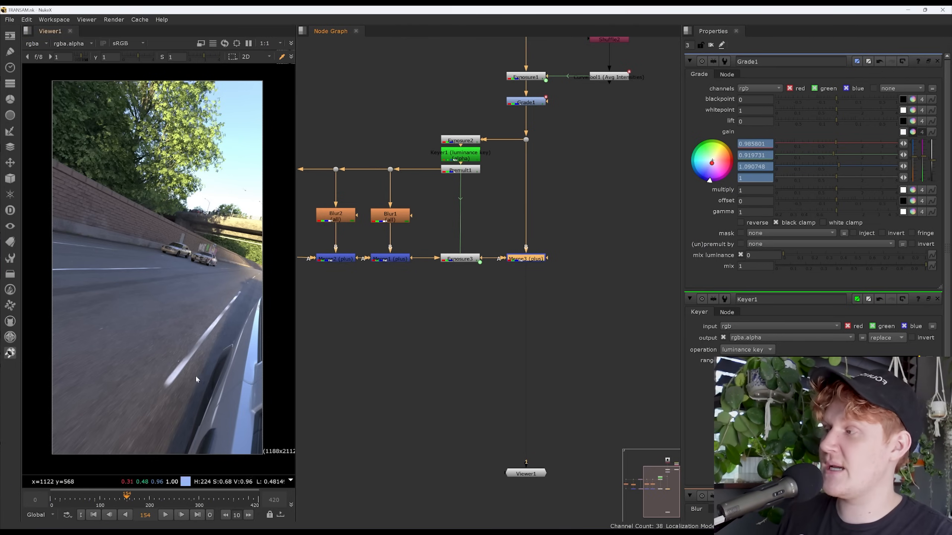
click(116, 499)
drag(116, 500, 180, 500)
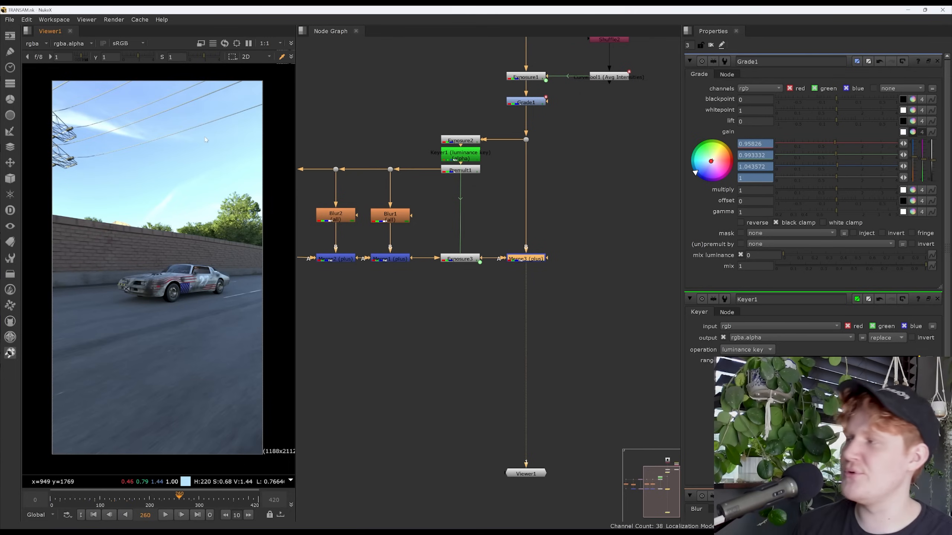
click(611, 289)
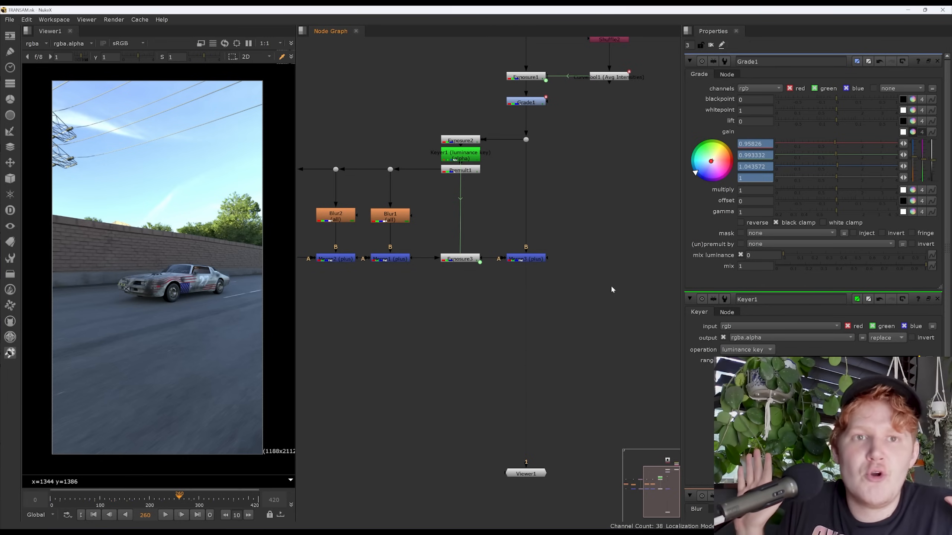
Add a Shuffle node beside the CurveTool branch and connect its input to the Read node.
key(Tab)
text(shuf)
key(Down)
key(Return)
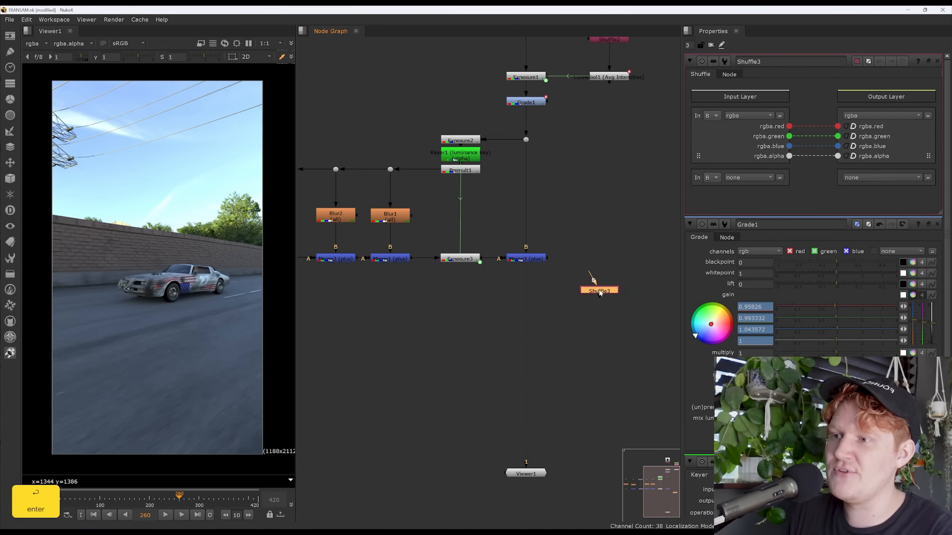
middle_drag(599, 291, 471, 356)
drag(477, 356, 565, 109)
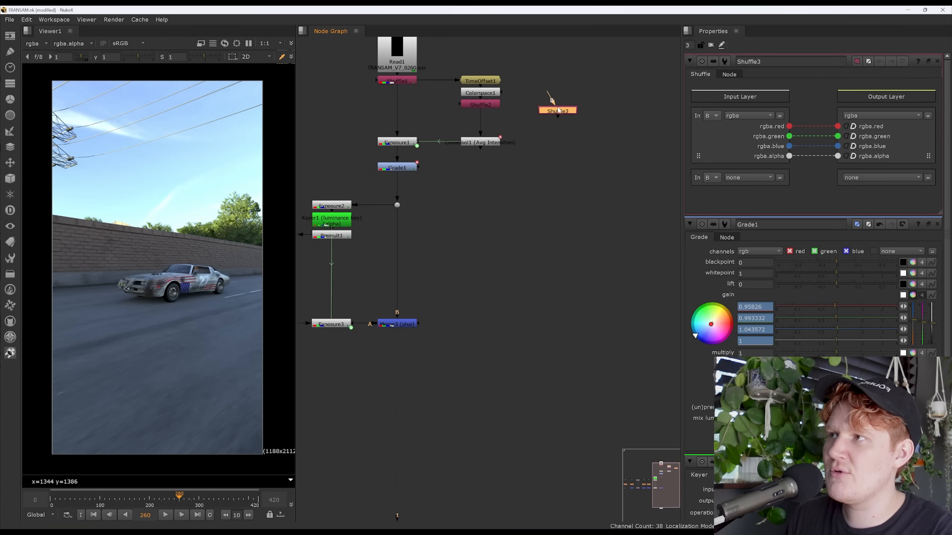
middle_drag(555, 101, 564, 183)
drag(564, 184, 410, 134)
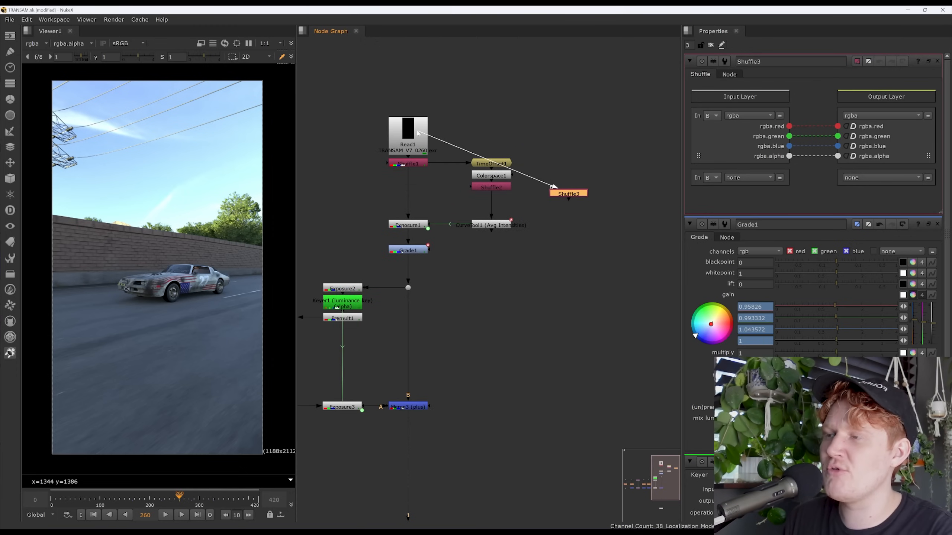
Add a dot to the Read-to-Shuffle connection and place the new Shuffle straight below it, beside the final plus Merge.
mouse_move(493, 166)
ctrl+mouse_down()
mouse_move(555, 143)
mouse_move(497, 154)
ctrl+mouse_up()
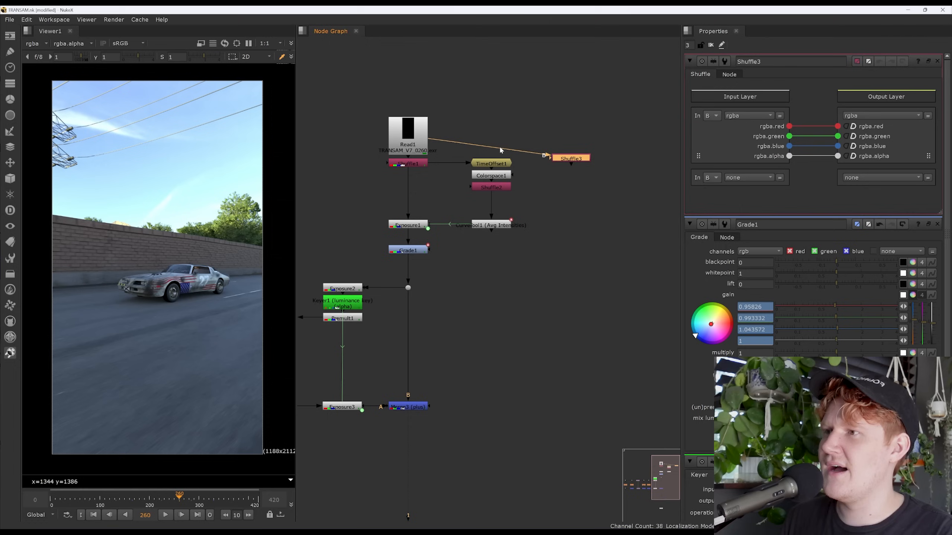
ctrl+click(489, 146)
ctrl+drag(489, 147, 558, 402)
middle_drag(559, 402, 579, 277)
drag(578, 277, 578, 302)
View the new Shuffle and set its input layer to ViewLayer_Env.
key(1)
click(578, 301)
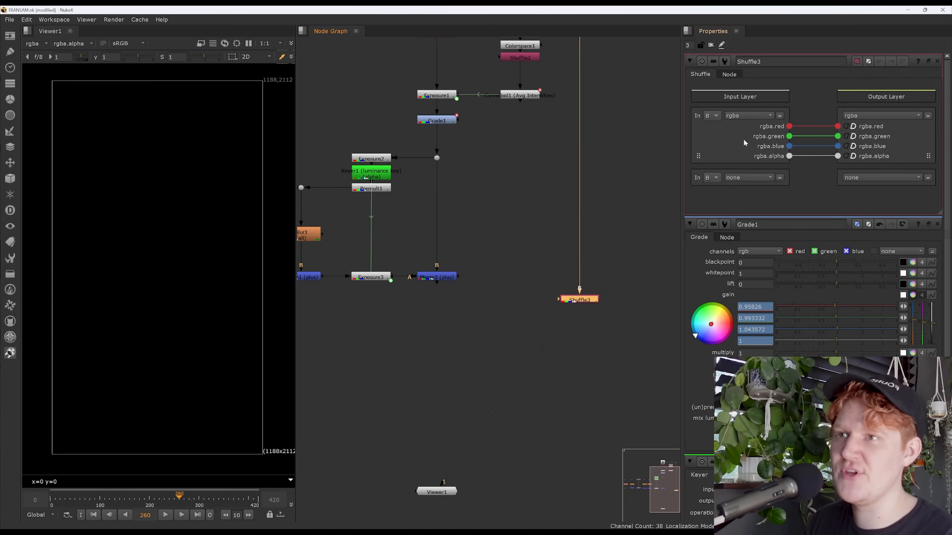
click(749, 115)
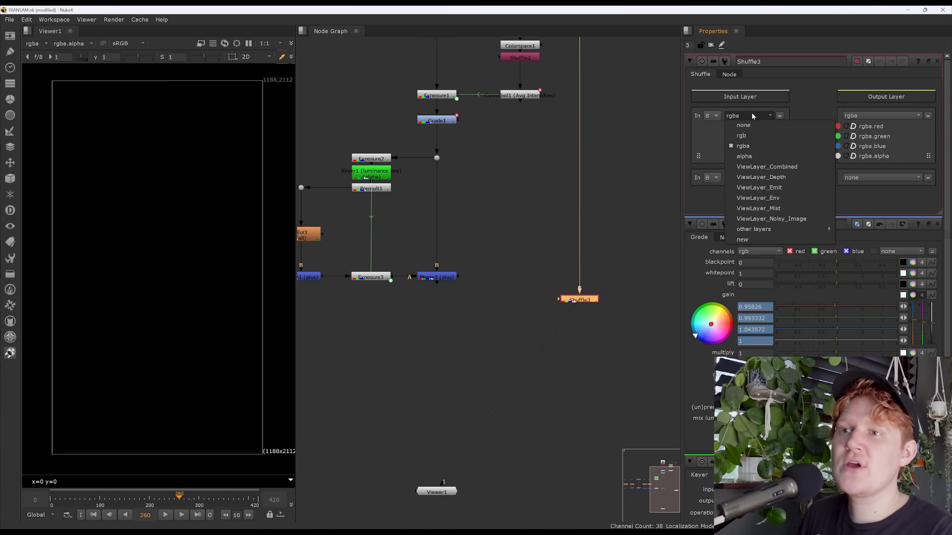
click(763, 198)
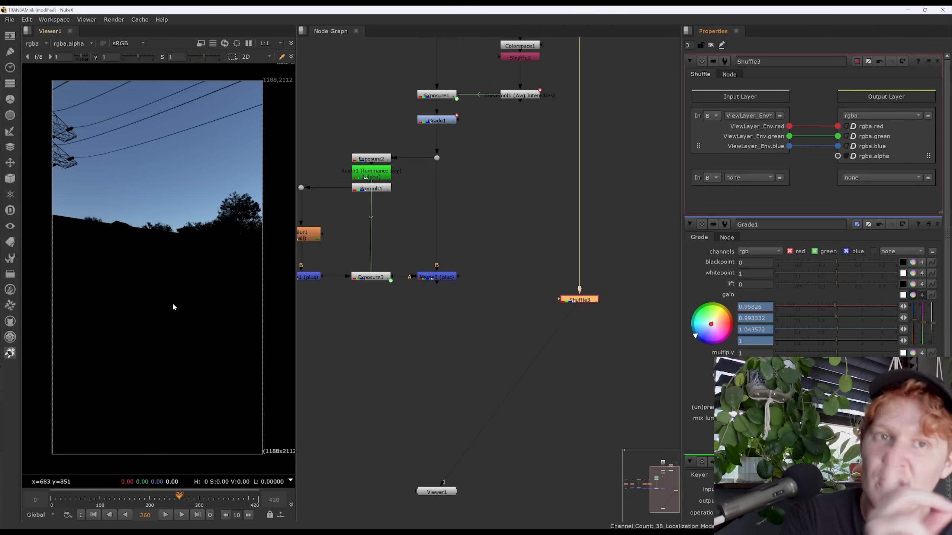
Check the Shuffle's alpha and luminance in the viewer, and route ViewLayer_Env.blue into rgba.alpha.
key(a)
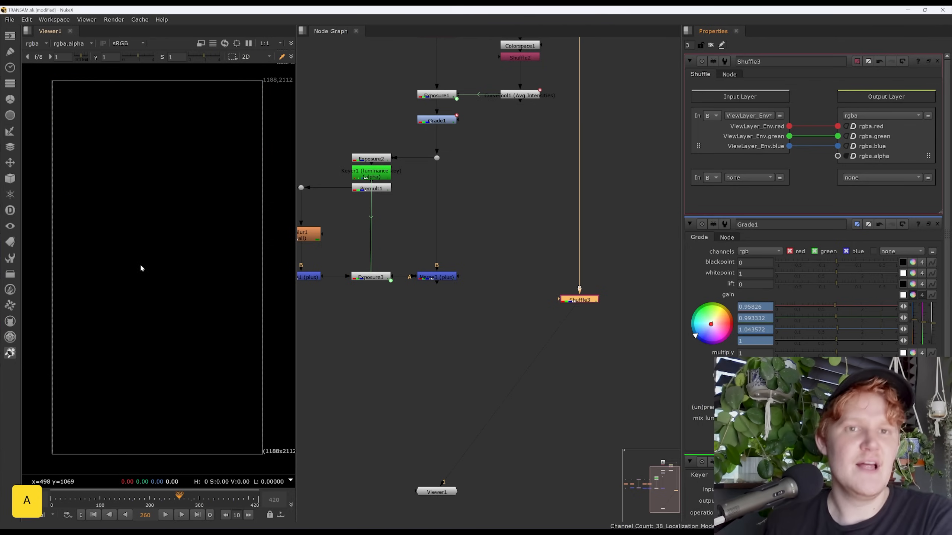
key(a)
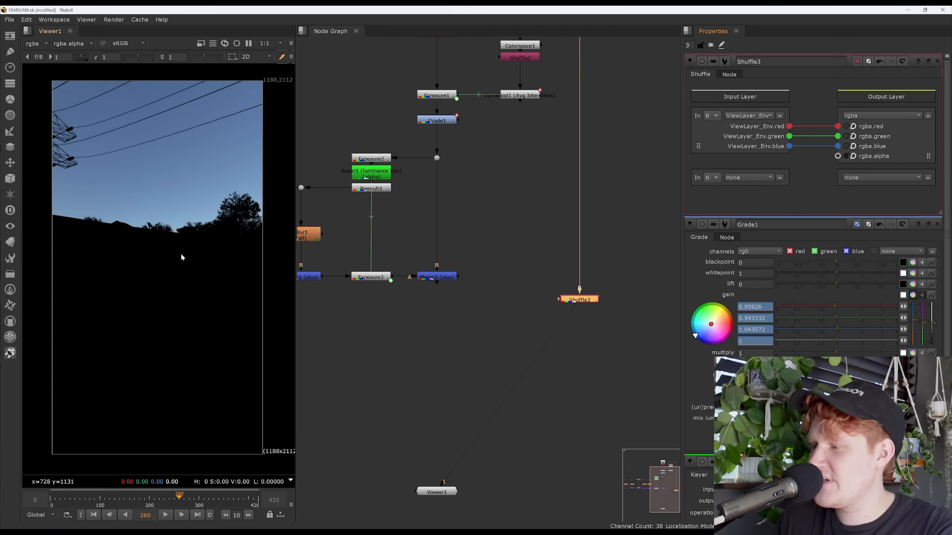
key(y)
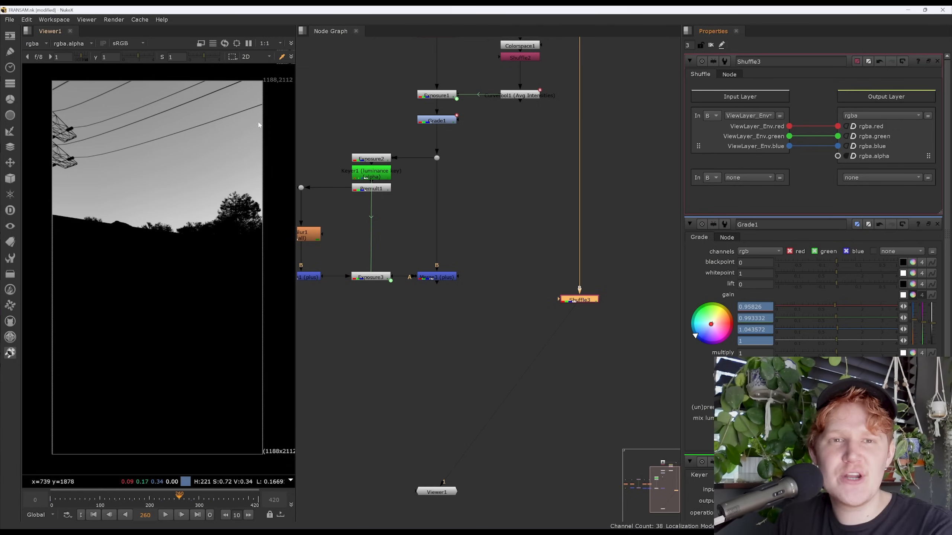
drag(824, 152, 838, 156)
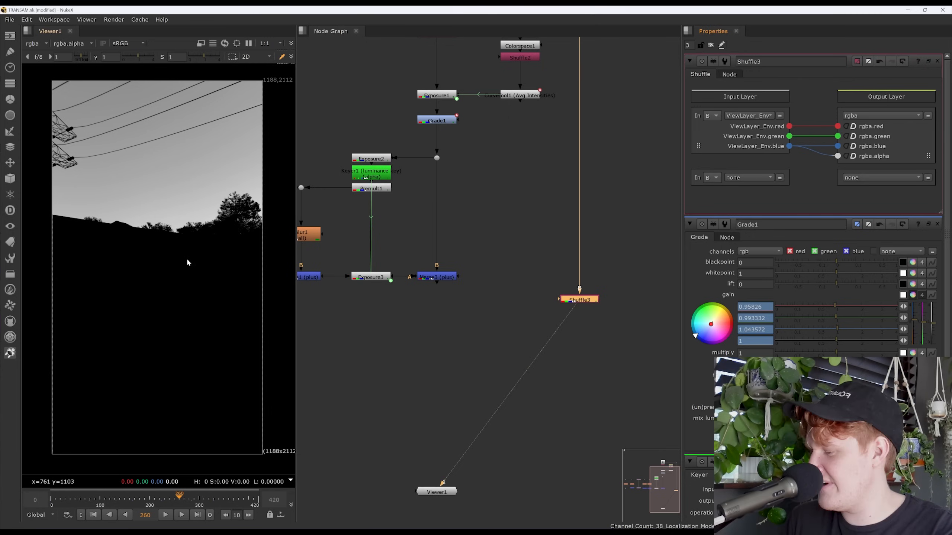
Switch the viewer from the Shuffle's alpha back to full colour and widen the viewer area.
key(a)
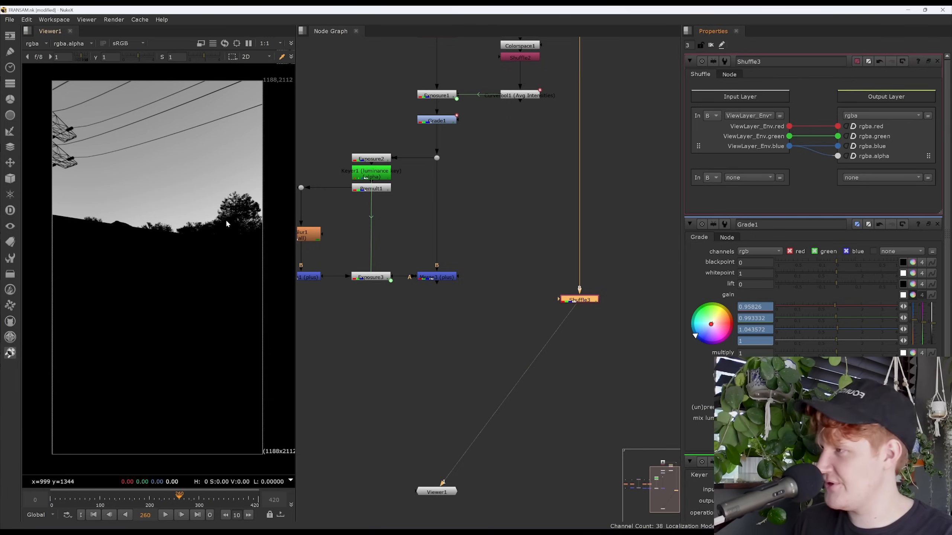
key(a)
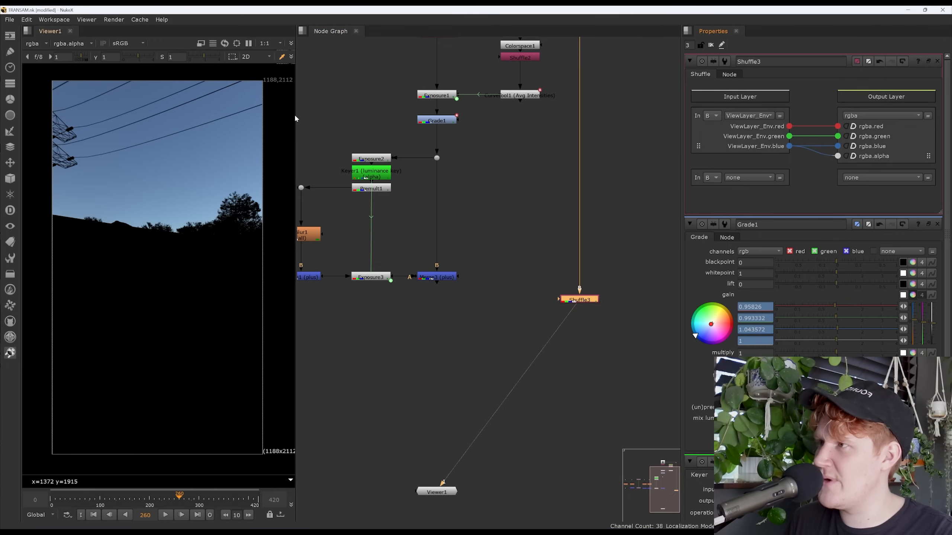
drag(295, 114, 341, 103)
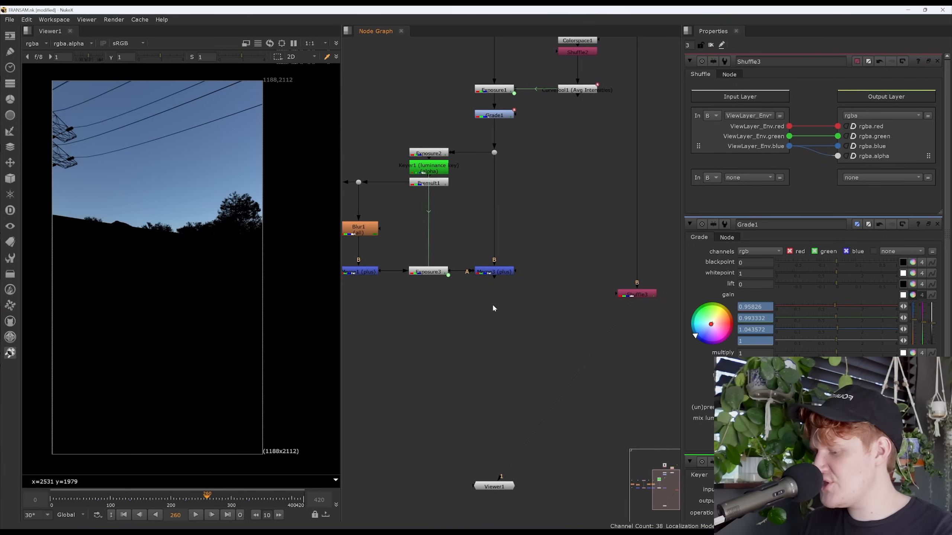
key(Tab)
text(hue)
key(Down)
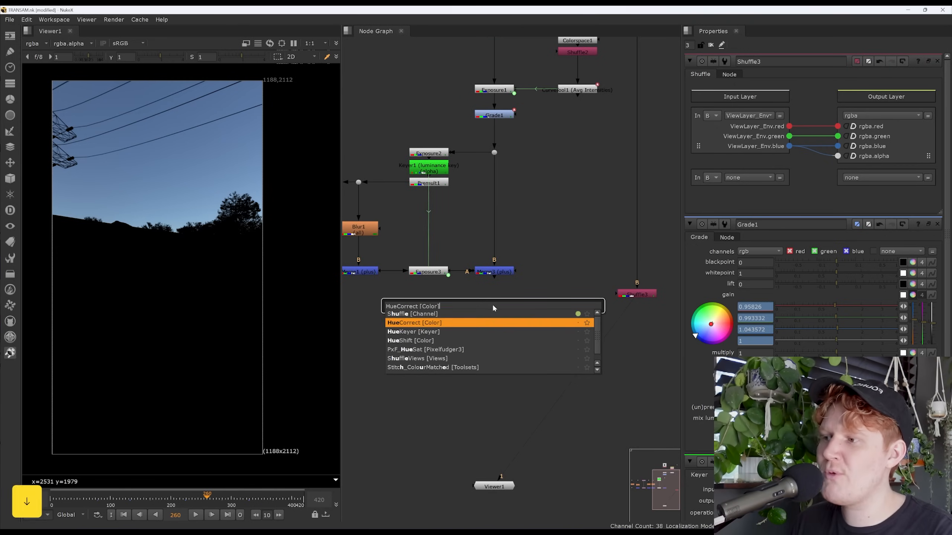
key(Return)
drag(494, 308, 499, 315)
drag(487, 295, 493, 273)
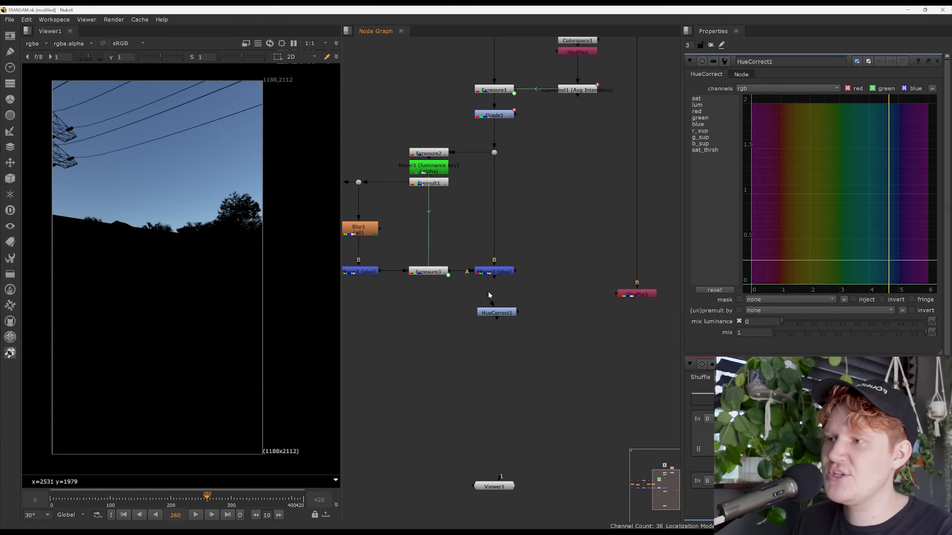
drag(496, 310, 493, 303)
key(1)
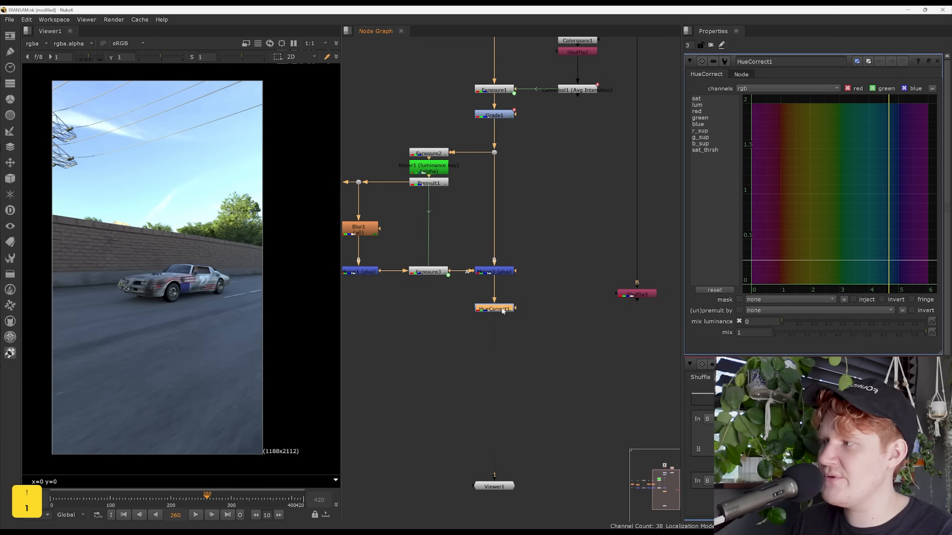
click(699, 124)
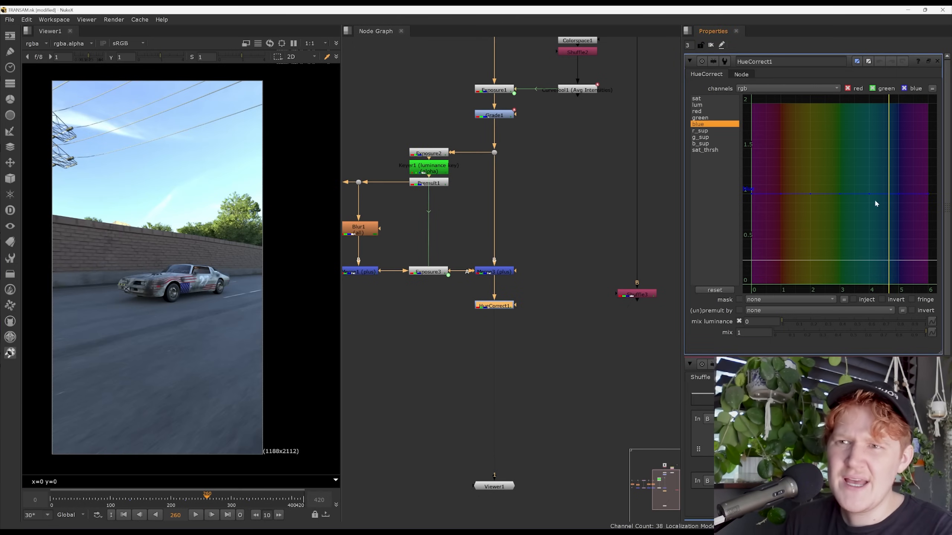
mouse_move(869, 194)
mouse_down()
mouse_move(871, 103)
mouse_move(871, 212)
mouse_move(850, 116)
mouse_move(870, 120)
mouse_move(869, 259)
mouse_move(878, 77)
mouse_move(876, 229)
mouse_move(872, 201)
mouse_up()
click(491, 306)
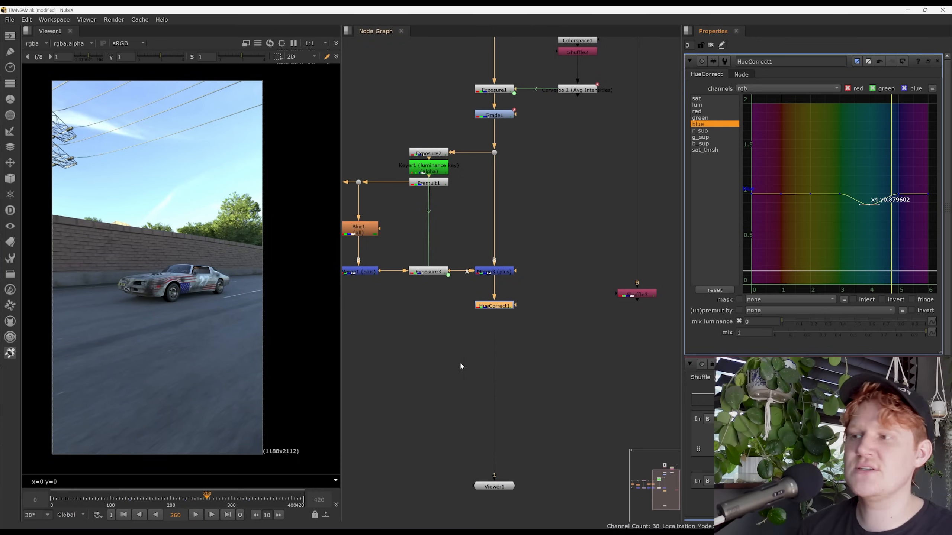
key(Delete)
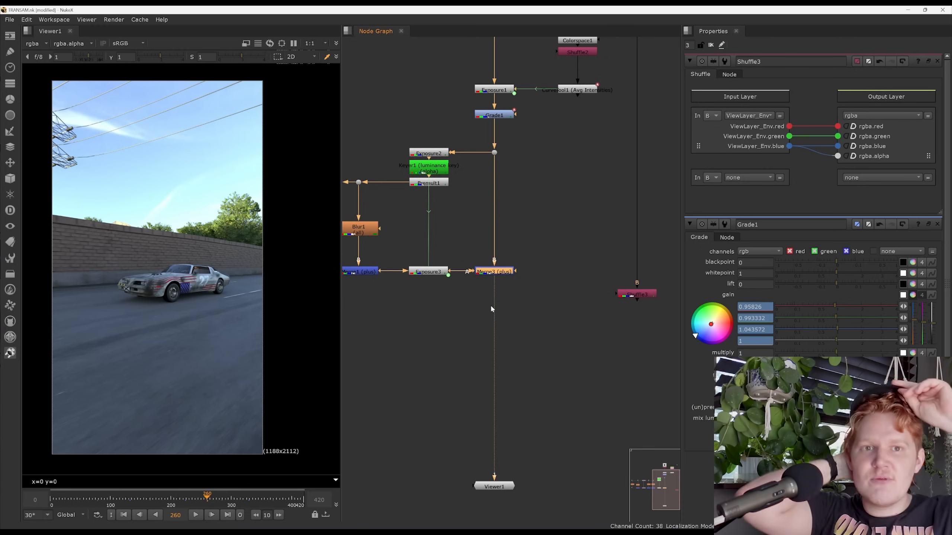
Insert a HueCorrect node below the final plus Merge, feeding the Viewer, and lower the environment Shuffle to sit beside it.
key(Tab)
text(hue)
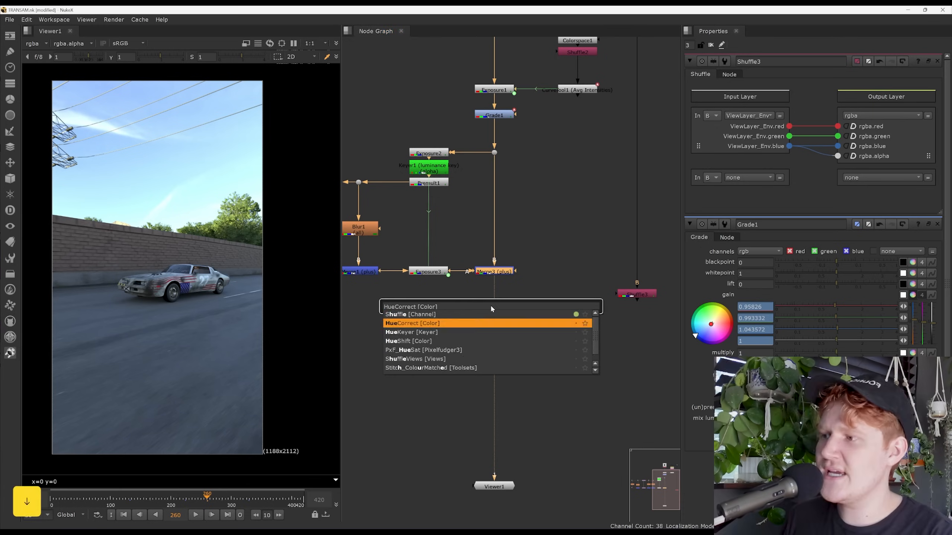
key(Return)
drag(503, 281, 503, 320)
drag(627, 295, 627, 313)
click(498, 321)
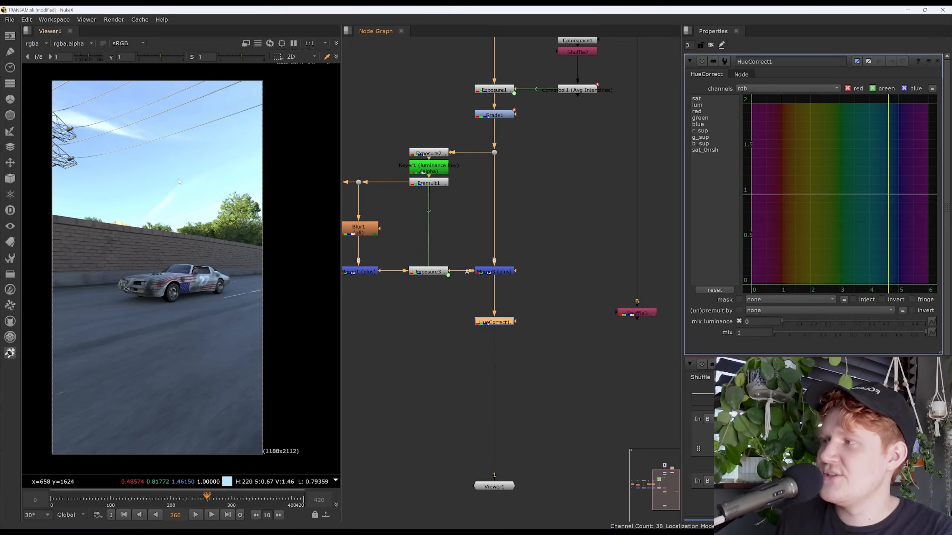
Sample areas of the car, wall and sky in the viewer to find each one's hue on the HueCorrect graph, ending on the sky.
key(ctrl)
ctrl+shift+drag(112, 163, 176, 197)
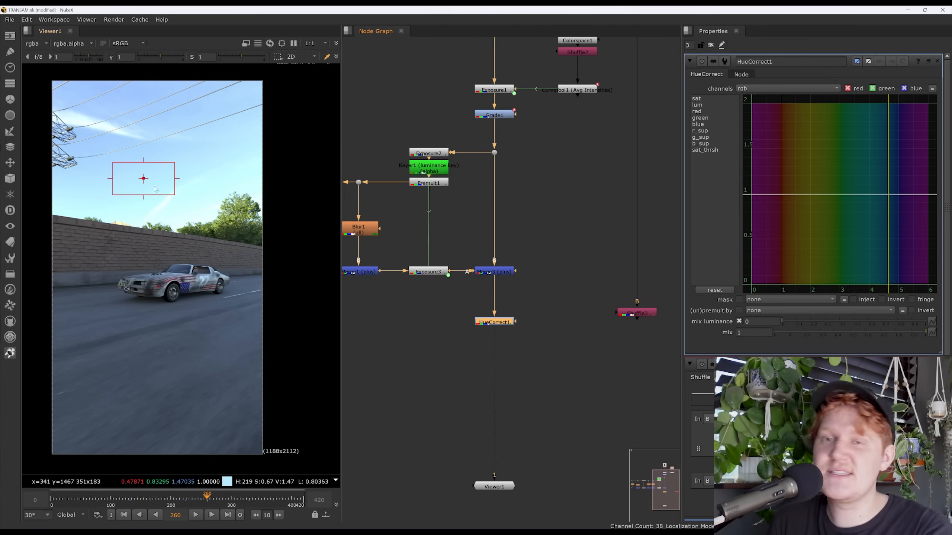
ctrl+shift+drag(145, 328, 180, 287)
ctrl+shift+drag(86, 246, 89, 253)
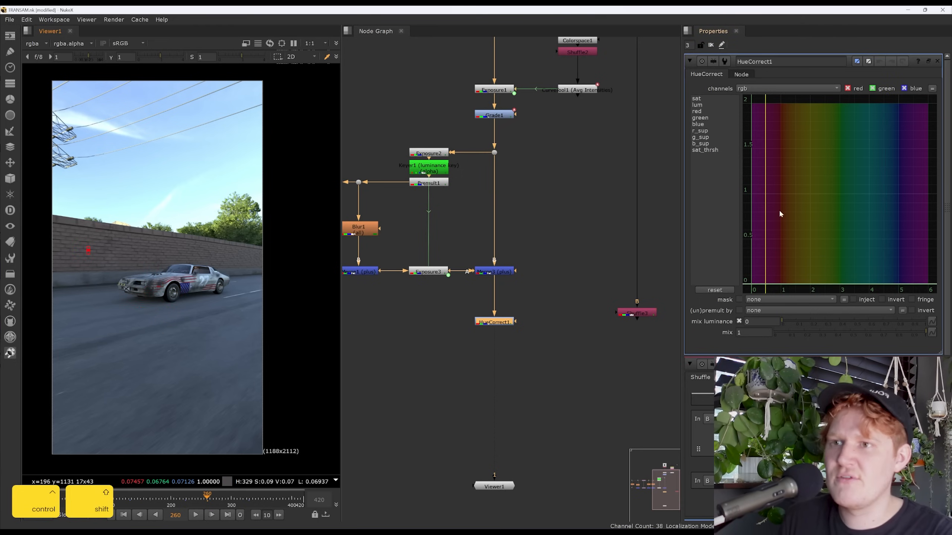
ctrl+shift+drag(119, 163, 176, 194)
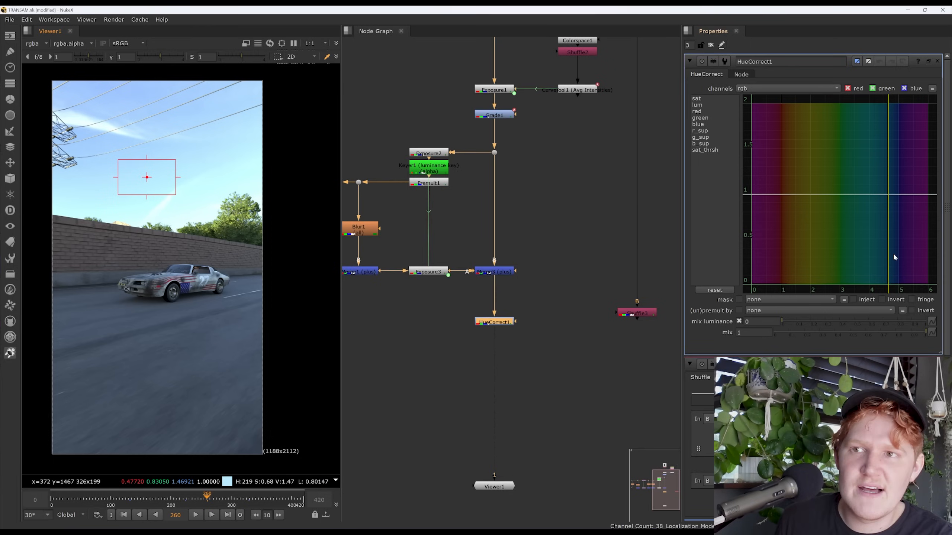
Try raising the HueCorrect's blue curve to about 2 at the sampled sky hue, and undo it.
click(700, 125)
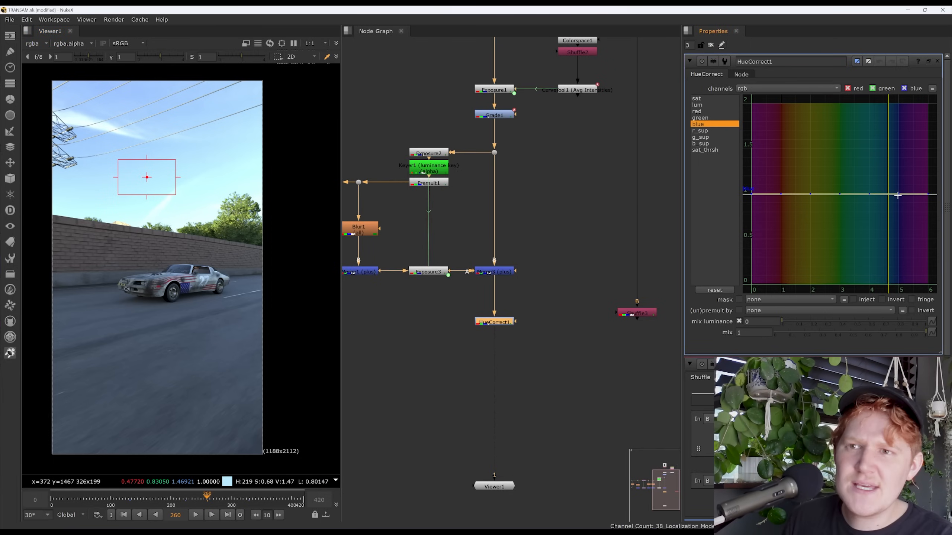
drag(898, 194, 881, 100)
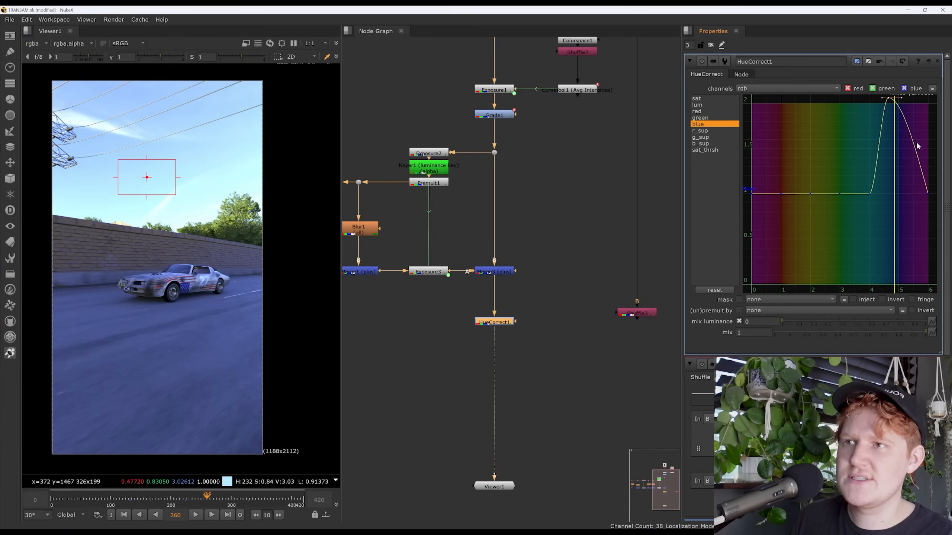
key(ctrl+z)
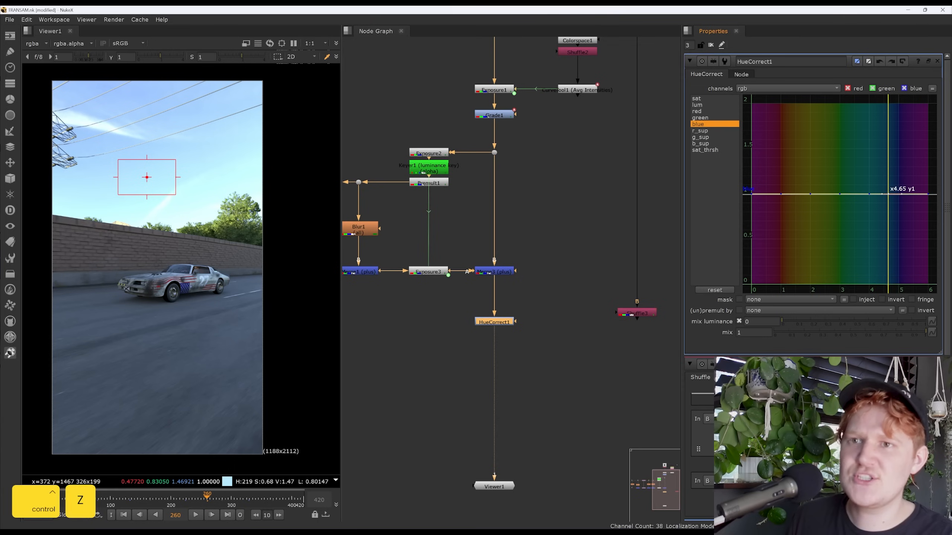
Raise the HueCorrect's green curve to about 1.45 at hue 4.65 and connect its mask input to the environment Shuffle.
click(889, 195)
drag(889, 194, 891, 153)
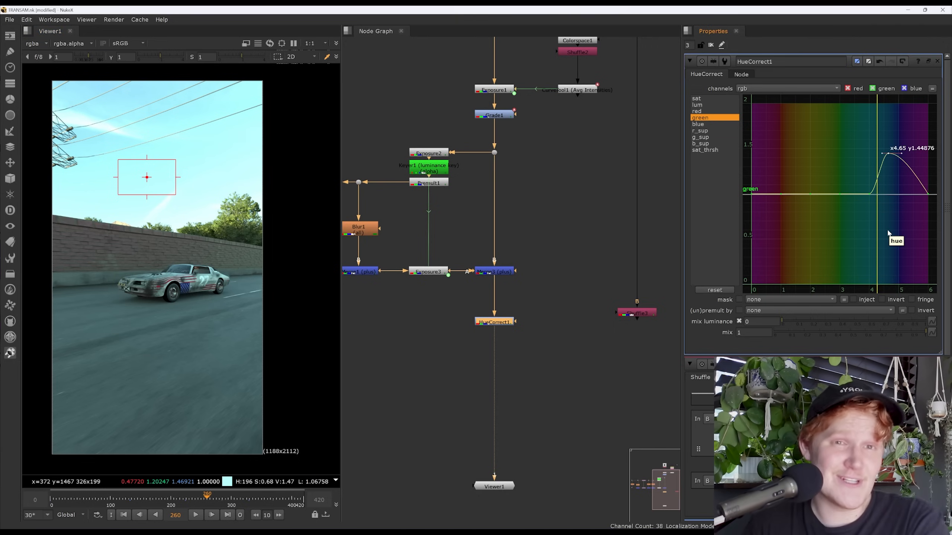
drag(630, 315, 630, 322)
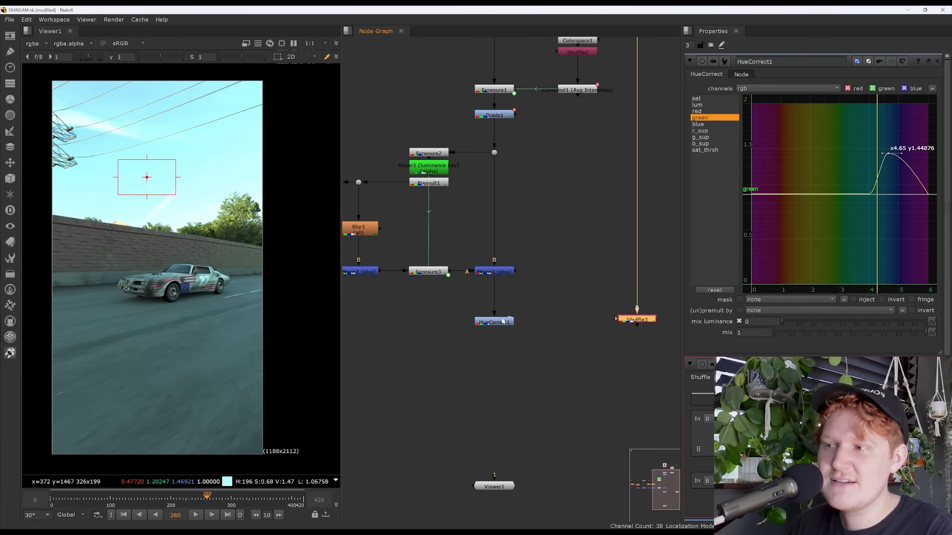
drag(531, 310, 633, 323)
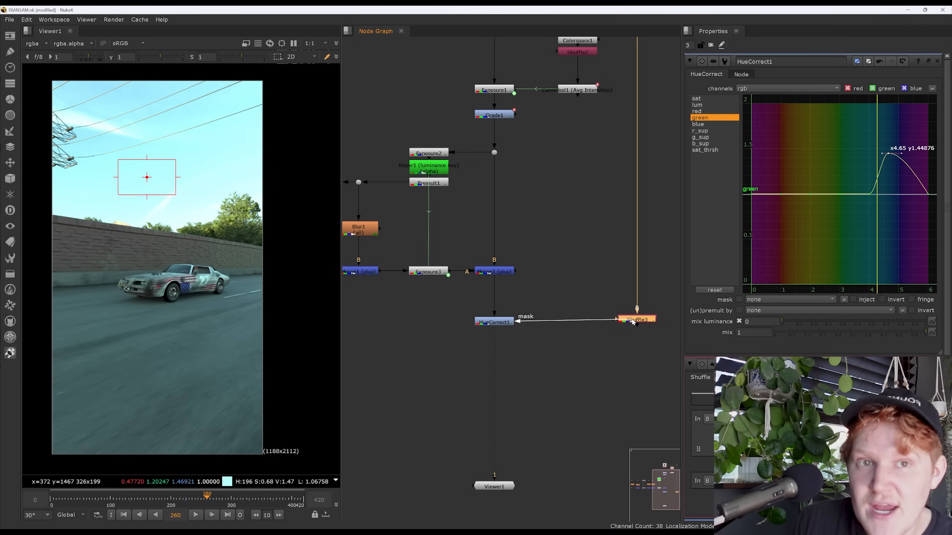
mouse_move(631, 320)
mouse_down()
mouse_move(523, 323)
mouse_move(606, 312)
mouse_move(640, 321)
mouse_up()
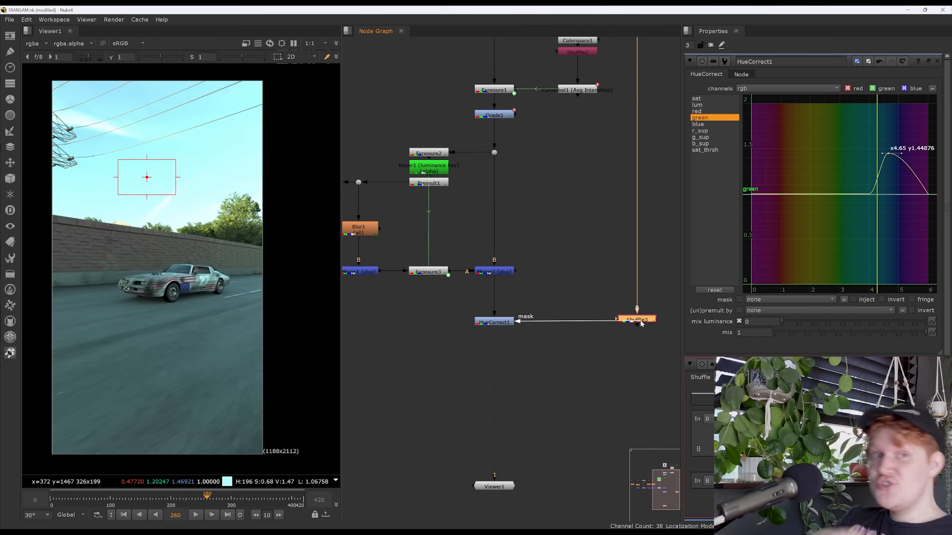
drag(640, 321, 640, 321)
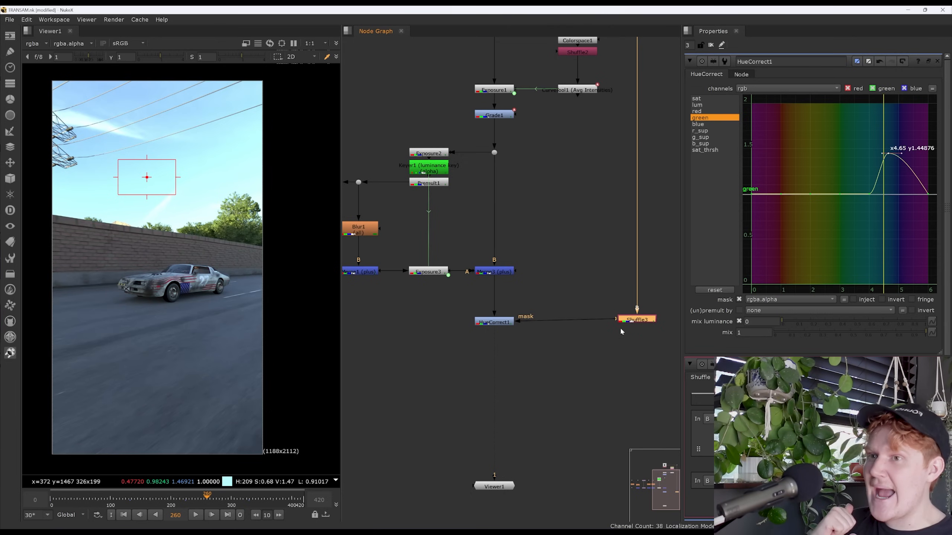
Lower the green curve to about 0.41 at hue 4.65 and pull the red curve down to about 0.5 near hue 4.82.
drag(889, 153, 894, 250)
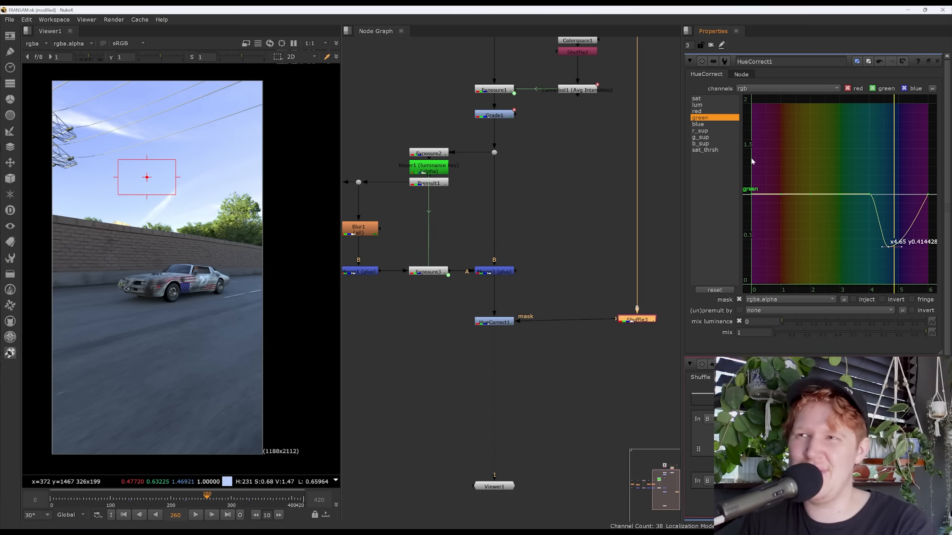
click(701, 124)
drag(890, 194, 895, 239)
drag(899, 149, 899, 239)
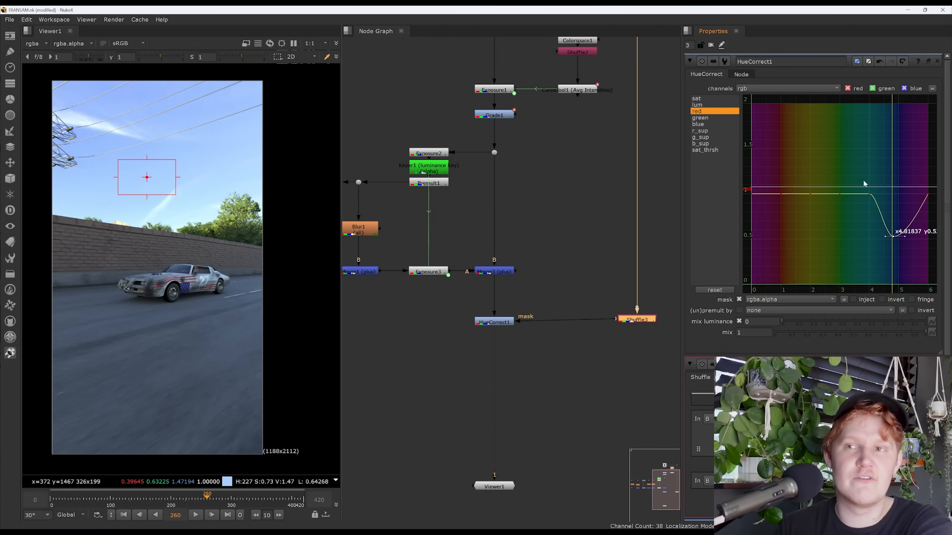
Review the green and red curves, and lower the HueCorrect's lum curve around the sky's blue hue to darken the sky.
click(712, 118)
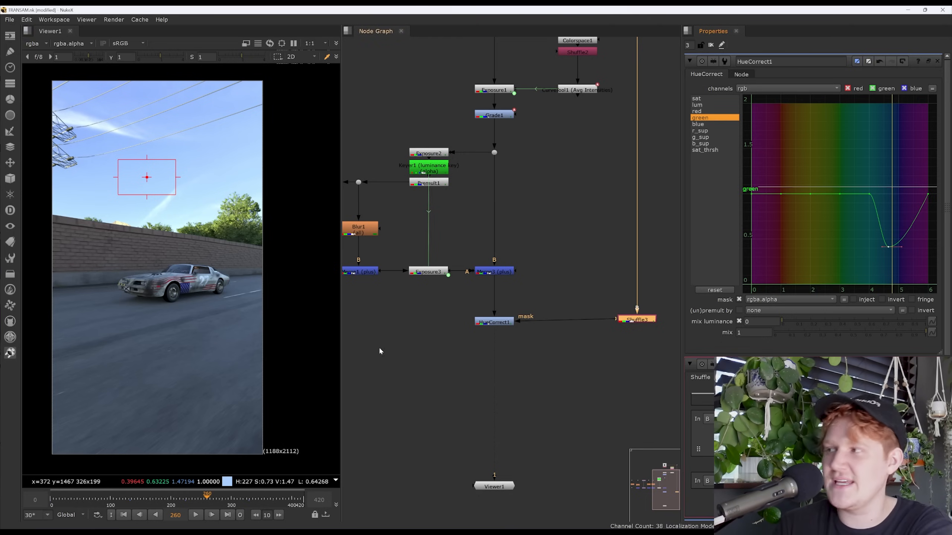
click(700, 111)
click(699, 105)
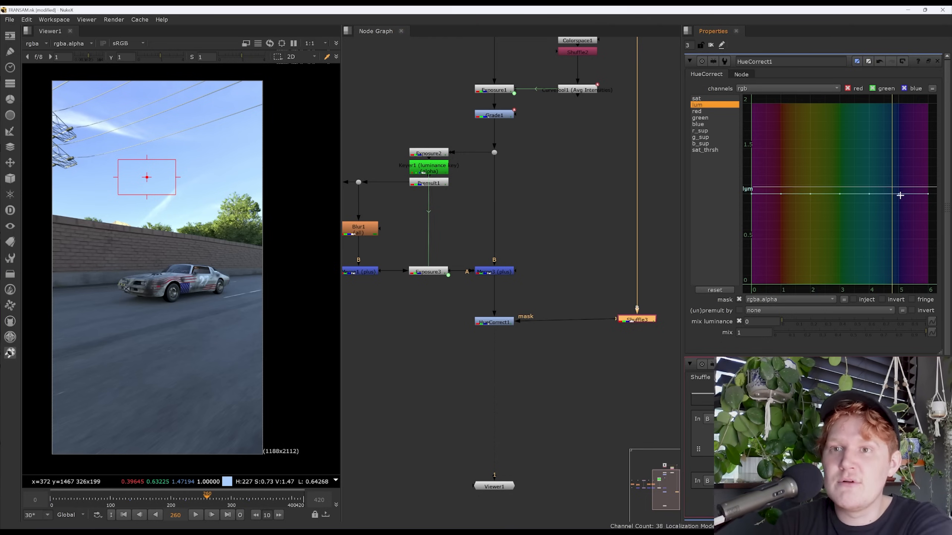
drag(900, 194, 899, 258)
Raise the HueCorrect's blue curve to about 1.29 at hue 4.70.
click(708, 111)
click(707, 118)
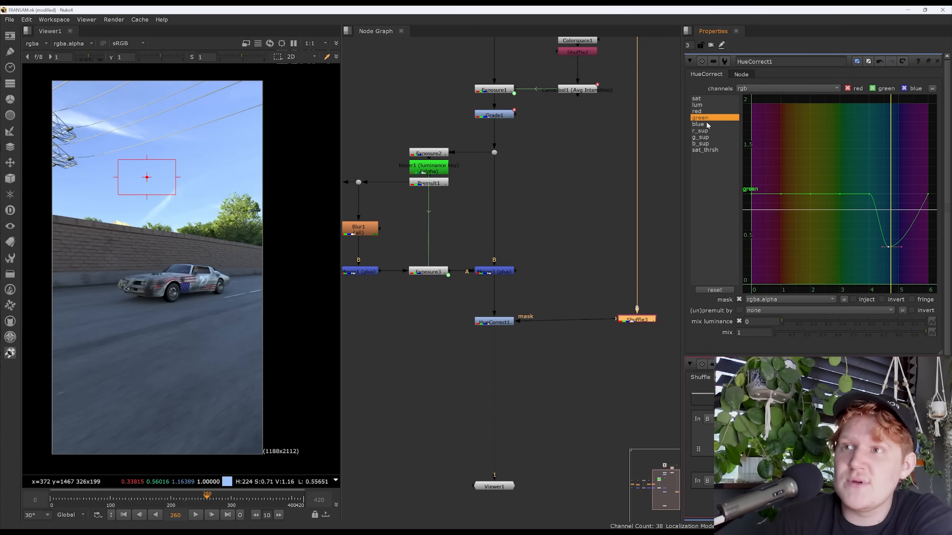
click(700, 131)
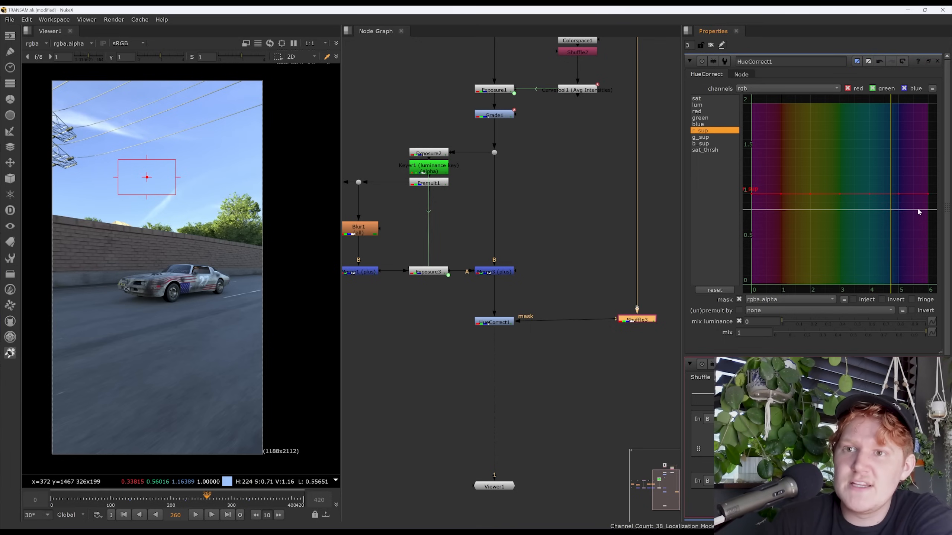
click(698, 125)
drag(892, 194, 891, 170)
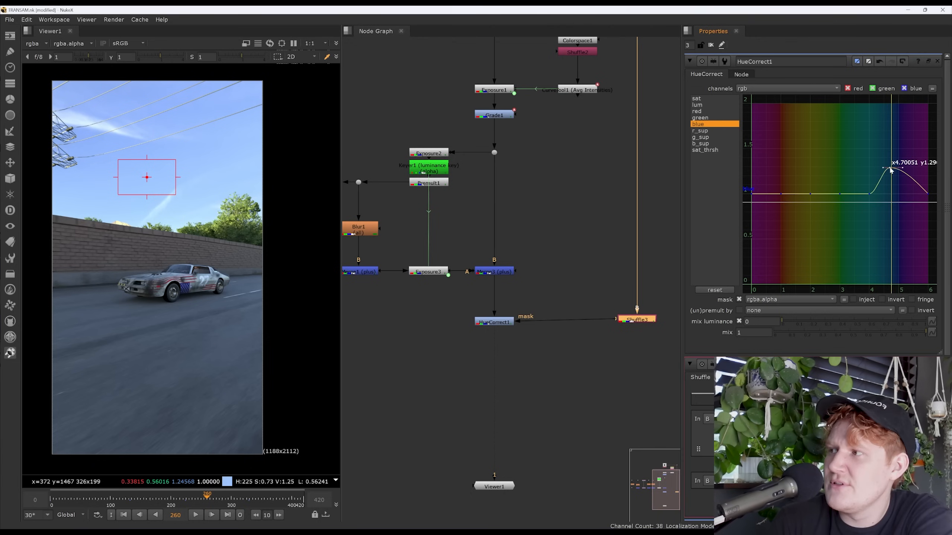
Toggle the HueCorrect node off and on repeatedly to compare the sky before and after the correction.
click(495, 324)
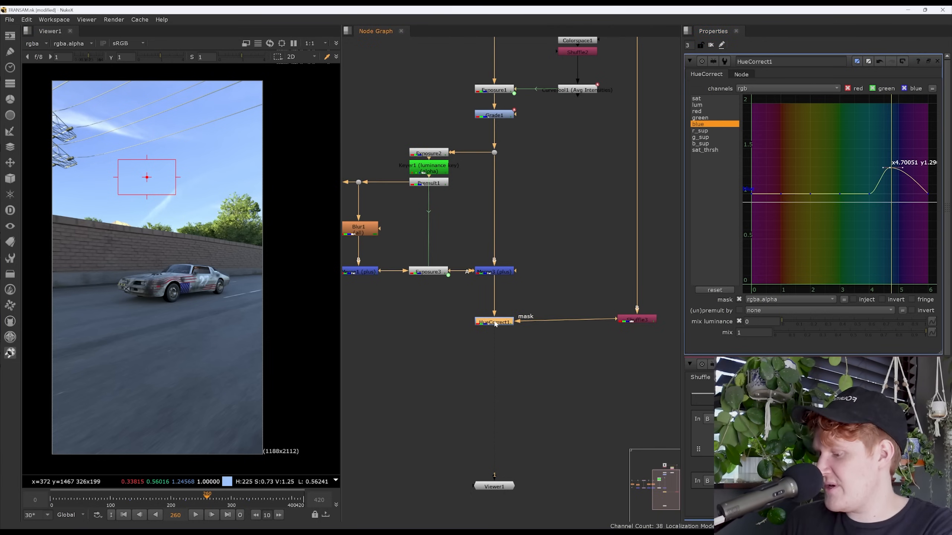
key(d)
key(d)
key(d)
key(d)
key(d)
key(d)
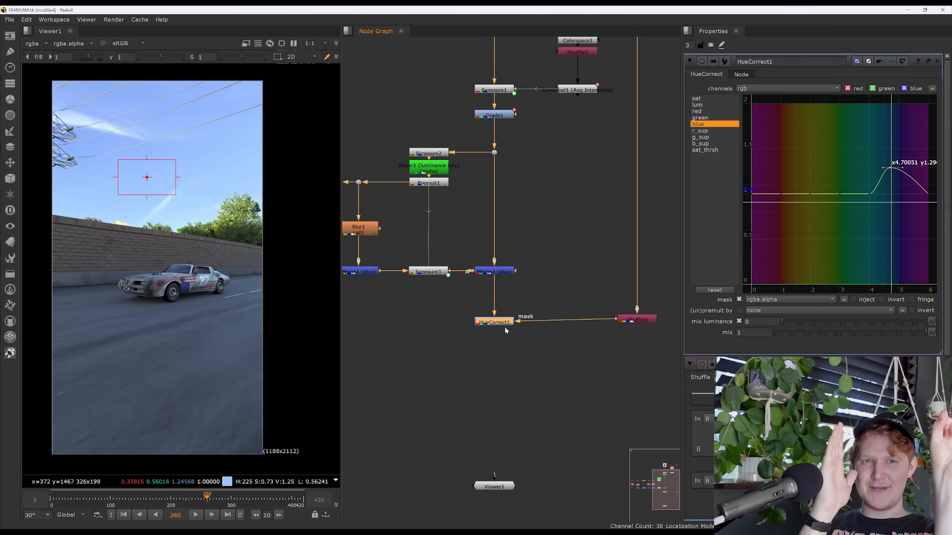
Align and view the environment Shuffle, place a Blur between it and the HueCorrect's mask input, and set the blur size to 58.
drag(636, 319, 636, 322)
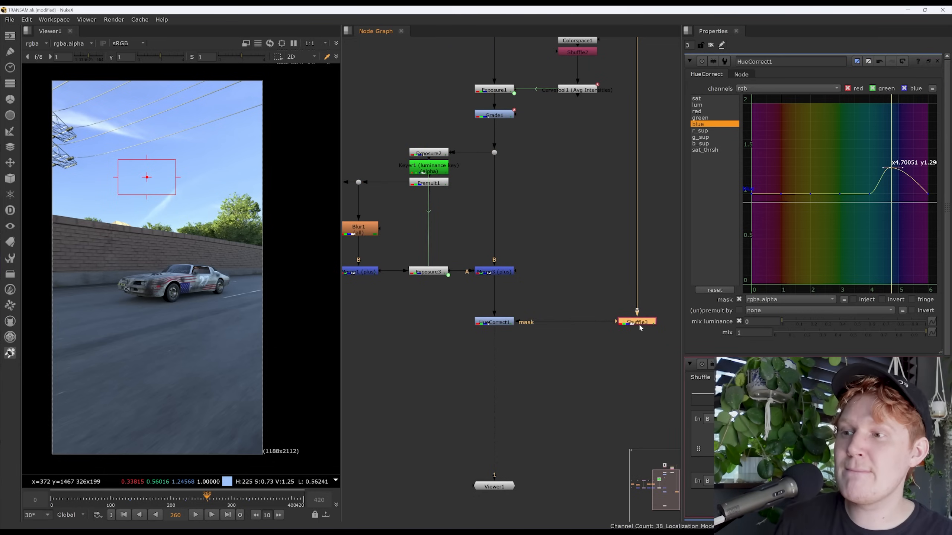
key(1)
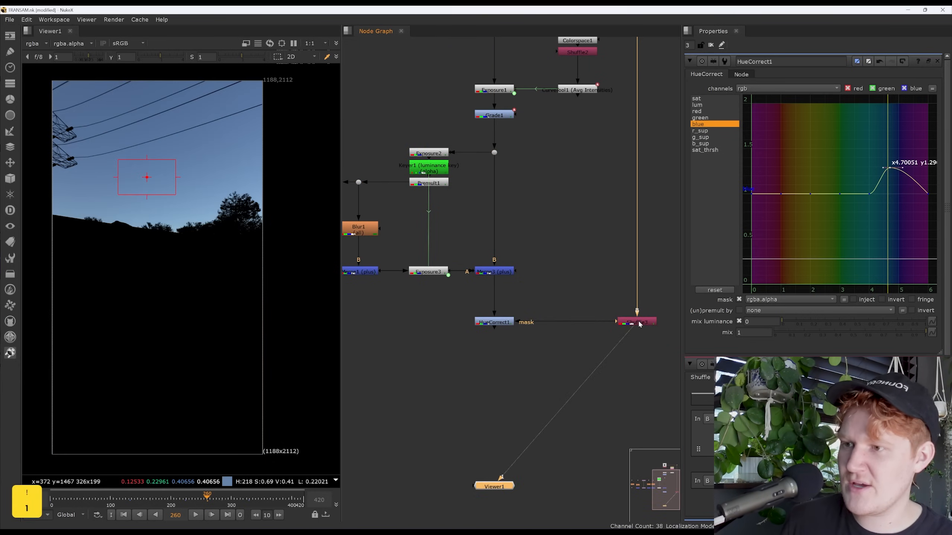
key(b)
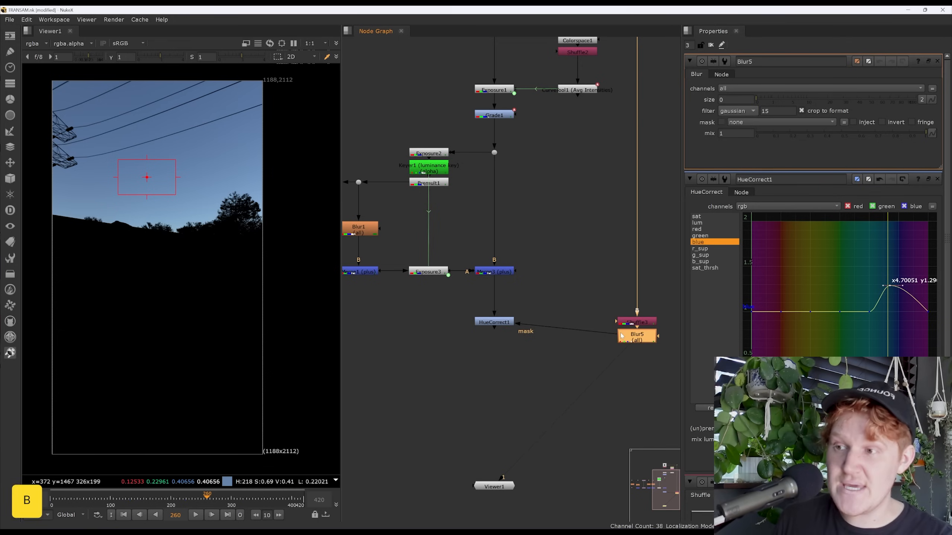
drag(645, 336, 574, 324)
drag(757, 95, 877, 93)
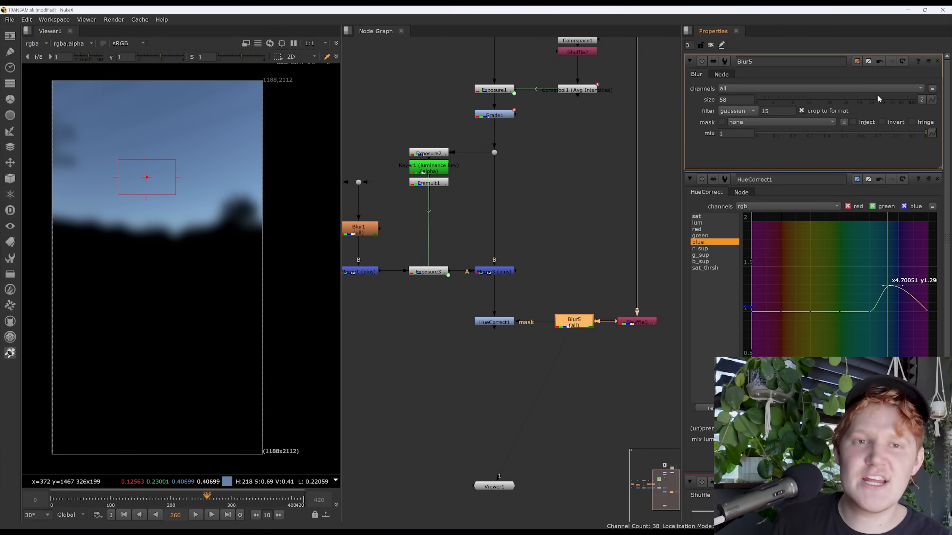
View the HueCorrect's output and toggle the node off and on to check the masked sky correction.
click(502, 323)
key(1)
scroll(231, 226, up, 4)
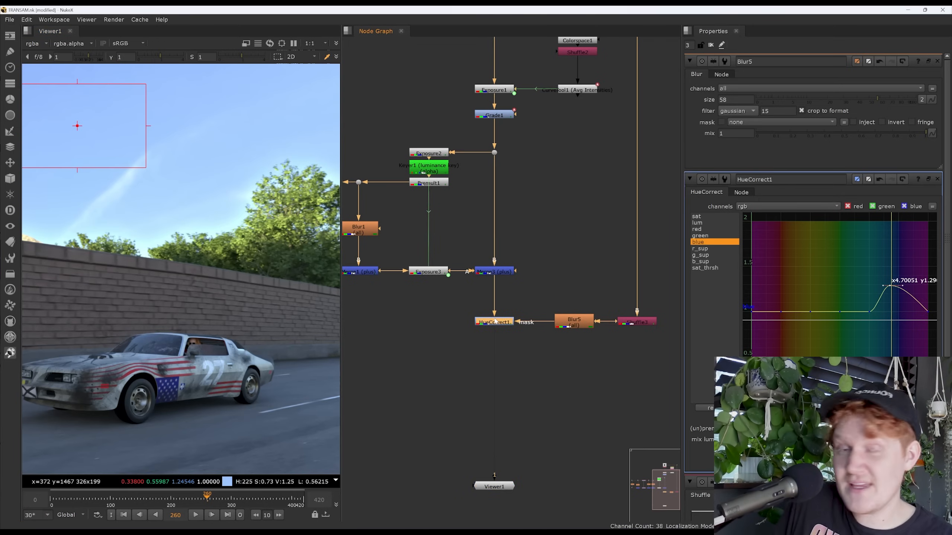
key(d)
key(d)
key(d)
key(d)
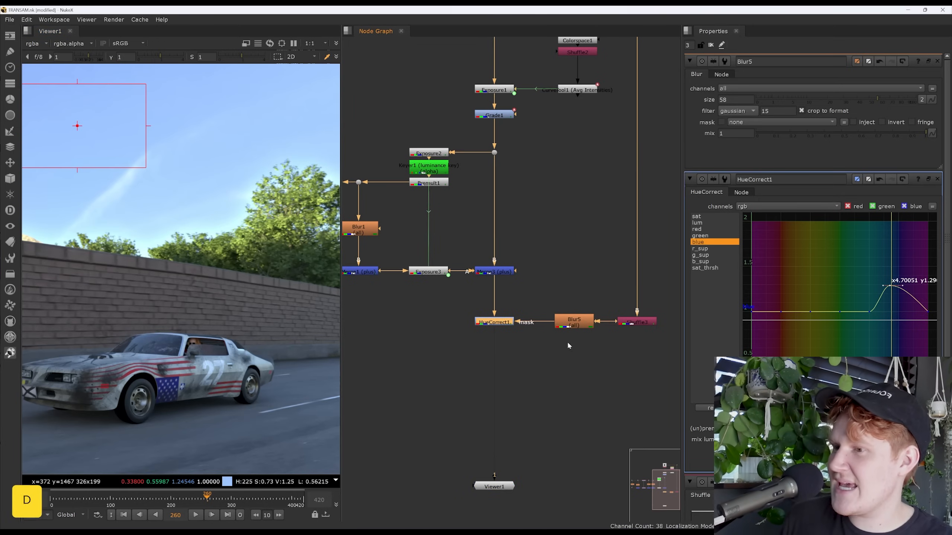
Toggle the mask Blur off and on to compare the correction's edge around the trees with and without blurring.
click(574, 322)
key(d)
key(d)
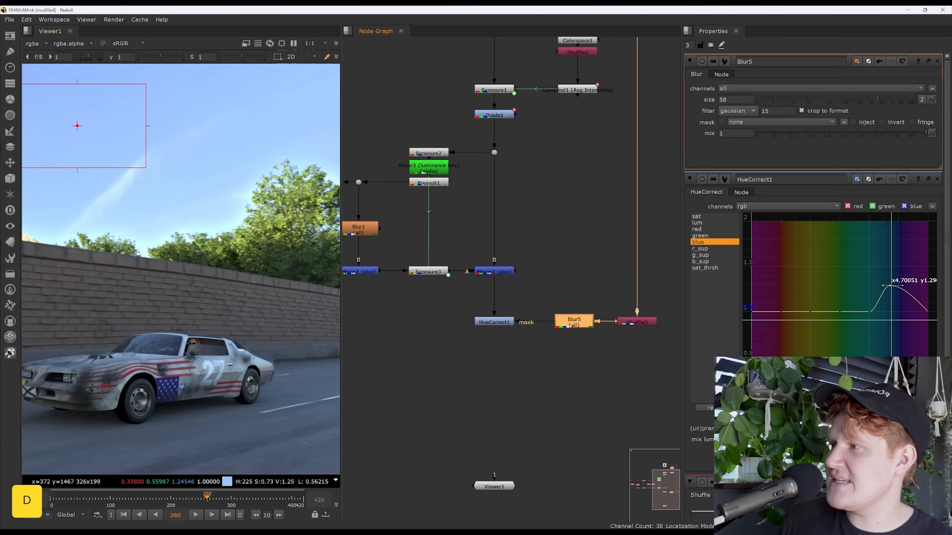
scroll(219, 240, up, 4)
key(d)
key(d)
scroll(219, 240, down, 6)
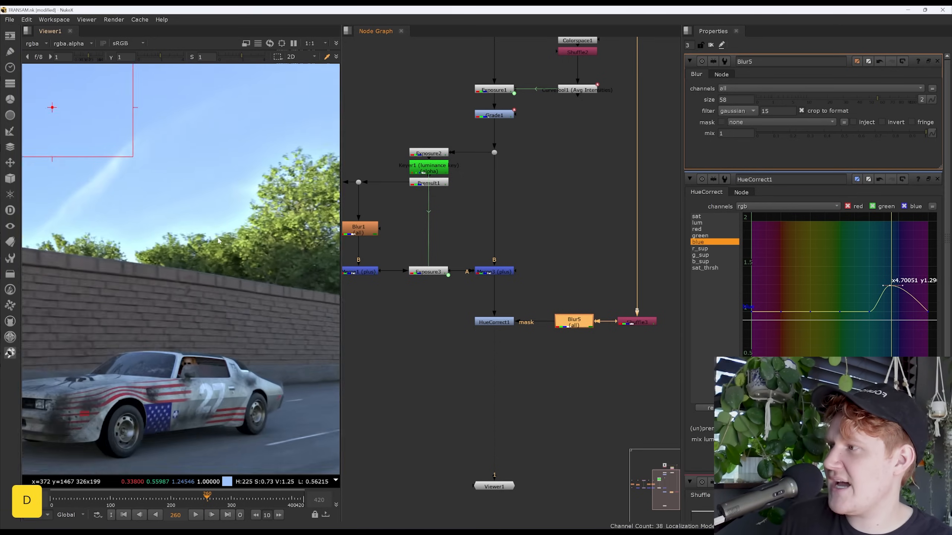
scroll(164, 310, up, 2)
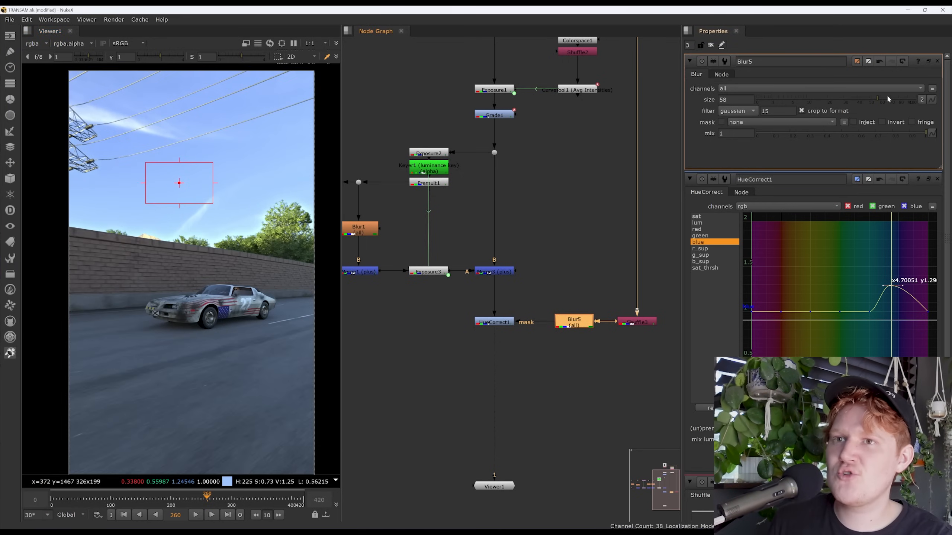
Set the mask Blur's size to 100 and toggle the HueCorrect off and on to check the sky.
drag(880, 99, 916, 100)
click(504, 323)
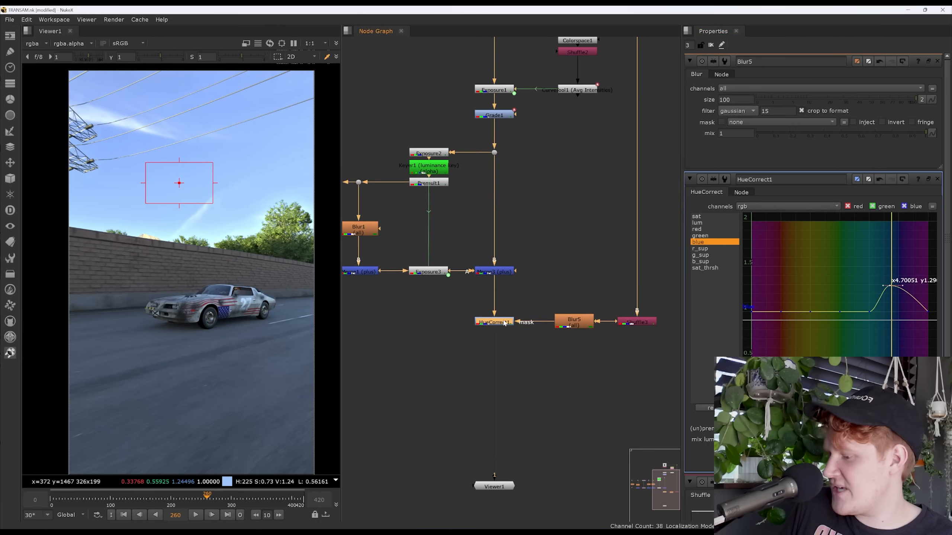
key(d)
key(d)
key(d)
key(d)
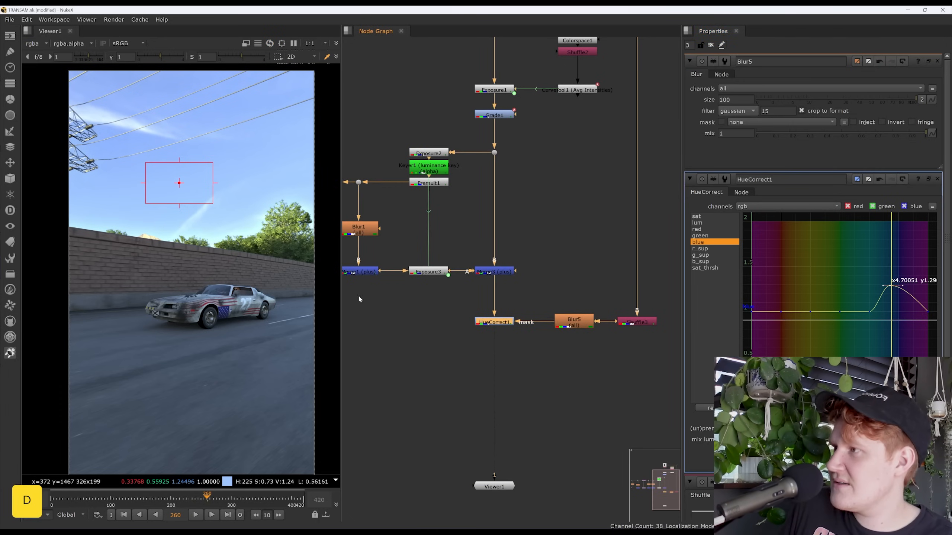
scroll(96, 415, down, 1)
middle_drag(140, 393, 160, 359)
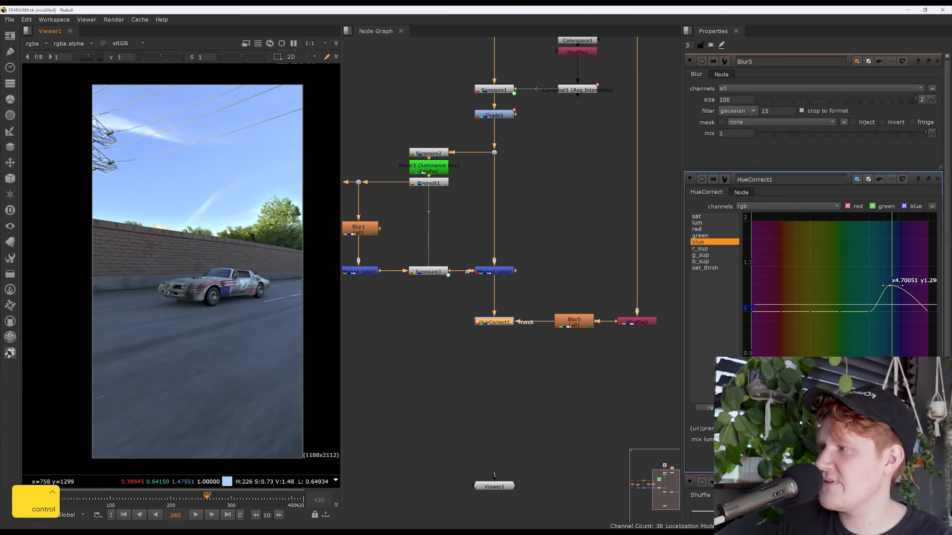
Go to frame 232 and toggle the HueCorrect off and on to compare the sky there.
click(117, 497)
mouse_move(117, 494)
mouse_down()
mouse_move(226, 502)
mouse_move(112, 502)
mouse_up()
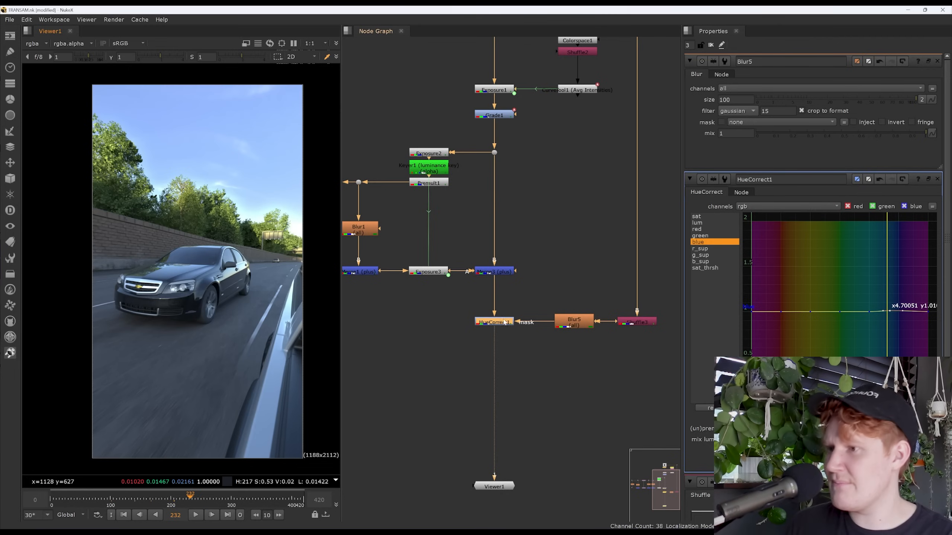
key(d)
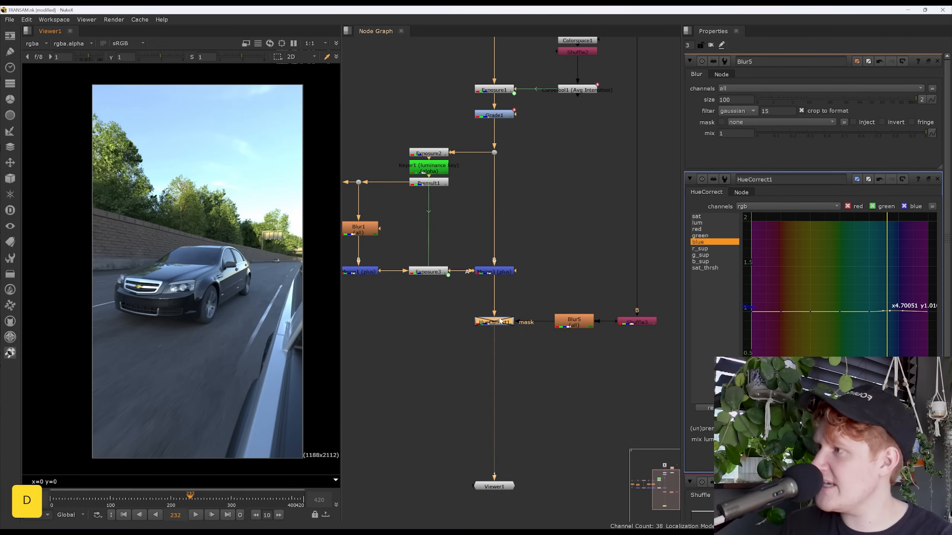
key(d)
key(d)
key(d)
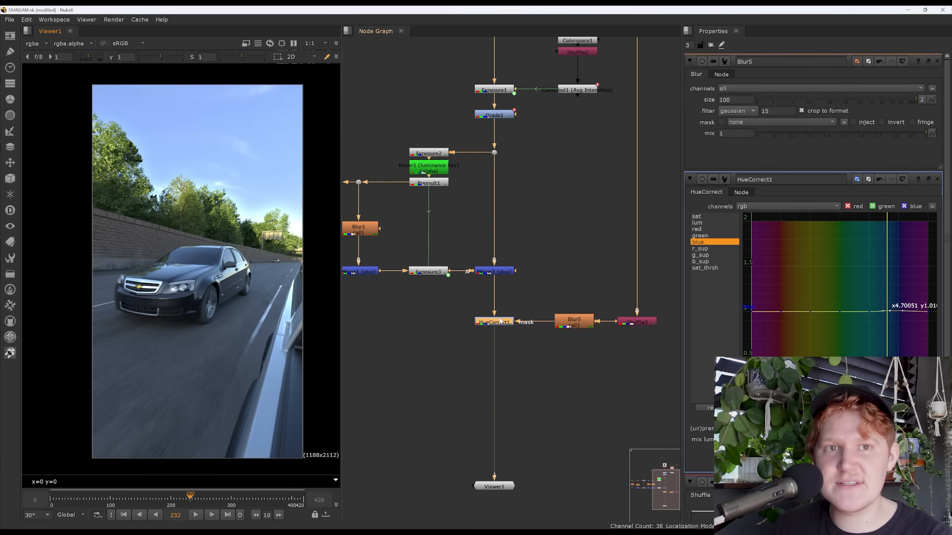
key(d)
key(d)
key(d)
key(d)
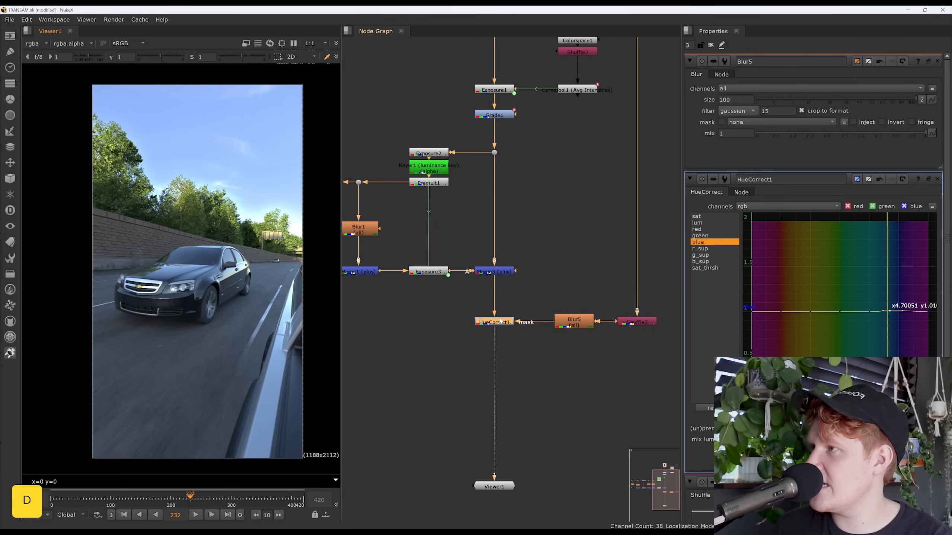
Toggle the mask Blur off and on to compare its effect on frame 232, and save the script.
click(574, 321)
key(d)
key(d)
key(d)
key(d)
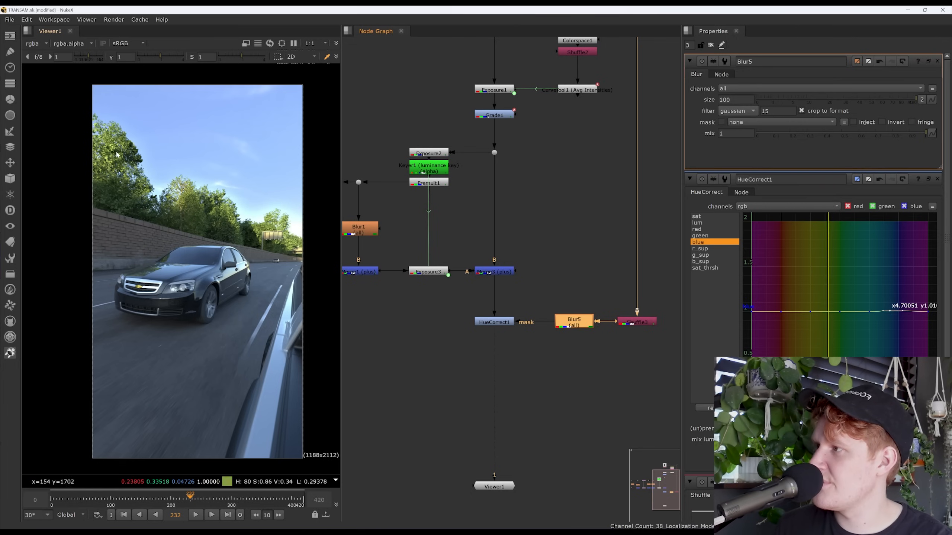
key(d)
key(d)
key(d)
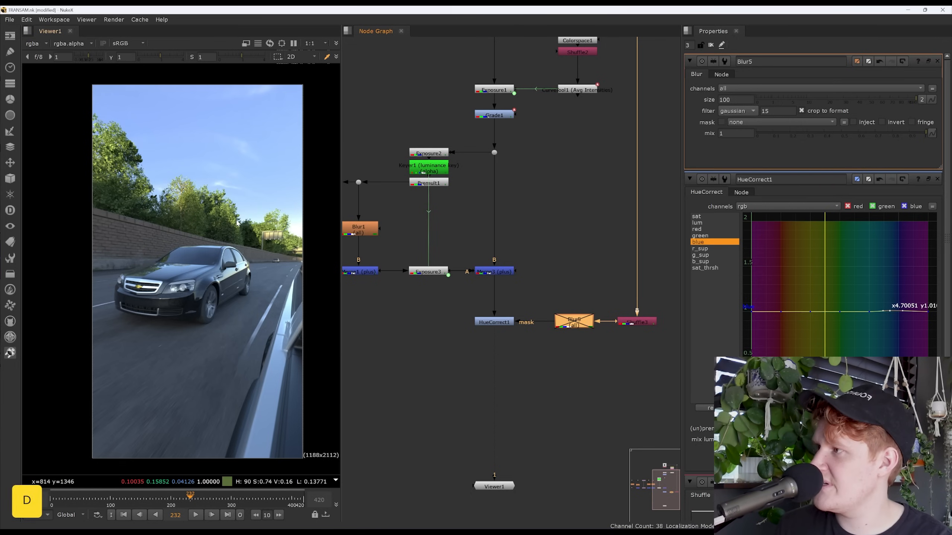
key(d)
key(d)
key(d)
key(ctrl+s)
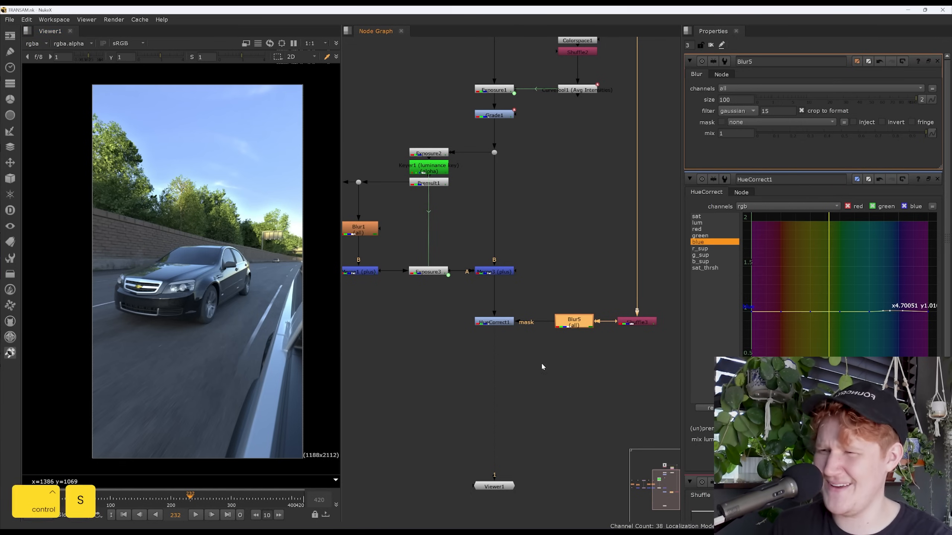
Add a Colorspace node below the HueCorrect and set its output to HSV.
scroll(526, 373, down, 2)
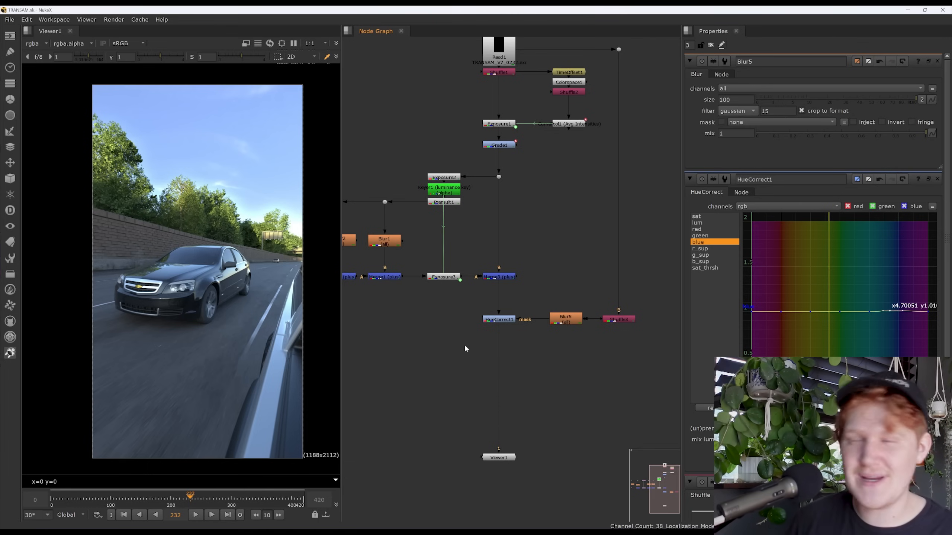
click(505, 320)
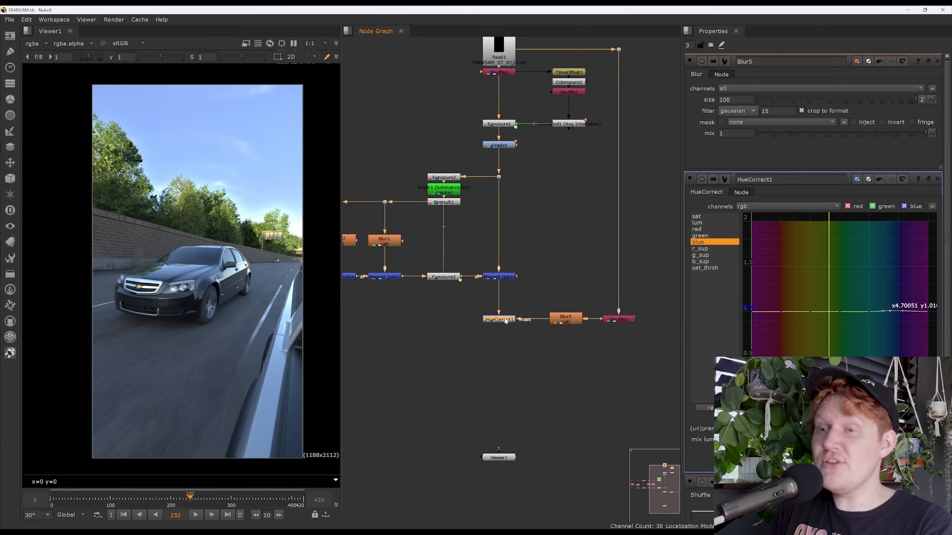
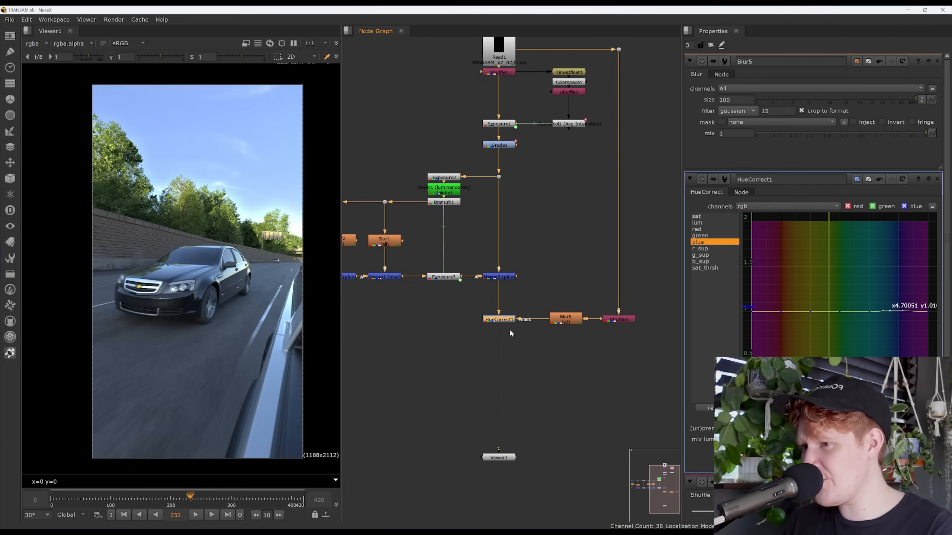
key(Tab)
text(col)
key(Return)
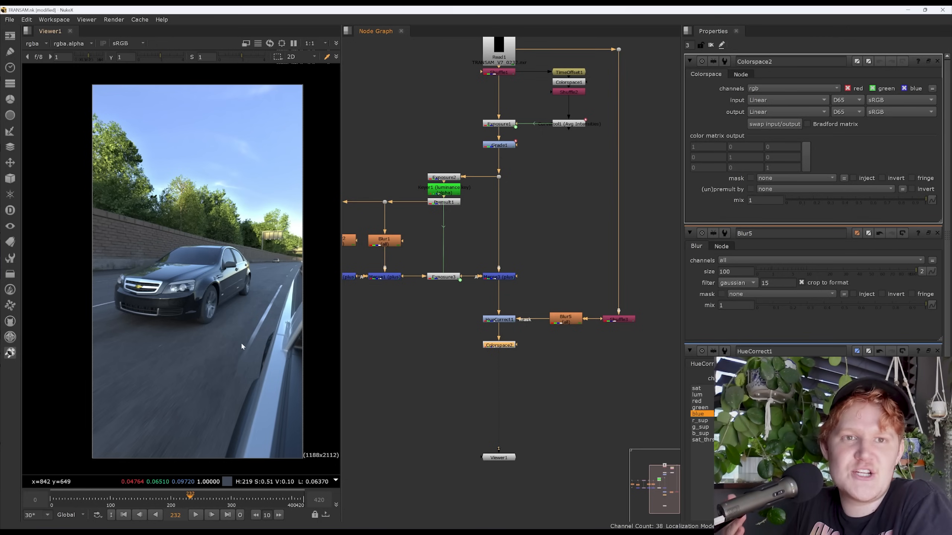
click(781, 112)
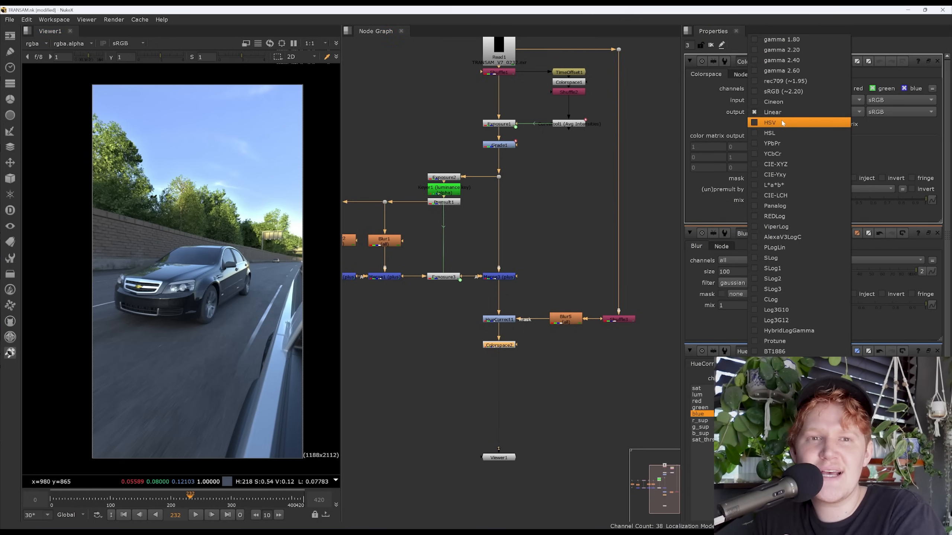
click(782, 123)
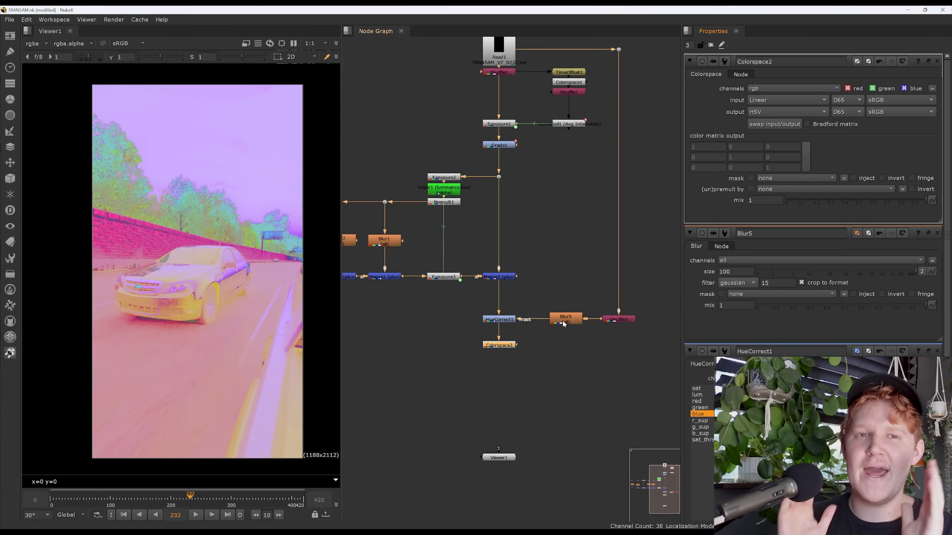
Duplicate the HSV Colorspace node directly below itself and swap the copy's input and output to convert HSV back to Linear.
click(522, 381)
click(502, 346)
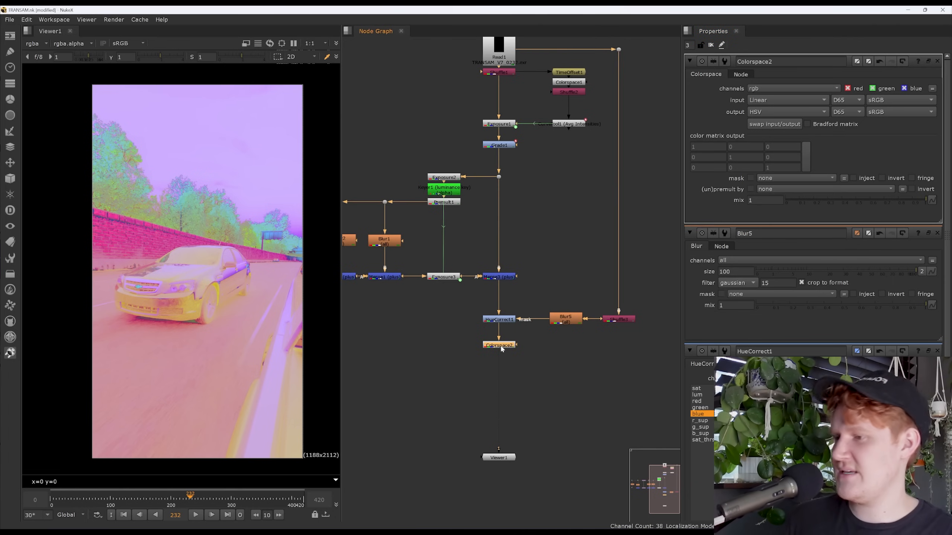
key(ctrl+c)
key(ctrl+v)
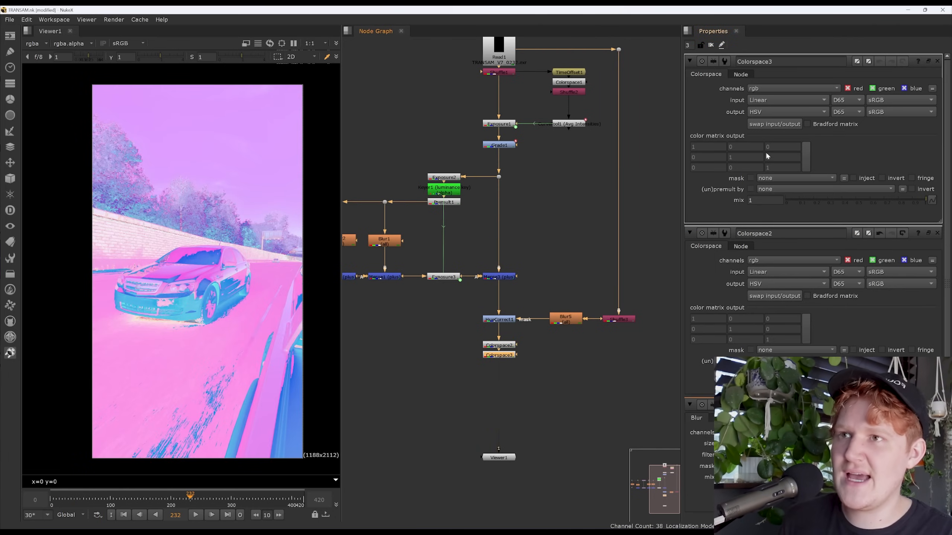
click(774, 125)
drag(462, 330, 546, 371)
Try HSL instead of HSV as the first Colorspace's output and the second Colorspace's input.
click(503, 347)
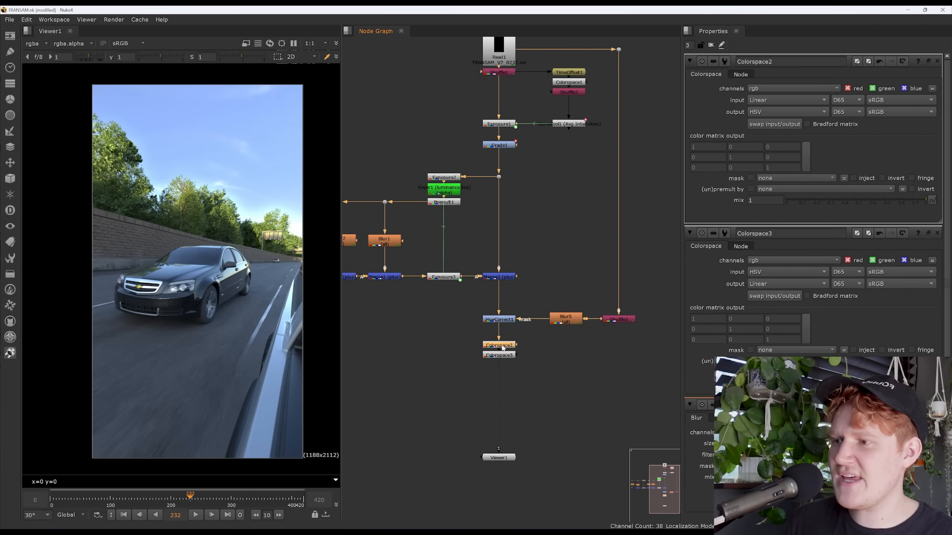
click(766, 112)
click(766, 121)
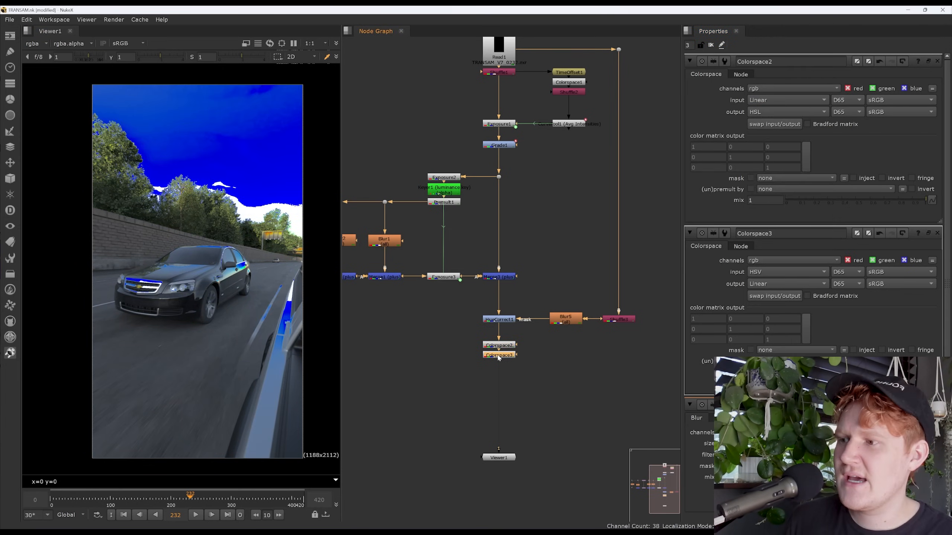
click(787, 99)
click(764, 106)
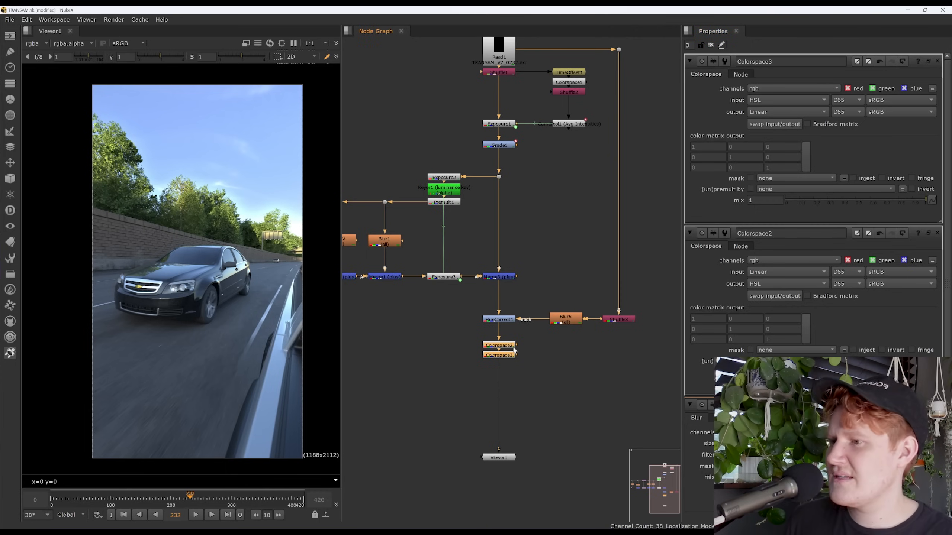
Toggle both Colorspace nodes off and on and inspect the cars and road closely for differences from the HSL round trip.
key(d)
scroll(160, 295, up, 5)
middle_drag(160, 295, 95, 313)
key(d)
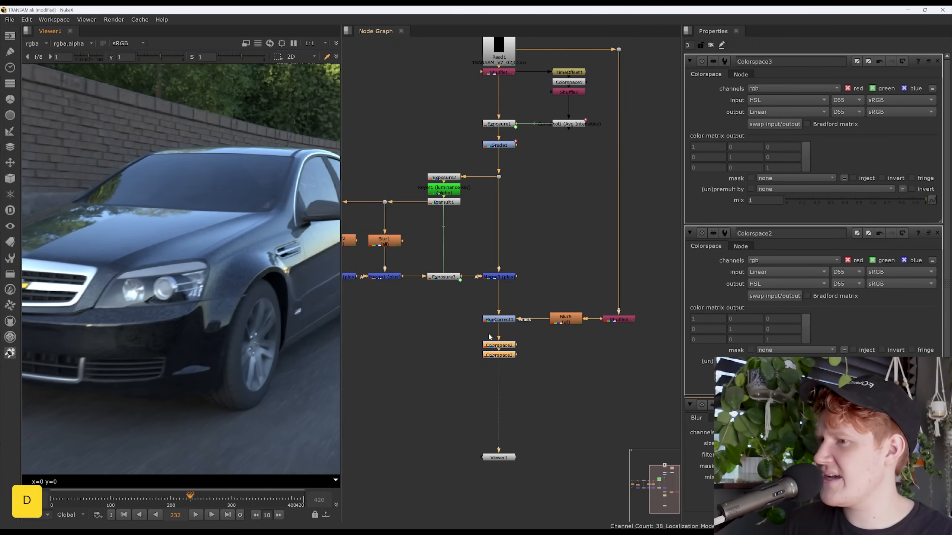
middle_drag(225, 285, 96, 317)
middle_drag(264, 244, 193, 258)
scroll(270, 263, up, 6)
middle_drag(270, 263, 220, 258)
key(d)
key(d)
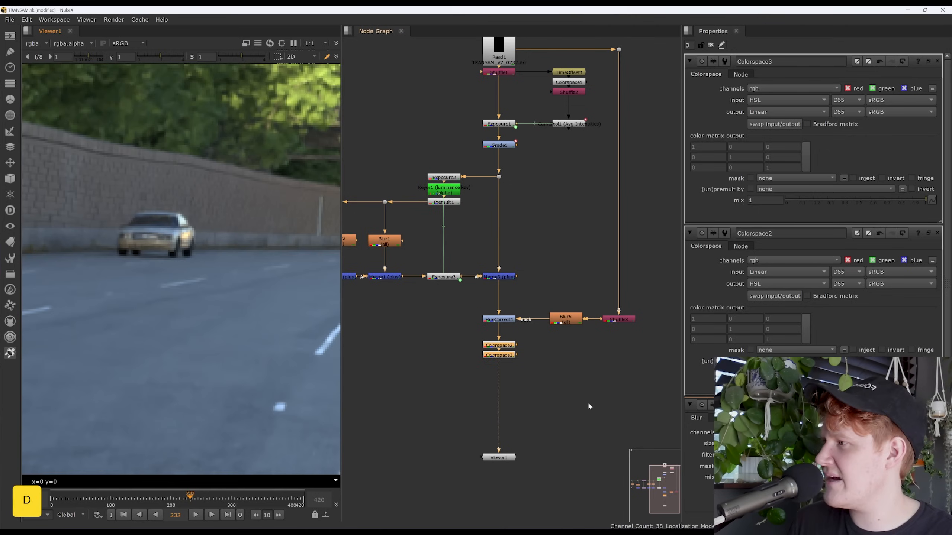
Set the first Colorspace's output and the second Colorspace's input back to HSV, and select both nodes.
click(587, 403)
double_click(499, 345)
click(787, 112)
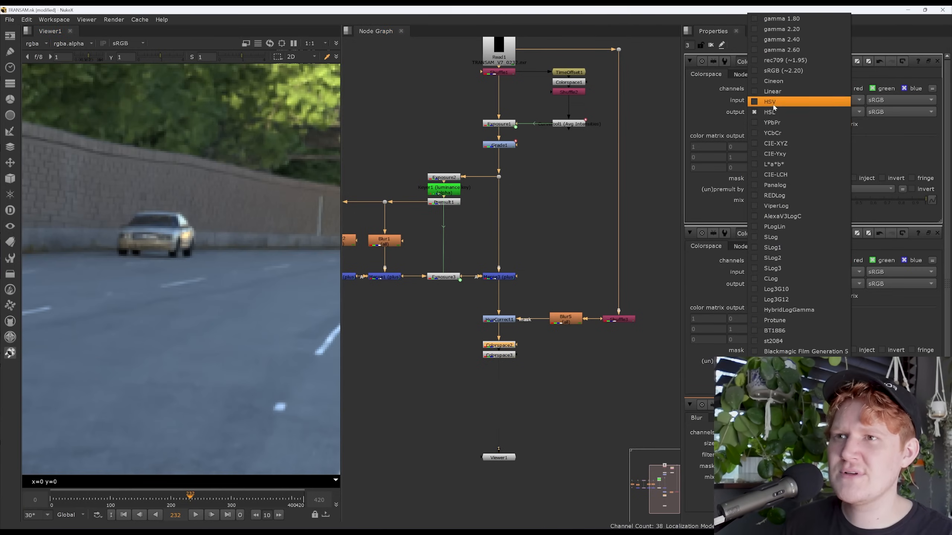
click(787, 100)
shift+click(504, 354)
Toggle both Colorspace nodes off and on to check the HSV round trip against the original image.
key(d)
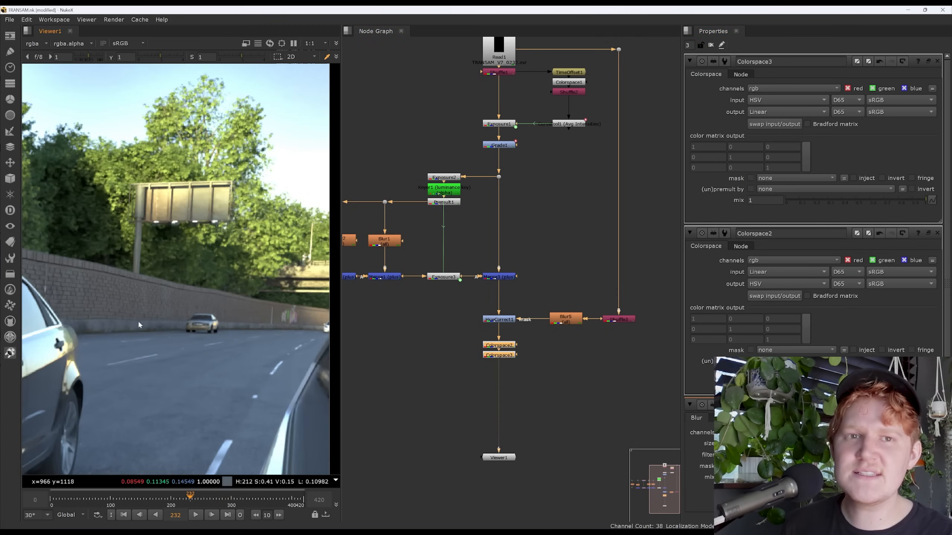
middle_drag(75, 285, 175, 287)
scroll(170, 275, down, 3)
scroll(169, 274, up, 2)
key(d)
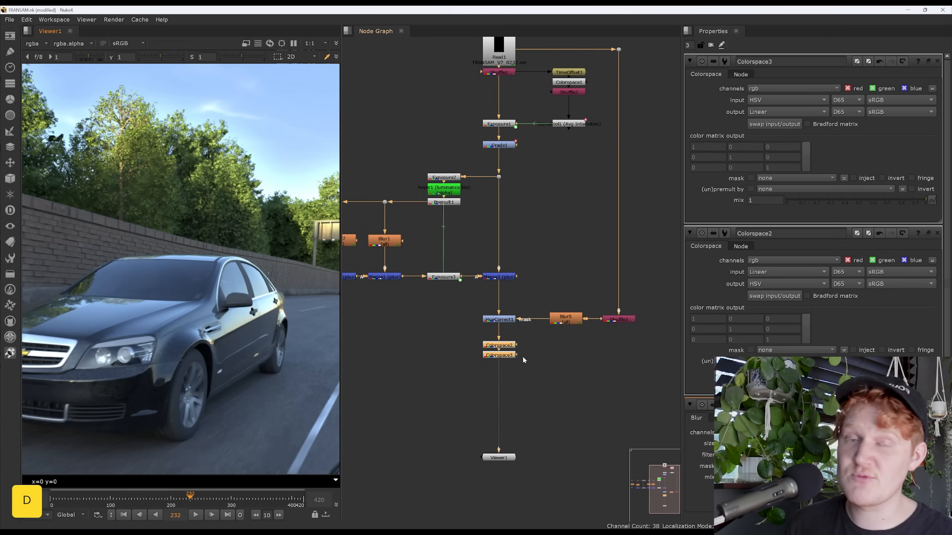
key(d)
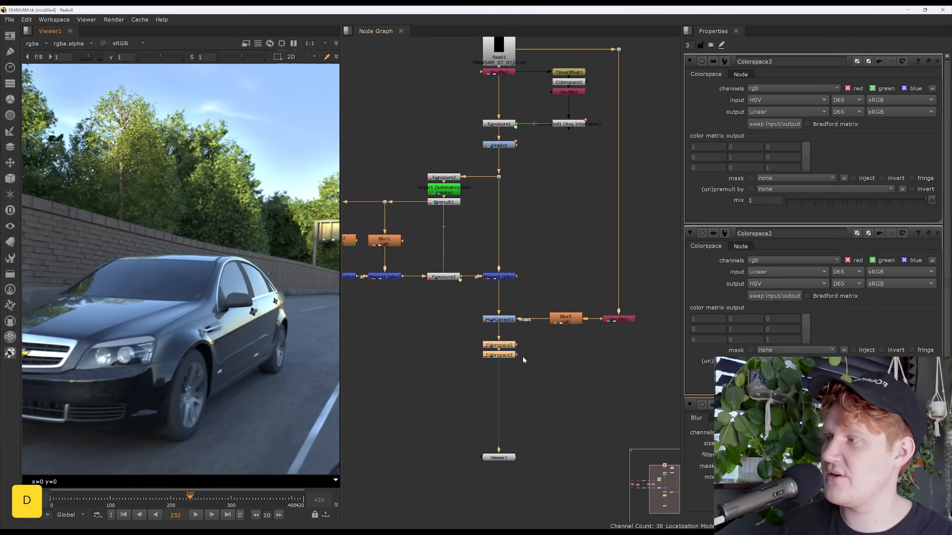
Move the HSV-to-Linear Colorspace node down to leave space below the Linear-to-HSV one.
click(522, 369)
double_click(503, 346)
double_click(503, 358)
drag(503, 358, 500, 391)
drag(502, 348, 503, 347)
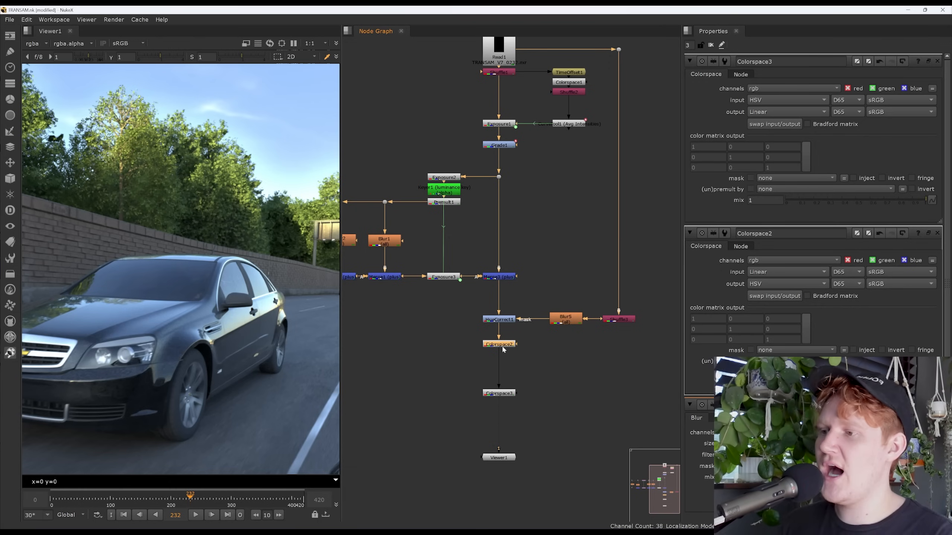
Insert a Blur node between the two Colorspace nodes.
key(Tab)
text(blur)
key(Down)
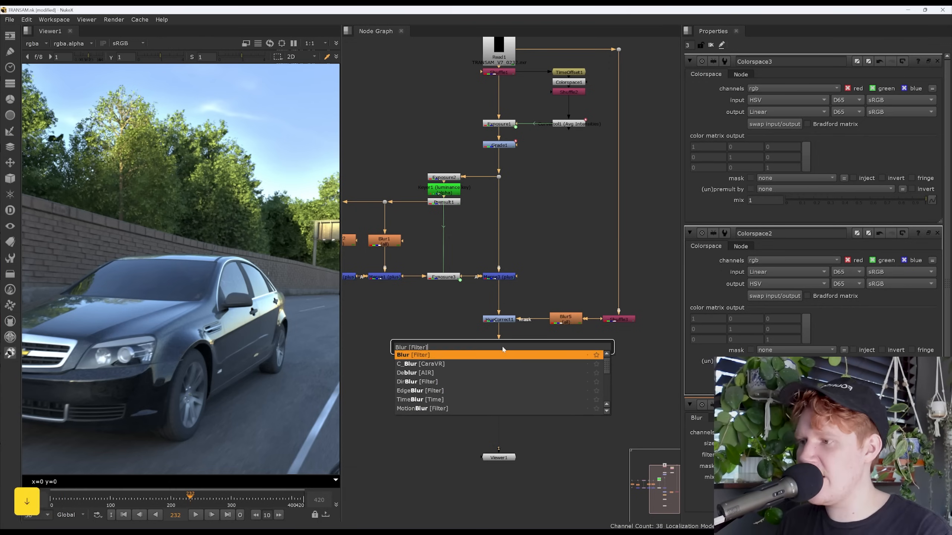
key(Return)
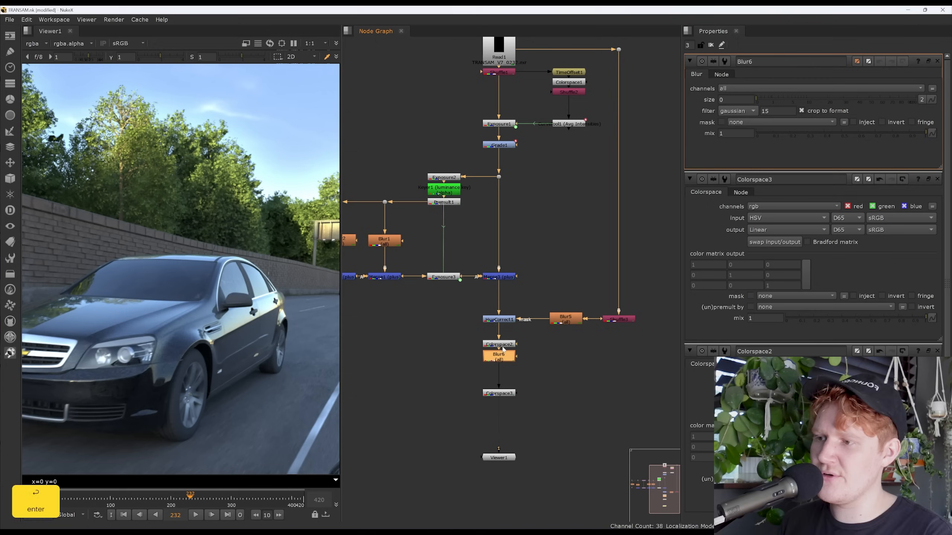
Limit the new Blur node to the rgb layer's red channel only.
click(736, 89)
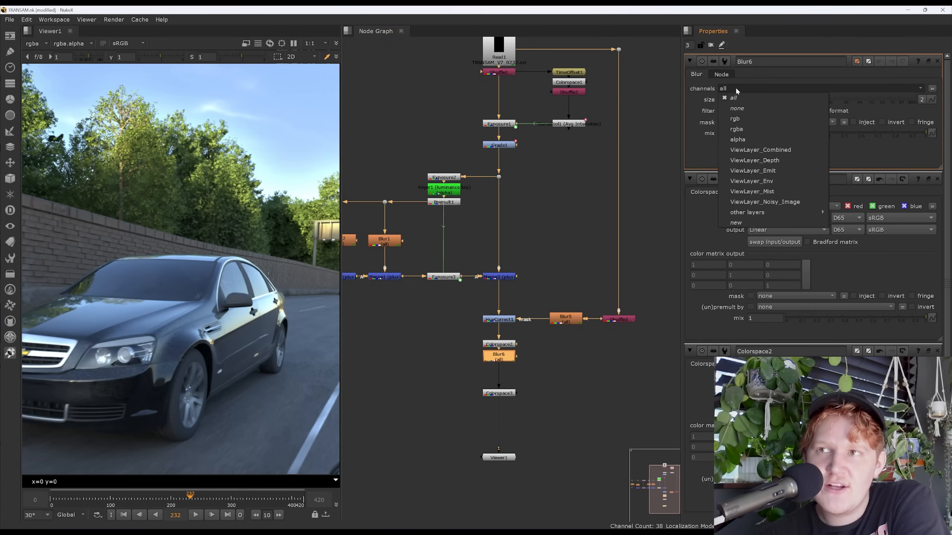
click(735, 119)
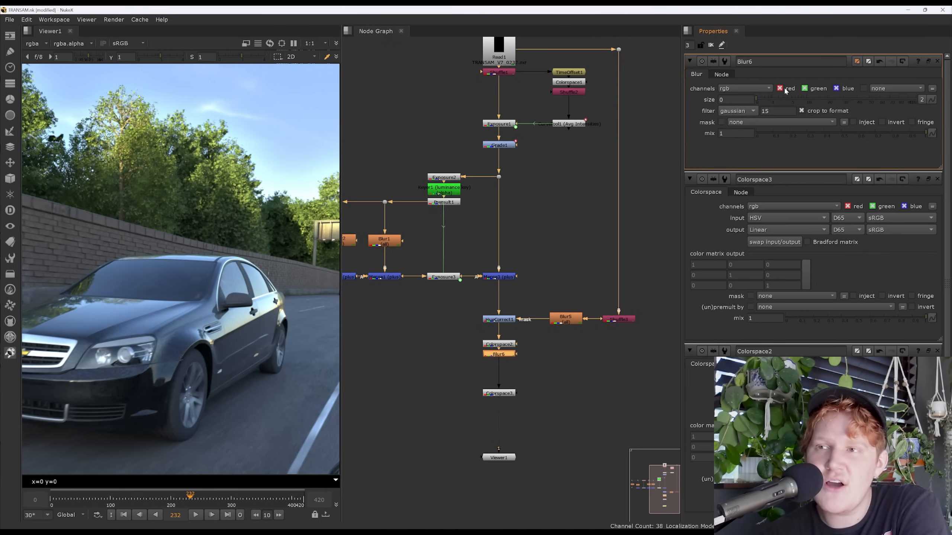
click(805, 88)
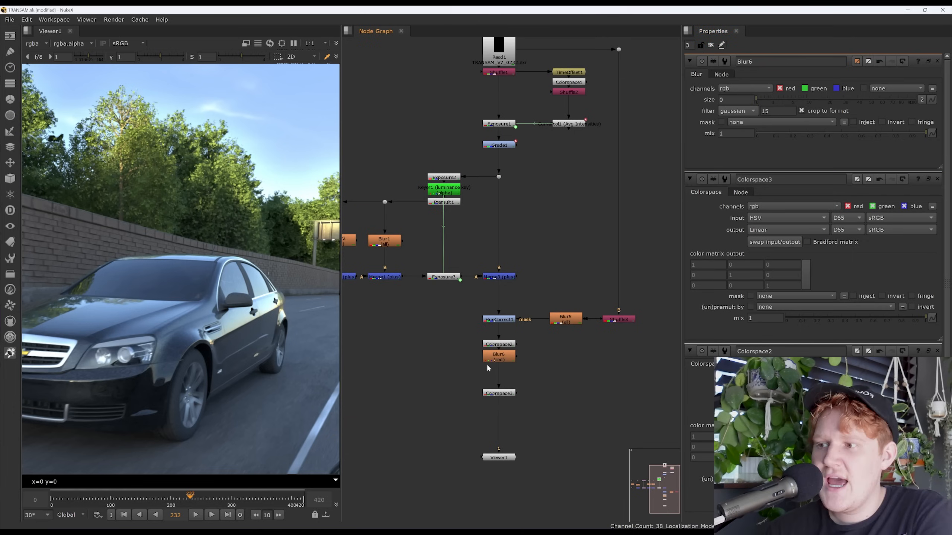
Add a second Blur below the red-channel Blur and limit it to the green channel only.
key(Tab)
key(Escape)
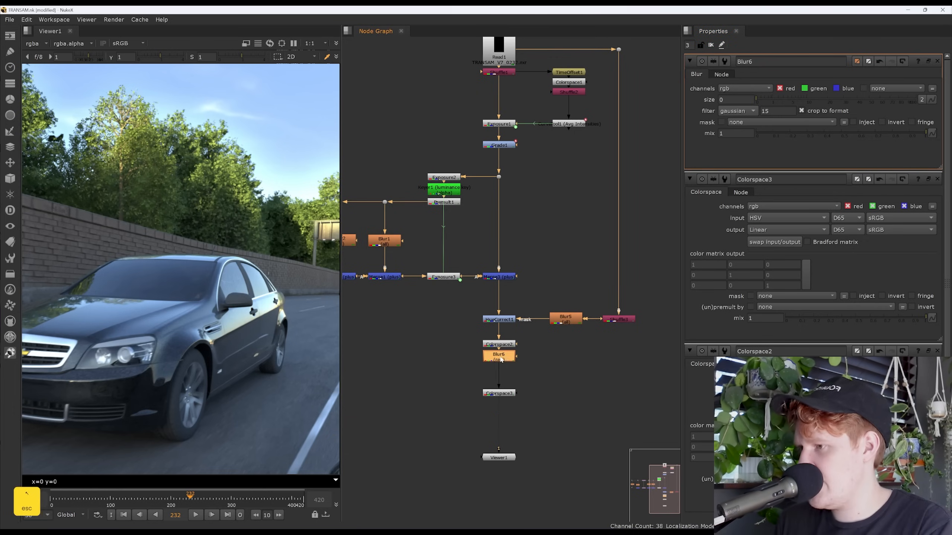
key(b)
click(742, 88)
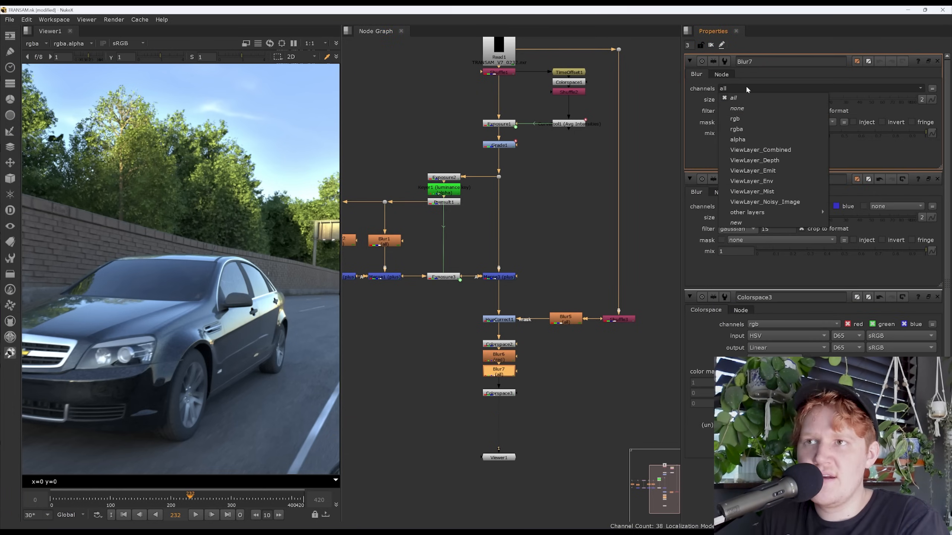
click(742, 119)
click(780, 88)
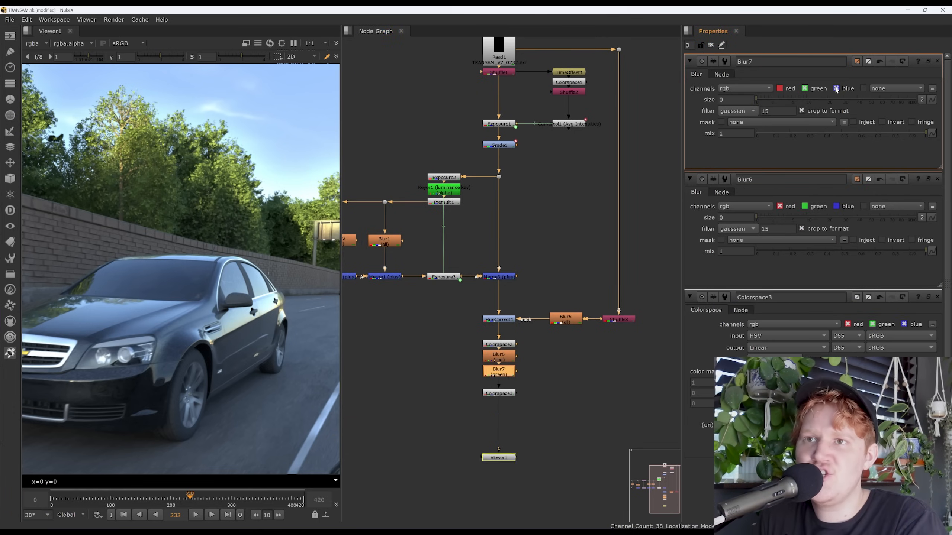
Try a size of 12.5 on the red-channel Blur, view the red channel alone, and reset the size to 0.
key(f)
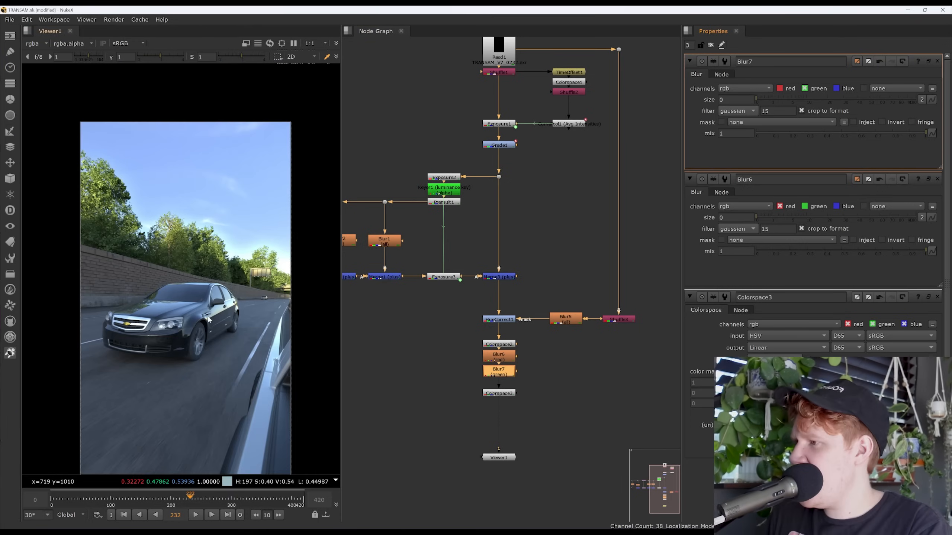
scroll(208, 320, up, 10)
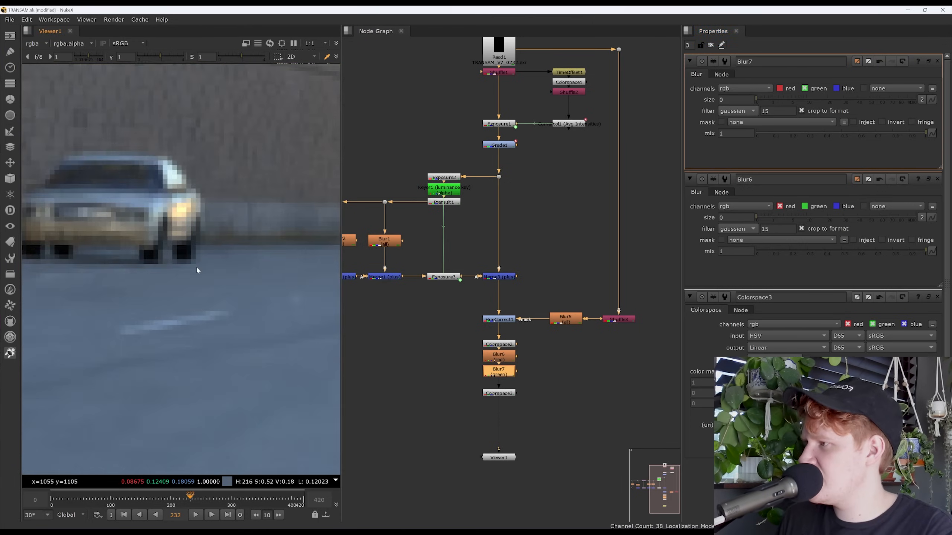
double_click(499, 357)
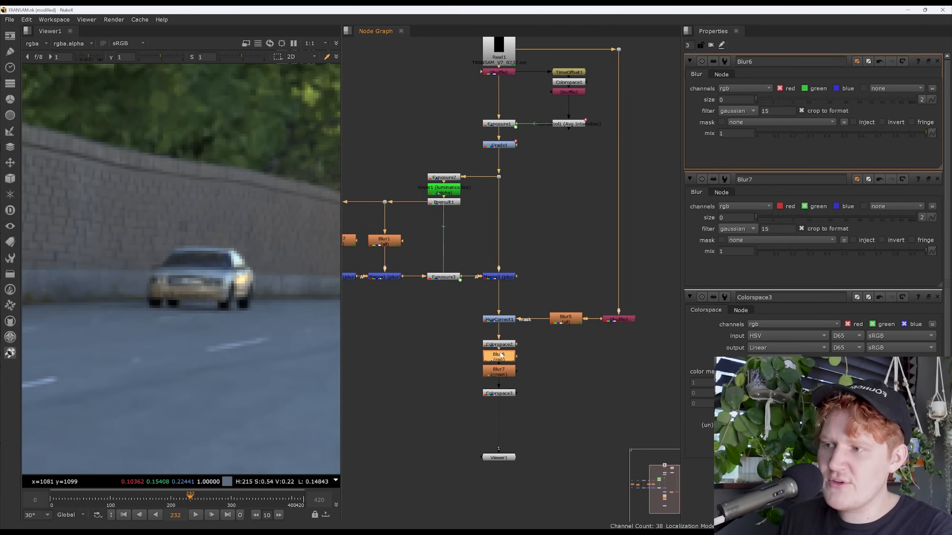
click(504, 346)
click(501, 358)
drag(758, 100, 813, 109)
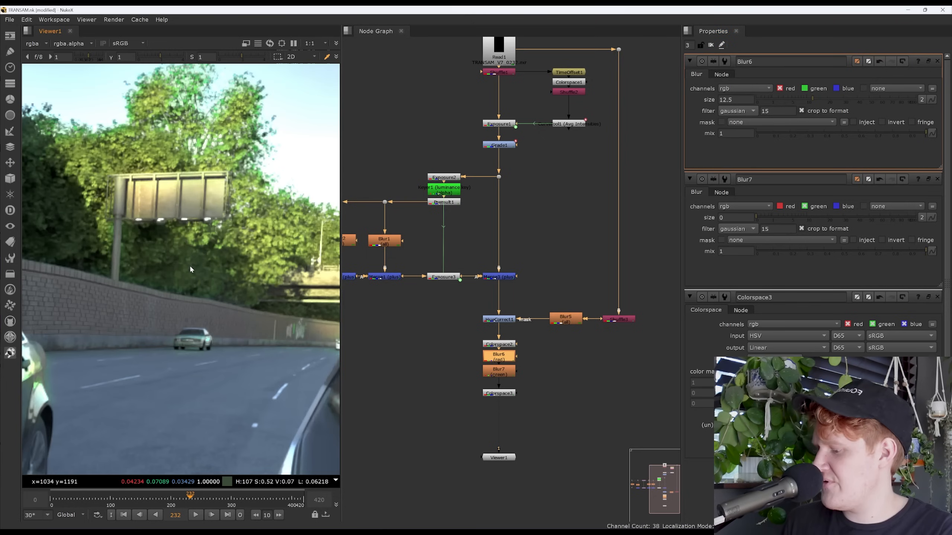
key(r)
drag(813, 99, 736, 111)
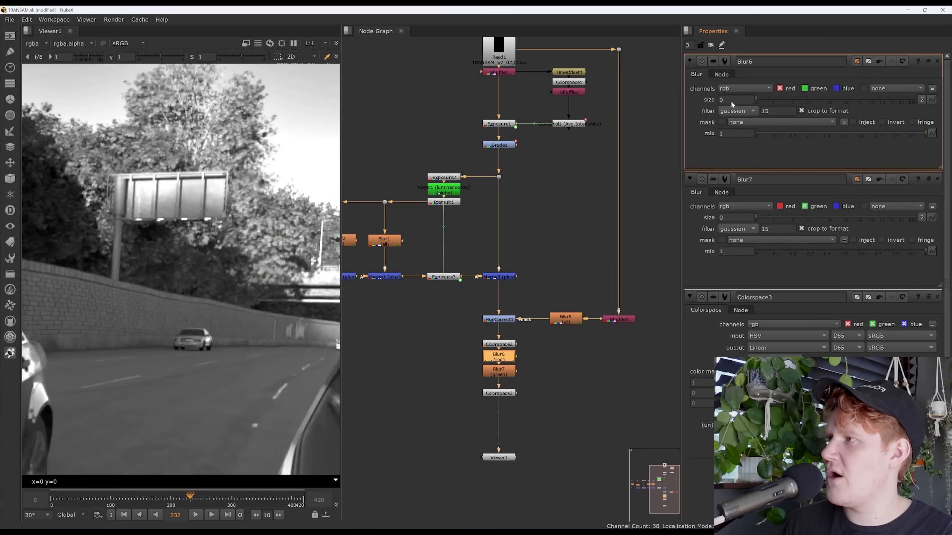
key(r)
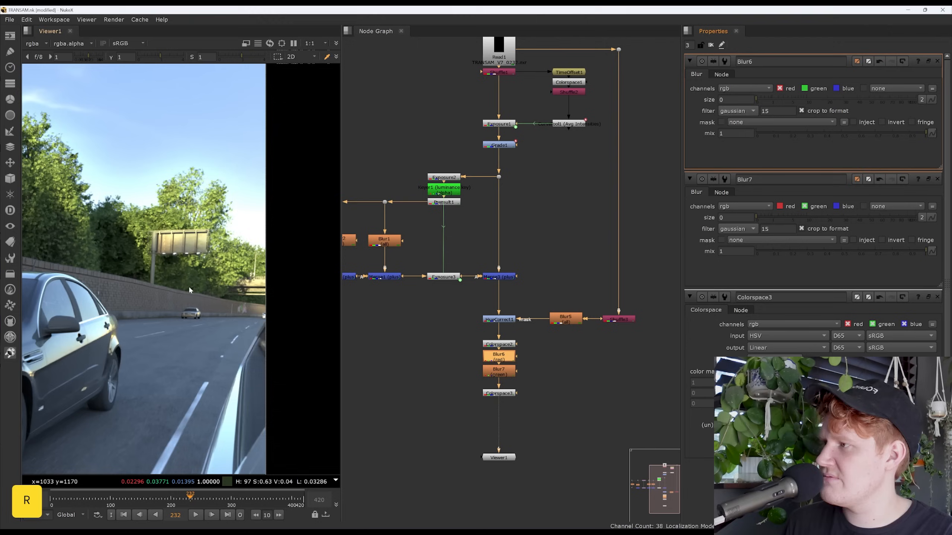
Set the red-channel Blur's size to 2.4 and the green-channel Blur's size to 0.5.
click(784, 99)
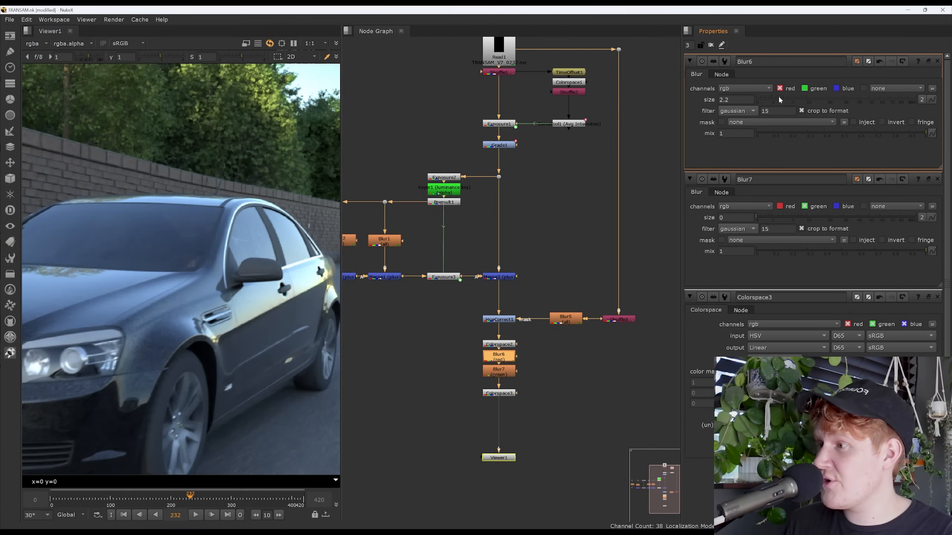
drag(781, 101, 757, 99)
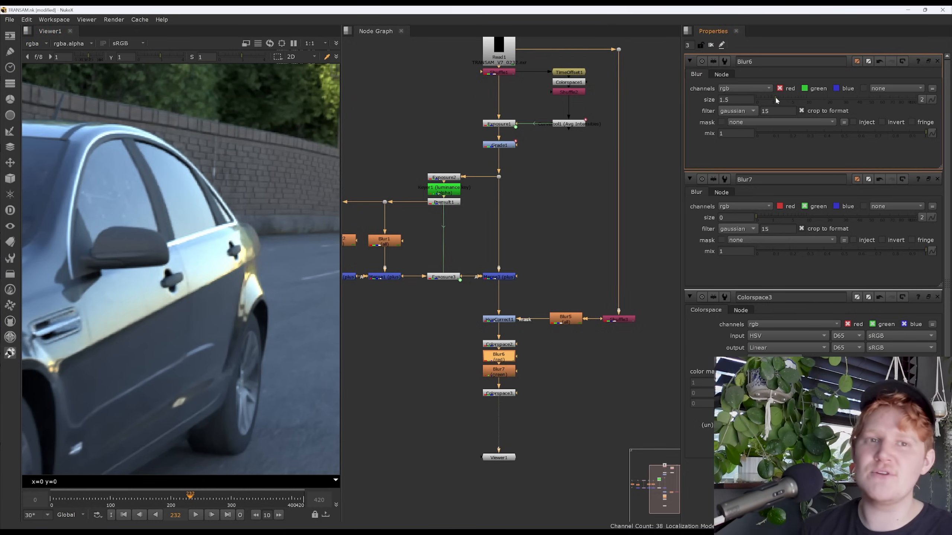
drag(794, 98, 760, 113)
double_click(503, 376)
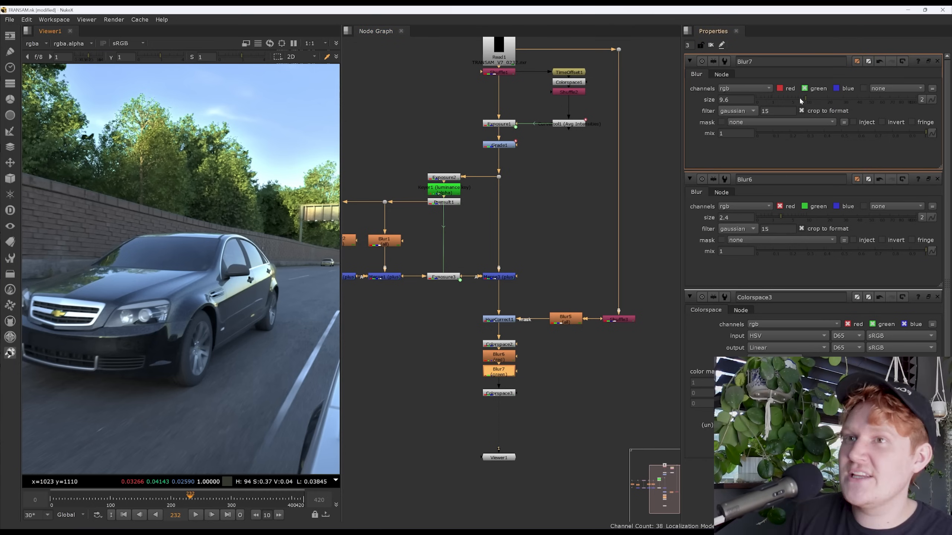
drag(802, 102, 769, 103)
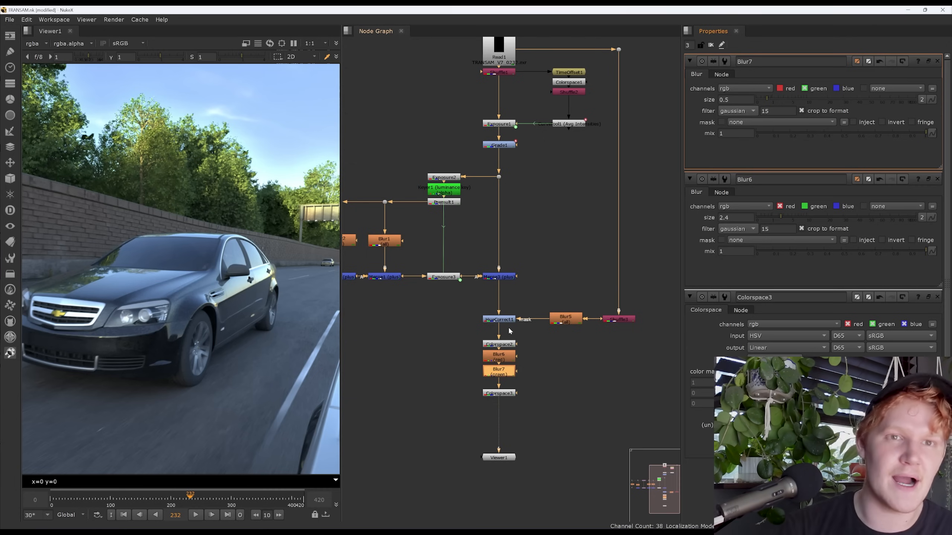
Add a Grade node after the HSV-to-Linear Colorspace node.
scroll(490, 377, down, 2)
scroll(494, 391, up, 2)
middle_drag(495, 396, 494, 385)
drag(498, 379, 498, 375)
scroll(257, 309, down, 5)
scroll(257, 310, up, 1)
middle_drag(257, 309, 239, 278)
scroll(248, 289, up, 1)
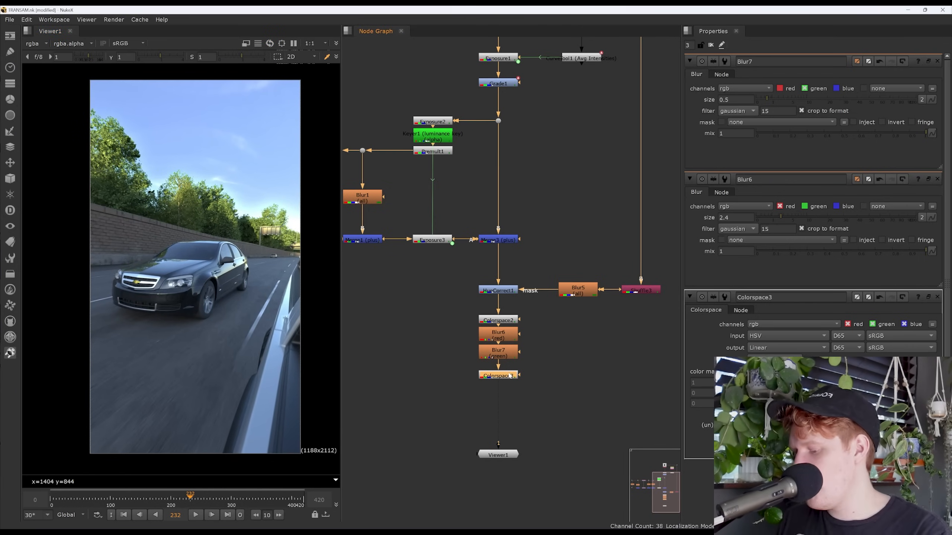
key(Tab)
text(ra)
key(Escape)
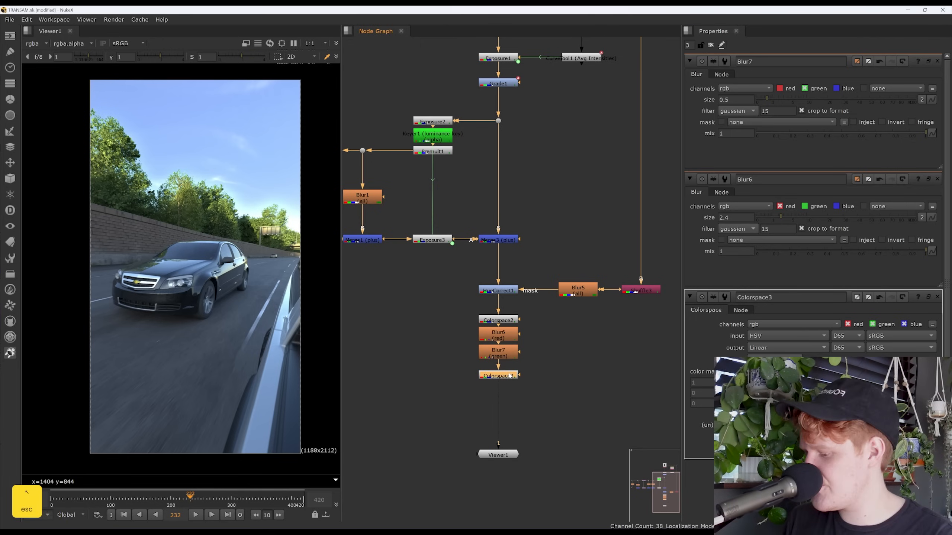
key(g)
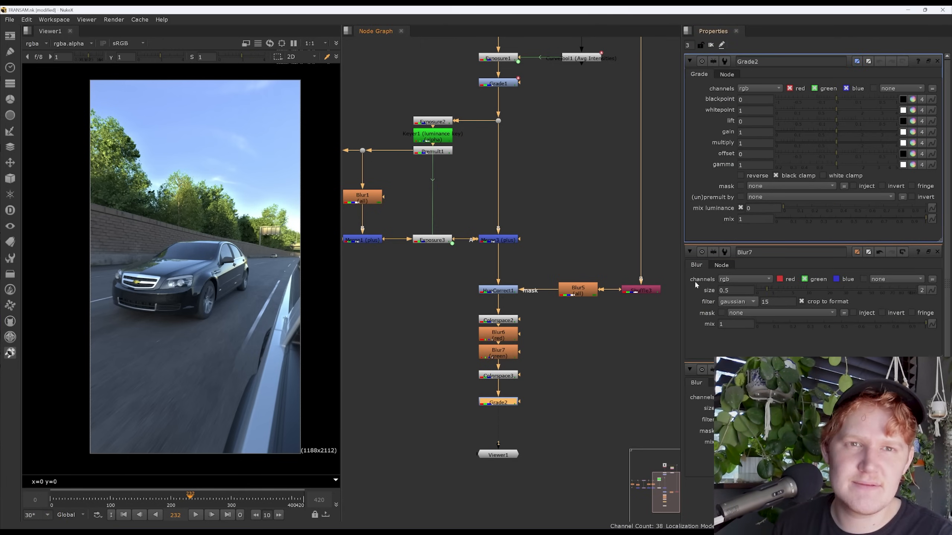
Set the new Grade's blackpoint to 0.03 and whitepoint to 0.86, and move it up directly below the first Grade.
click(838, 100)
drag(838, 99, 847, 98)
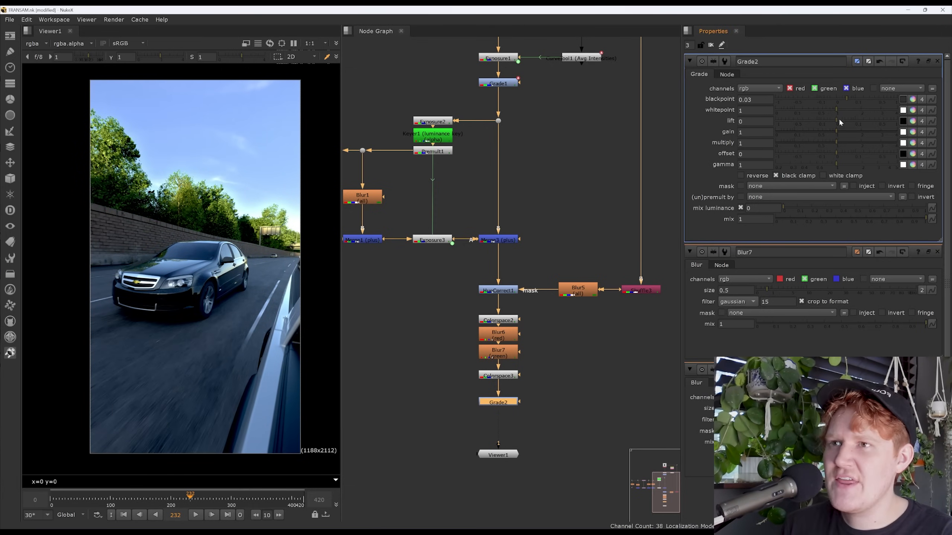
click(833, 111)
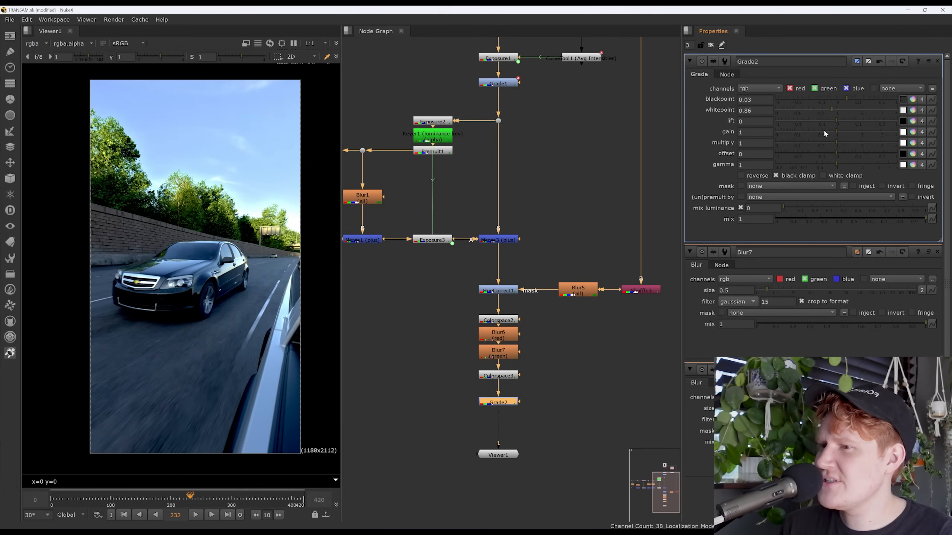
scroll(517, 375, down, 3)
scroll(527, 354, up, 1)
drag(493, 412, 495, 198)
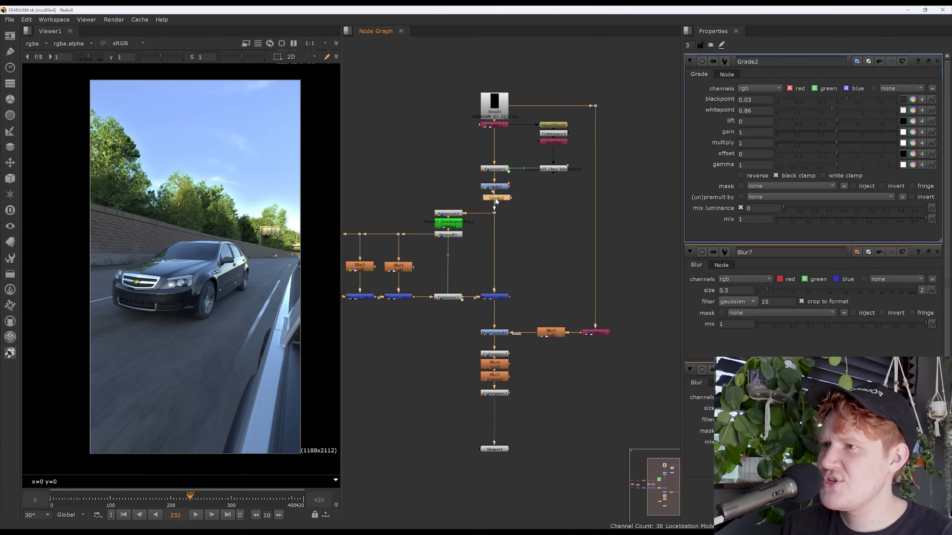
Move the original Grade slightly down from the Exposure node and set its blackpoint to 0.008 and whitepoint to 0.86.
click(494, 187)
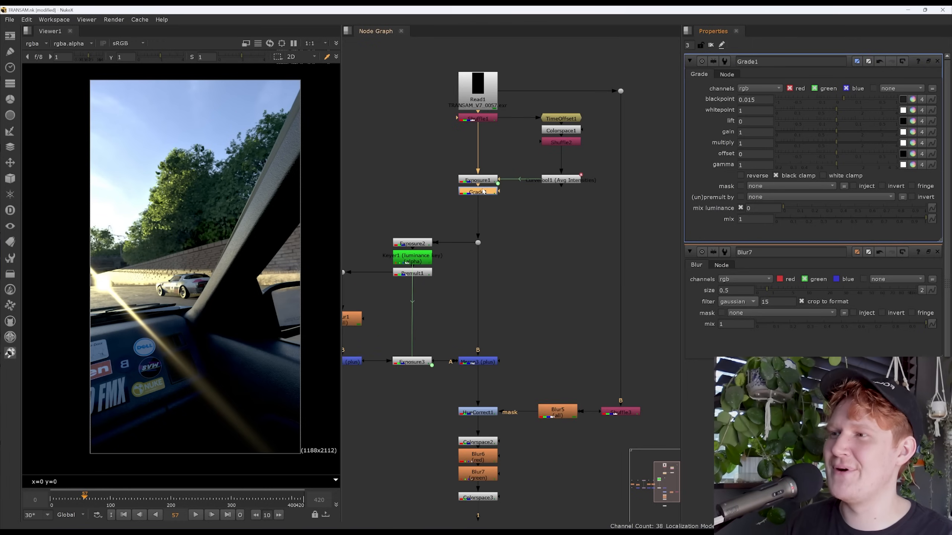
drag(483, 191, 483, 204)
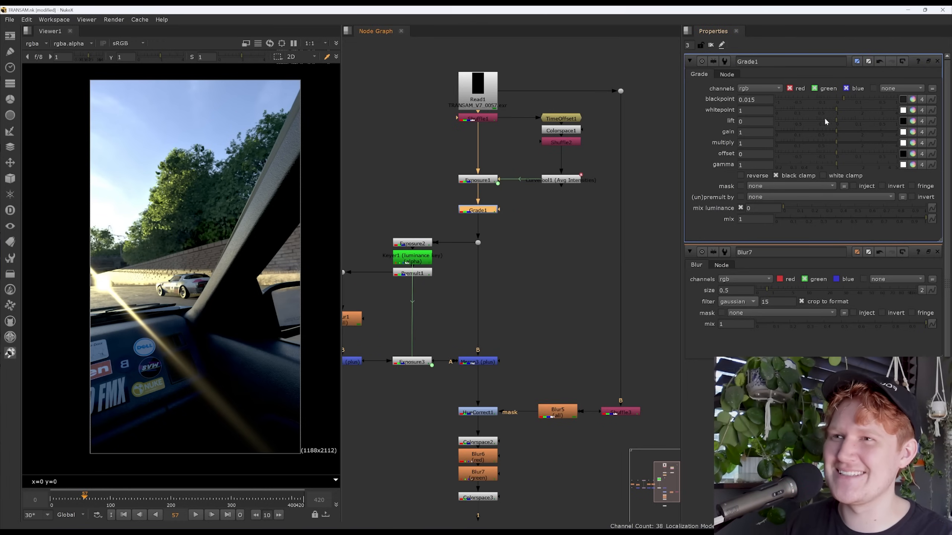
drag(844, 98, 834, 108)
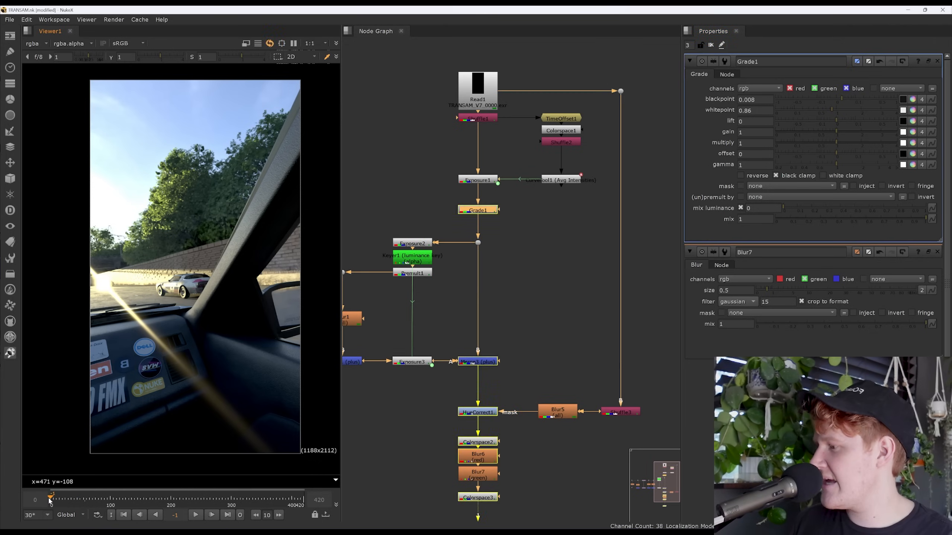
Play the shot forward and backward to check the adjusted Grade on different frames.
key(l)
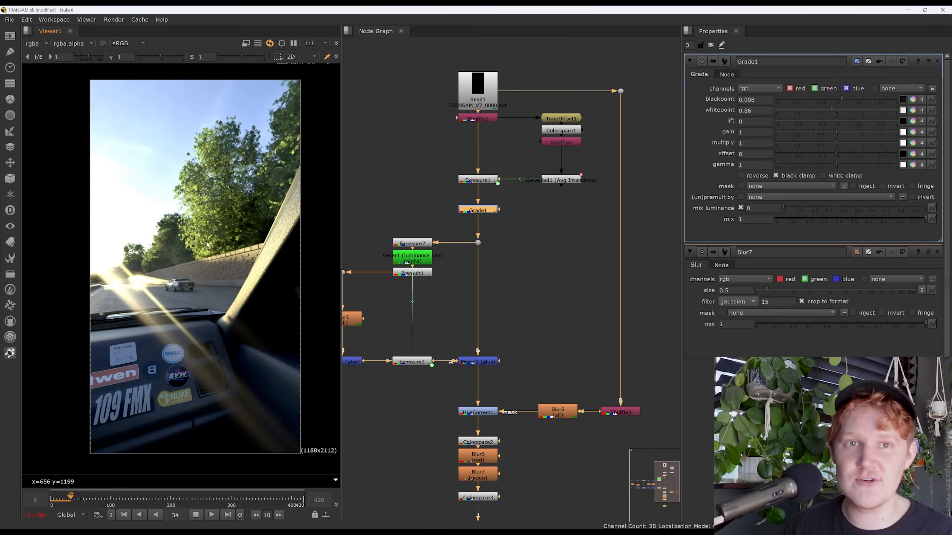
key(k)
click(480, 363)
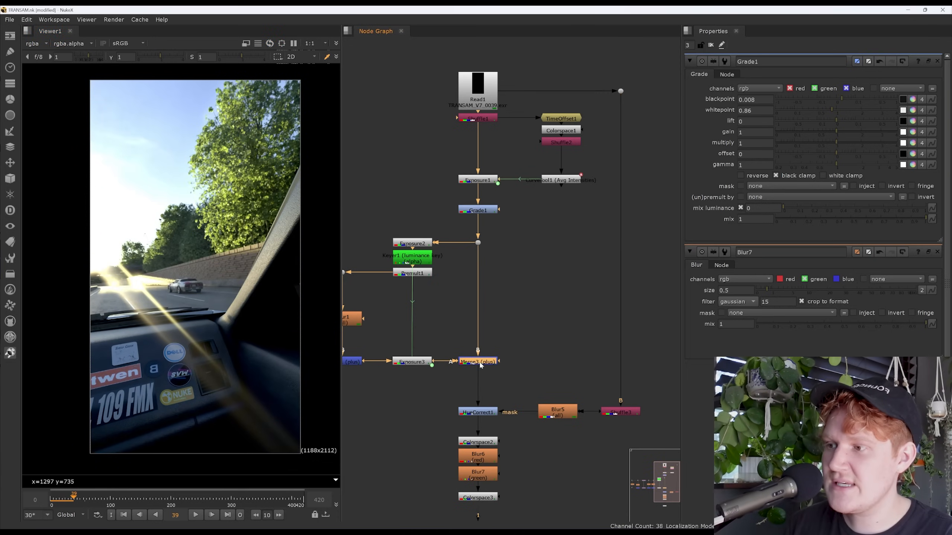
click(481, 210)
key(l)
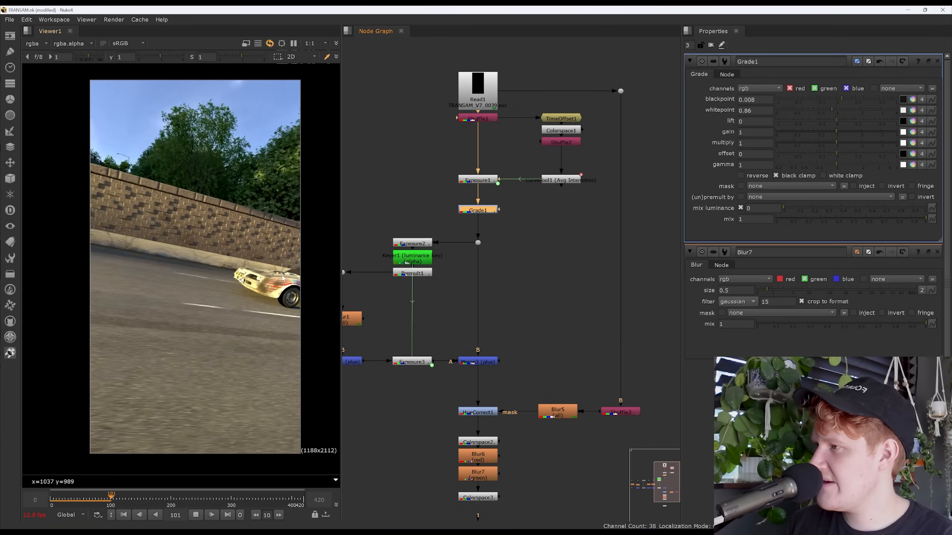
key(k)
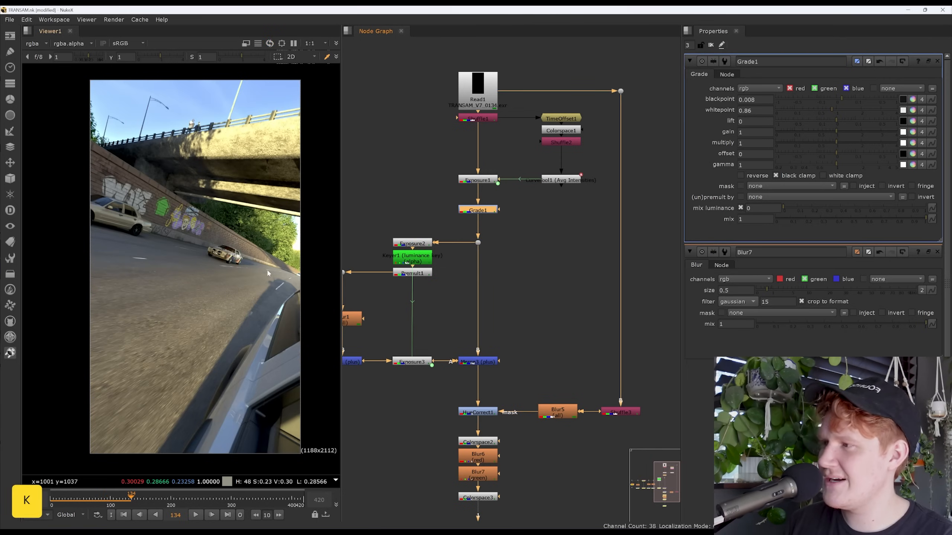
key(j)
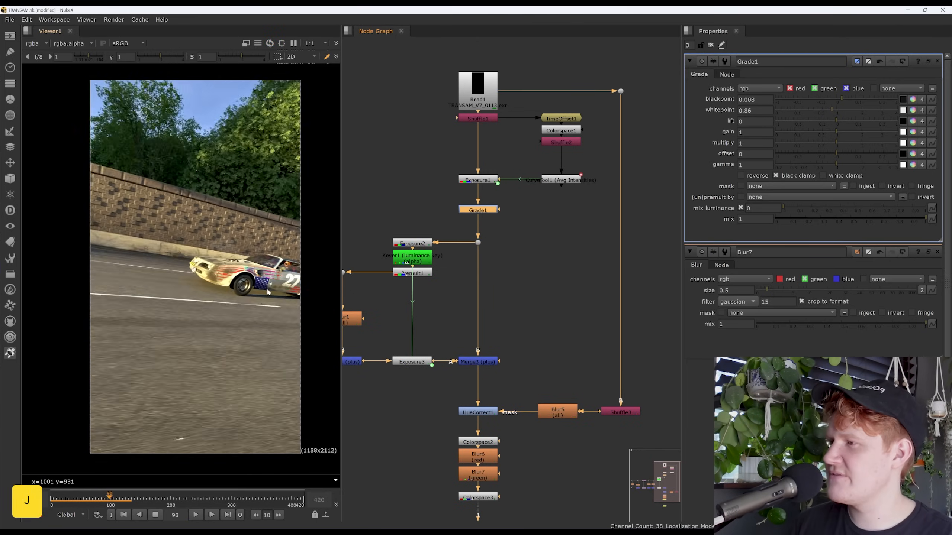
key(k)
key(l)
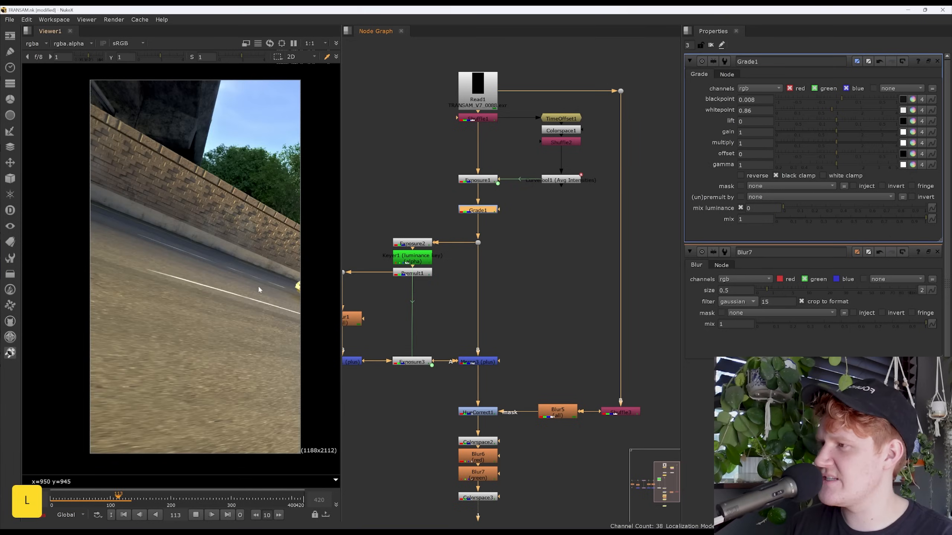
key(k)
Step back through the frames to frame 123 and closely examine the race car's bodywork.
key(Right)
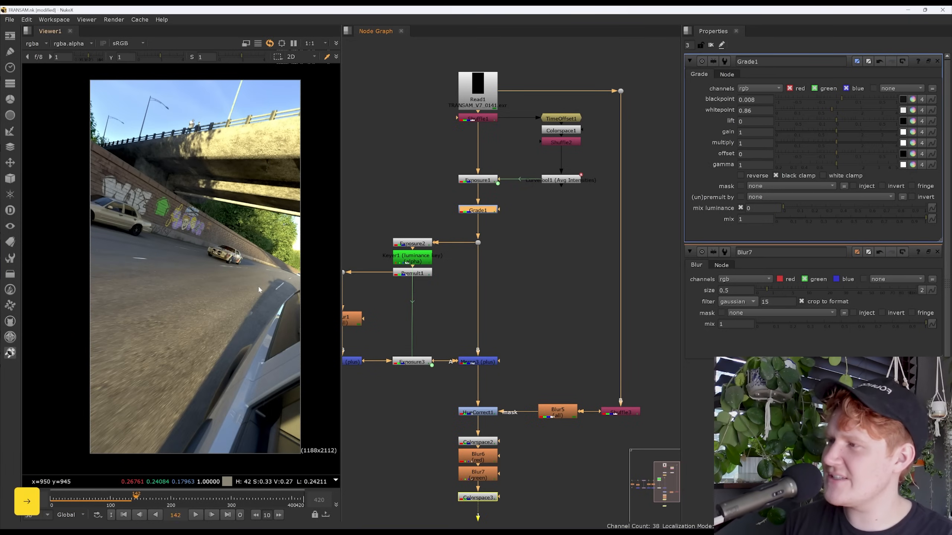
key(Left)
key(Left)
key(Left)
key(Left)
key(Left)
key(Left)
key(Left)
key(Left)
key(Left)
key(Left)
key(Left)
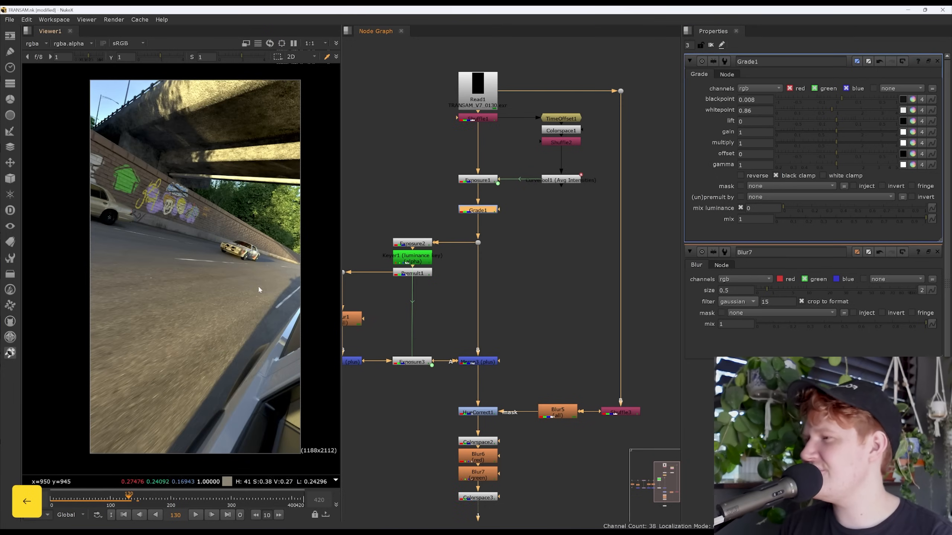
key(Left)
key(Left)
key(Left)
key(Left)
key(Left)
key(Left)
key(Left)
scroll(201, 300, up, 3)
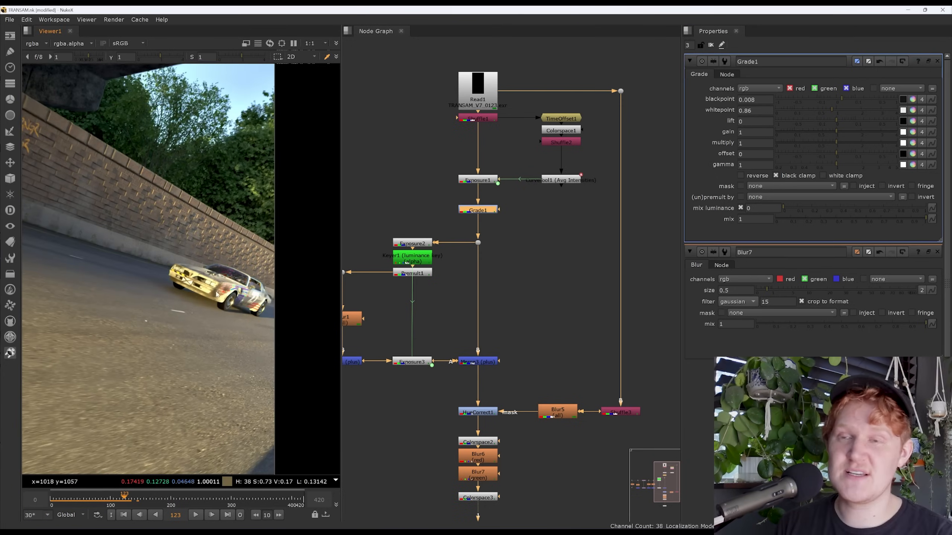
scroll(201, 300, up, 2)
scroll(225, 278, up, 4)
scroll(230, 272, up, 2)
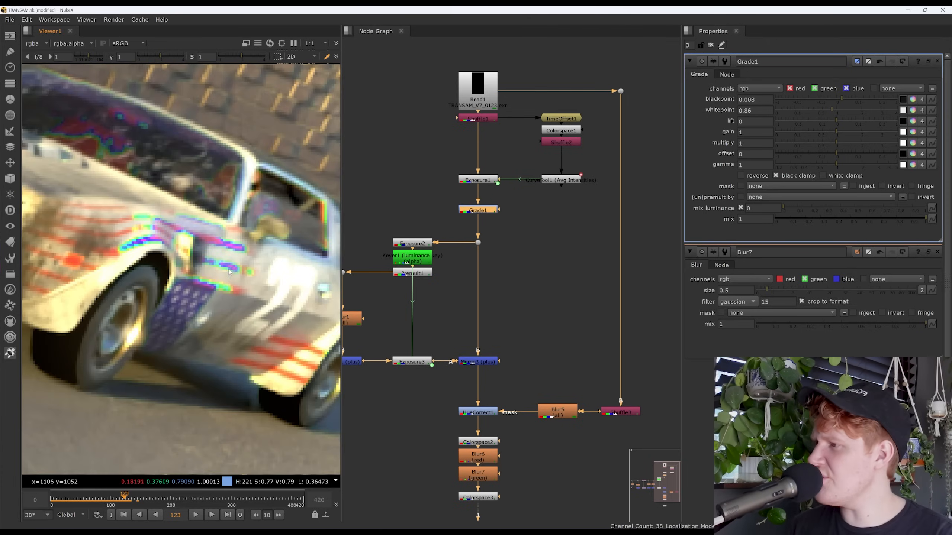
Try HSL instead of HSV as the output of Colorspace2 and the input of Colorspace3.
scroll(481, 376, down, 2)
scroll(481, 377, up, 3)
click(481, 376)
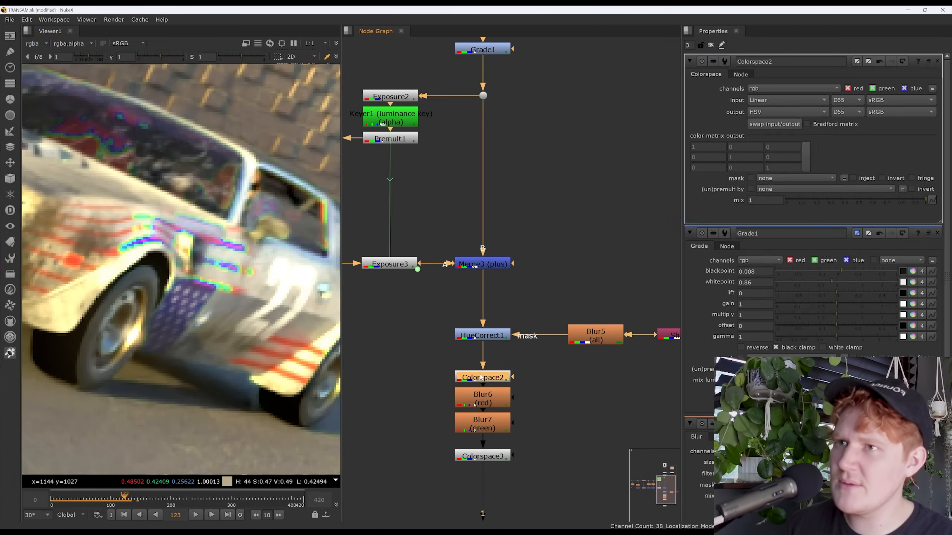
click(766, 112)
click(773, 124)
double_click(482, 456)
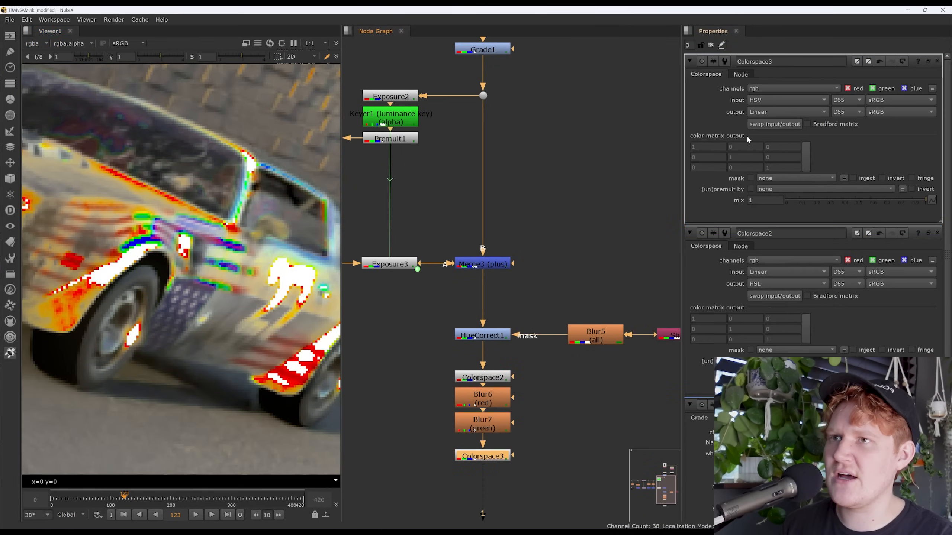
click(787, 100)
click(787, 110)
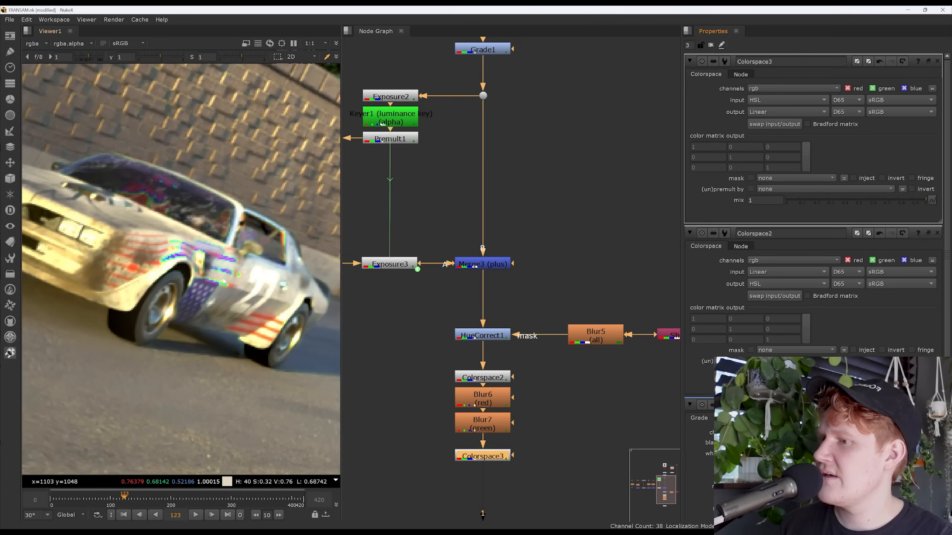
Disable and re-enable both Colorspace nodes and the two blurs between them to compare the car's colours.
drag(415, 357, 540, 466)
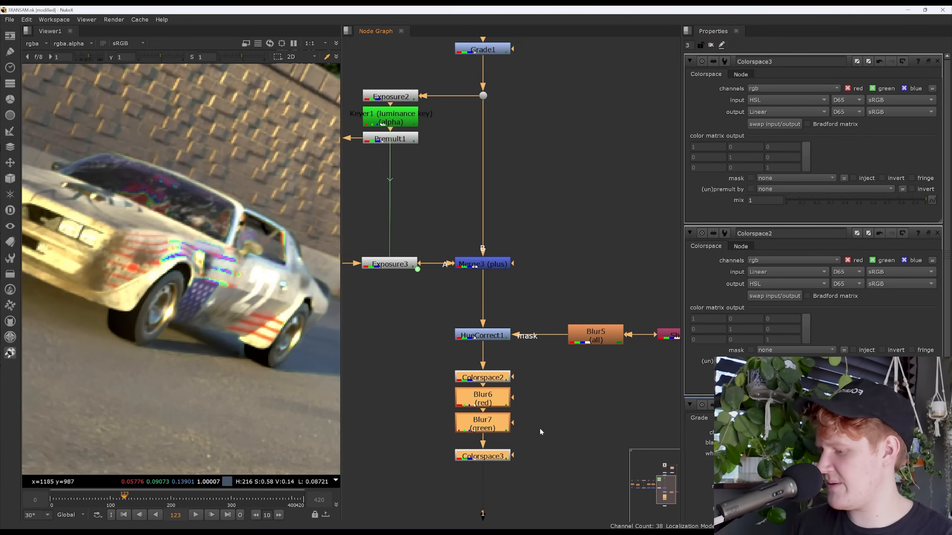
key(d)
drag(419, 362, 545, 477)
key(d)
Set the size of the red-channel and green-channel blurs to 2.
double_click(503, 392)
drag(732, 99, 701, 101)
text(2)
key(Return)
click(488, 422)
double_click(488, 423)
text(2)
key(Return)
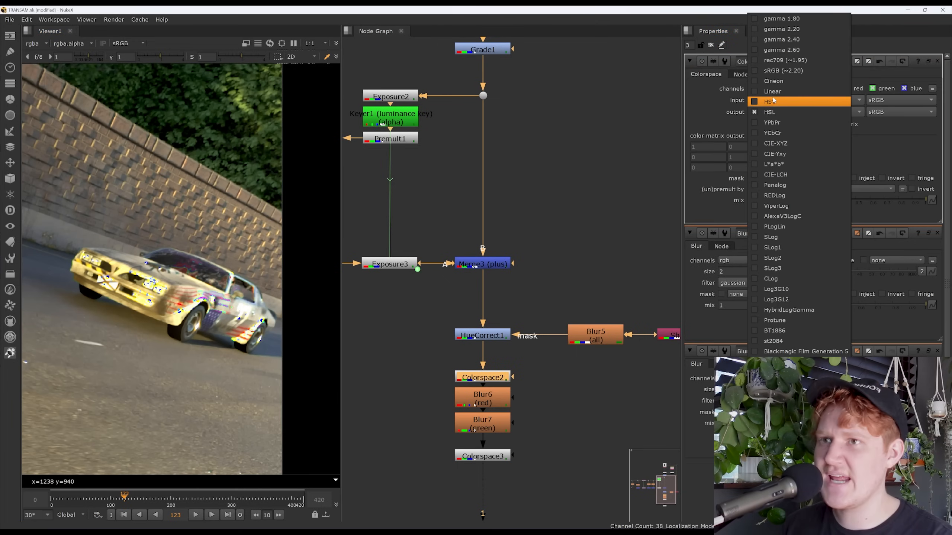
Switch the output of Colorspace2 and the input of Colorspace3 back to HSV.
click(772, 104)
click(769, 105)
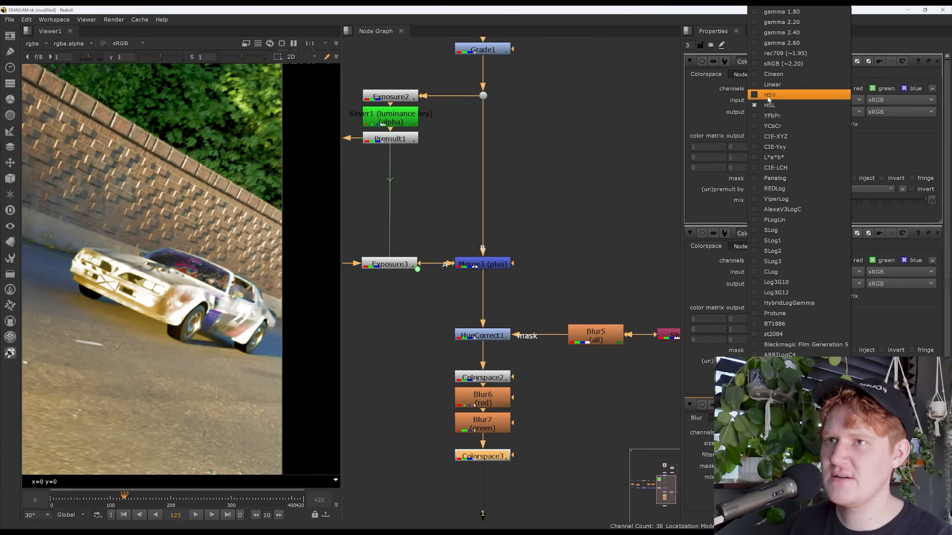
click(770, 94)
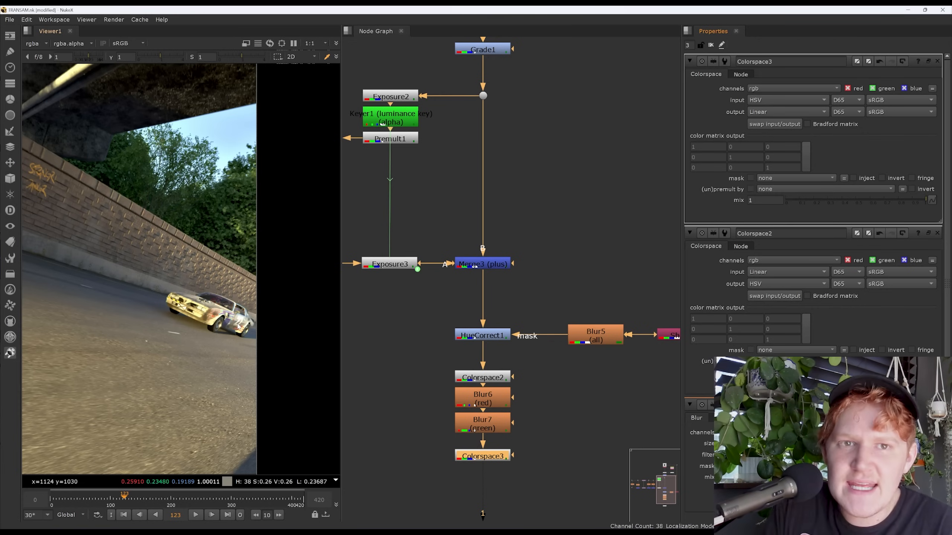
Delete Colorspace2, Colorspace3 and the two blurs between them below HueCorrect1.
scroll(238, 326, down, 6)
scroll(199, 308, up, 3)
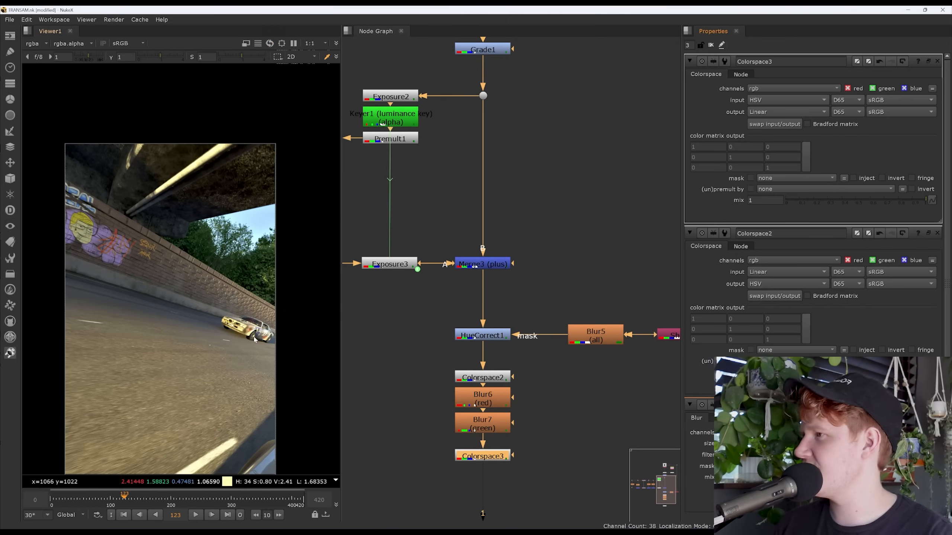
scroll(255, 338, up, 3)
key(f)
drag(419, 368, 544, 444)
key(Delete)
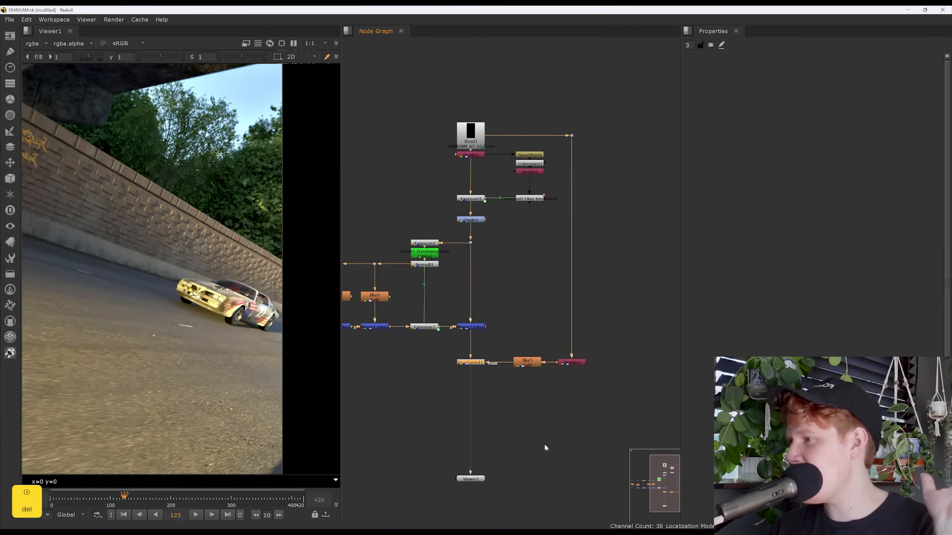
Add a ColorCorrect node directly below HueCorrect1.
scroll(544, 443, up, 2)
scroll(213, 298, up, 3)
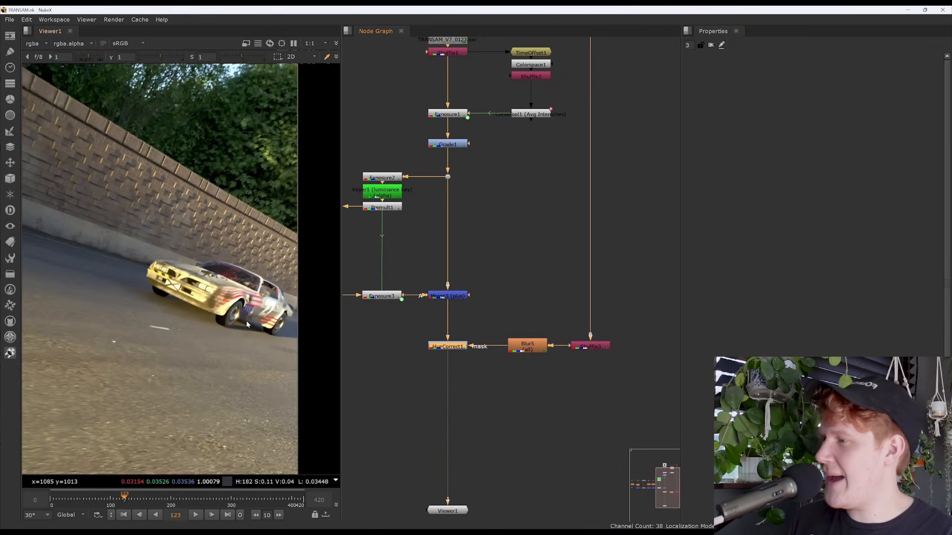
middle_drag(213, 296, 237, 307)
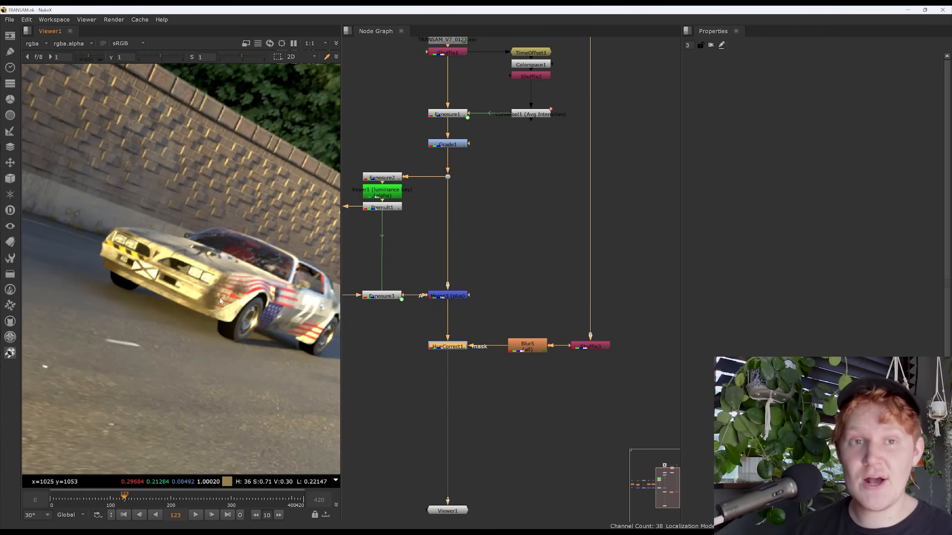
scroll(237, 294, down, 3)
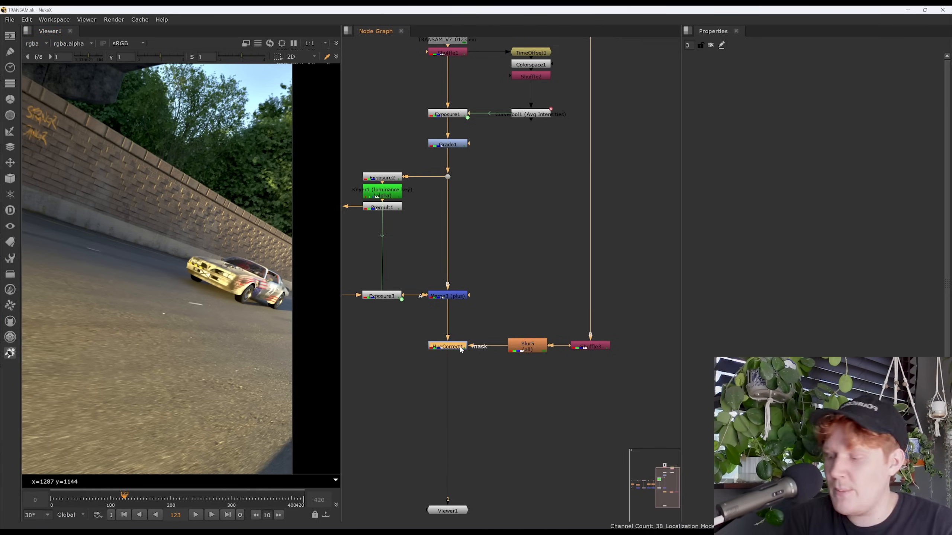
key(Tab)
text(colo)
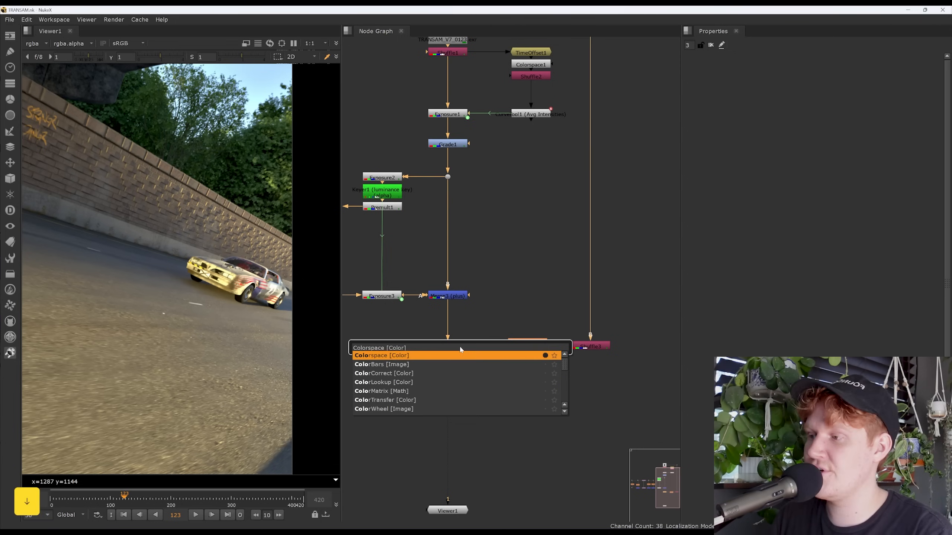
key(Down)
key(Down)
key(Return)
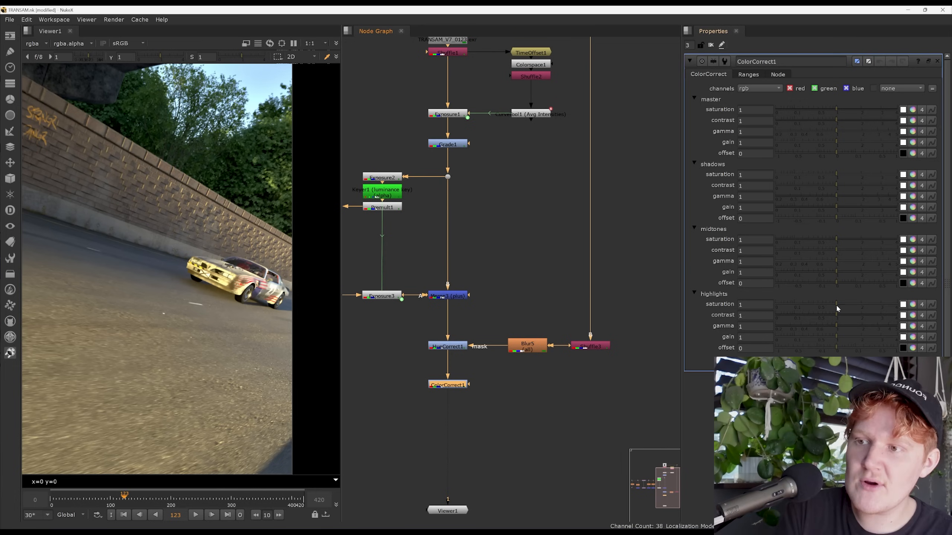
Try highlights saturation values of 0.35, 3.05 and 0.6 on the ColorCorrect node.
drag(838, 302, 812, 304)
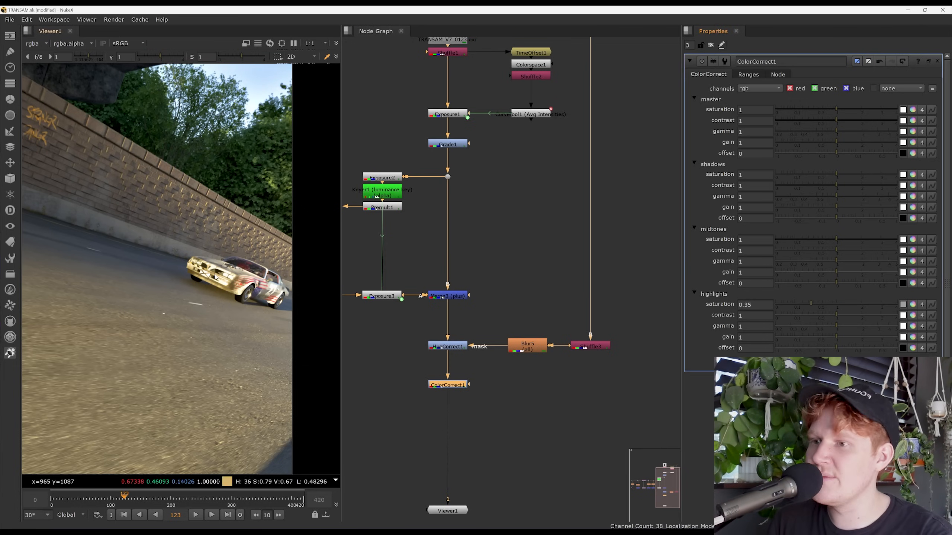
scroll(220, 274, down, 5)
scroll(220, 274, up, 3)
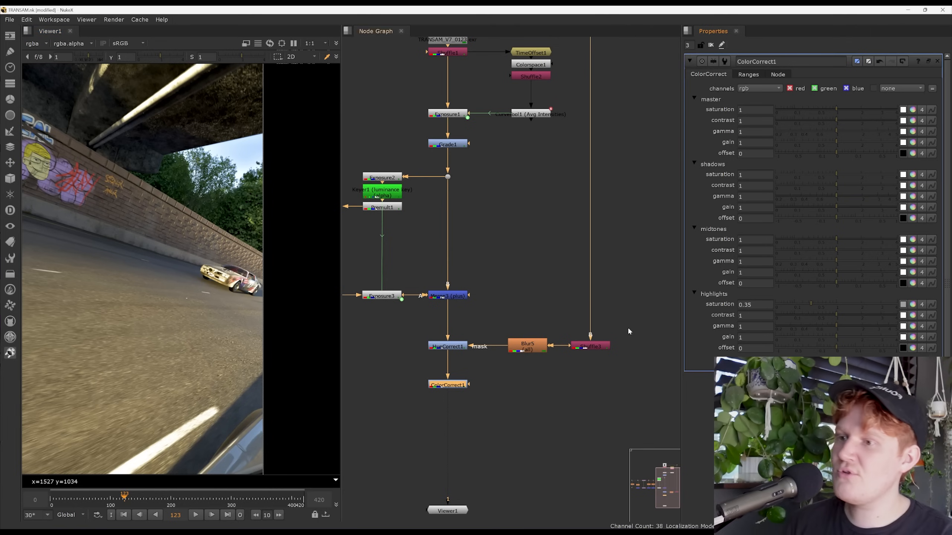
drag(799, 302, 882, 302)
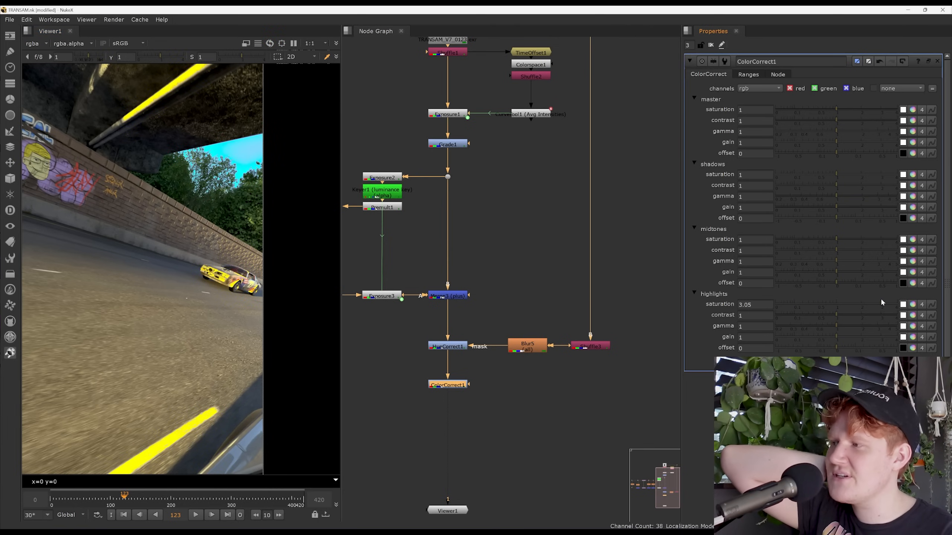
drag(882, 301, 824, 303)
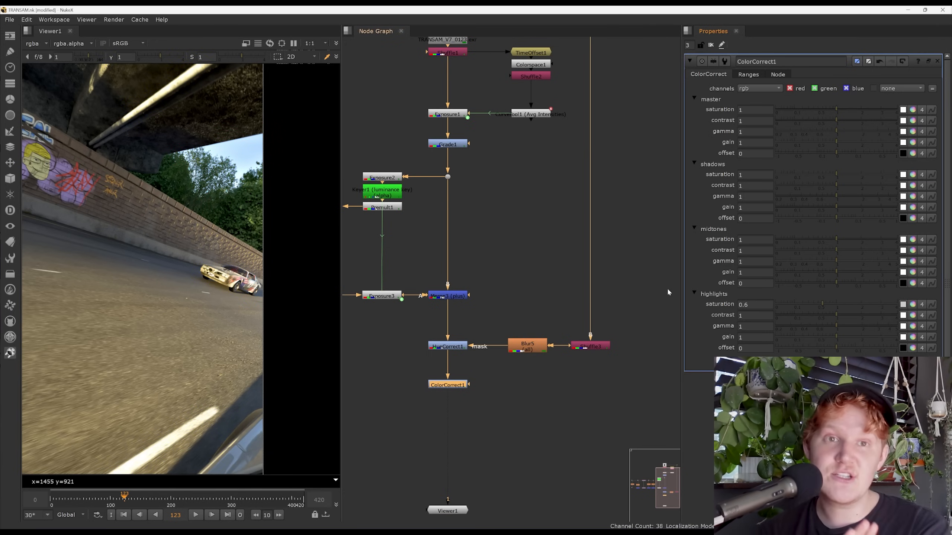
Shift the ColorCorrect node's highlight range curve toward darker tones so it rises from about 0.35 to about 0.8.
click(754, 73)
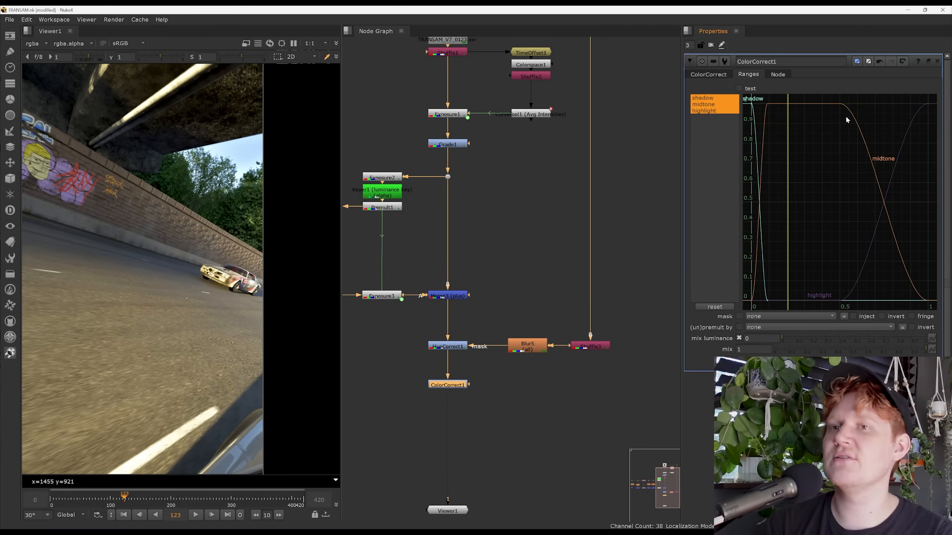
click(707, 111)
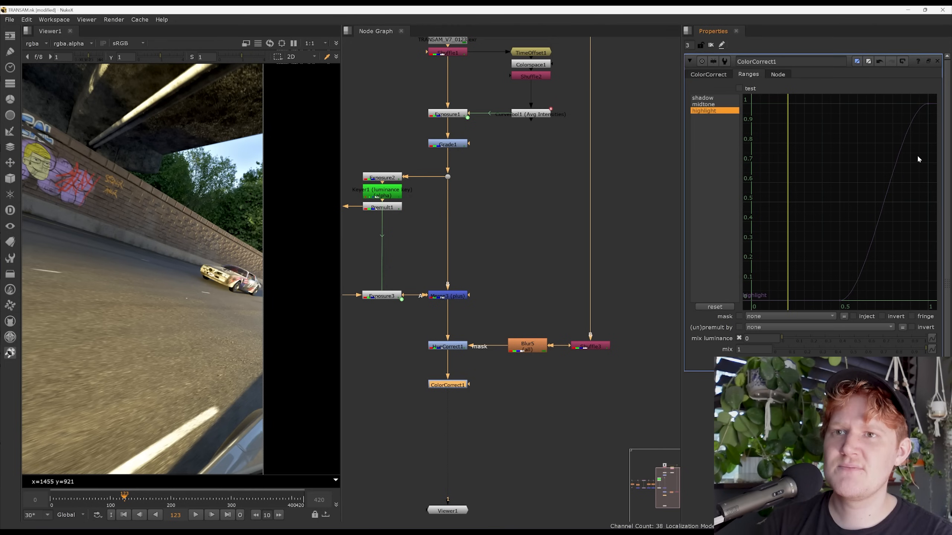
drag(918, 102, 934, 123)
drag(812, 109, 936, 310)
mouse_move(873, 203)
mouse_down()
mouse_move(748, 209)
mouse_move(874, 203)
mouse_up()
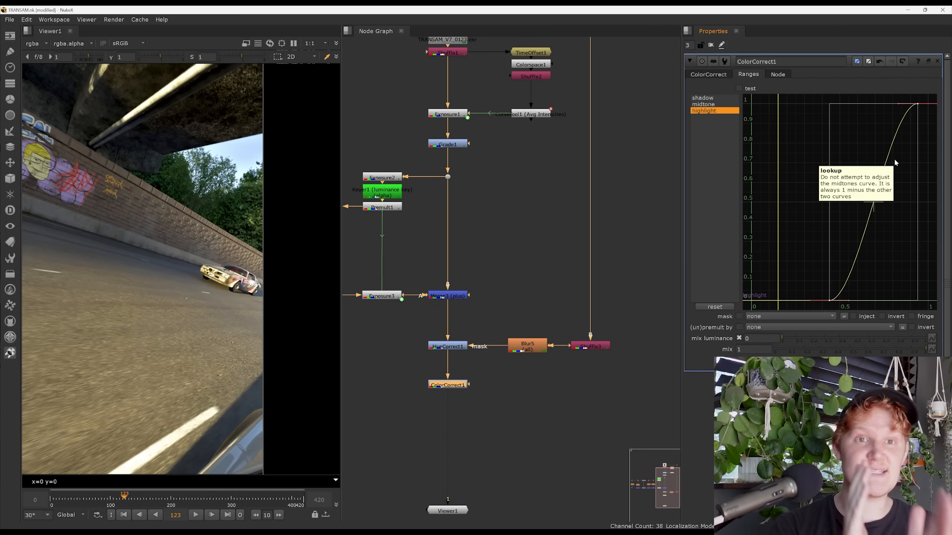
drag(868, 201, 848, 201)
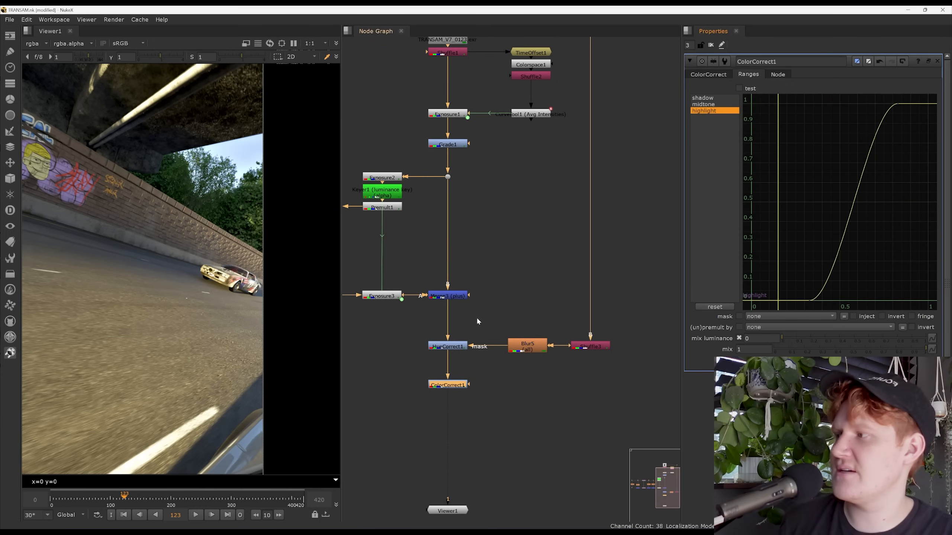
Set the ColorCorrect's highlights saturation to 0.26, check it at frame 349, and return to frame 1.
click(709, 75)
mouse_move(823, 303)
mouse_down()
mouse_move(781, 305)
mouse_move(819, 306)
mouse_move(806, 305)
mouse_up()
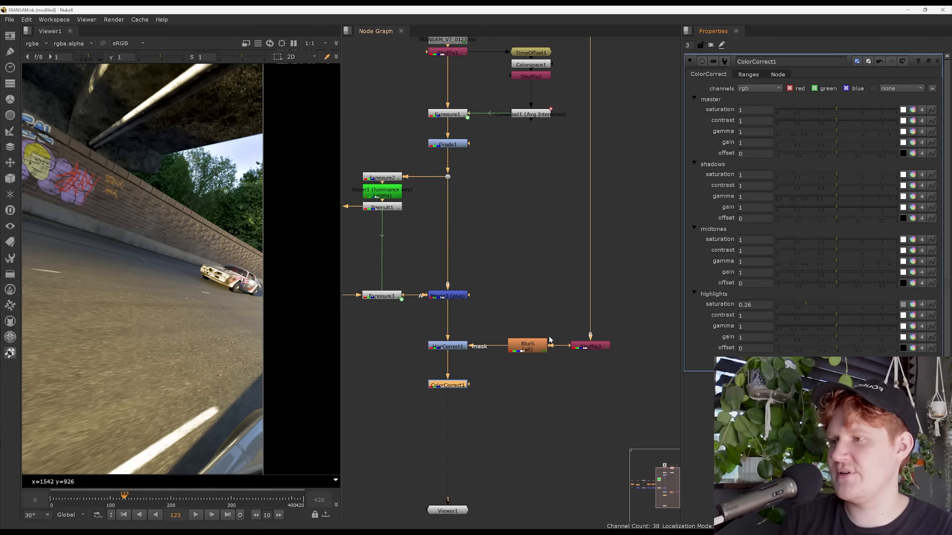
scroll(548, 337, down, 1)
scroll(217, 325, down, 2)
scroll(233, 293, up, 1)
middle_drag(208, 308, 245, 289)
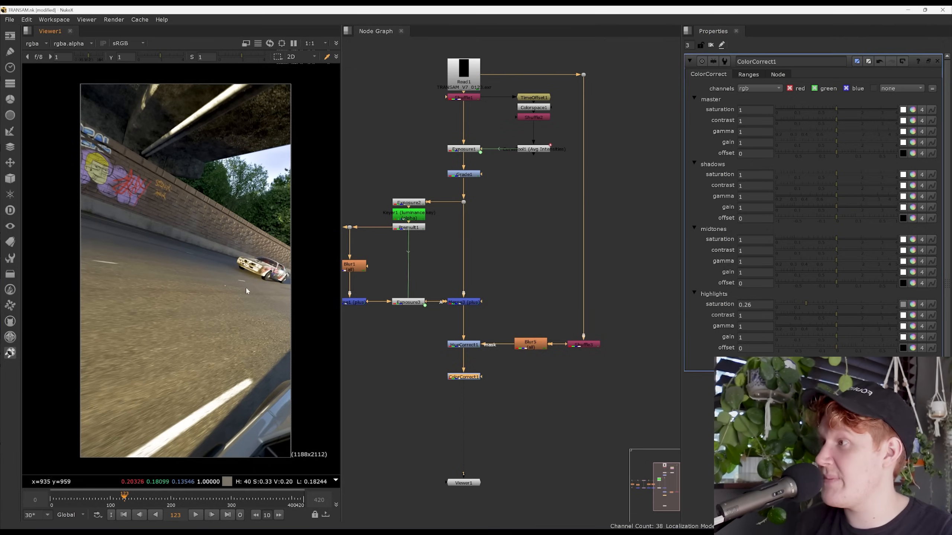
drag(208, 499, 259, 499)
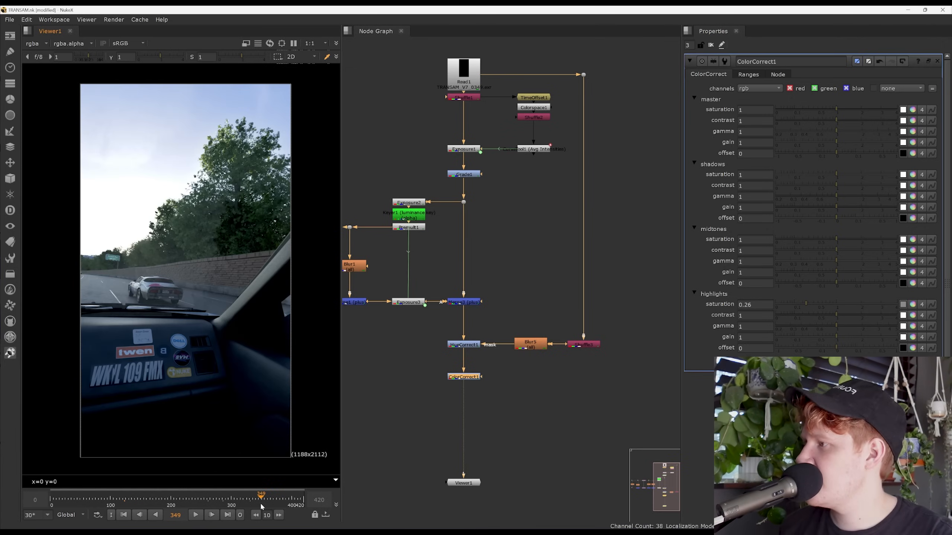
click(89, 499)
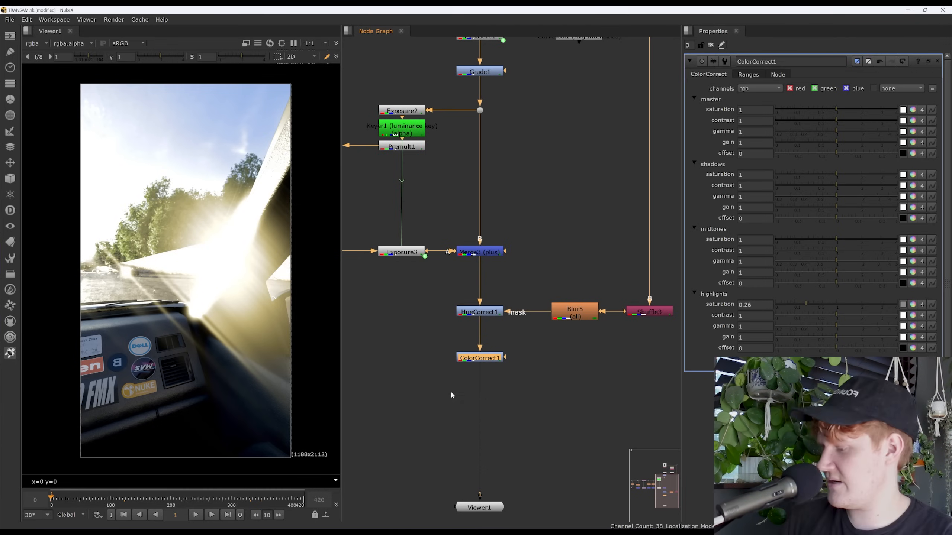
Add a Read node below ColorCorrect1 that loads 3.7 mm ref.png from the Trans Am Comp Test folder.
key(Tab)
text(read)
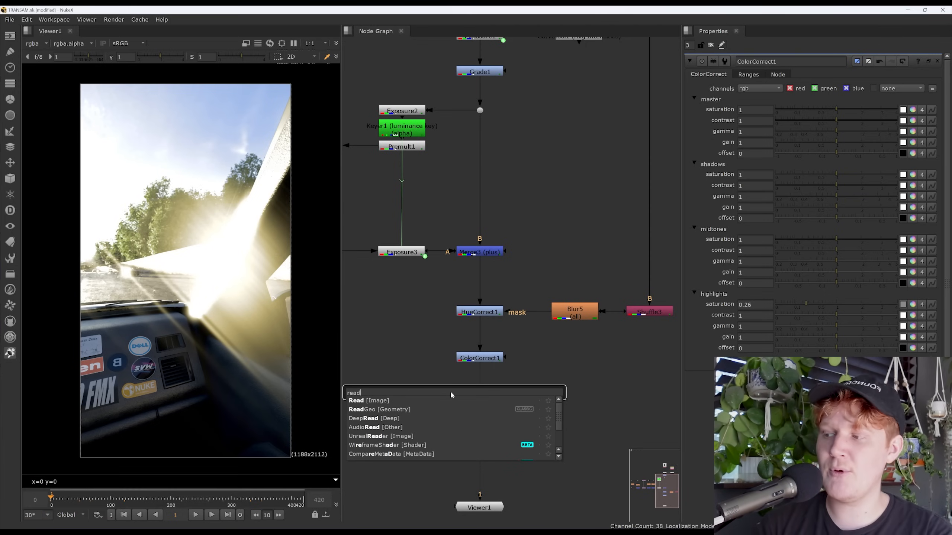
key(Return)
click(292, 240)
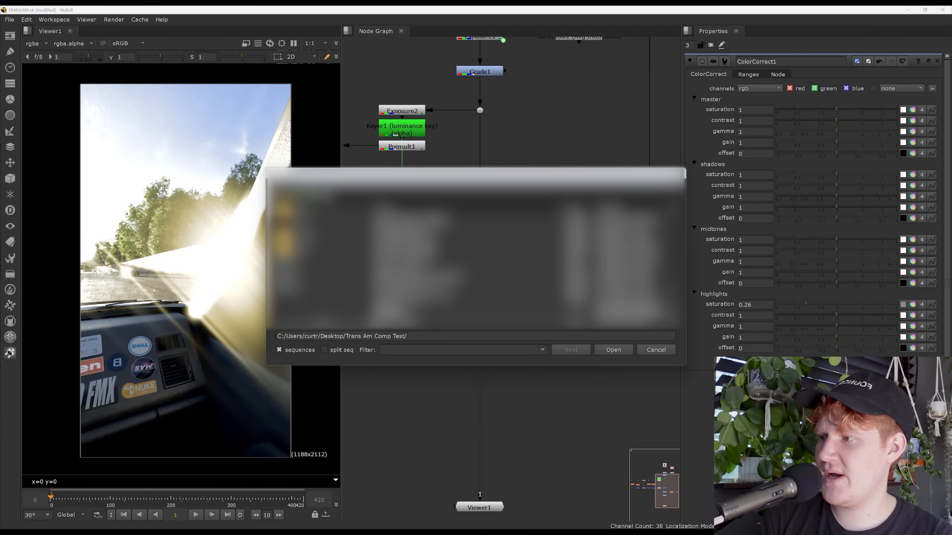
click(487, 318)
click(609, 349)
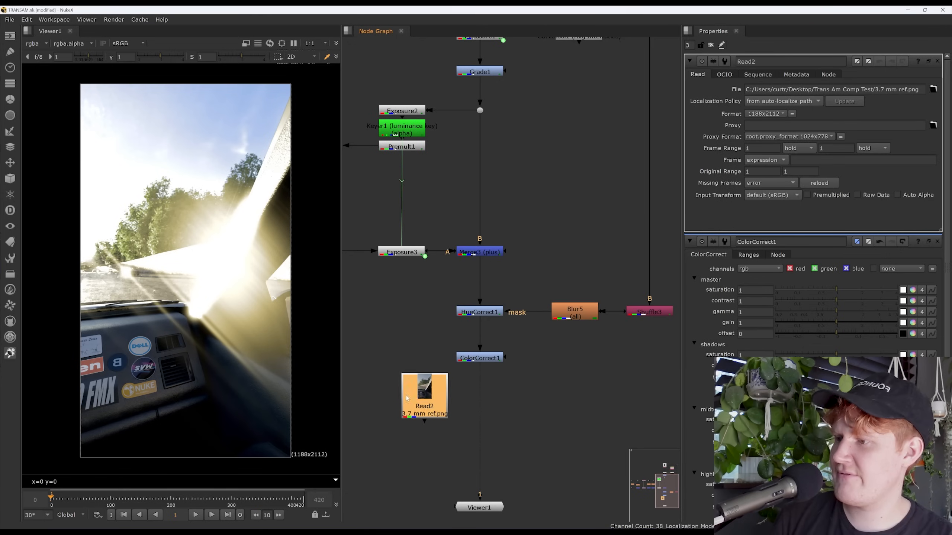
Merge the reference image over the render with a new Merge node between ColorCorrect1 and the Viewer.
key(m)
drag(442, 409, 394, 407)
scroll(443, 381, down, 2)
drag(507, 391, 509, 391)
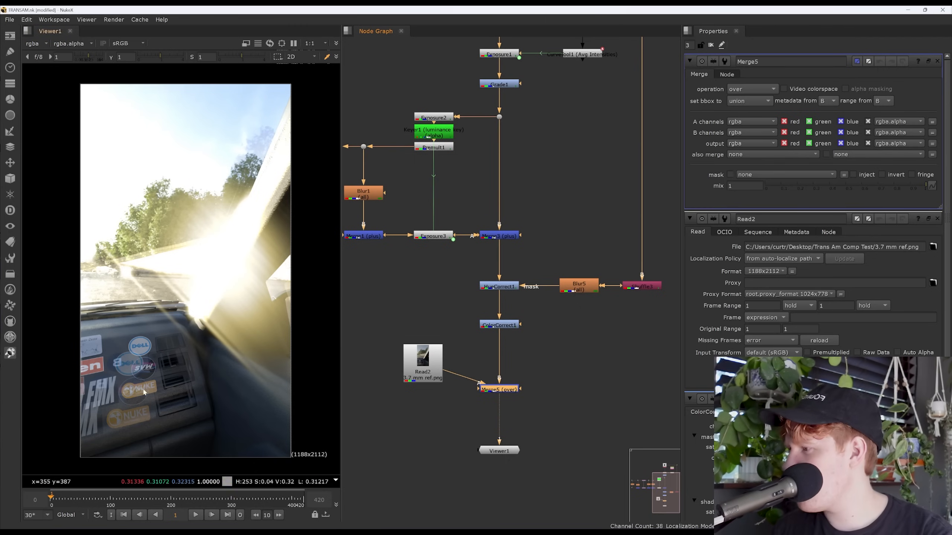
Set the reference Merge's mix to 0.5 and move the reference Read node further away from the main pipe.
click(844, 186)
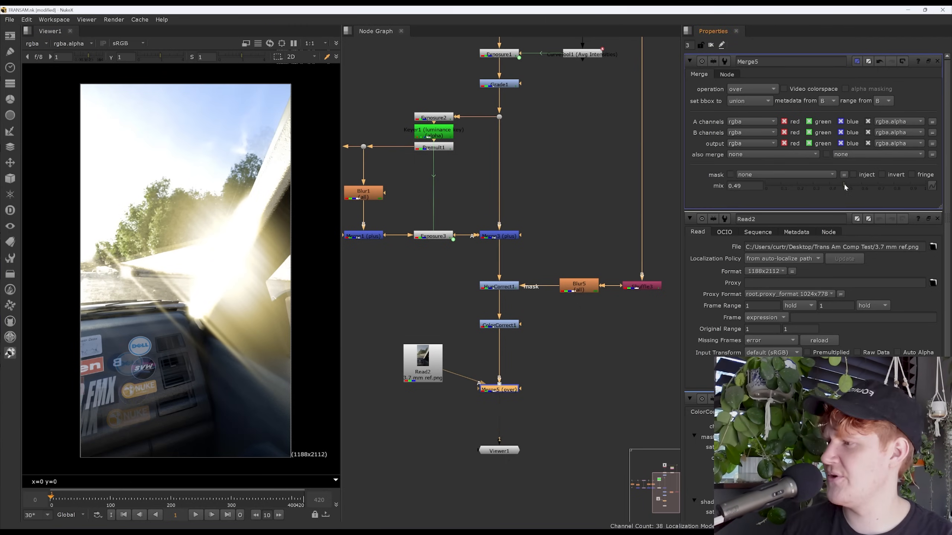
double_click(745, 186)
text(.5)
key(Return)
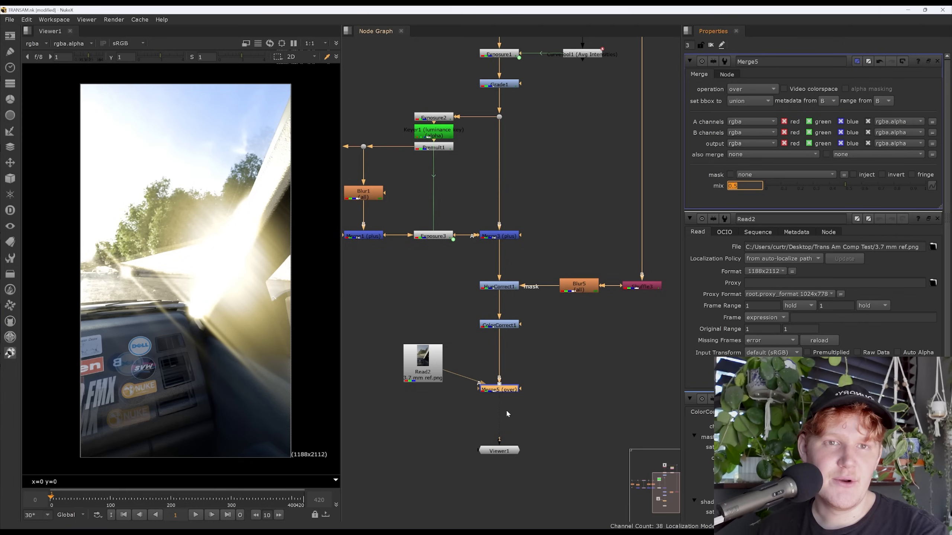
drag(423, 360, 390, 361)
click(445, 351)
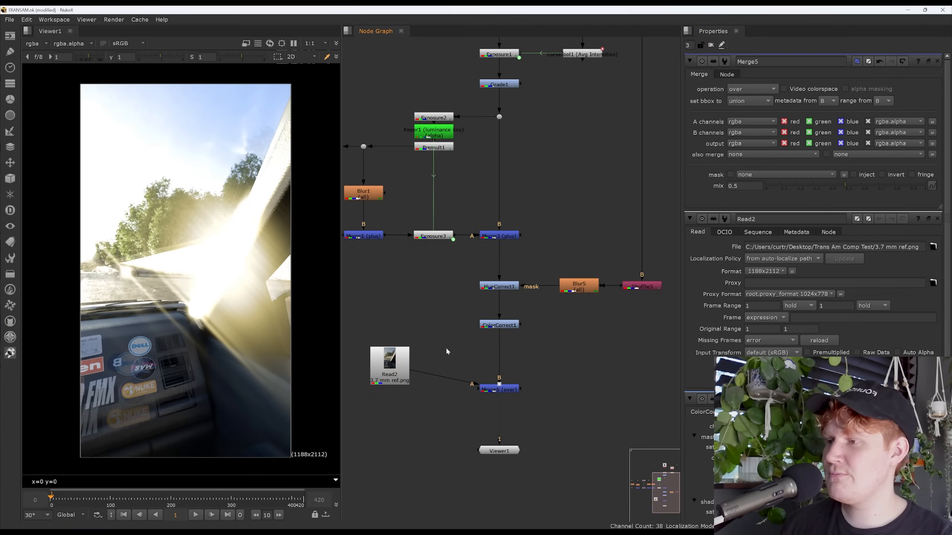
Add a Transform node below ColorCorrect1 and set its scale to 1.22.
click(502, 326)
key(Tab)
text(tra)
key(Down)
key(Return)
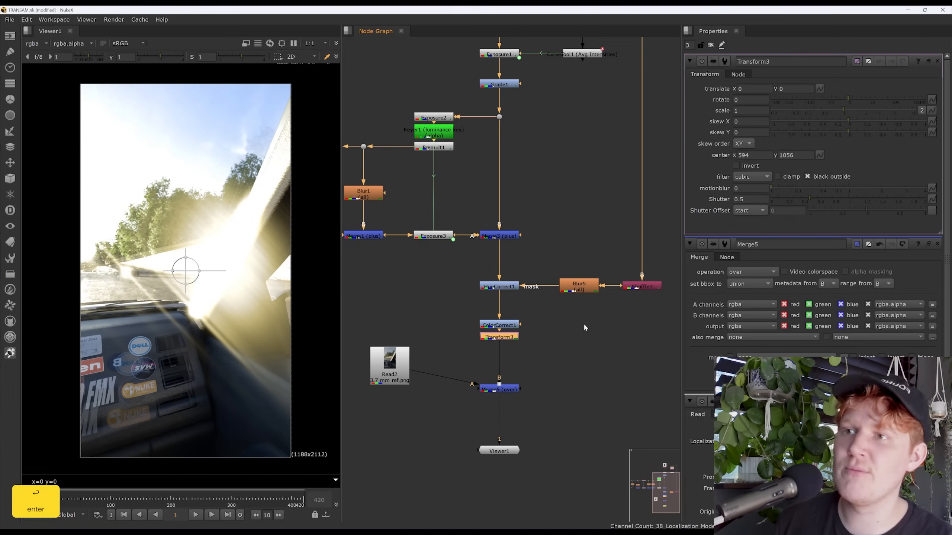
drag(844, 109, 850, 110)
scroll(206, 367, up, 6)
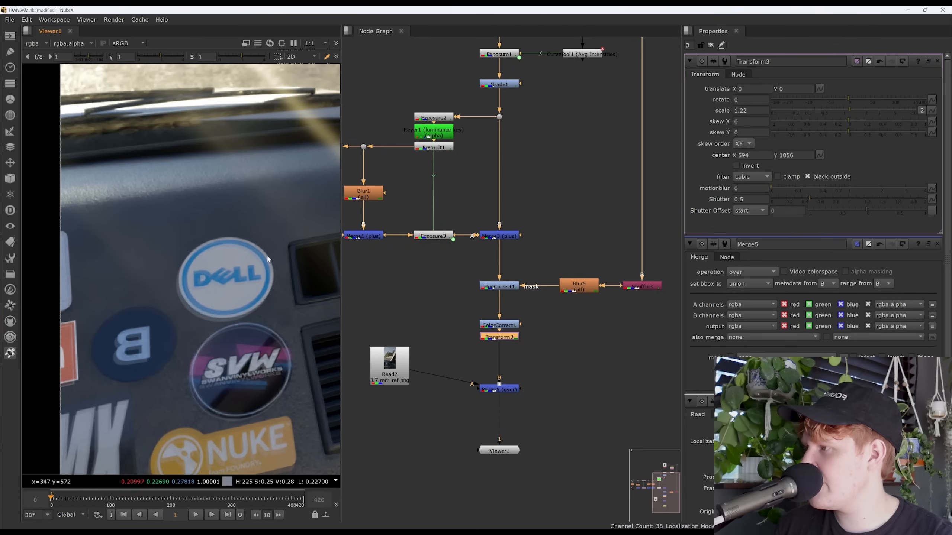
Increase the scale of the Transform below ColorCorrect1 to 1.24 so the render lines up with the reference image.
click(849, 109)
scroll(217, 267, down, 7)
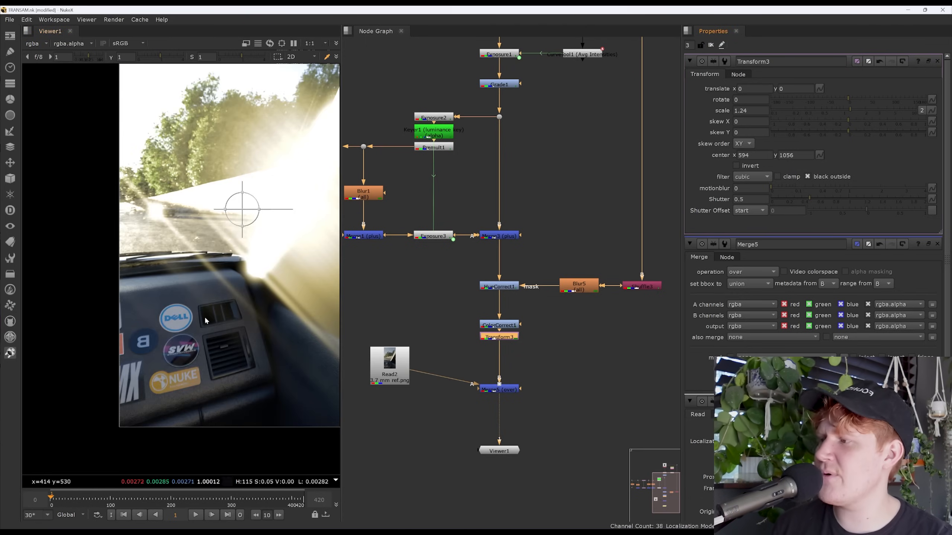
middle_drag(218, 266, 199, 299)
Delete the reference Merge and Read nodes and close all open node properties.
click(557, 408)
click(504, 390)
key(Delete)
click(390, 366)
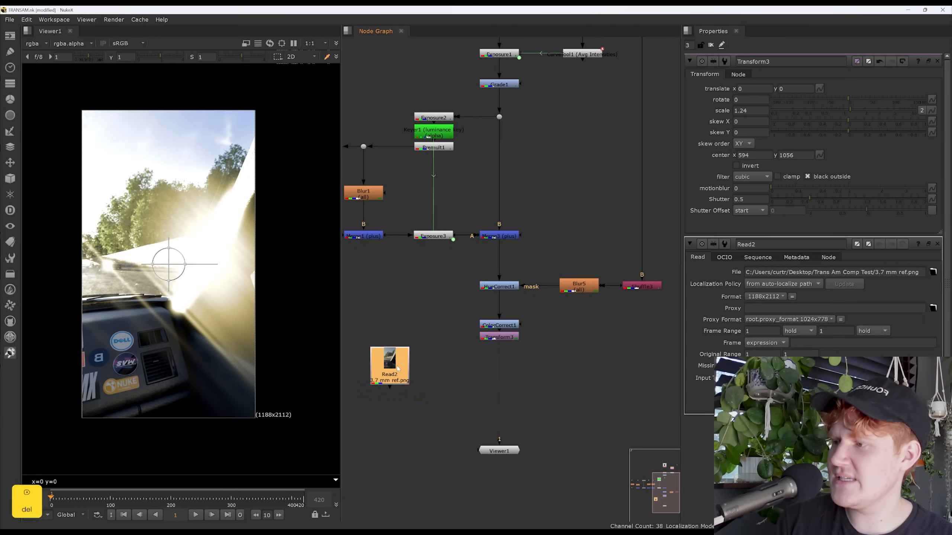
key(Delete)
drag(508, 341, 508, 346)
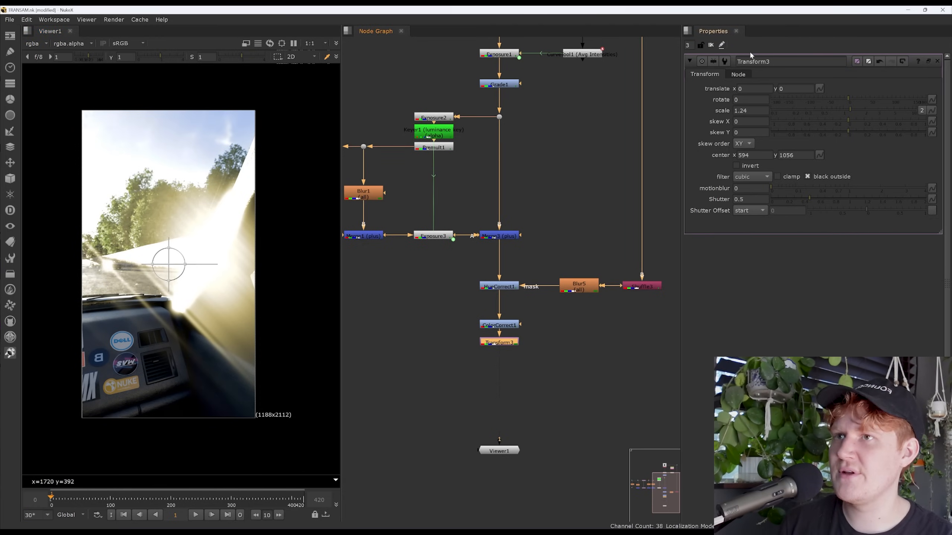
click(711, 44)
Step through the frames of the shot in the viewer to check the scaled comp in motion.
key(Right)
key(Right)
key(Right)
key(Right)
key(Right)
key(Right)
key(Right)
key(Right)
key(Right)
key(Right)
key(Right)
key(Right)
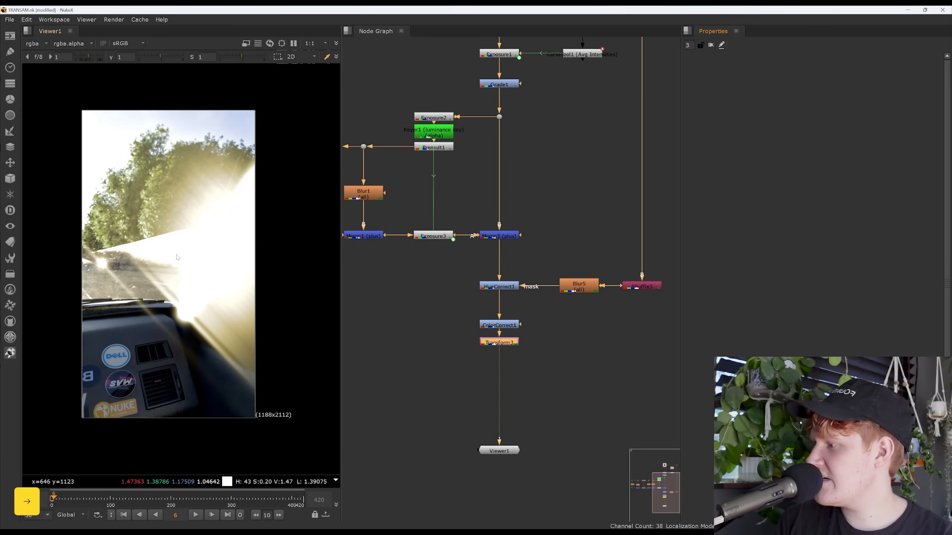
key(Right)
key(Right)
key(Right)
key(Right)
key(Right)
key(Right)
key(Right)
key(Right)
key(Right)
key(Right)
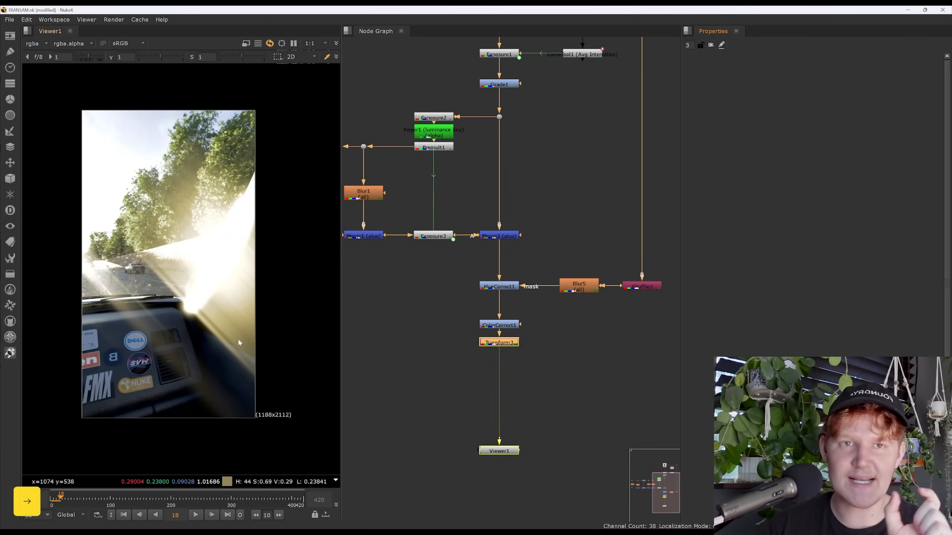
key(Right)
key(Right)
key(Right)
key(Right)
key(Right)
key(Right)
key(Right)
key(Right)
key(Right)
key(Right)
key(Right)
key(Right)
key(Right)
key(Right)
key(Right)
key(Right)
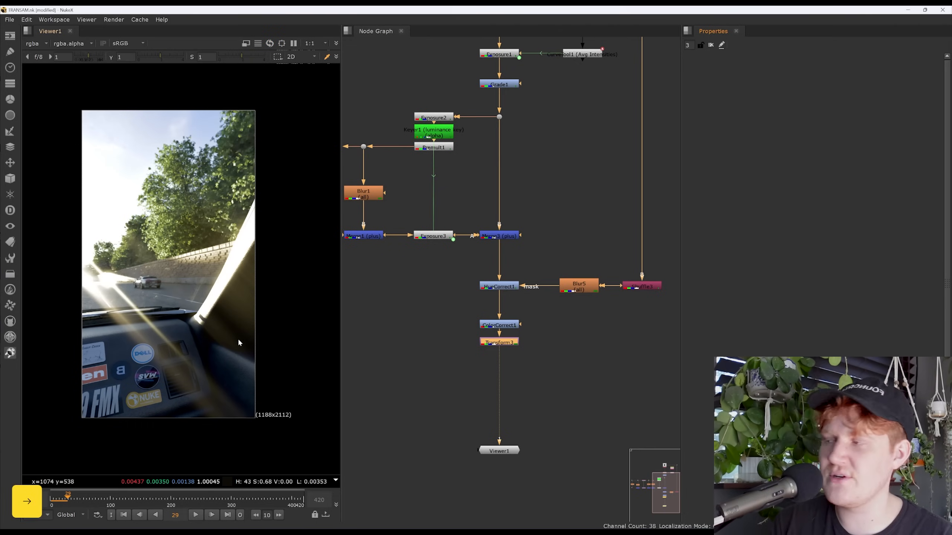
key(Right)
key(Right)
key(Right)
key(Right)
key(Right)
key(Right)
key(Right)
key(Right)
key(Right)
key(Right)
key(Left)
key(Left)
key(Left)
key(Left)
key(Left)
key(Left)
key(Left)
key(Left)
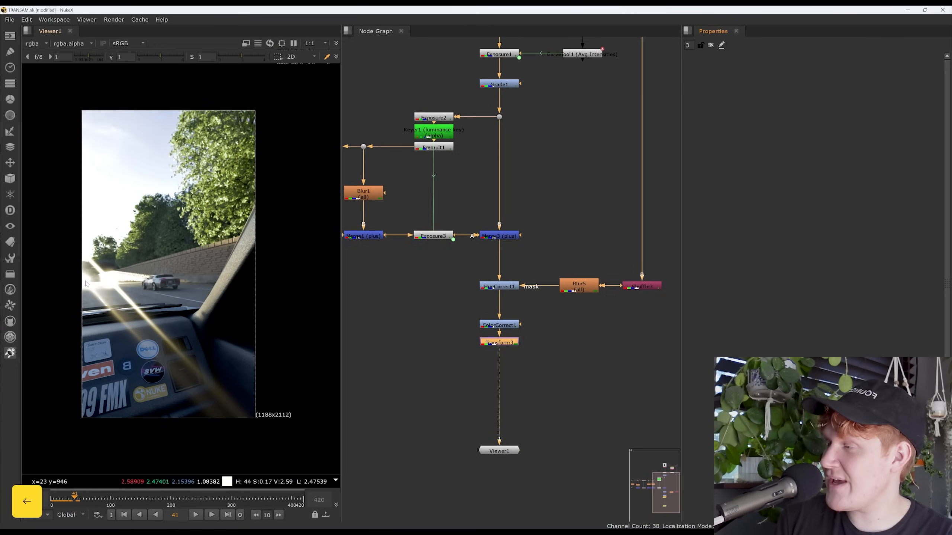
key(Right)
key(Right)
key(Right)
key(Right)
key(Right)
key(Right)
key(Right)
key(Right)
key(Right)
key(Right)
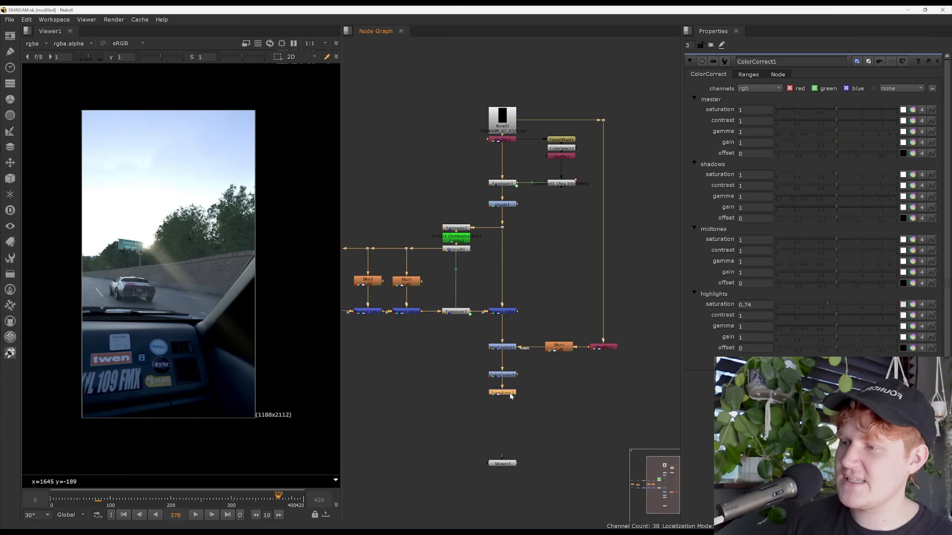
Add a Reformat node below the Transform with the root.format 1080x1920 output format.
key(Tab)
text(ref)
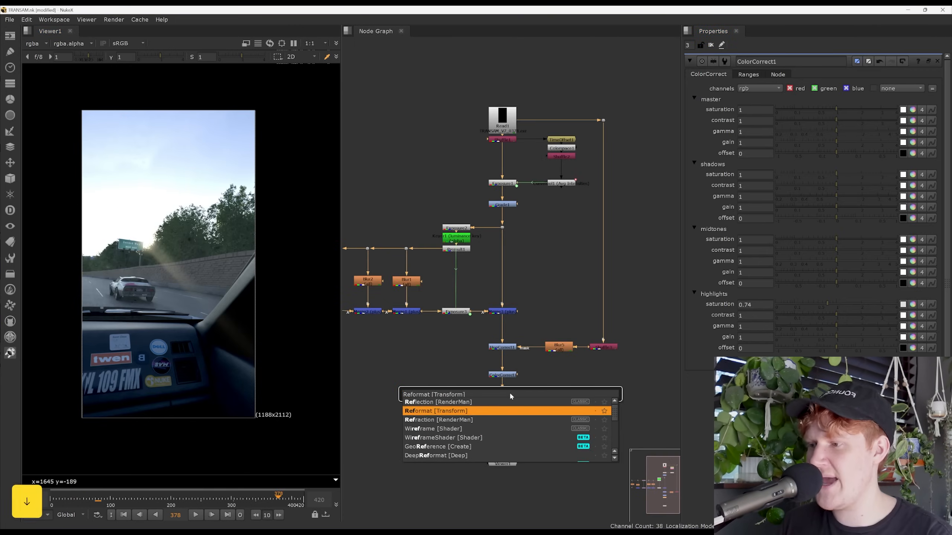
key(Return)
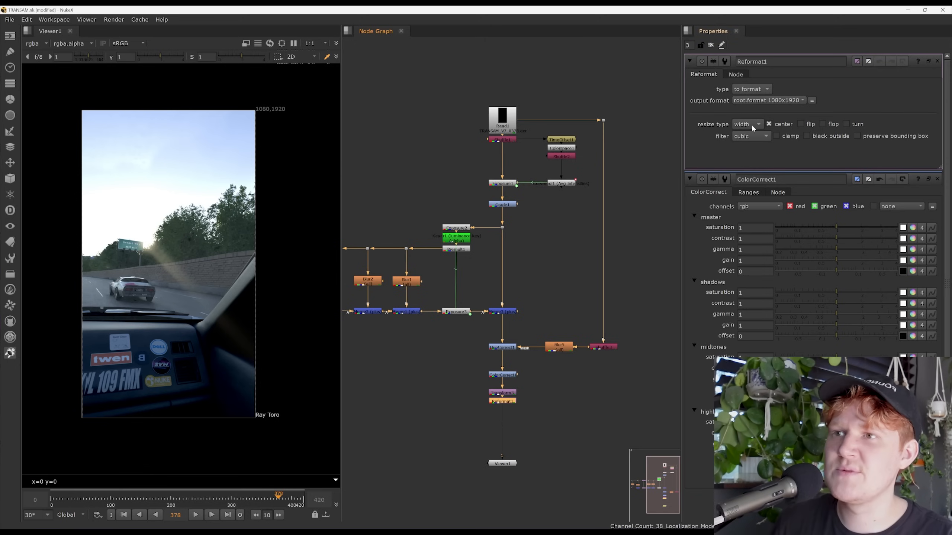
click(753, 100)
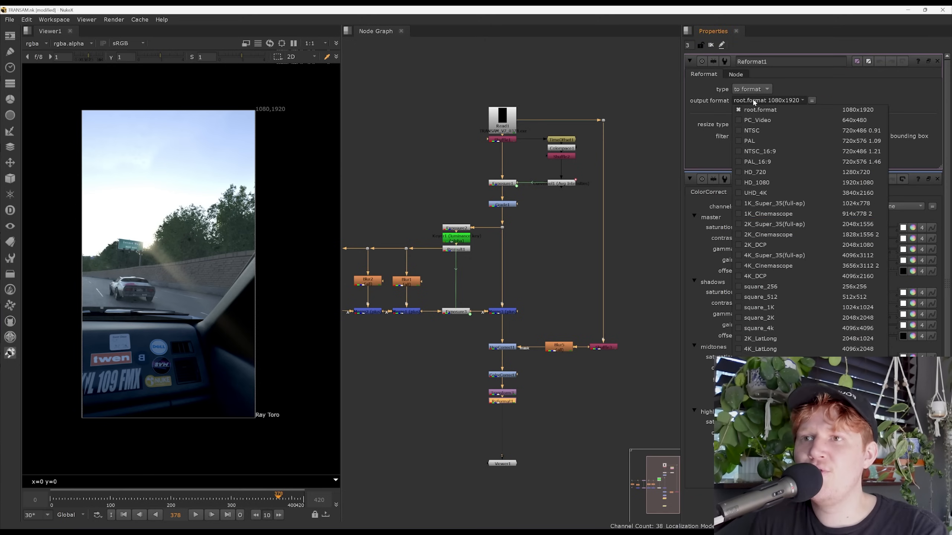
click(860, 111)
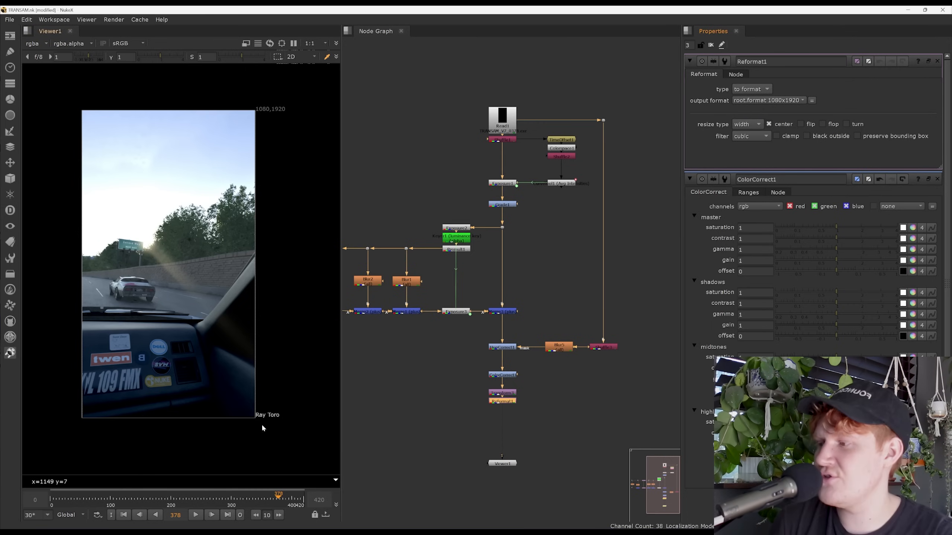
Add a Write node below the Reformat and set its output file to comp.mov on the Desktop.
drag(89, 500, 237, 500)
middle_drag(525, 455, 528, 441)
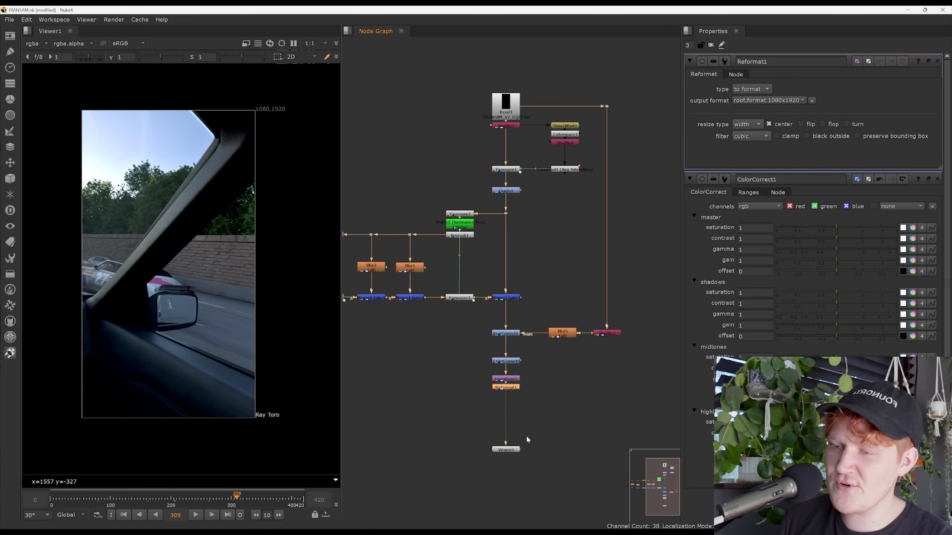
key(Tab)
text(write)
key(Down)
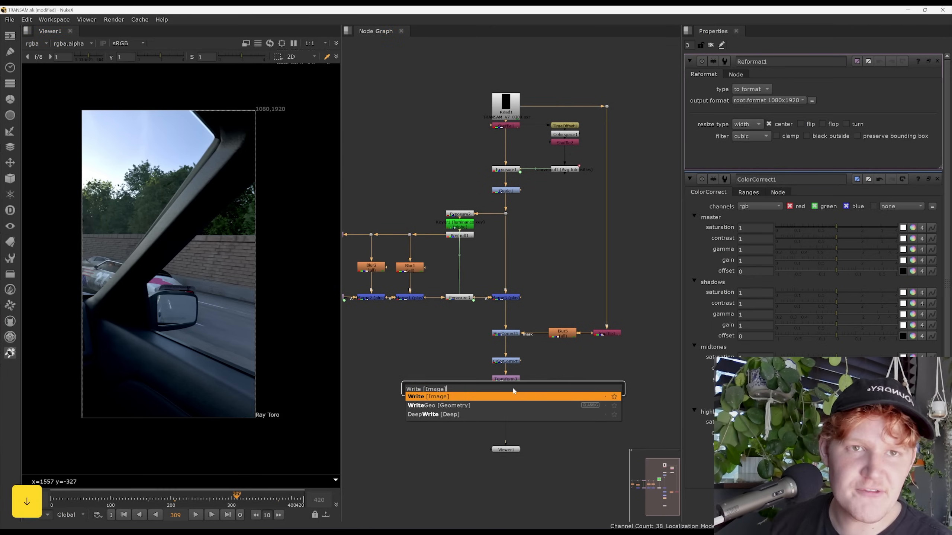
key(Return)
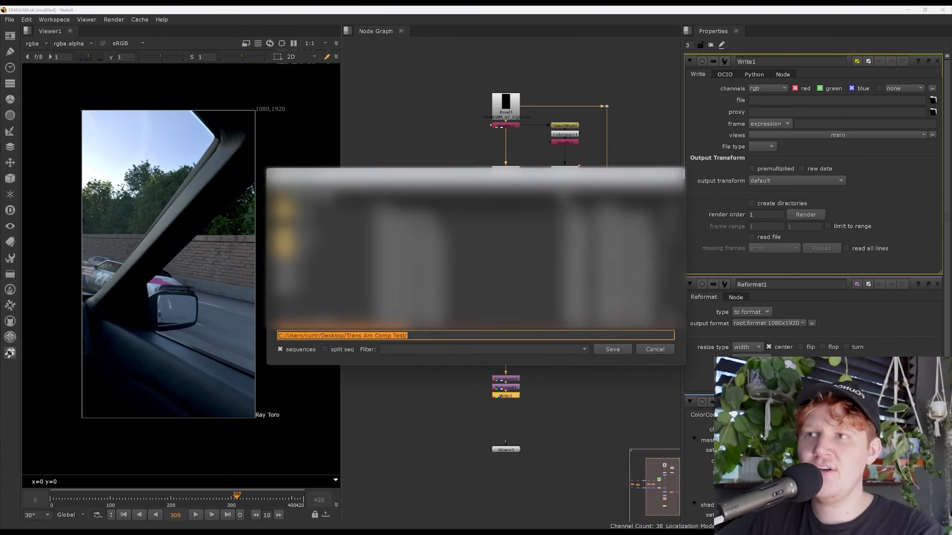
click(312, 196)
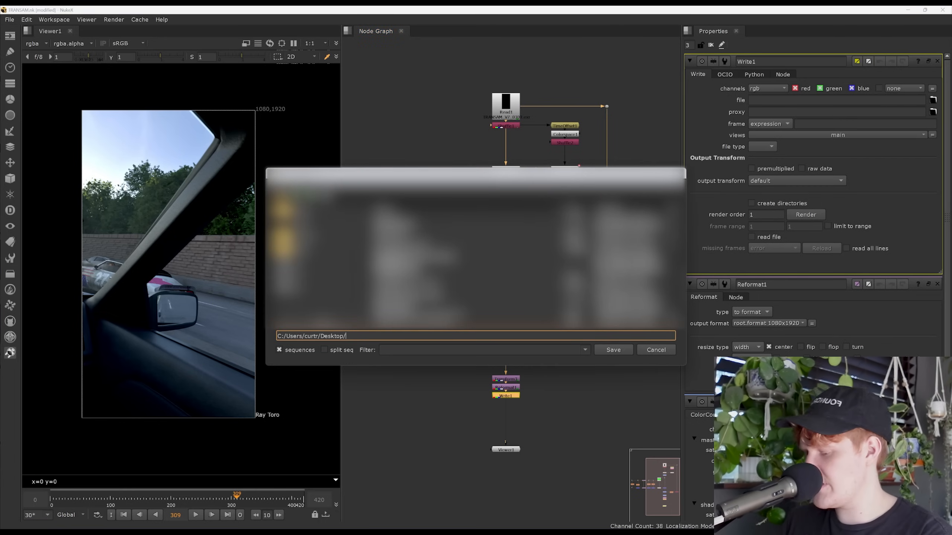
text(comp)
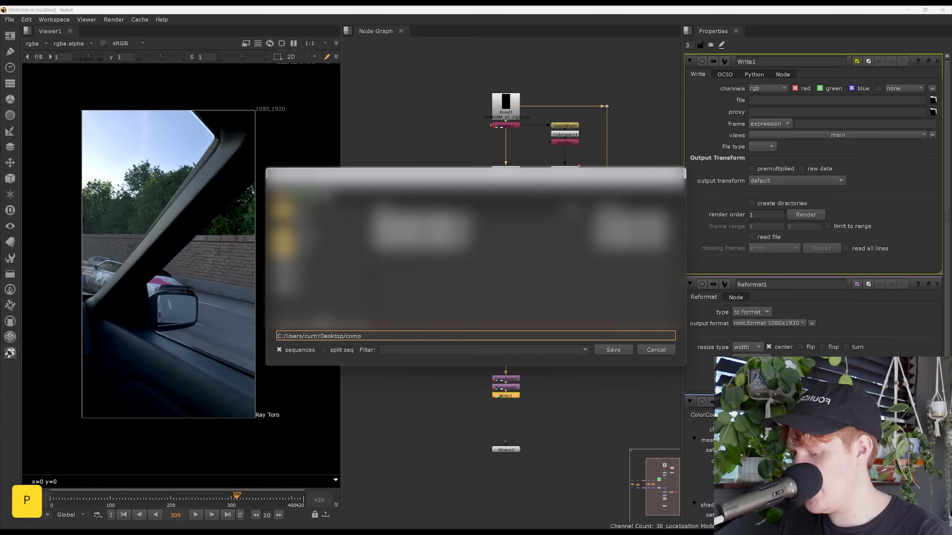
text(.mov)
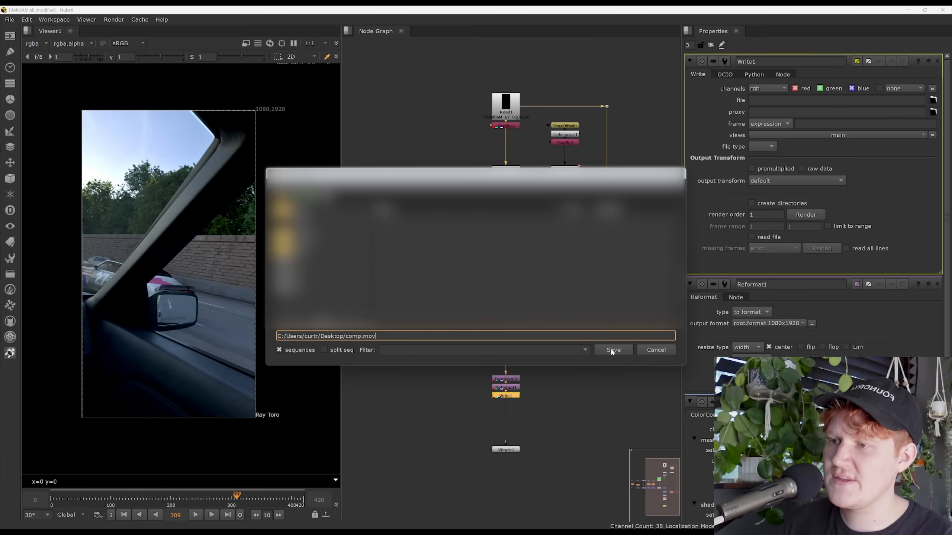
click(613, 350)
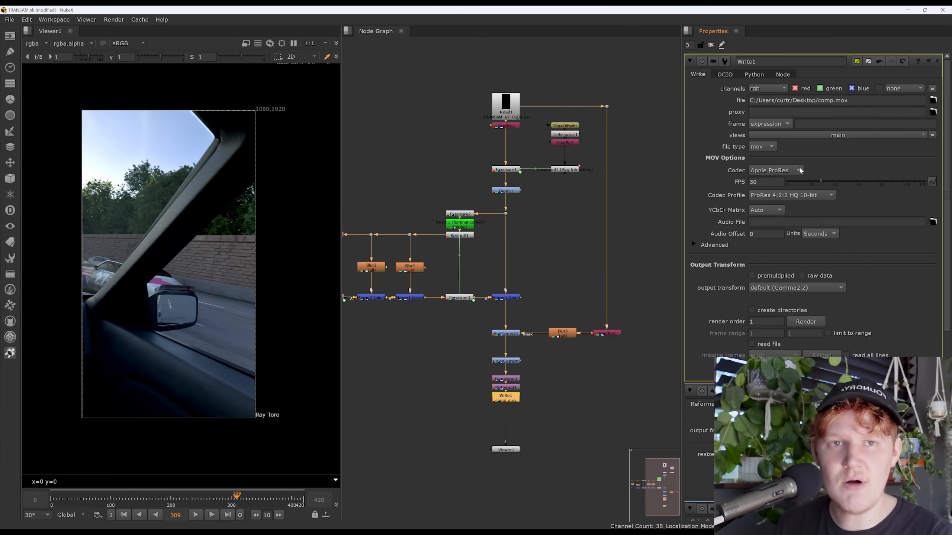
Keep Apple ProRes as the Write node's codec and render the movie.
click(779, 171)
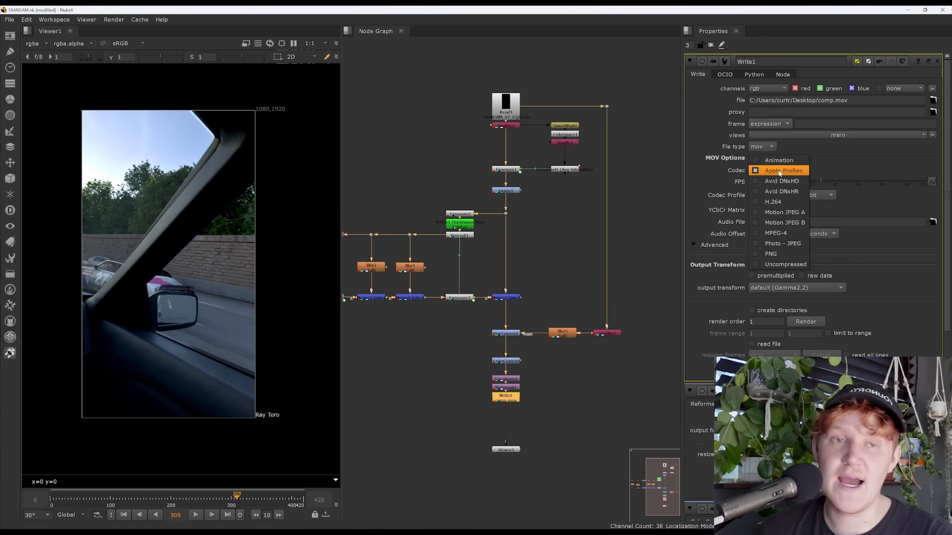
click(779, 171)
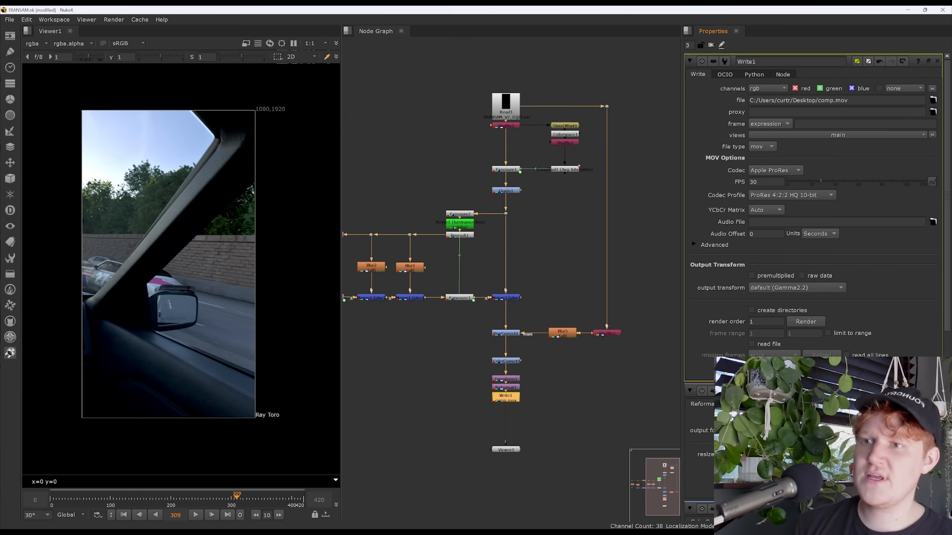
click(814, 323)
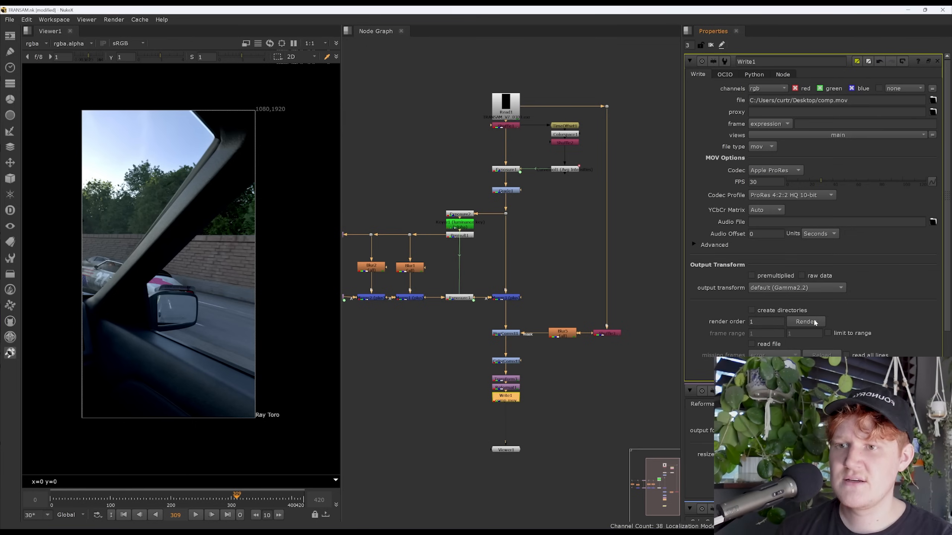
key(Return)
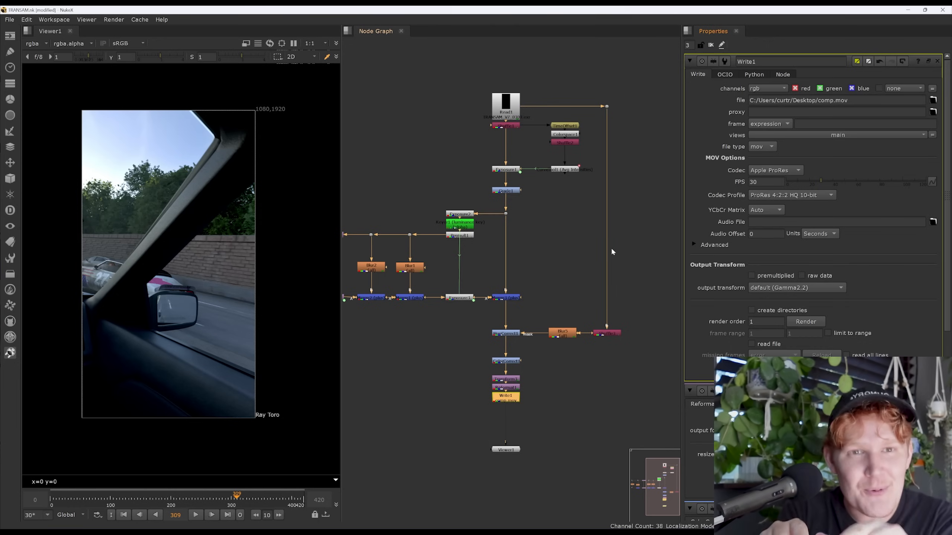
key(Return)
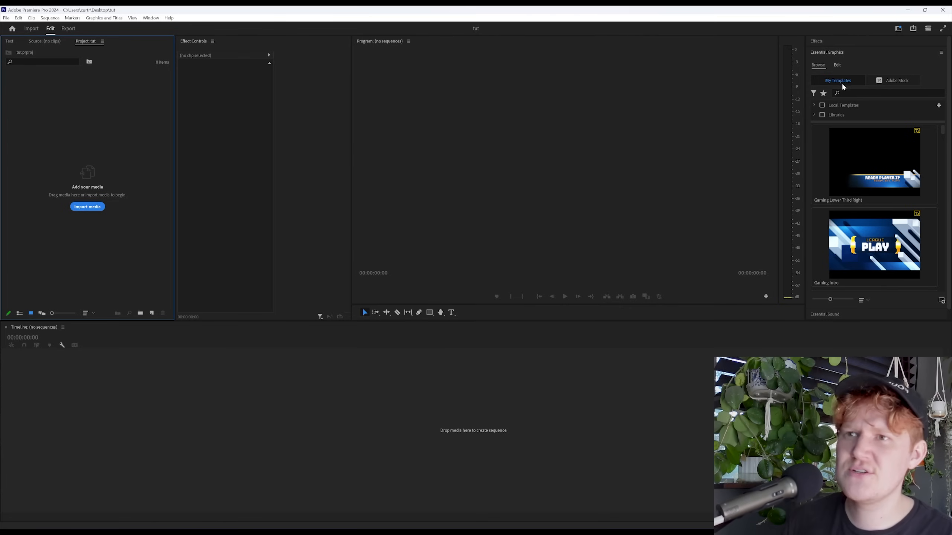
Switch to Premiere Pro and import the rendered comp.mov into the project.
key(ctrl+i)
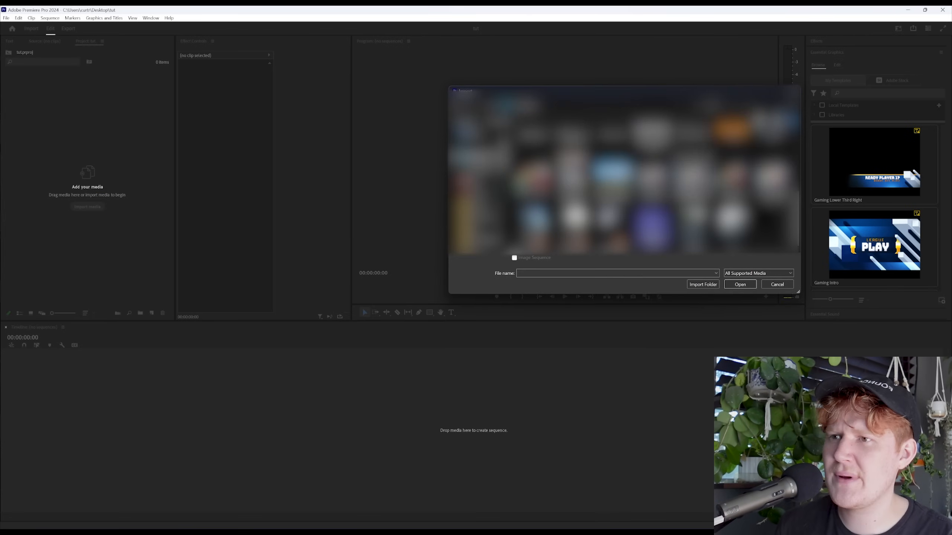
click(733, 146)
click(741, 284)
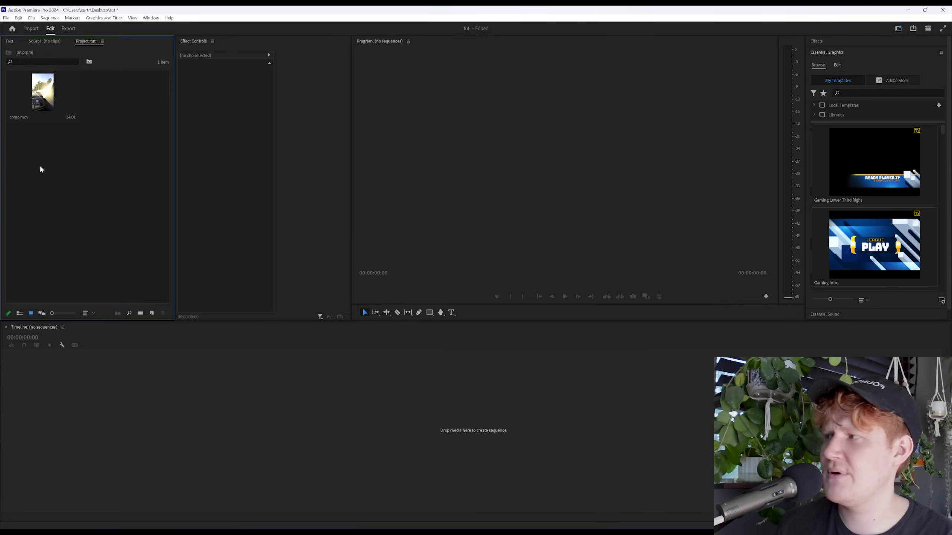
Create a sequence from comp.mov and select the clip with the playhead at 00:00:05:06.
click(45, 101)
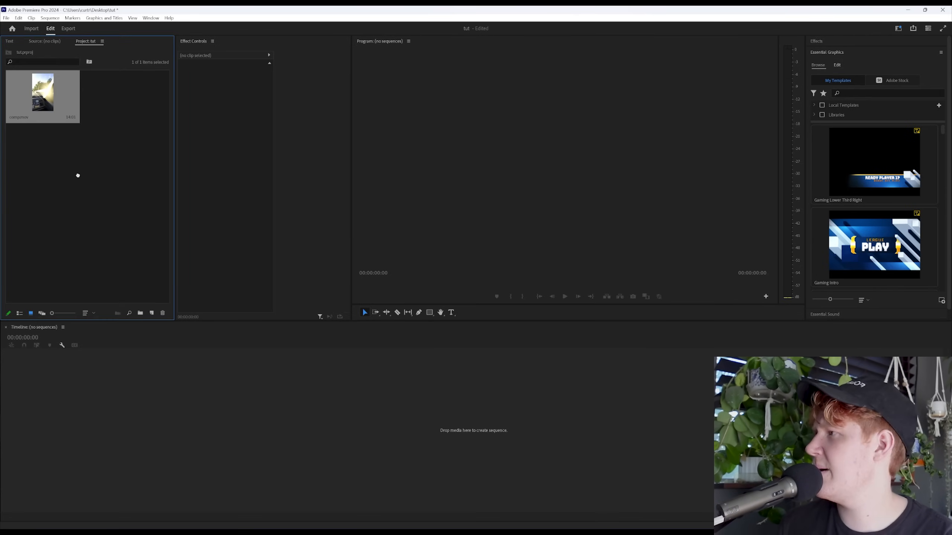
drag(45, 101, 225, 420)
drag(108, 344, 233, 397)
click(244, 424)
Apply the Noise video effect to the comp.mov clip and set the amount of noise to 2%.
click(830, 46)
text(noise)
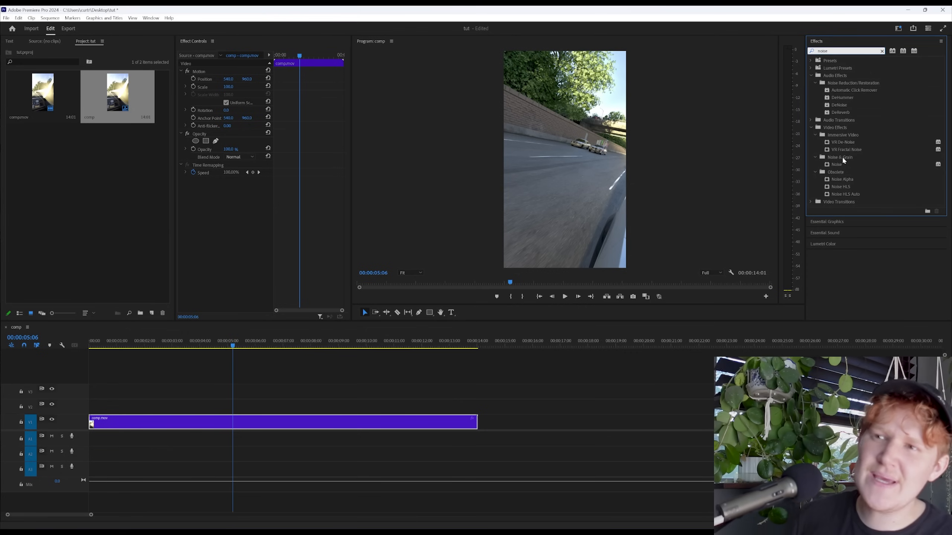
drag(837, 164, 264, 137)
click(231, 196)
key(1)
key(Return)
click(233, 194)
text(2)
key(Return)
Try an exaggerated noise amount on a close-up of the dark car interior, and set it back to 2%.
scroll(627, 129, up, 10)
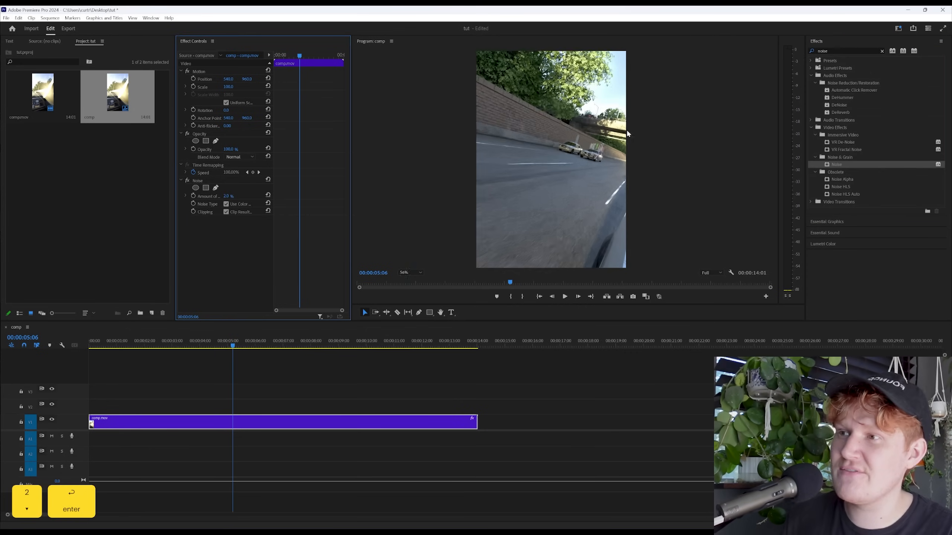
scroll(527, 205, down, 10)
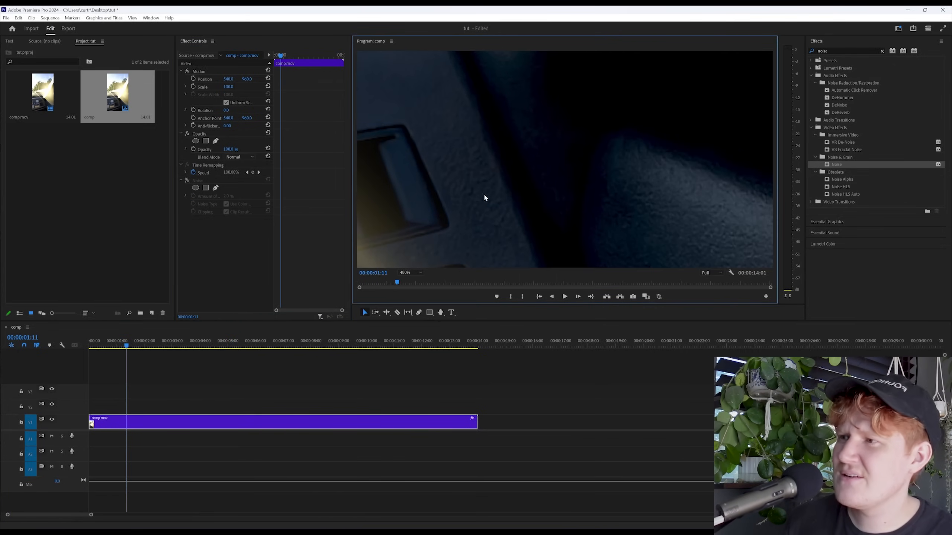
click(188, 180)
mouse_move(227, 196)
mouse_down()
mouse_move(243, 196)
mouse_move(233, 196)
mouse_up()
click(234, 197)
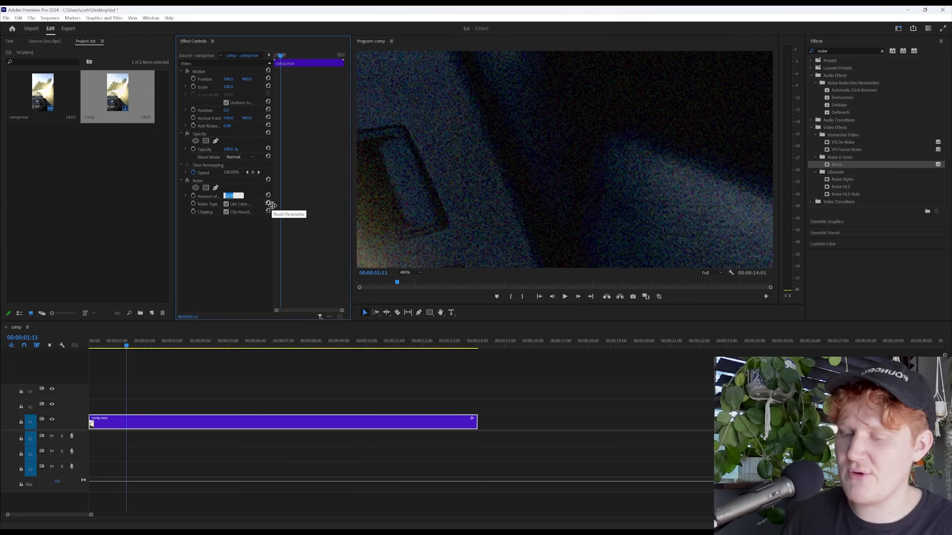
text(2)
key(Return)
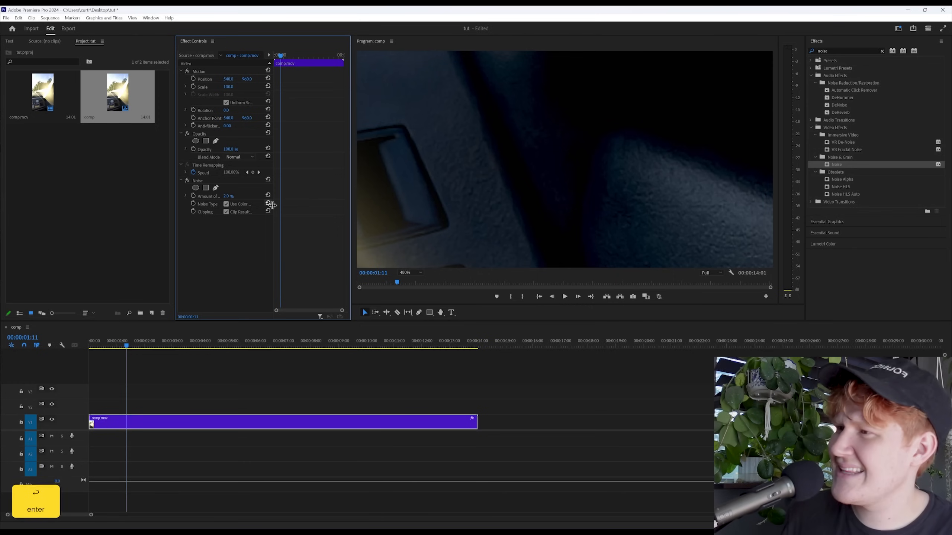
Nest the comp.mov clip into a nested sequence named nest.
right_click(163, 424)
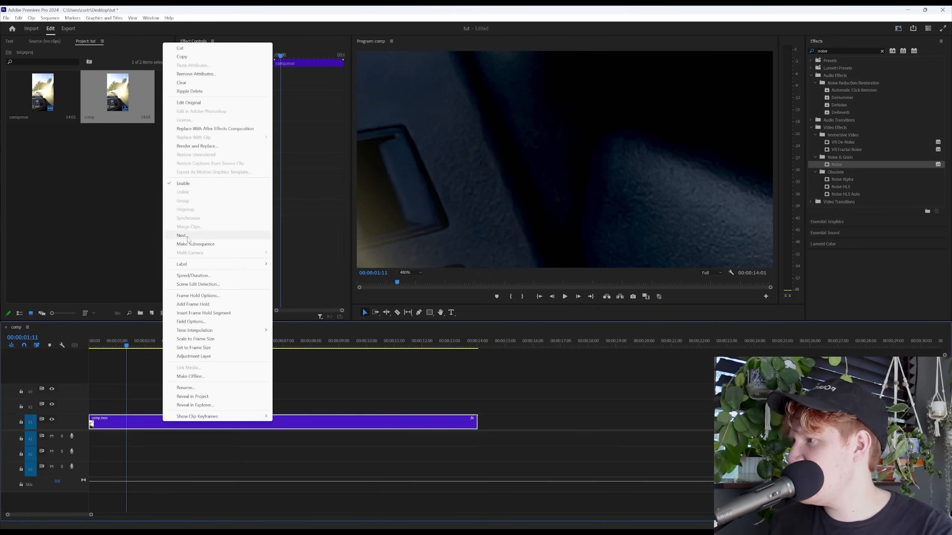
click(188, 238)
text(nest)
key(Return)
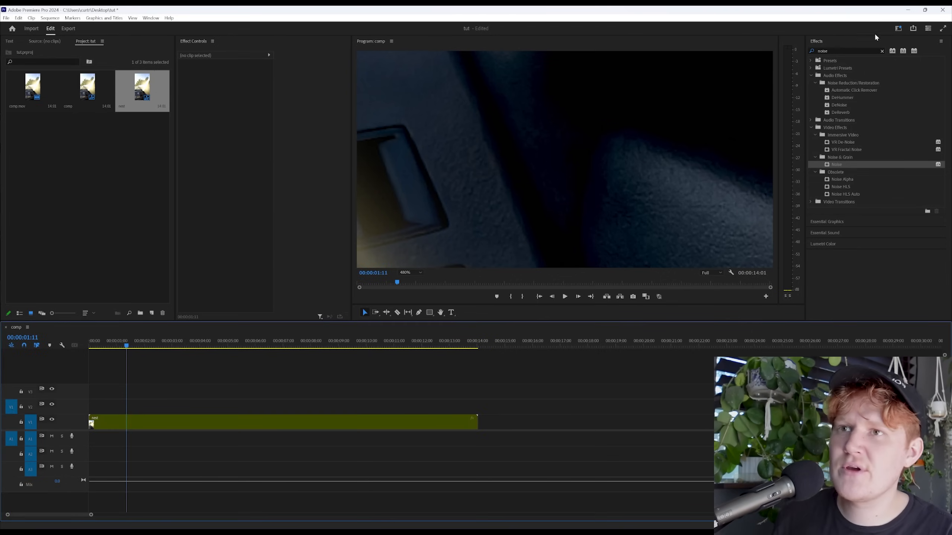
click(839, 143)
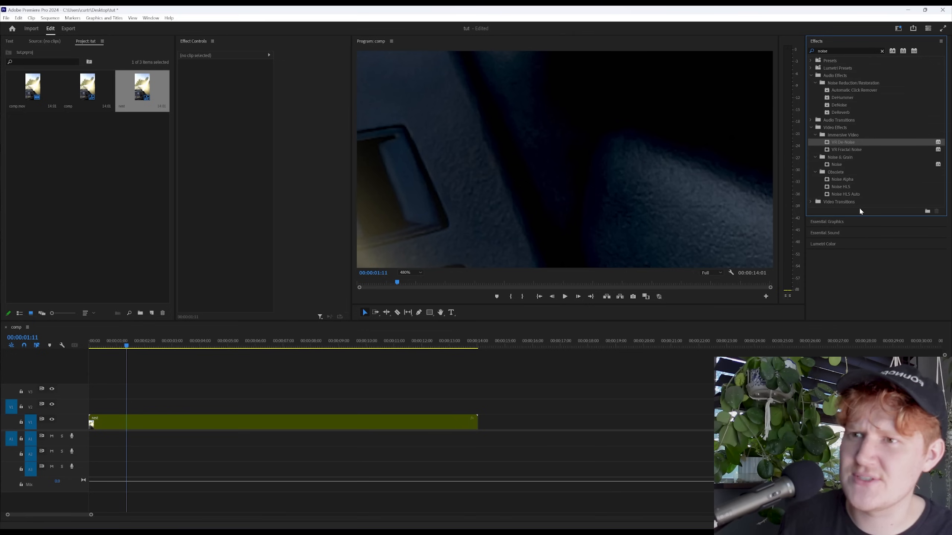
Apply the VR De-Noise effect to the nested clip and set its noise level to 0.03.
drag(843, 142, 128, 423)
click(127, 423)
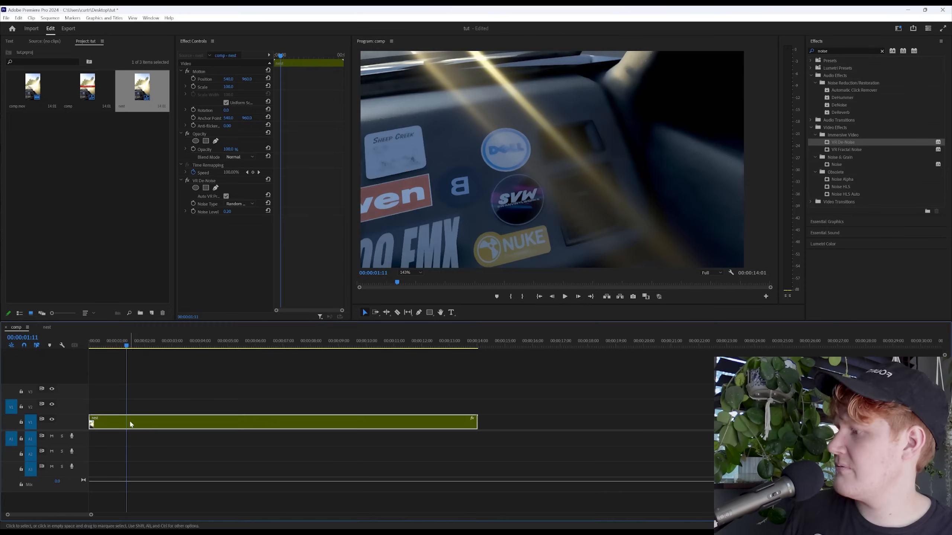
click(203, 180)
scroll(509, 188, up, 3)
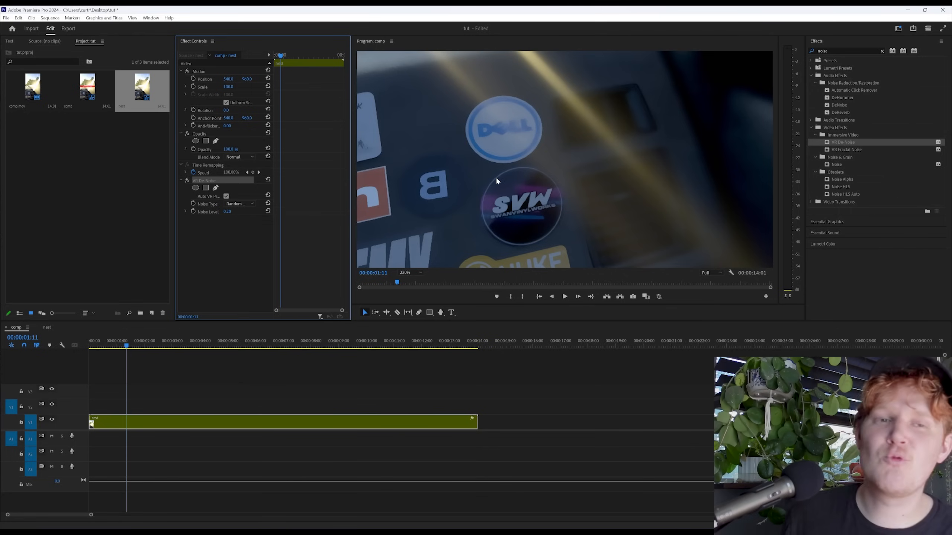
click(232, 212)
text(0)
text(.03)
key(Return)
Compare the dashboard stickers up close with the VR De-Noise effect disabled and enabled.
click(187, 180)
click(187, 181)
scroll(440, 138, up, 2)
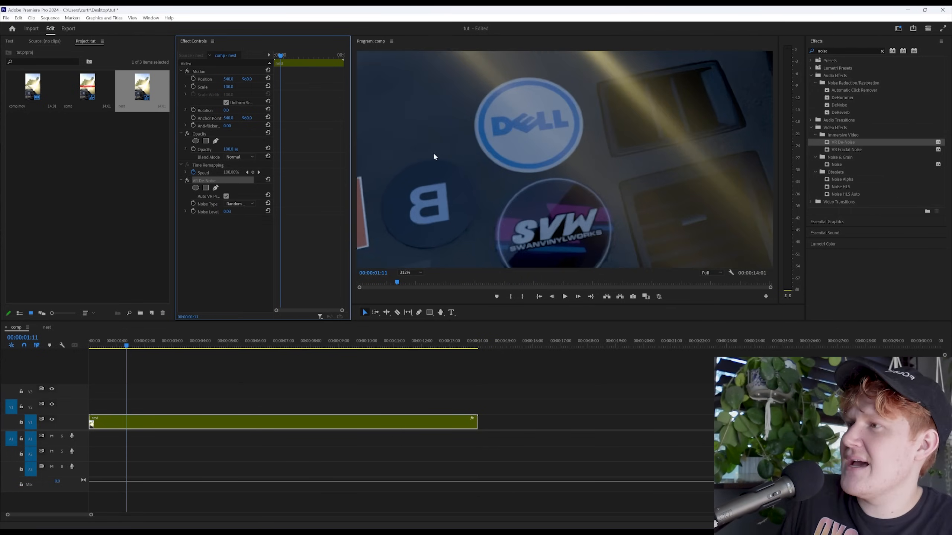
click(189, 181)
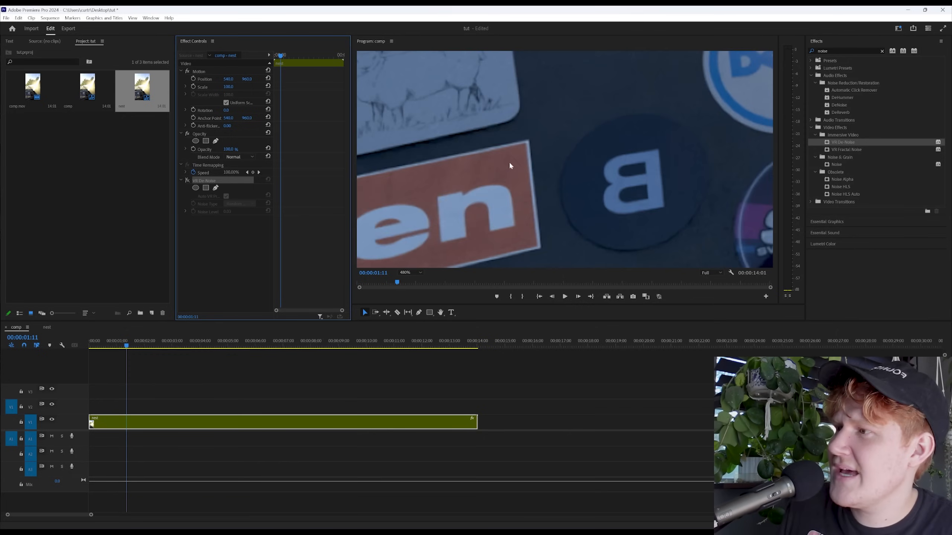
scroll(509, 161, down, 1)
middle_drag(430, 179, 453, 169)
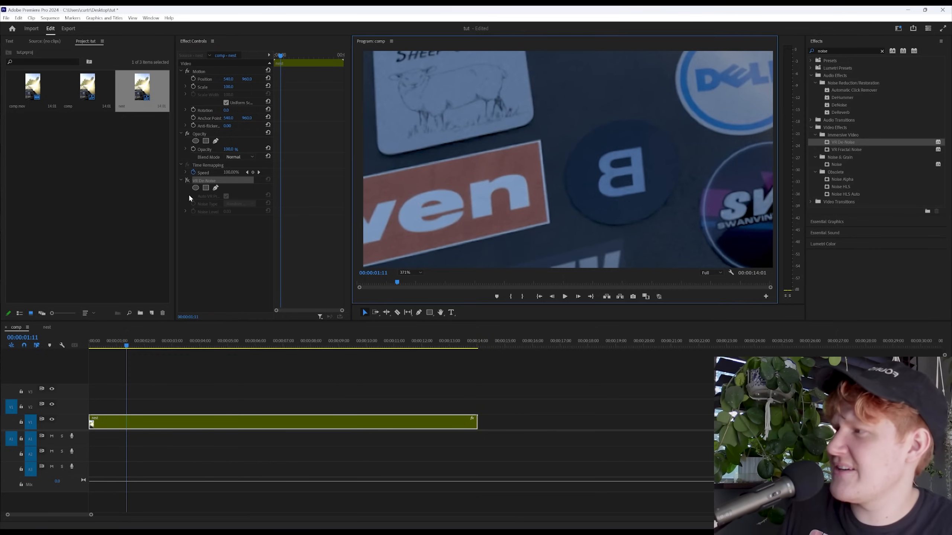
click(188, 181)
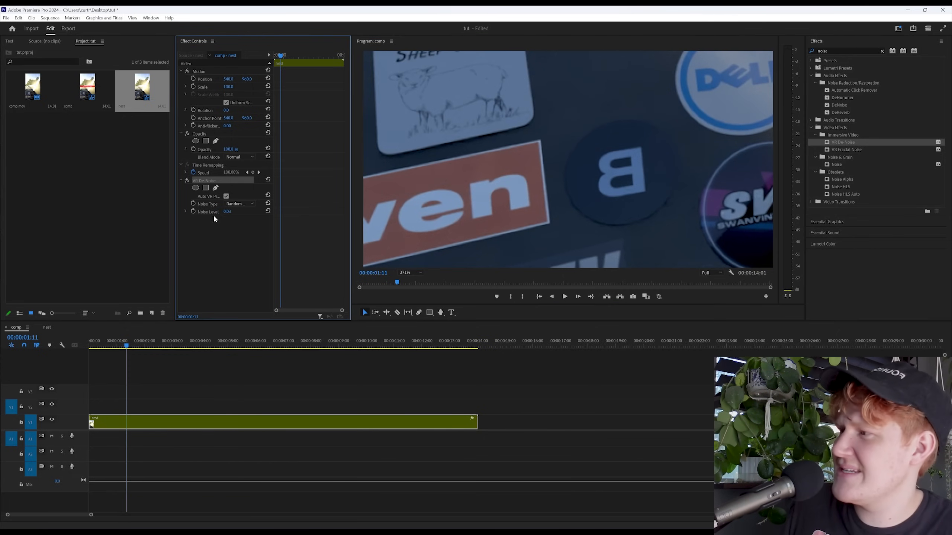
Set the VR De-Noise noise level to 0.02 and check the wider car interior.
click(228, 212)
text(.02)
key(Return)
scroll(558, 172, down, 5)
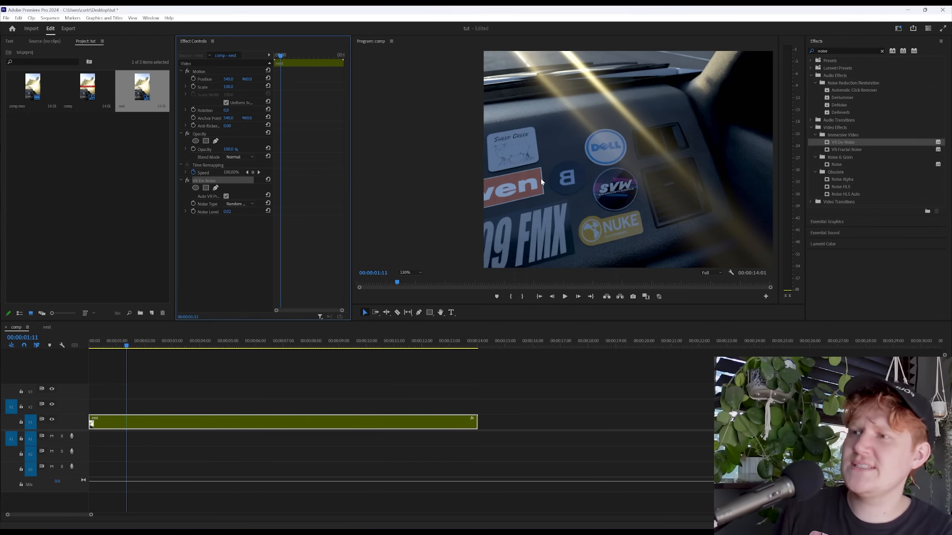
middle_drag(558, 172, 536, 184)
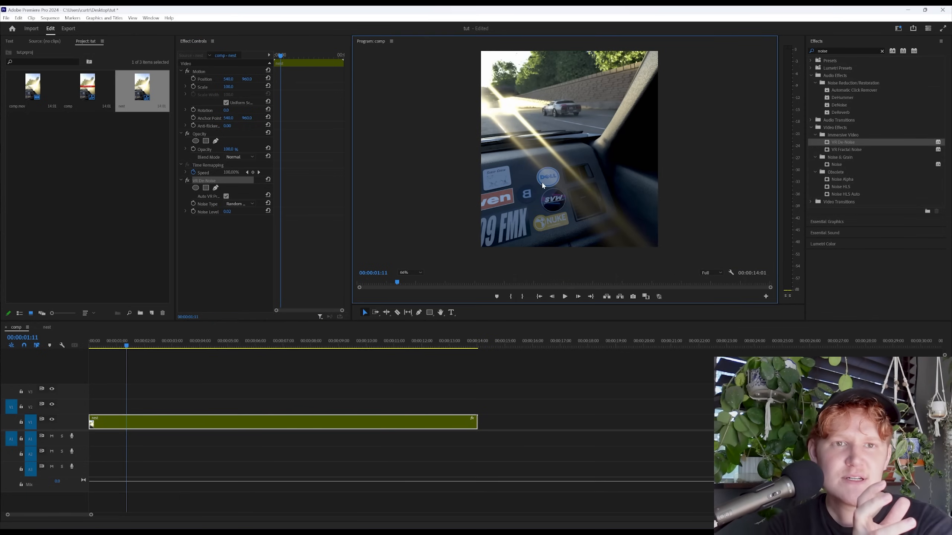
Return the playhead to the sequence start, fit the whole frame in the program preview and deselect the clip.
drag(125, 341, 89, 373)
click(410, 273)
click(404, 280)
click(222, 376)
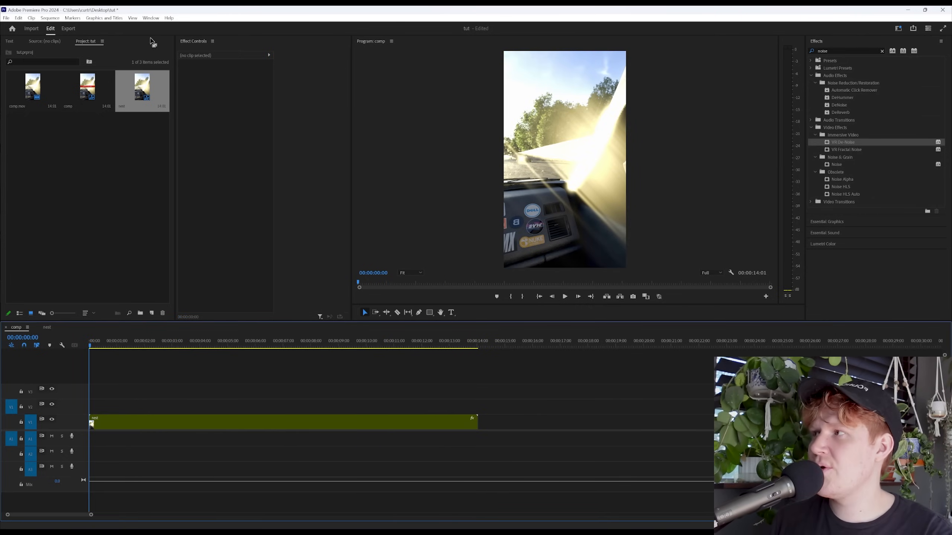
Open the export settings for the comp sequence and set the output file to comp2.mp4 on the Desktop.
click(69, 29)
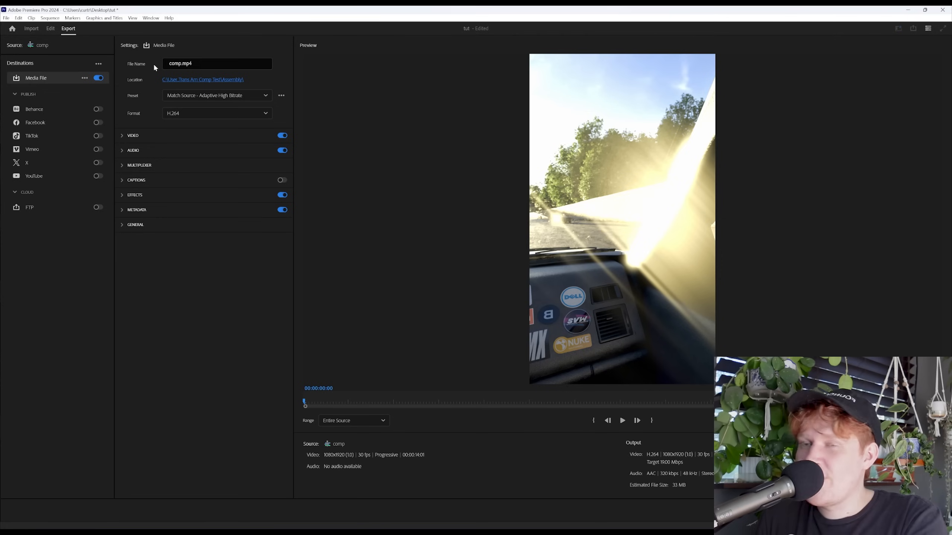
click(203, 80)
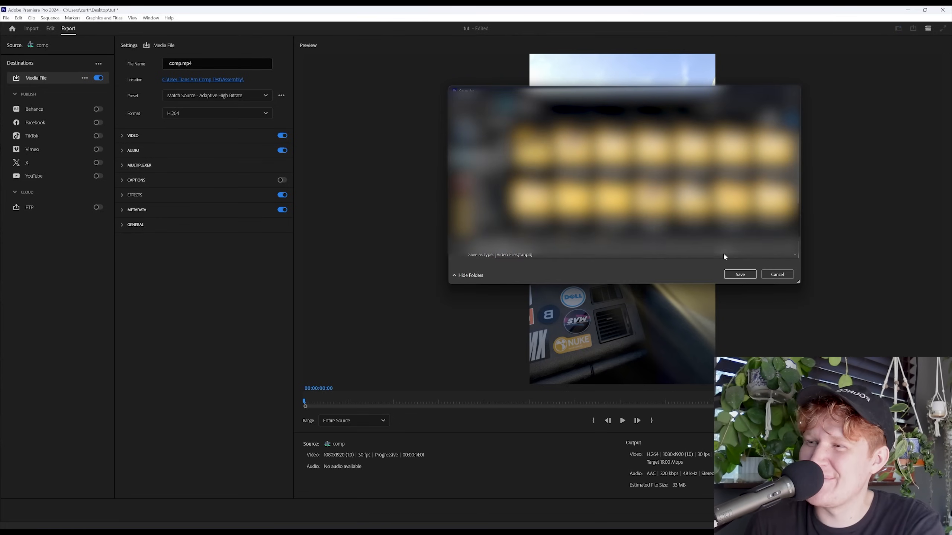
click(739, 274)
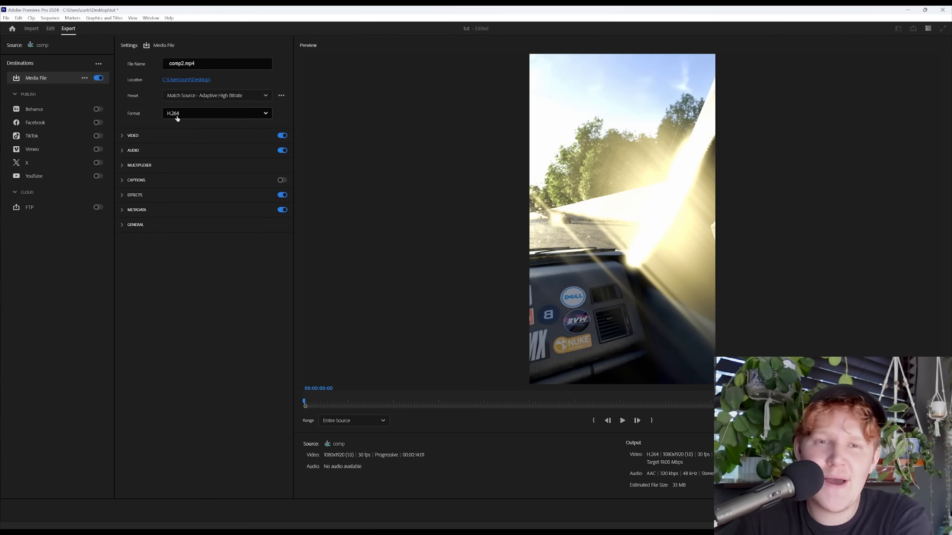
Expand the full video export settings and set the bitrate encoding to VBR, 2 pass.
click(129, 136)
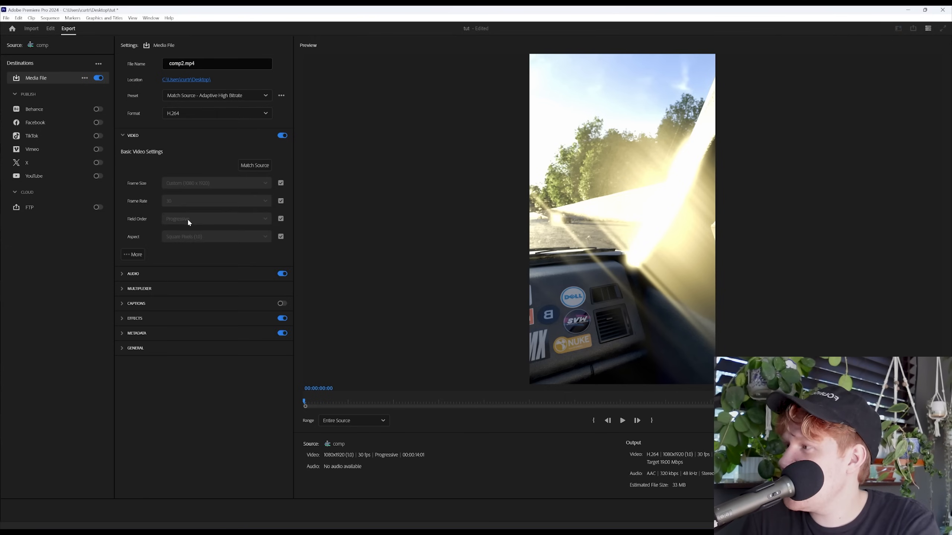
click(132, 255)
scroll(189, 262, down, 5)
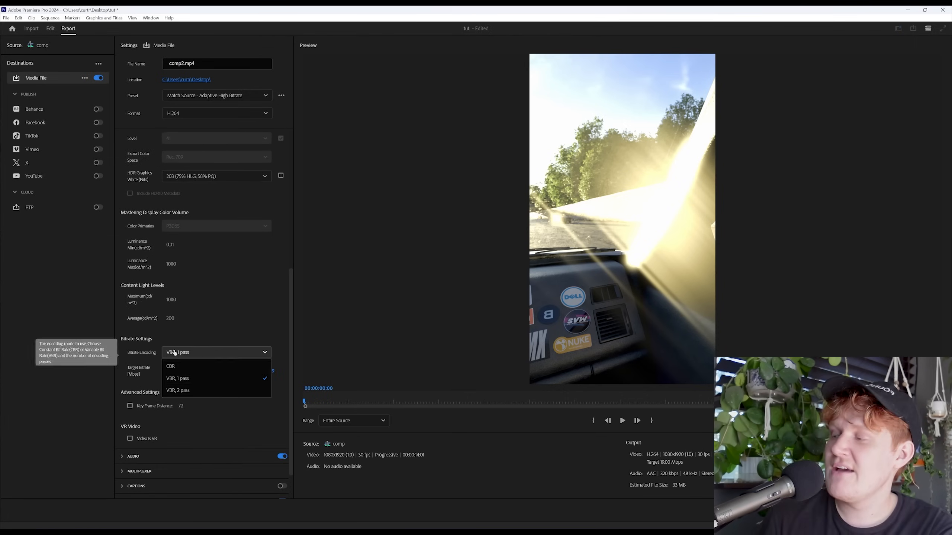
click(184, 353)
click(183, 388)
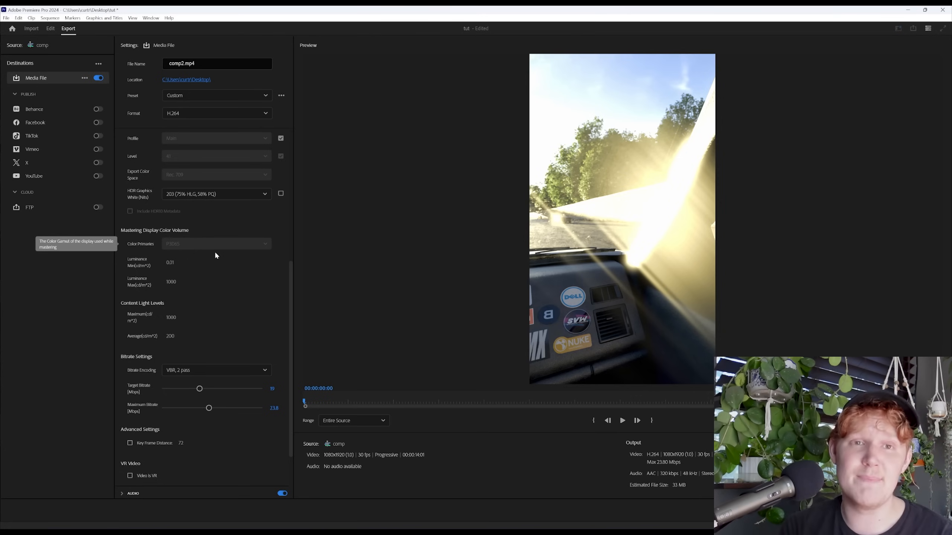
Set the target bitrate to 20 Mbps and start exporting the comp sequence.
click(278, 392)
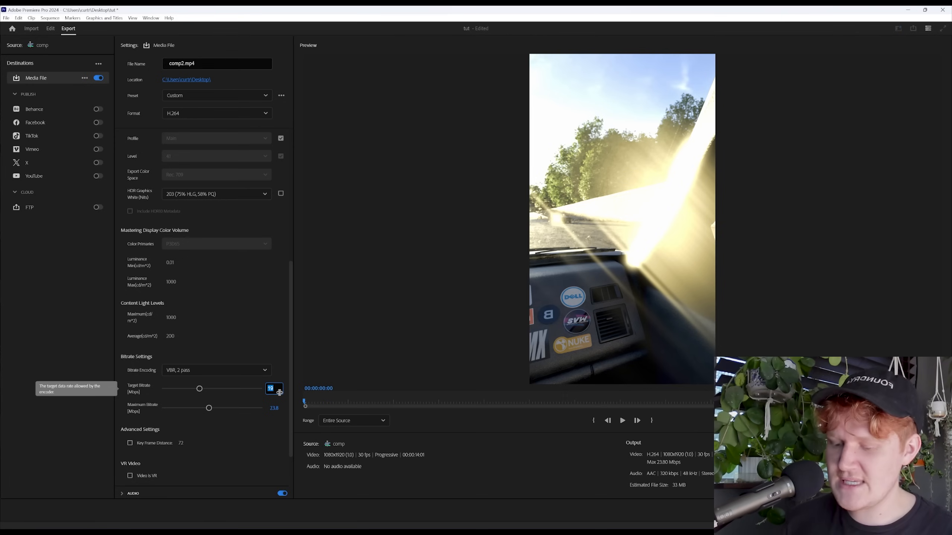
text(20)
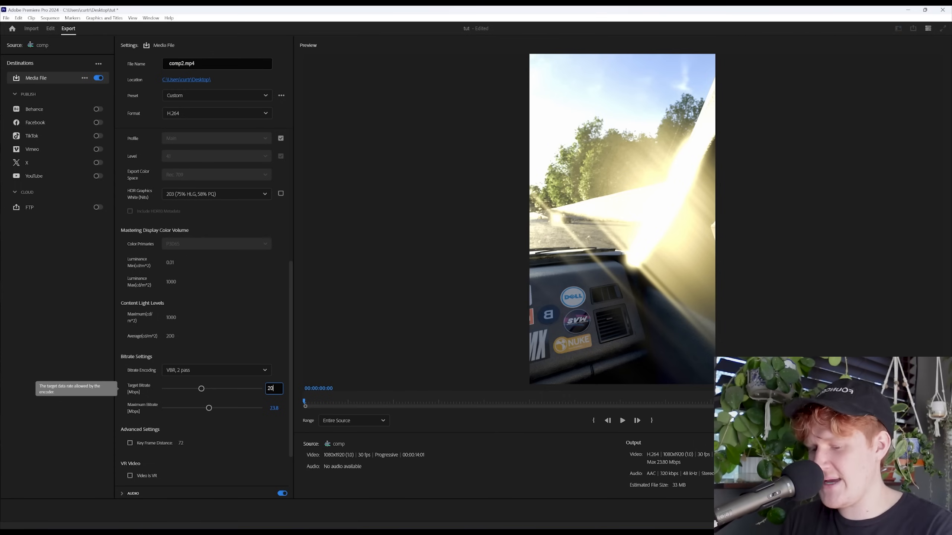
key(BackSpace)
text(5)
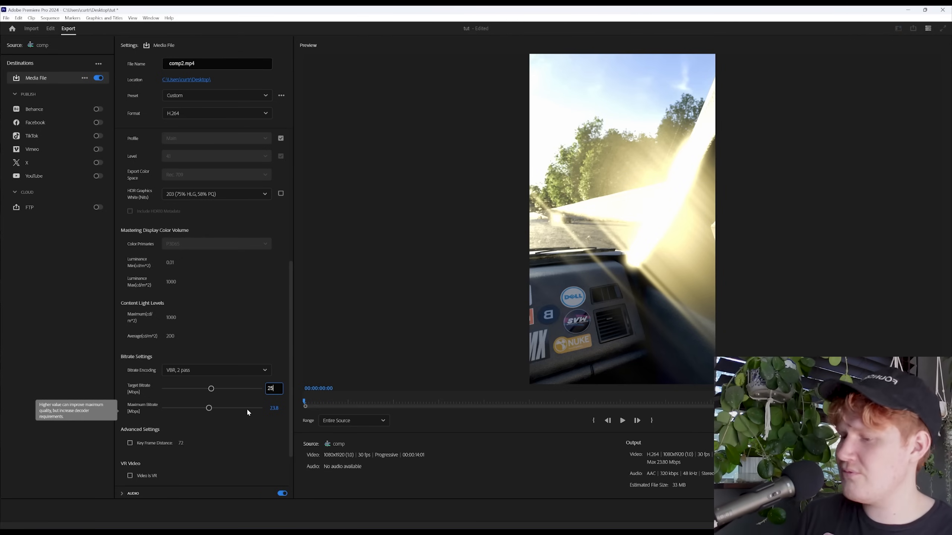
key(BackSpace)
text(0)
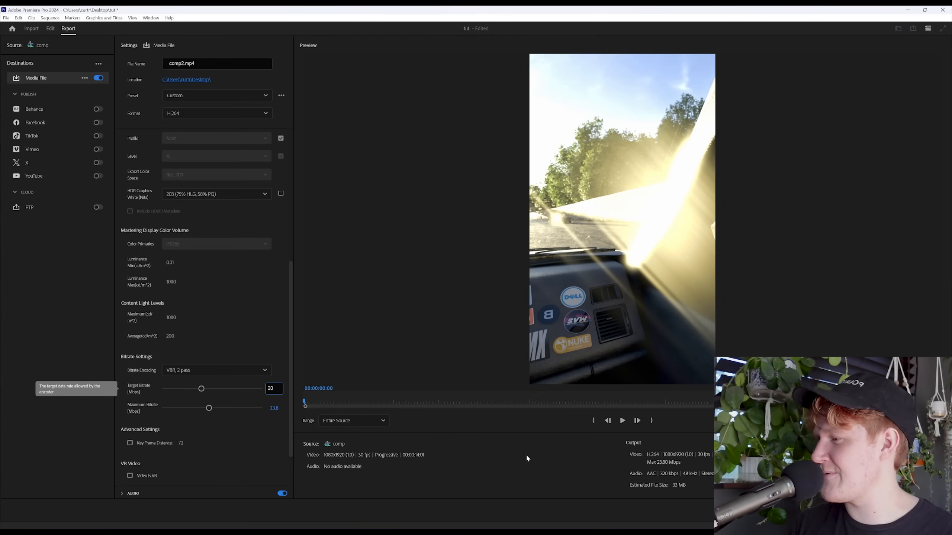
key(Return)
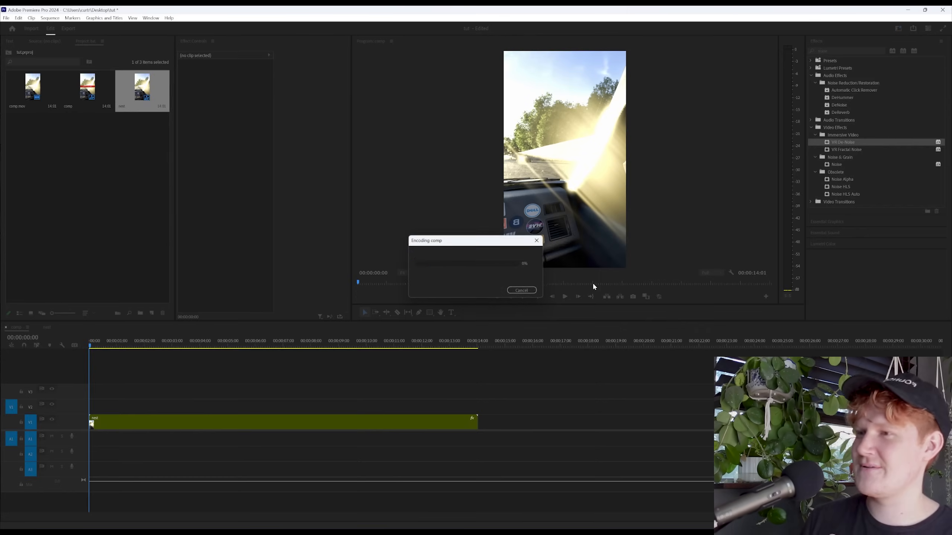